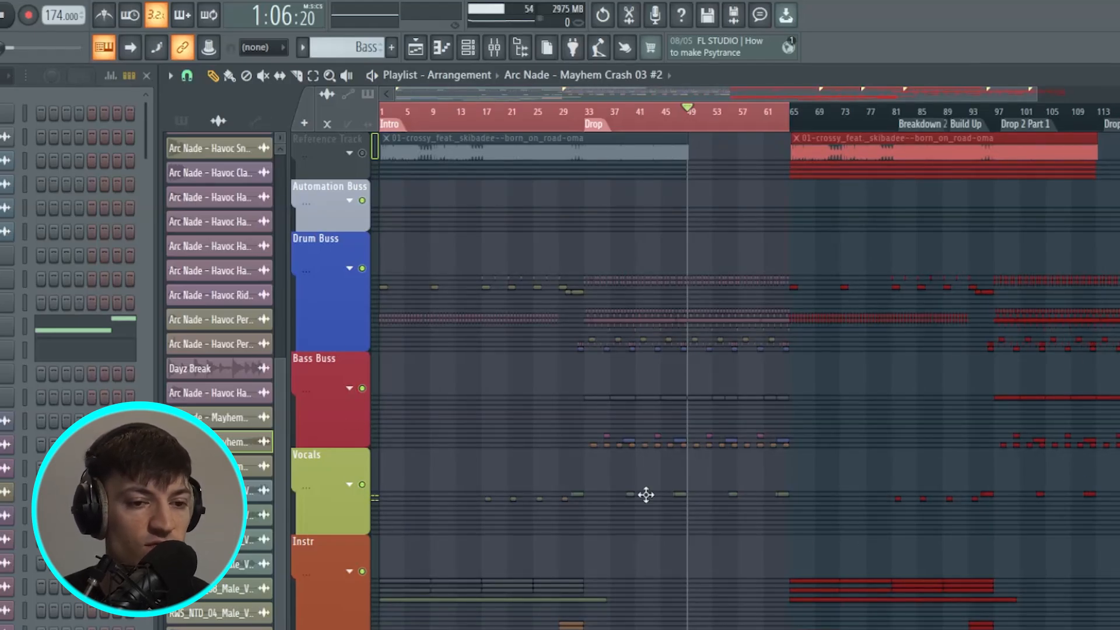
Delete the selected playlist clips from bar 65 onward, including the second copy of the reference track
key("Delete")
scroll(408, 308, "down", 3)
scroll(434, 289, "up", 3)
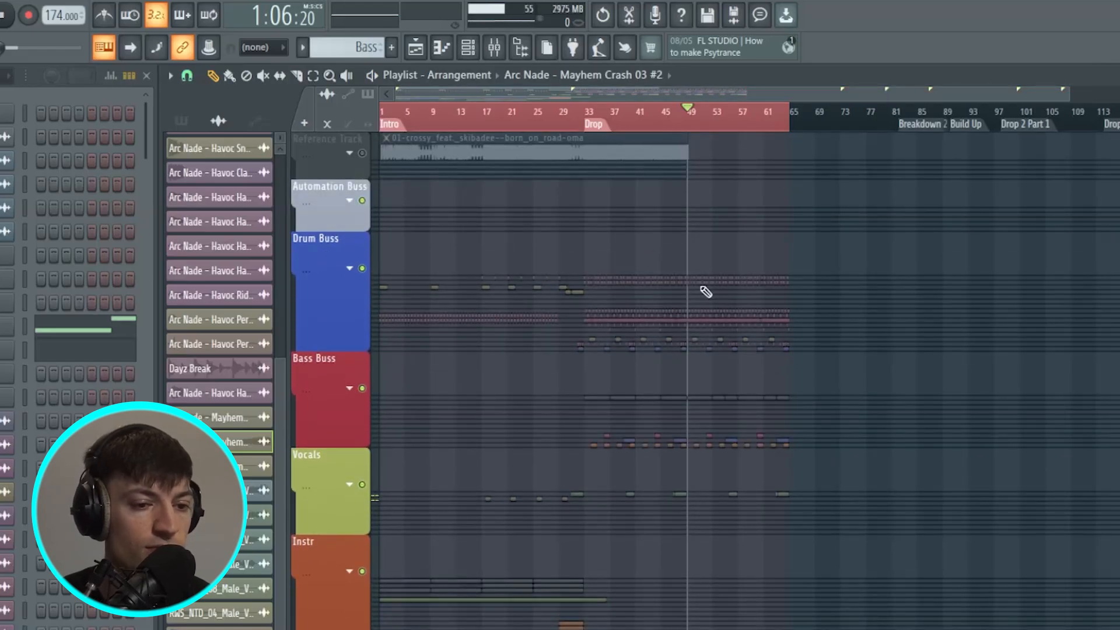
scroll(375, 345, "down", 3)
scroll(373, 344, "down", 3)
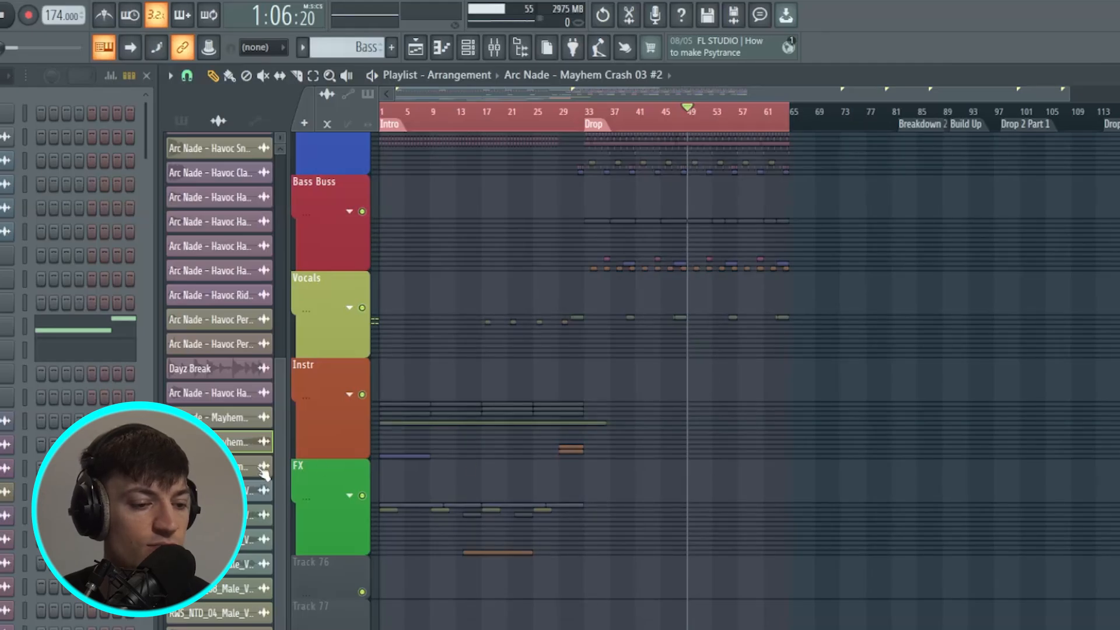
scroll(514, 539, "up", 6)
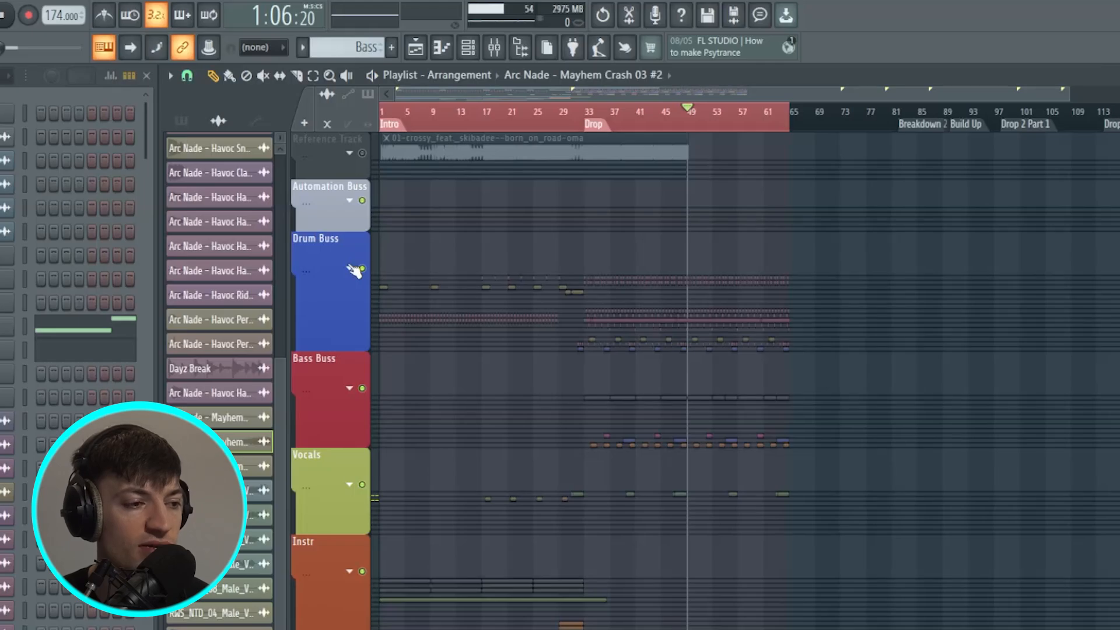
Expand the Bass Buss group and view the notes of the Bass 1 pattern at the drop in the piano roll
scroll(513, 234, "down", 1)
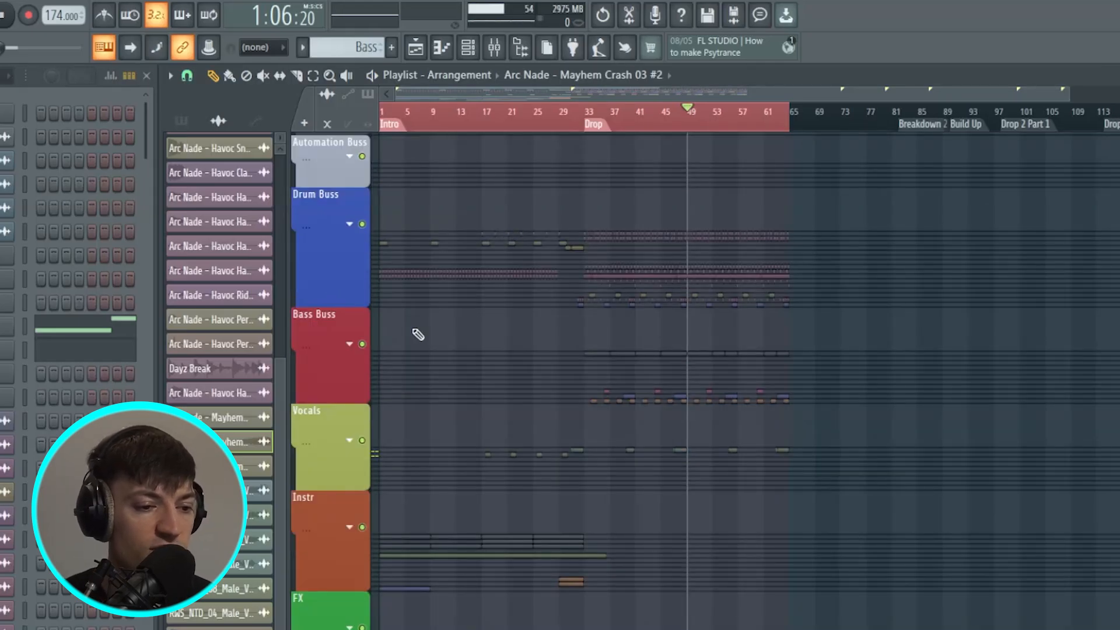
left_click(349, 344)
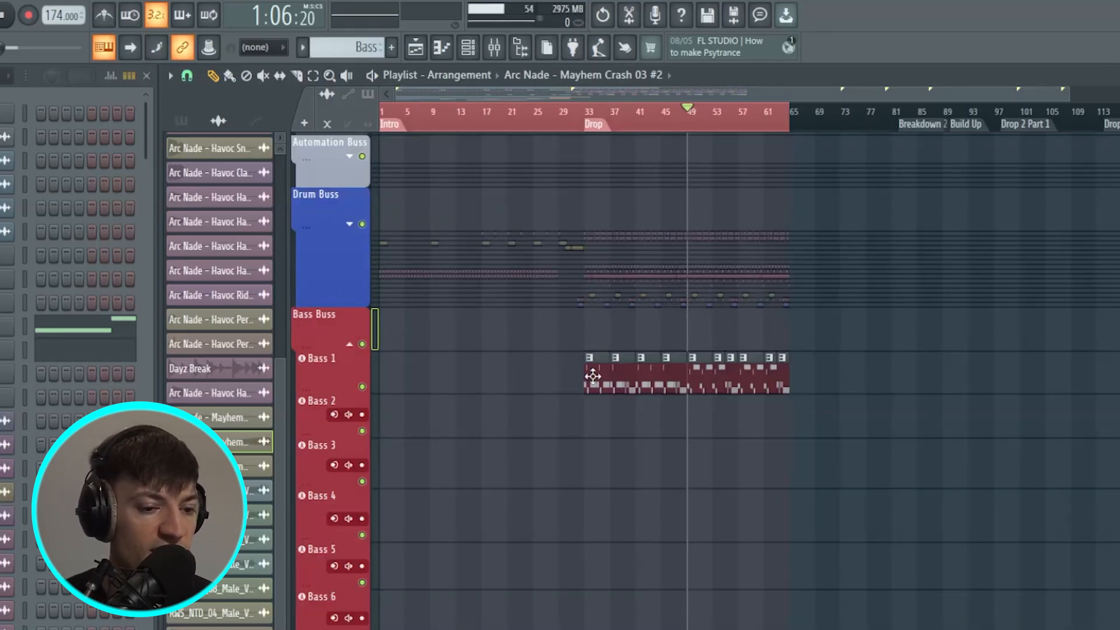
left_click(594, 377)
left_click(83, 334)
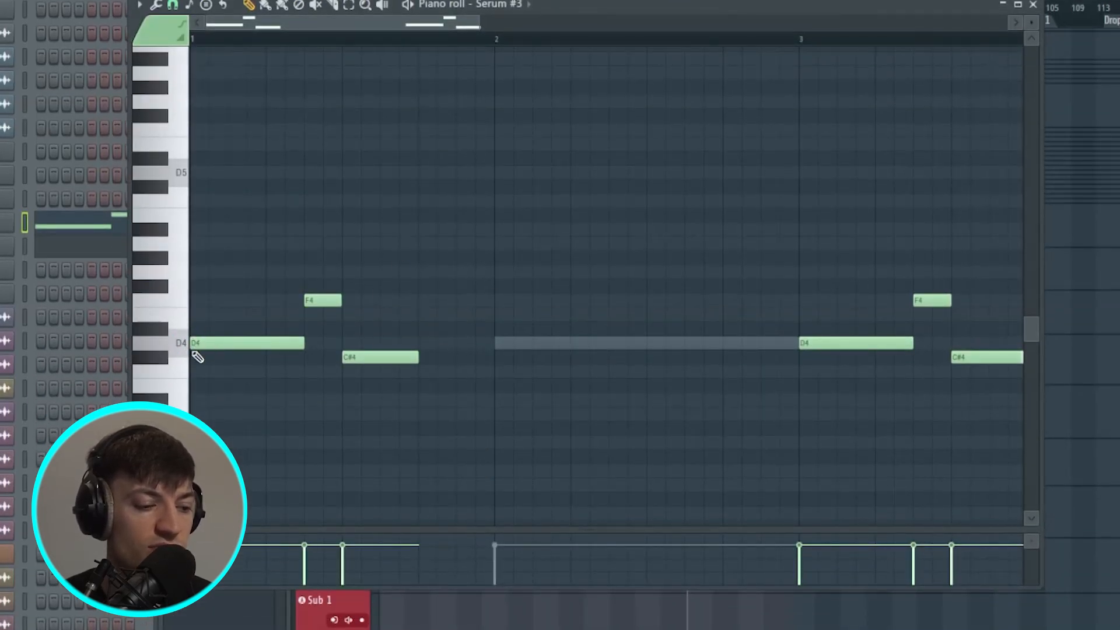
left_click(1035, 6)
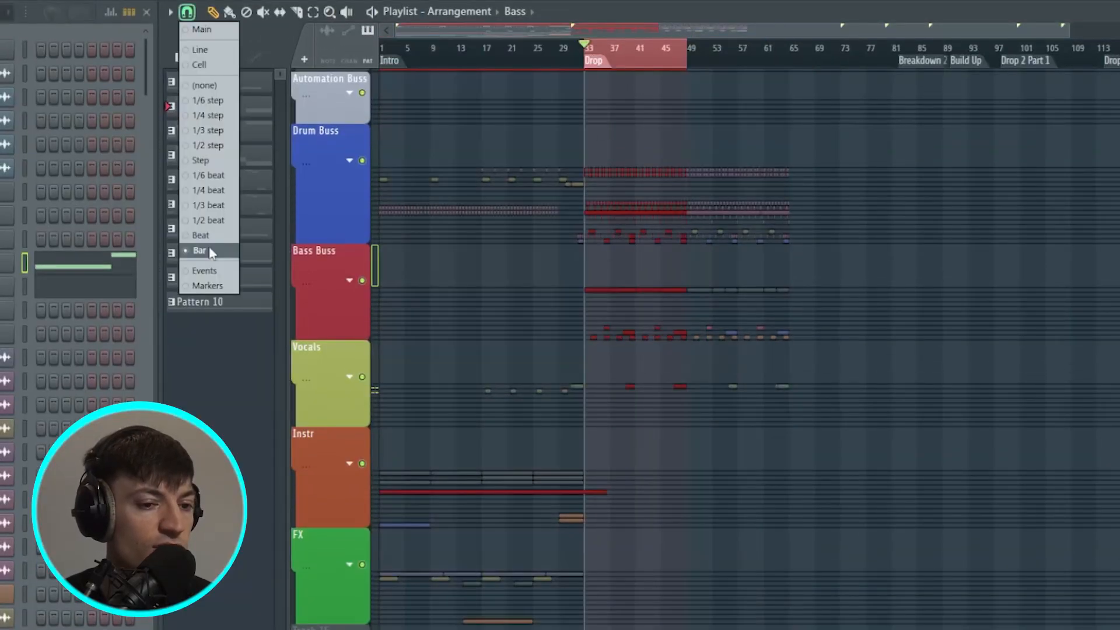
Set the playlist snap to Bar and mark bars 33 to 41 of the drop, followed by the intro's opening eight bars
left_click(211, 249)
left_click_drag(585, 50, 631, 50)
scroll(638, 51, "up", 5)
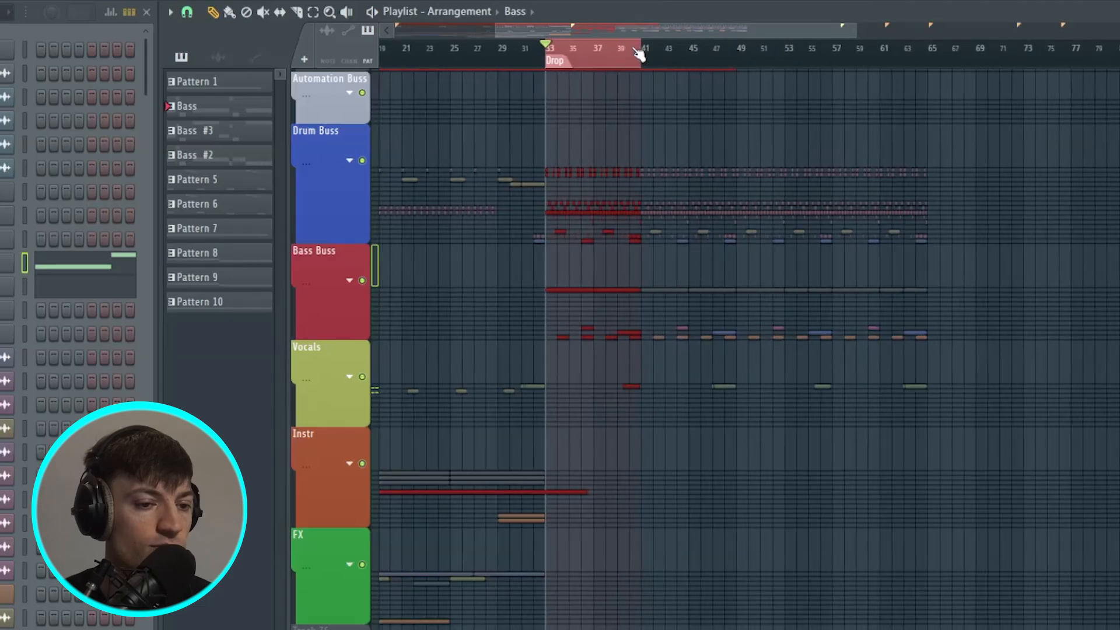
left_click(508, 28)
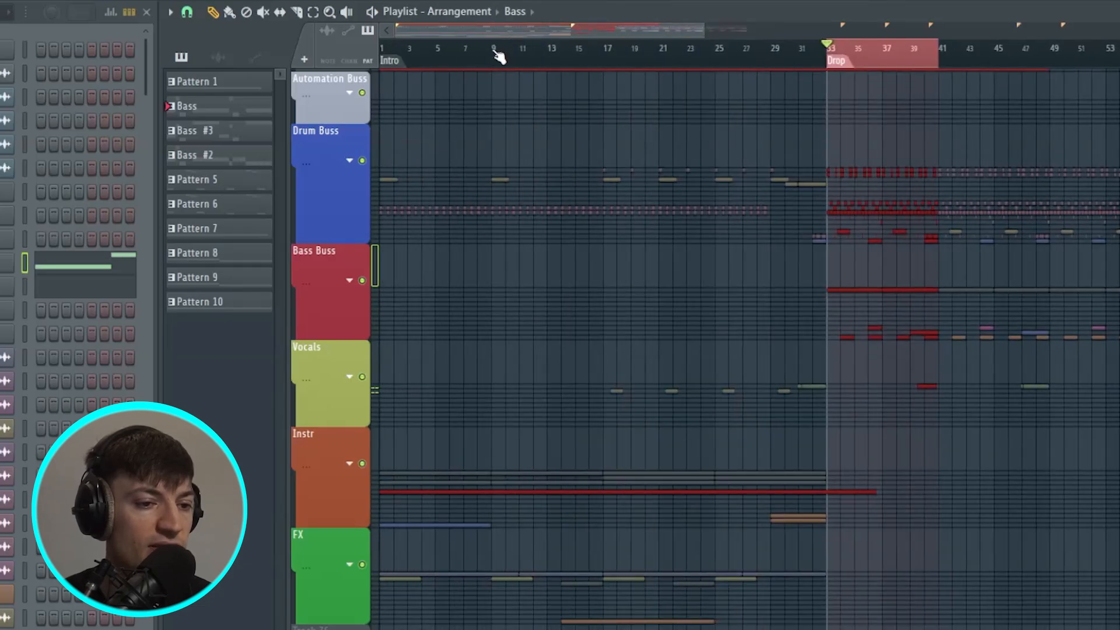
left_click_drag(494, 50, 382, 50)
left_click_drag(673, 32, 705, 34)
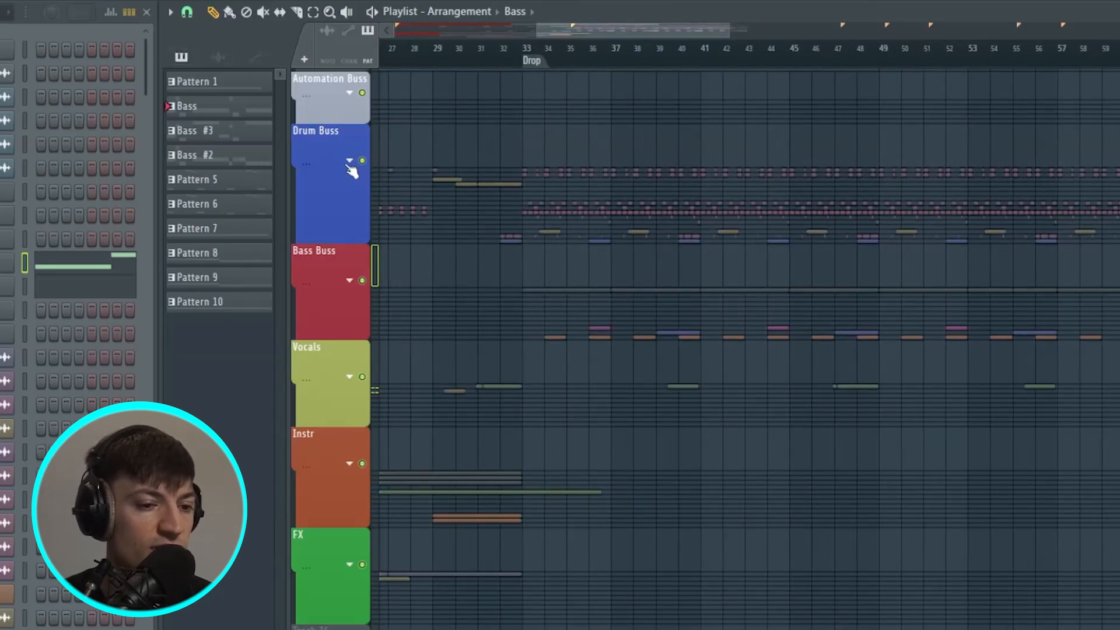
Expand the Drum Buss group and solo Kick 1 over a time selection of bars 33 to 37
left_click(350, 162)
scroll(610, 62, "up", 3)
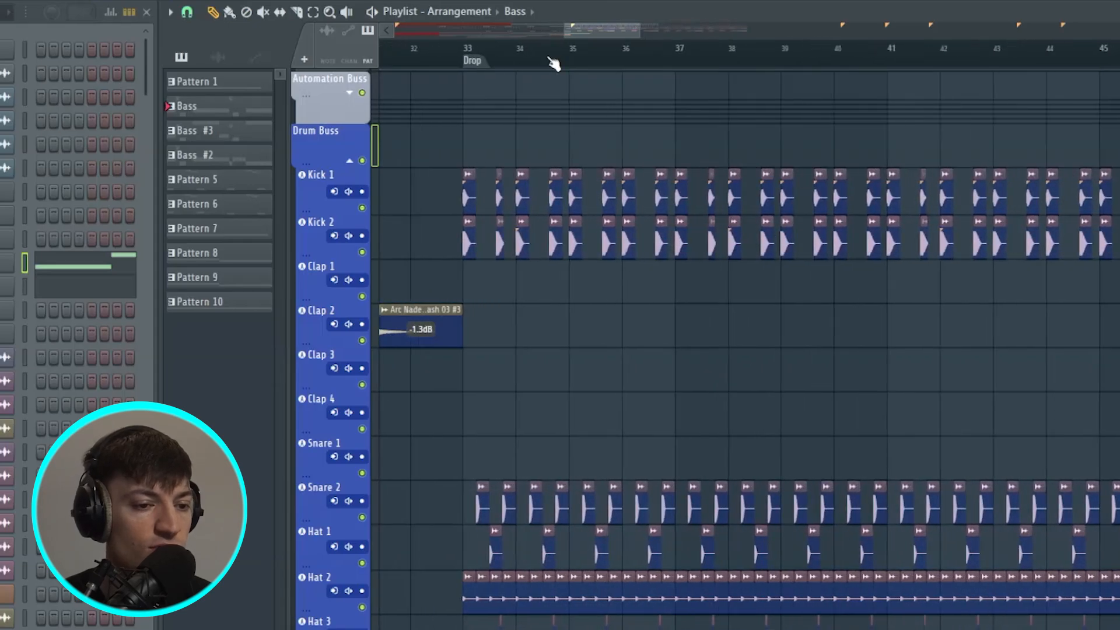
left_click_drag(438, 58, 694, 68)
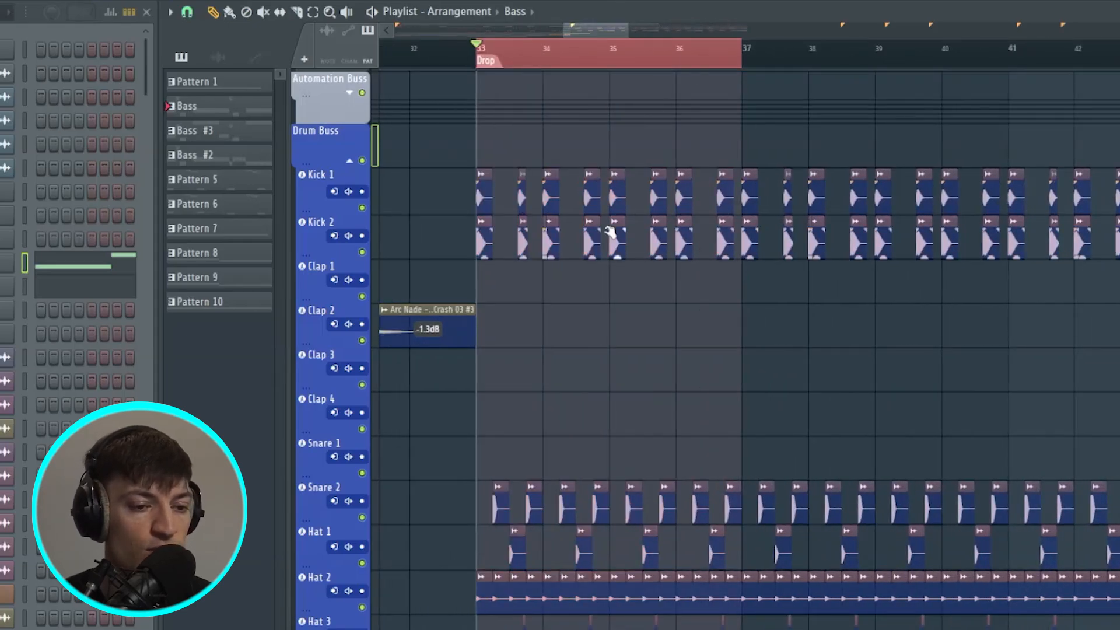
scroll(536, 57, "up", 4)
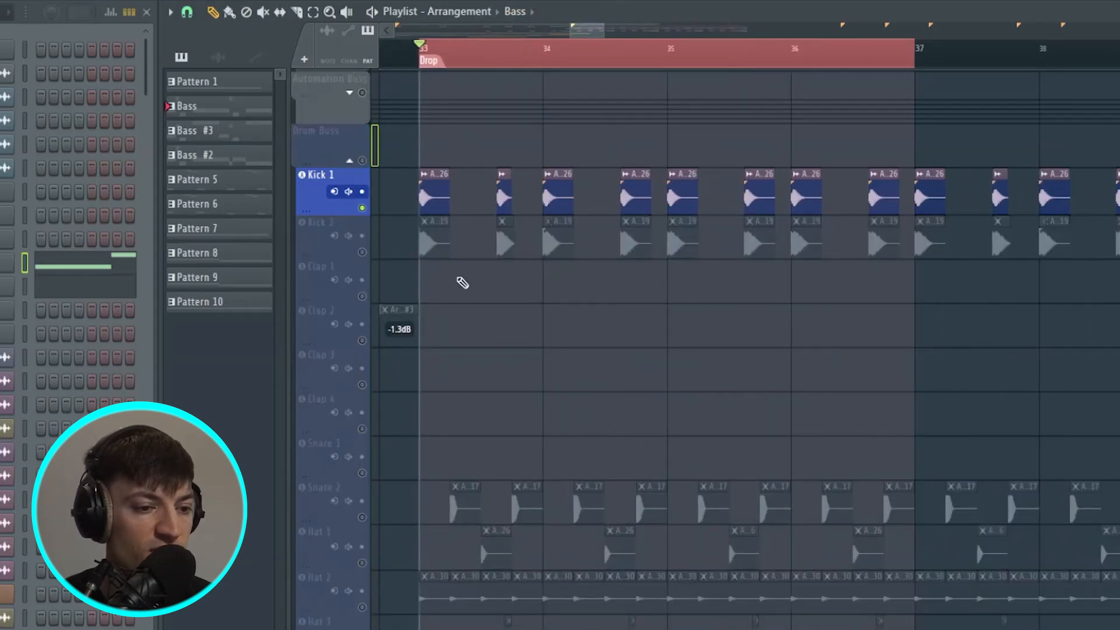
Set the playlist snap to Step and play the soloed Kick 1 clips from the start of the drop
left_click(187, 12)
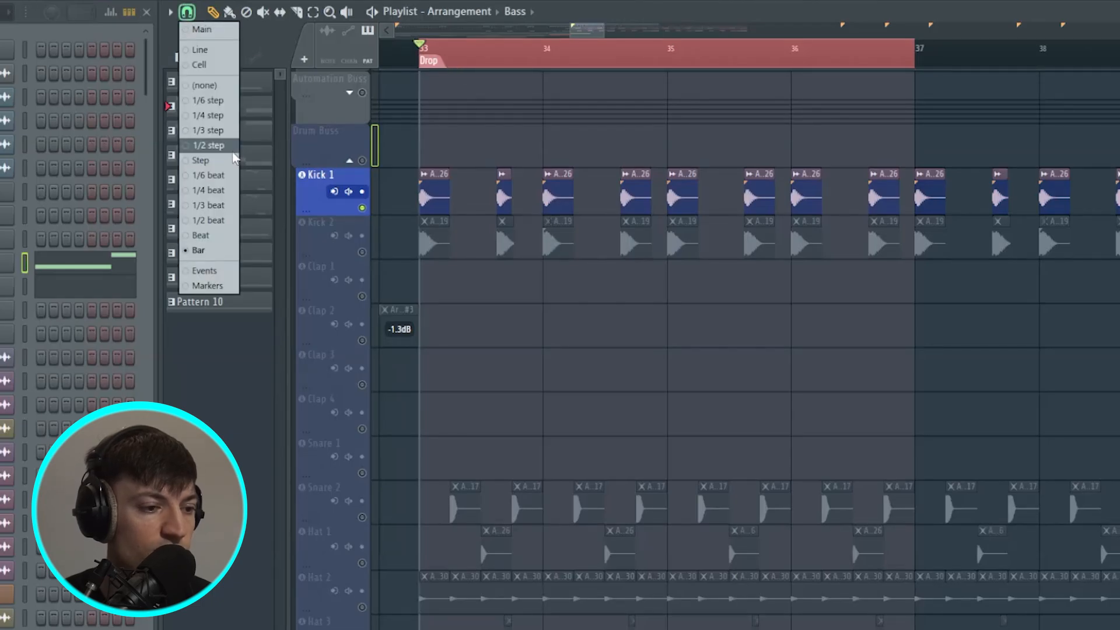
left_click(214, 158)
scroll(426, 59, "up", 1)
left_click(434, 187)
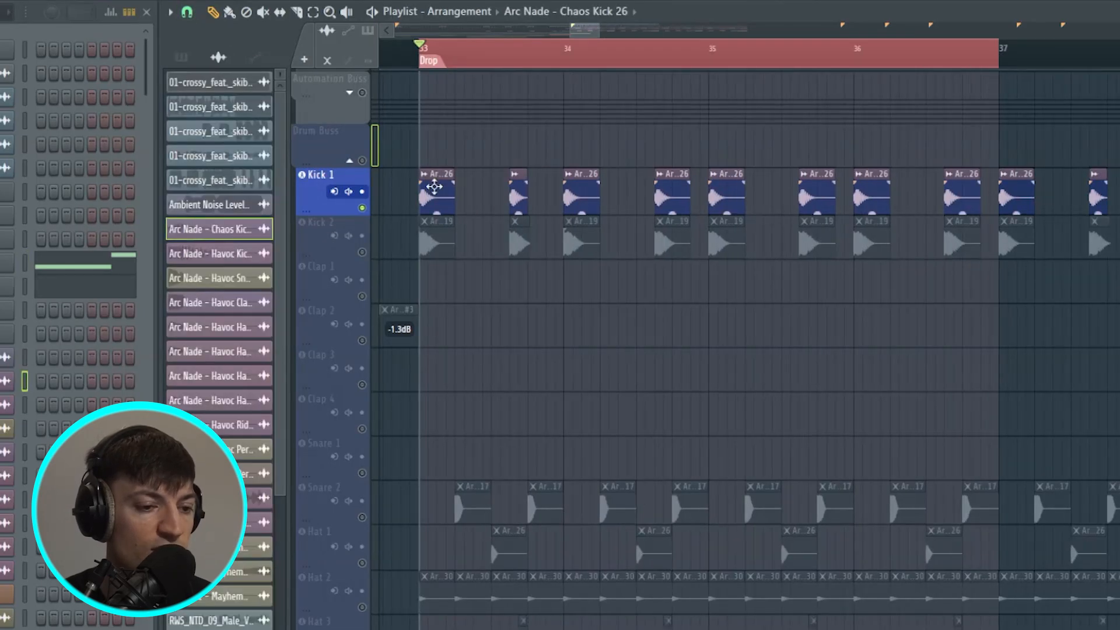
mouse_move(513, 204)
left_mouse_down()
mouse_move(487, 209)
mouse_move(519, 210)
left_mouse_up()
key("space")
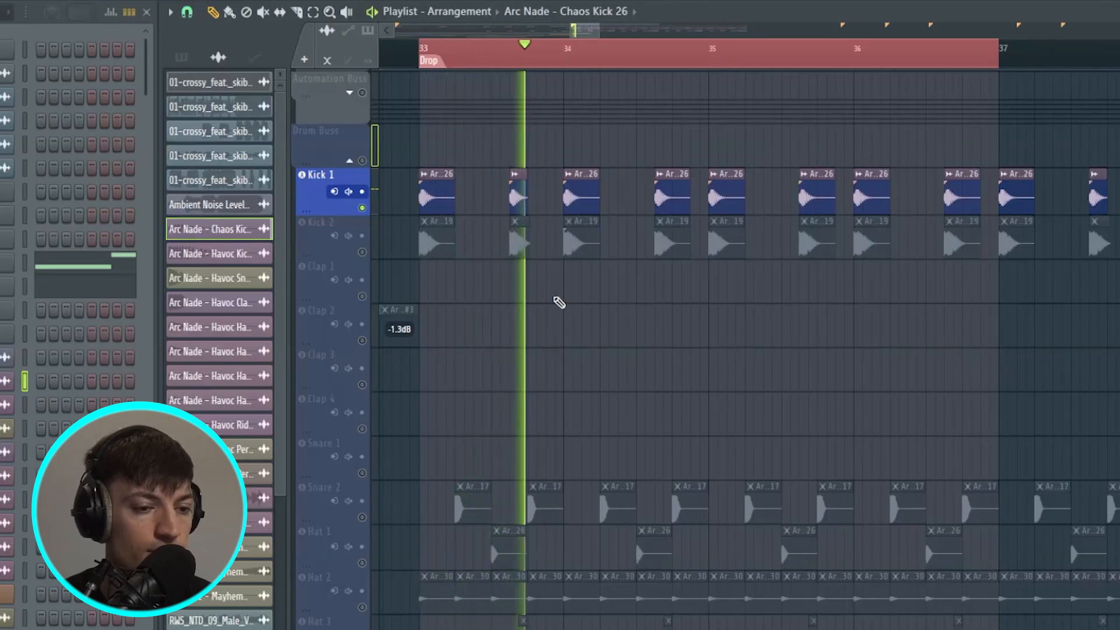
key("space")
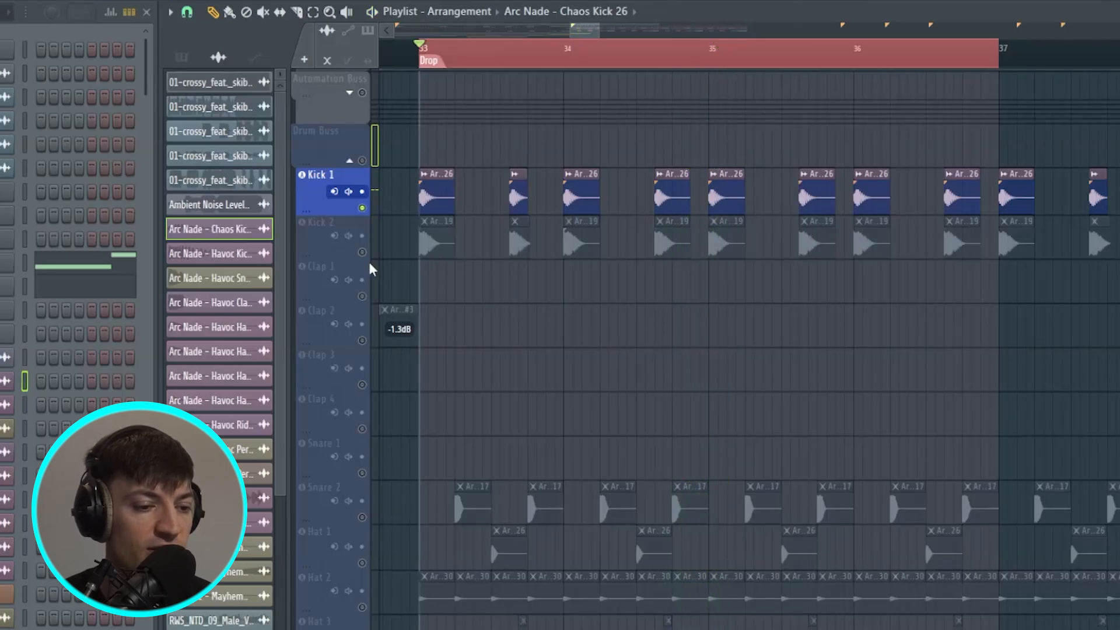
Solo the Kick 2 track and play it on its own from bar 33
left_click(369, 218)
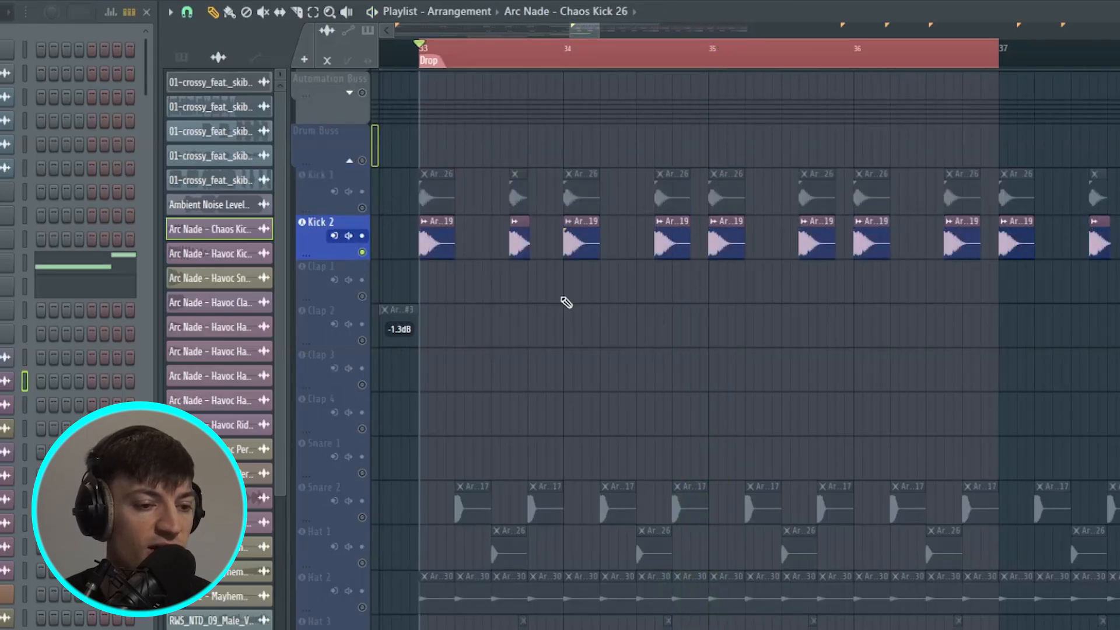
key("space")
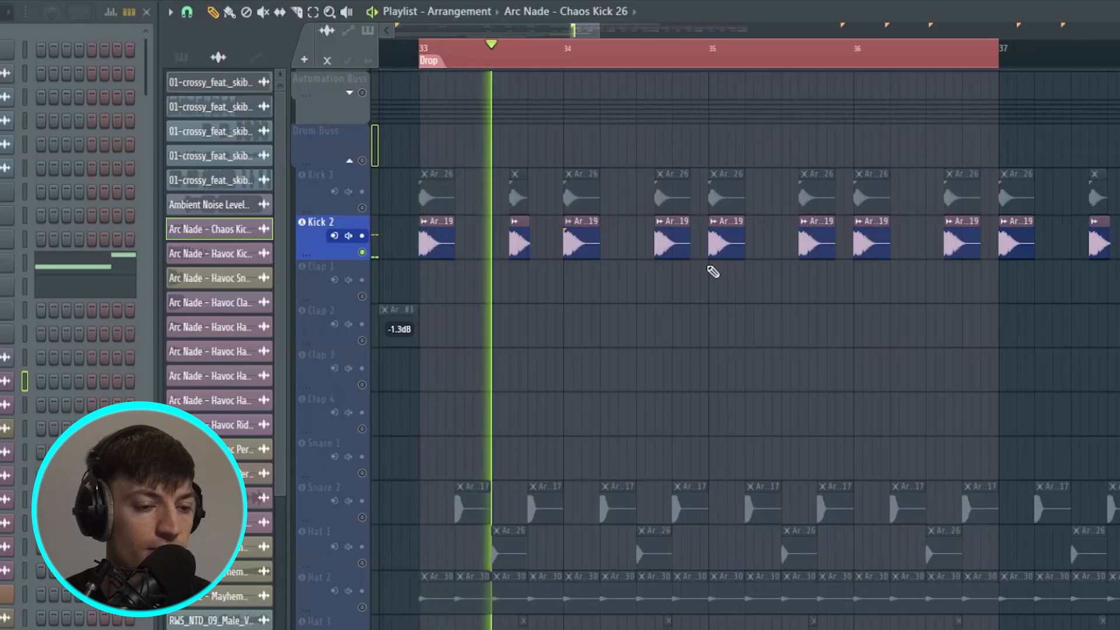
key("space")
Unmute Kick 1 alongside Kick 2 and play both kick layers together
left_click(367, 210)
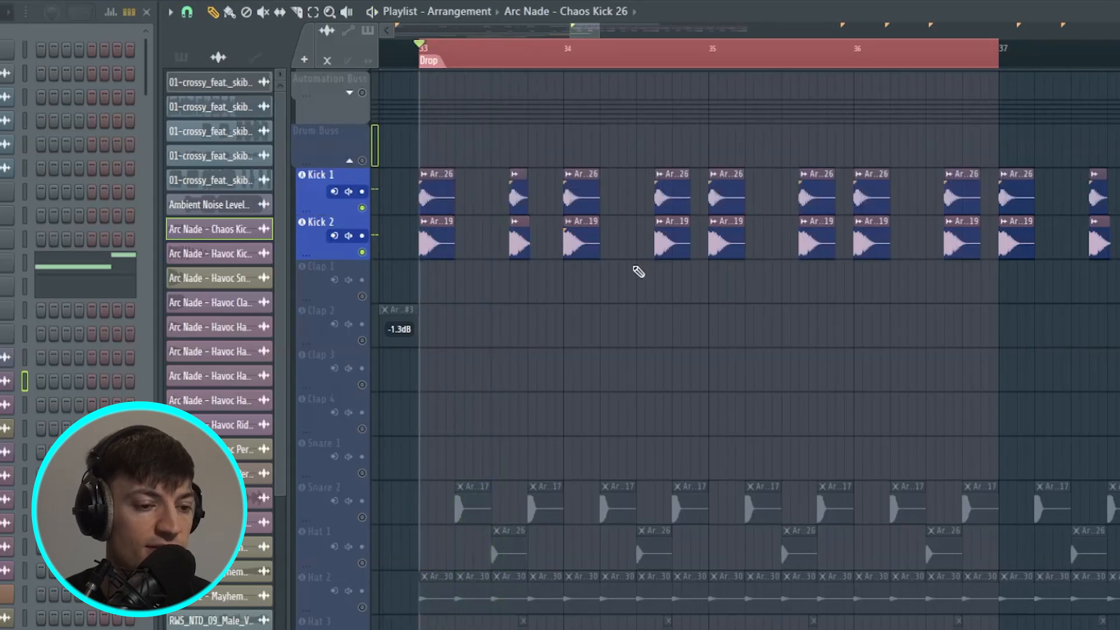
key("space")
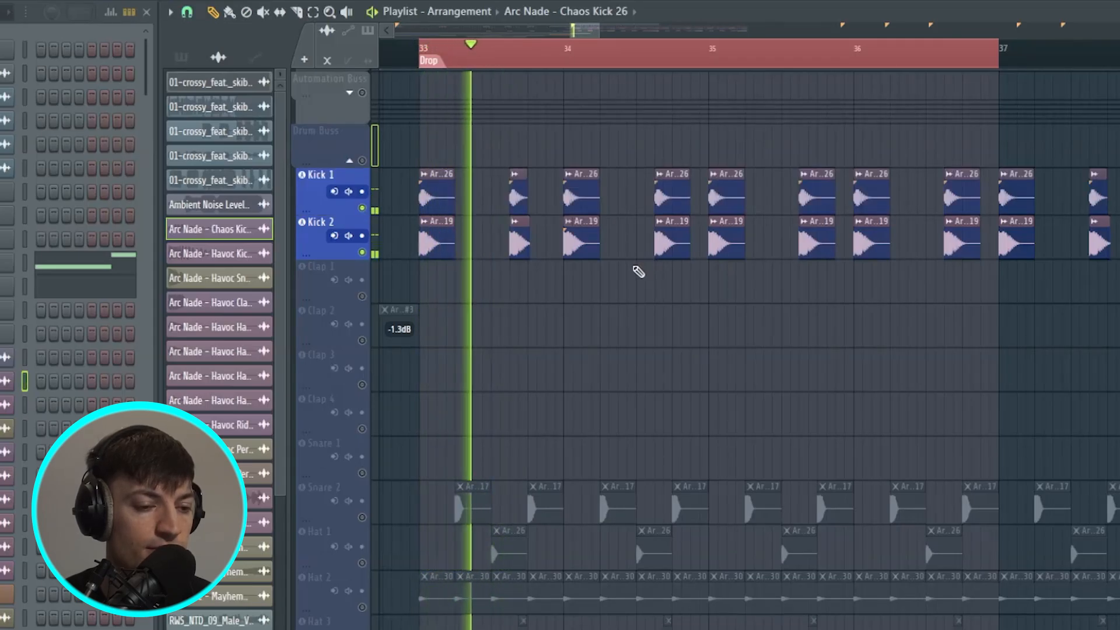
key("space")
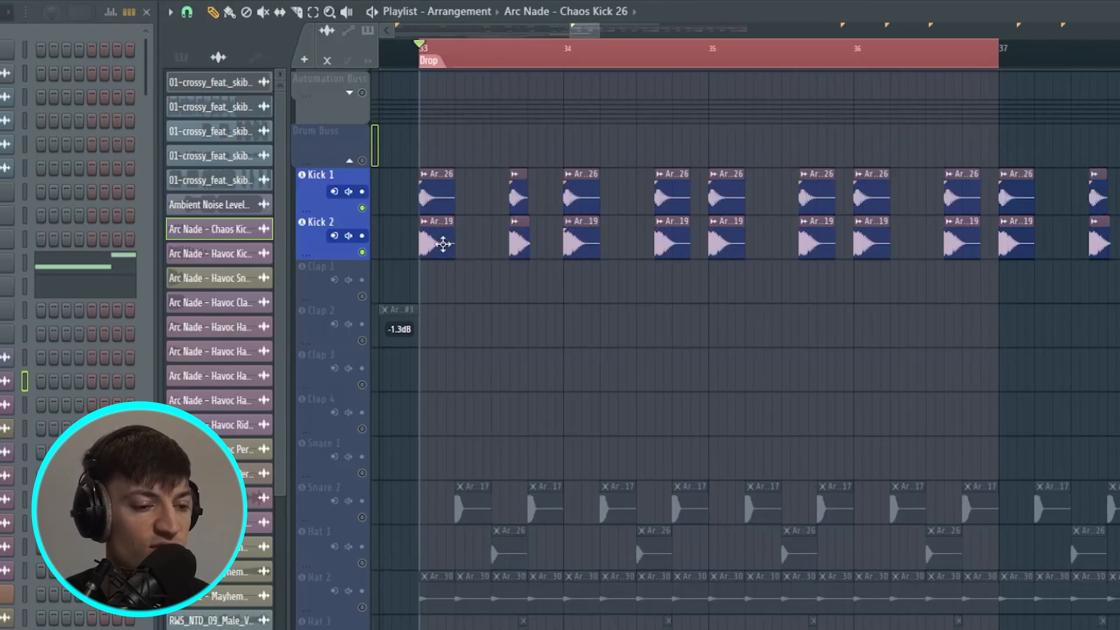
Unmute the Snare 2 track and play it together with both kick layers
scroll(531, 379, "down", 3)
scroll(530, 382, "up", 1)
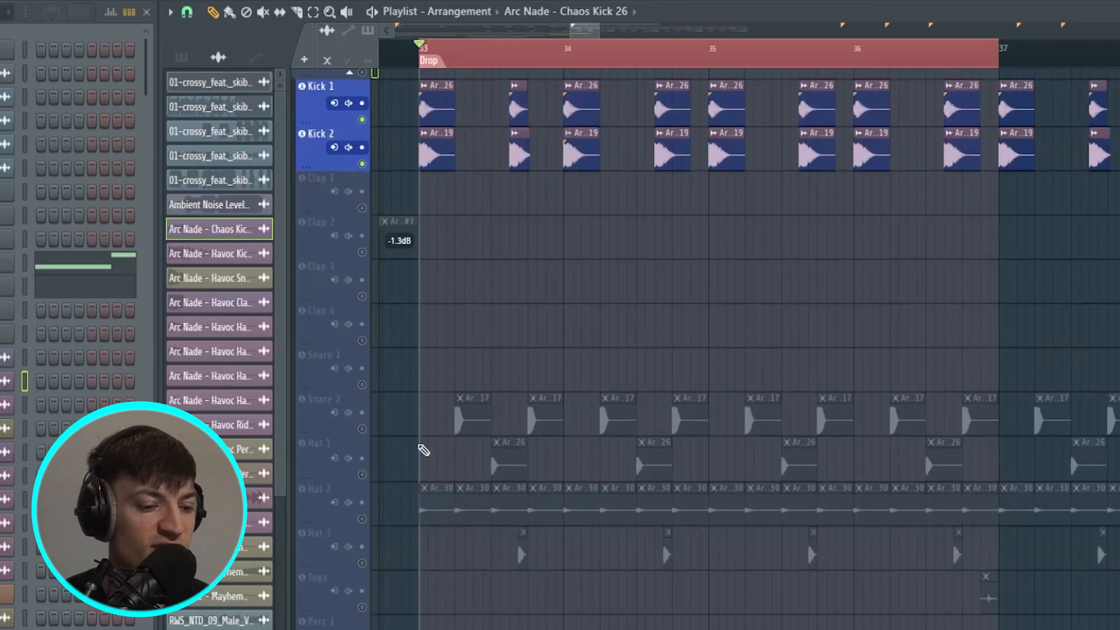
scroll(492, 399, "down", 1)
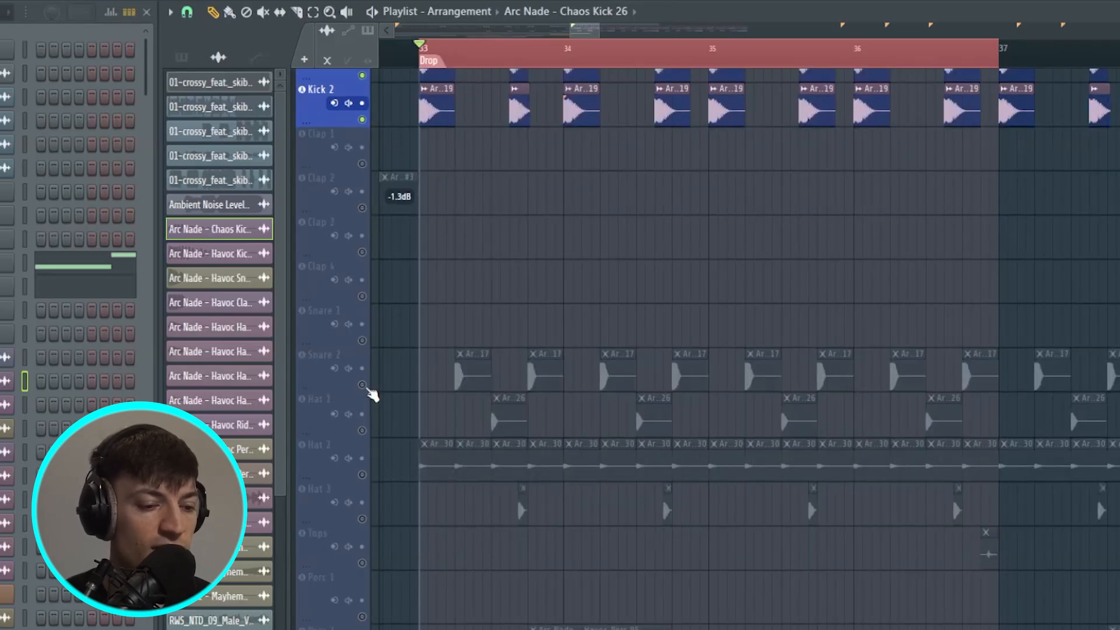
left_click(361, 385)
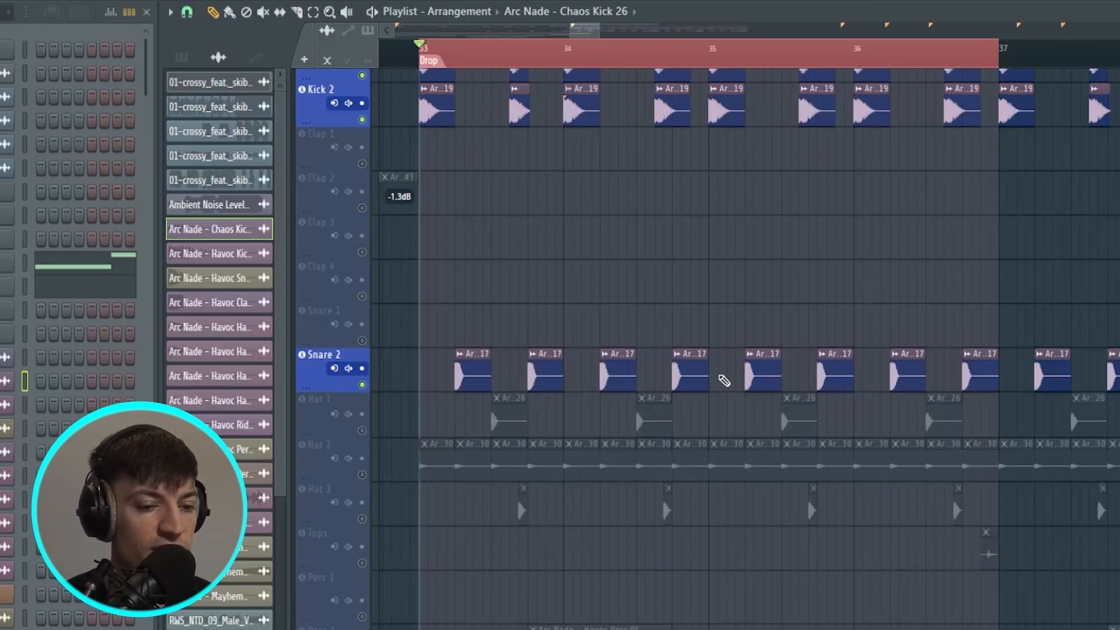
key("space")
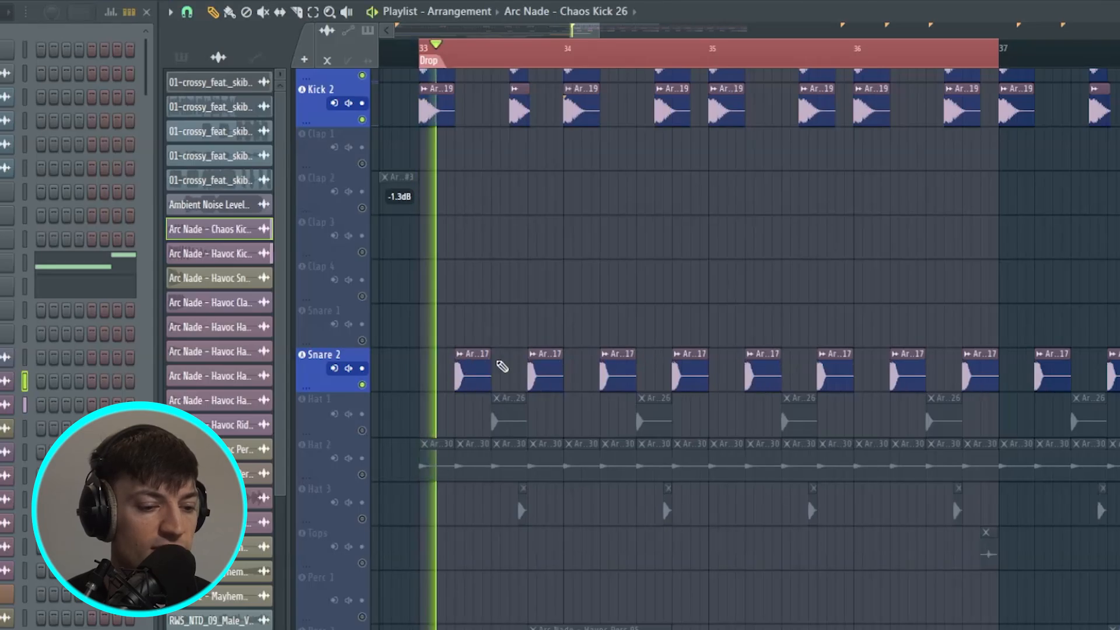
key("space")
scroll(575, 250, "up", 1)
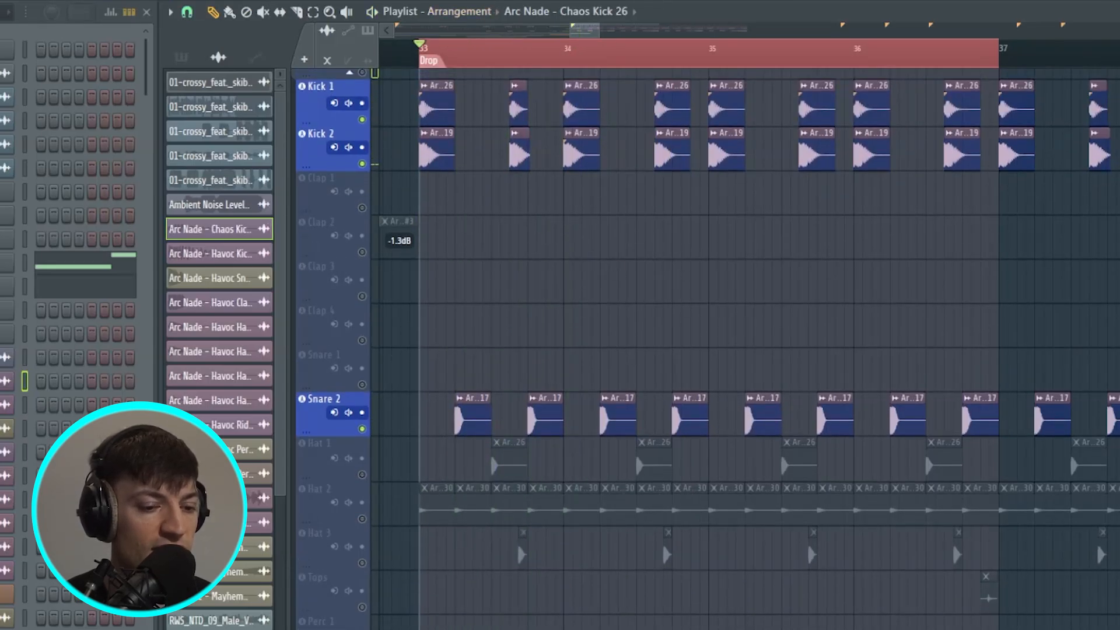
Review the Kick 1, Kick 2 and Kick Group mixer channels and open the Kick Group's Fruity Blood Overdrive
key("F9")
left_click(35, 171)
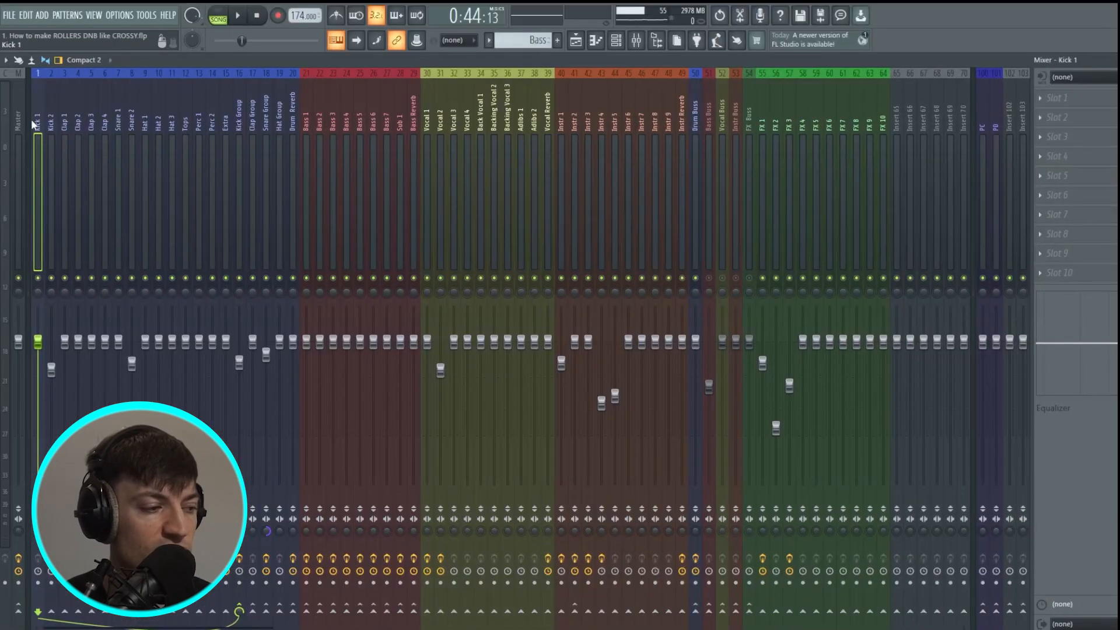
left_click(51, 139)
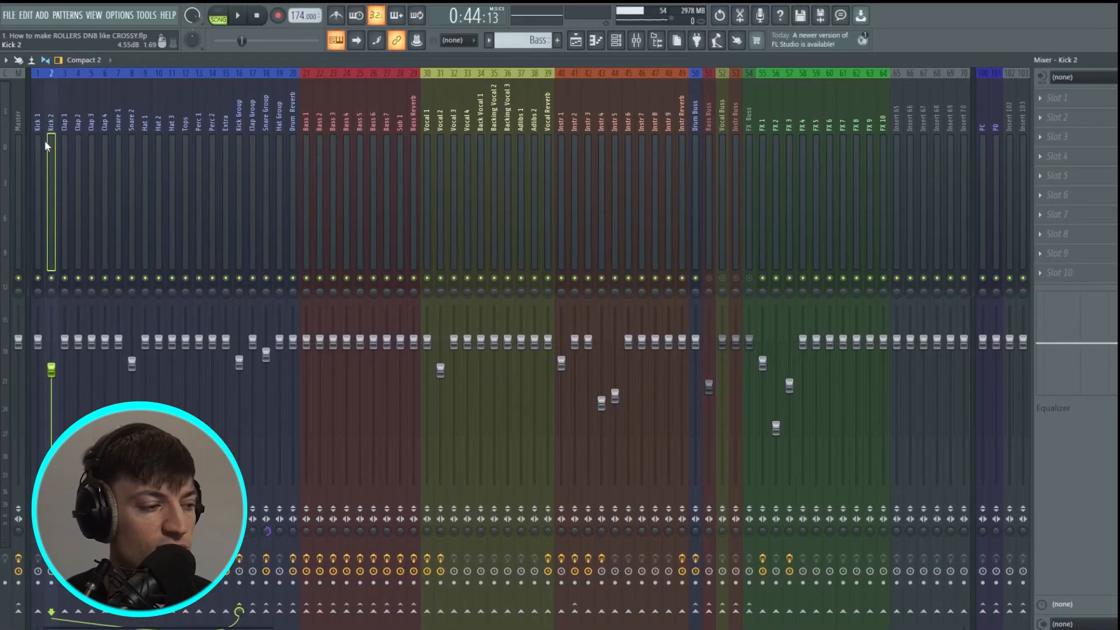
left_click(266, 140)
left_click(238, 143)
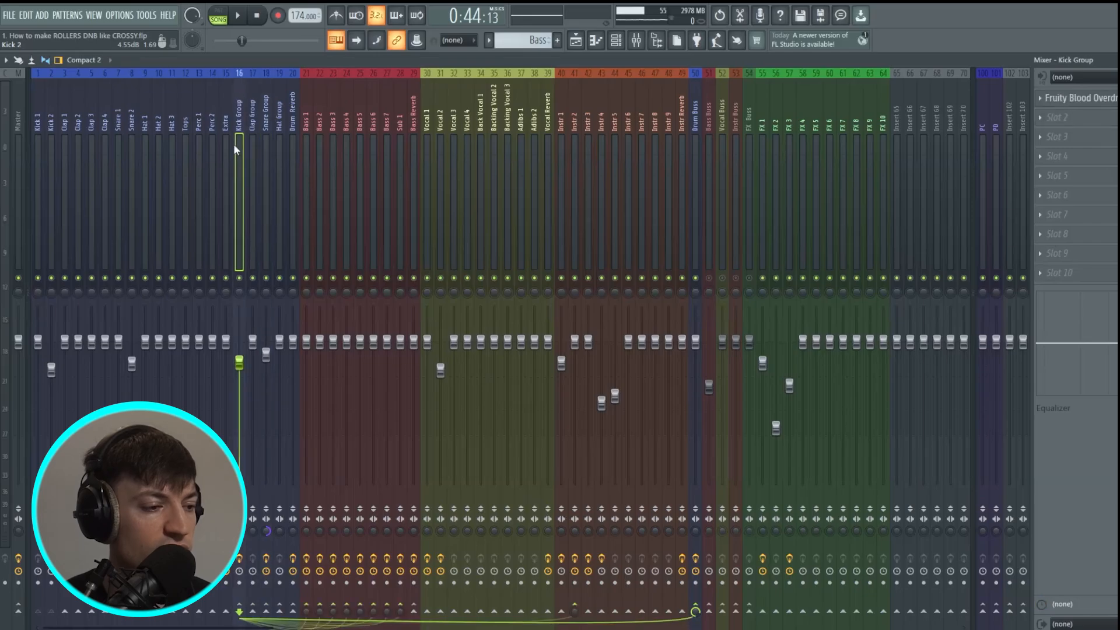
left_click(1079, 97)
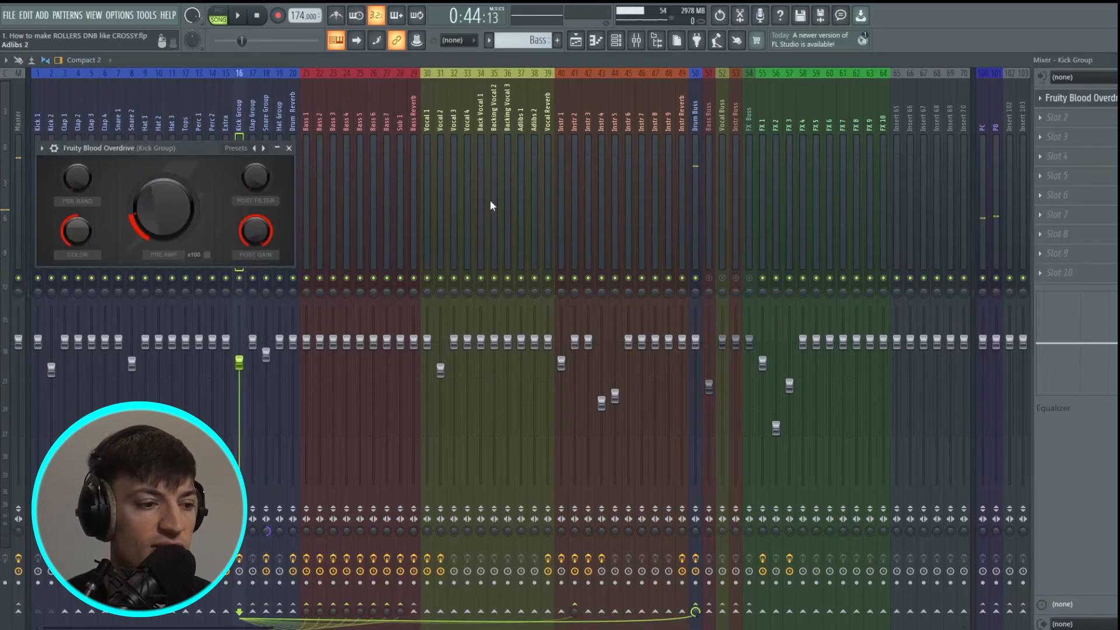
Examine the FabFilter Saturn 2 drive setting on the Drum Buss channel and open its FabFilter Pro-L 2 limiter
left_click(697, 199)
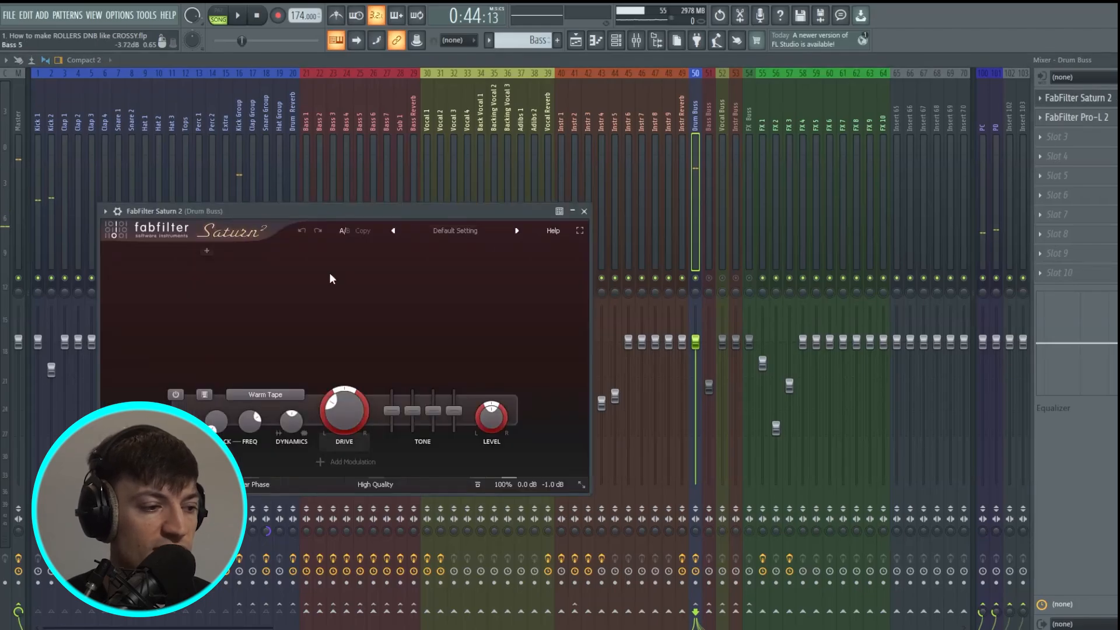
mouse_move(363, 421)
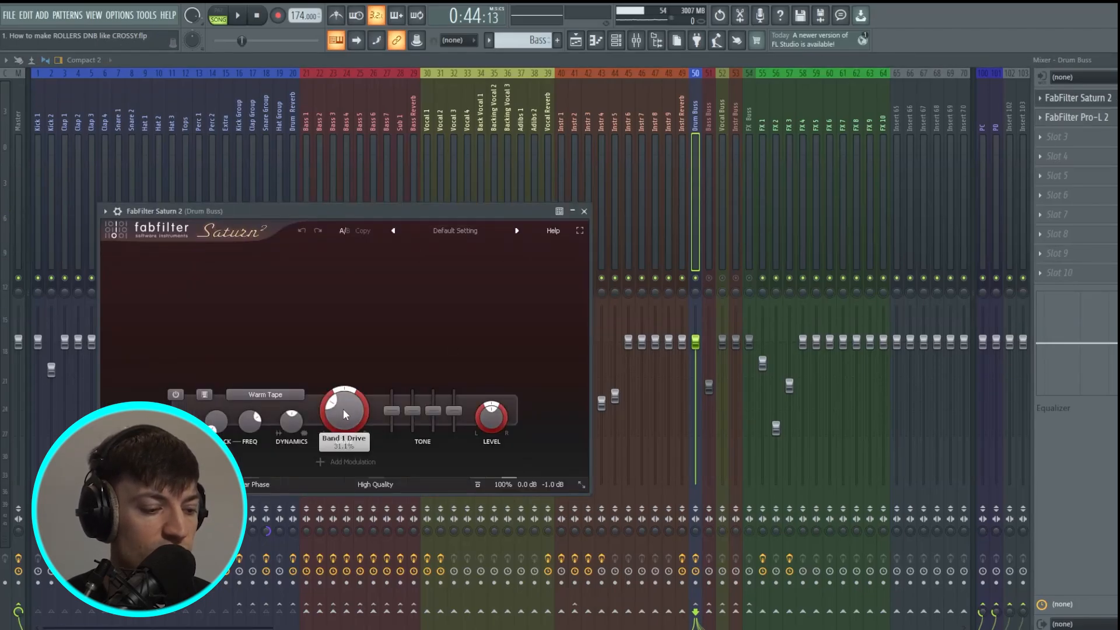
mouse_move(341, 405)
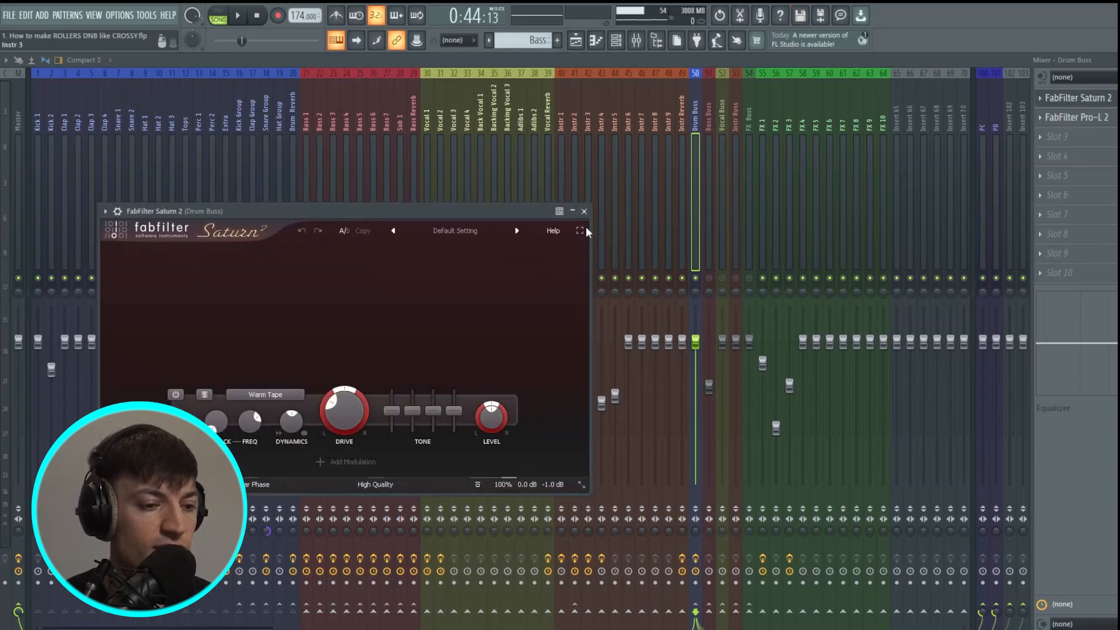
left_click(584, 211)
left_click(1076, 117)
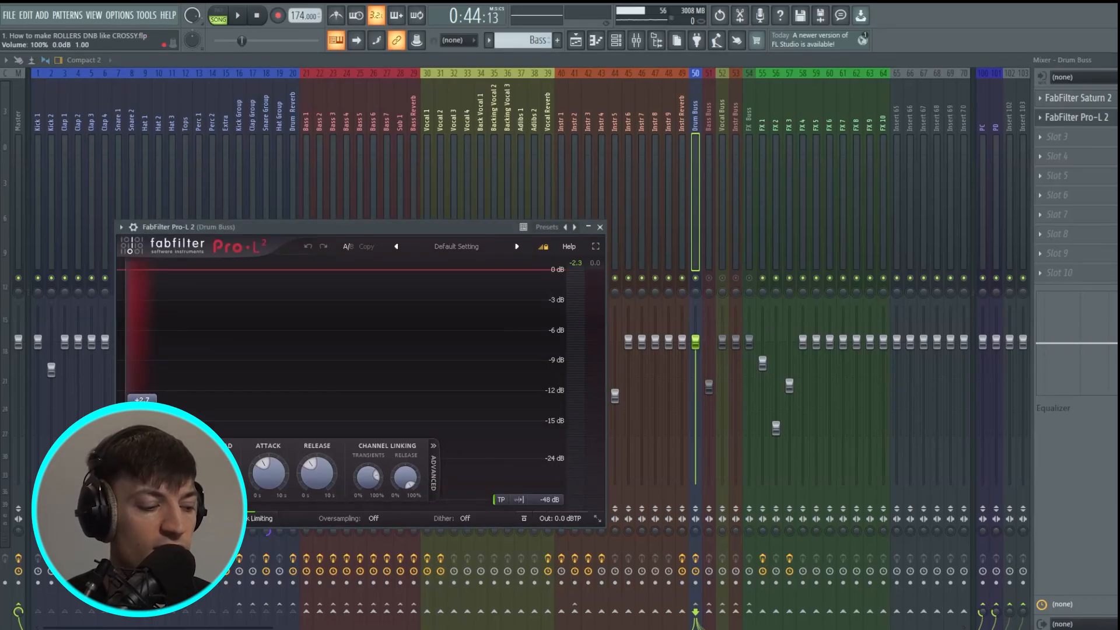
Close the Drum Buss limiter and review the CamelCrusher and Decapitator effects on the Snare Group channel
left_click(600, 227)
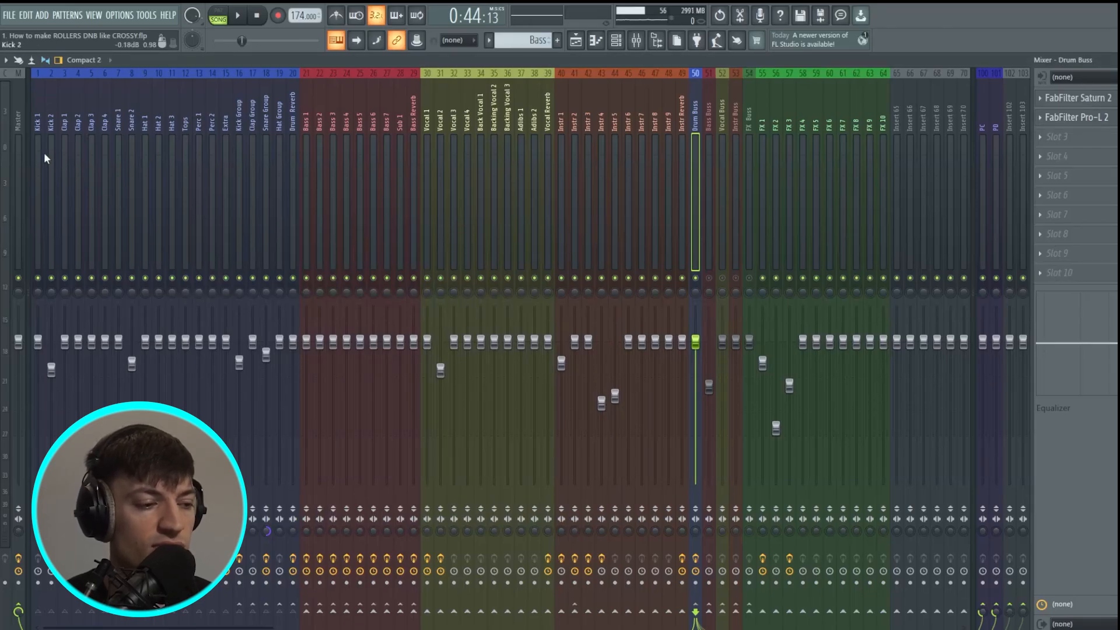
left_click(254, 150)
left_click(238, 156)
left_click(266, 156)
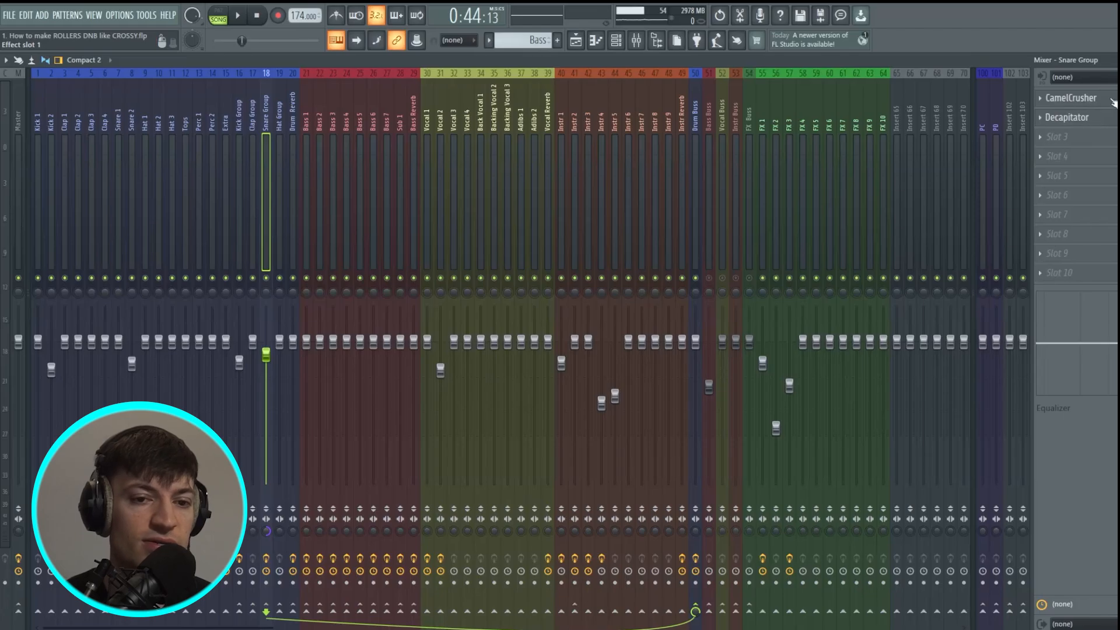
left_click(1070, 98)
left_click_drag(438, 292, 441, 183)
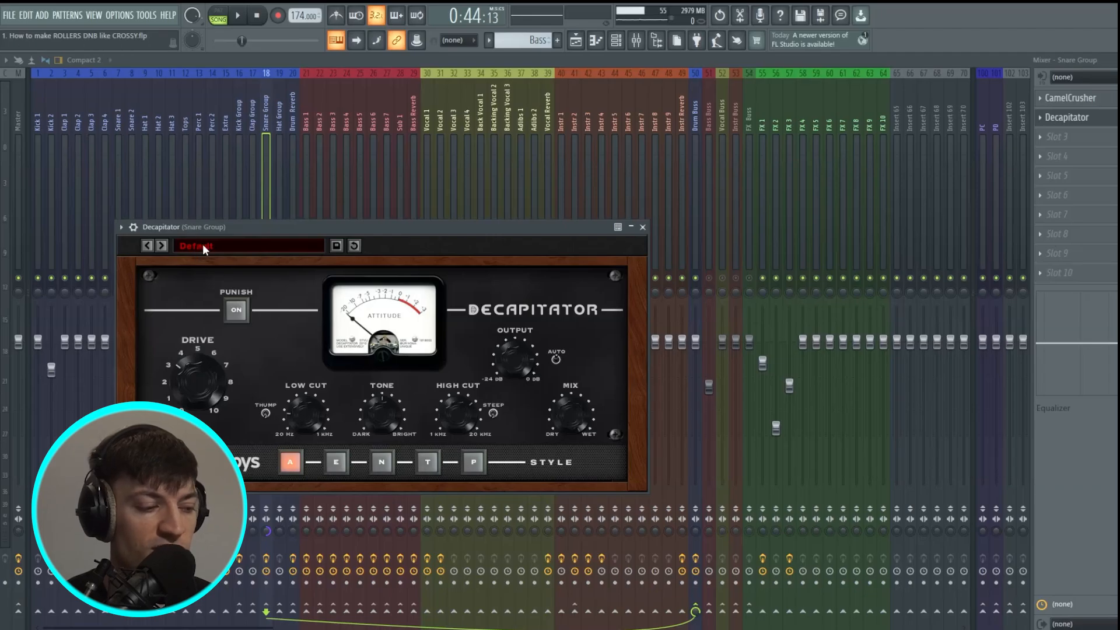
left_click(643, 227)
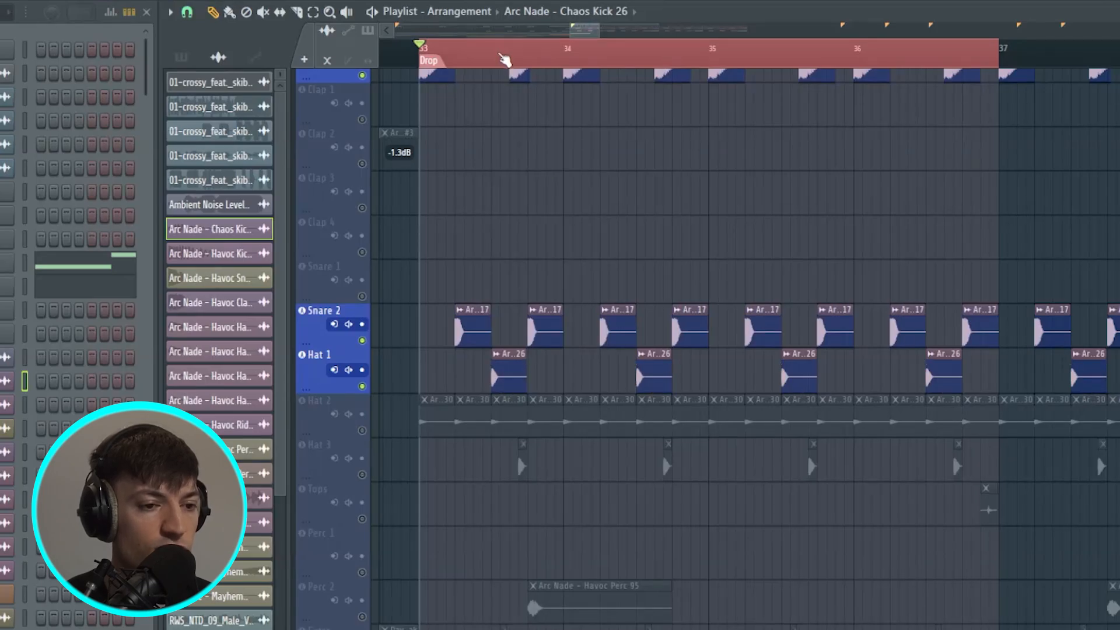
Play the start of the drop with the kicks, Snare 2 and Hat 1 together
scroll(499, 64, "up", 1)
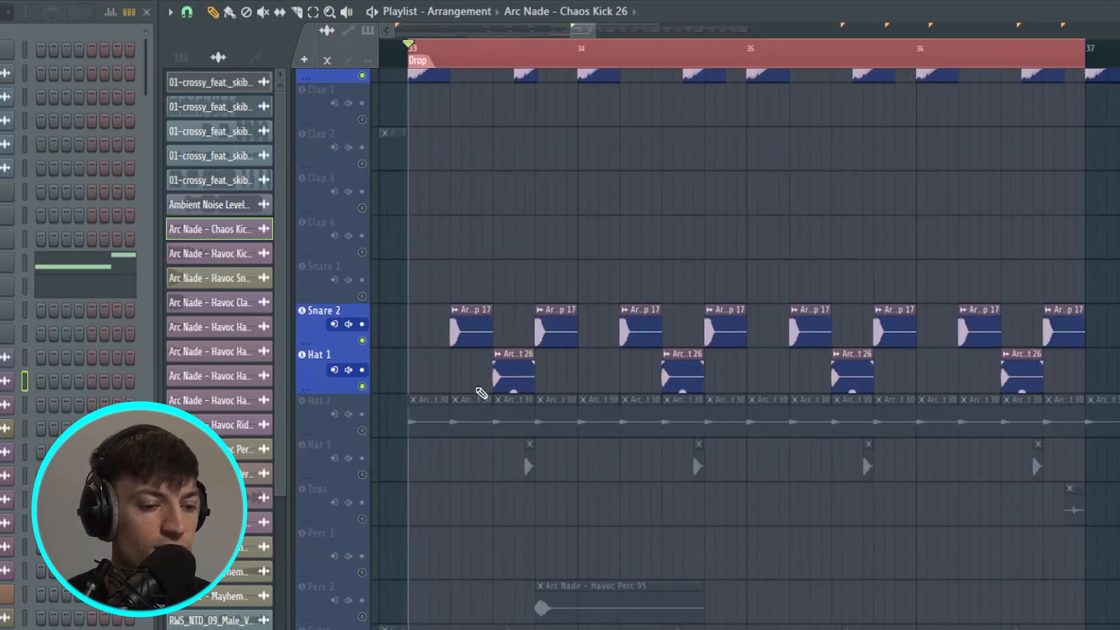
key("space")
key("space")
Unmute Hat 2, mute Hat 1, Snare 2 and both kicks, and play Hat 2 on its own
scroll(372, 377, "down", 2)
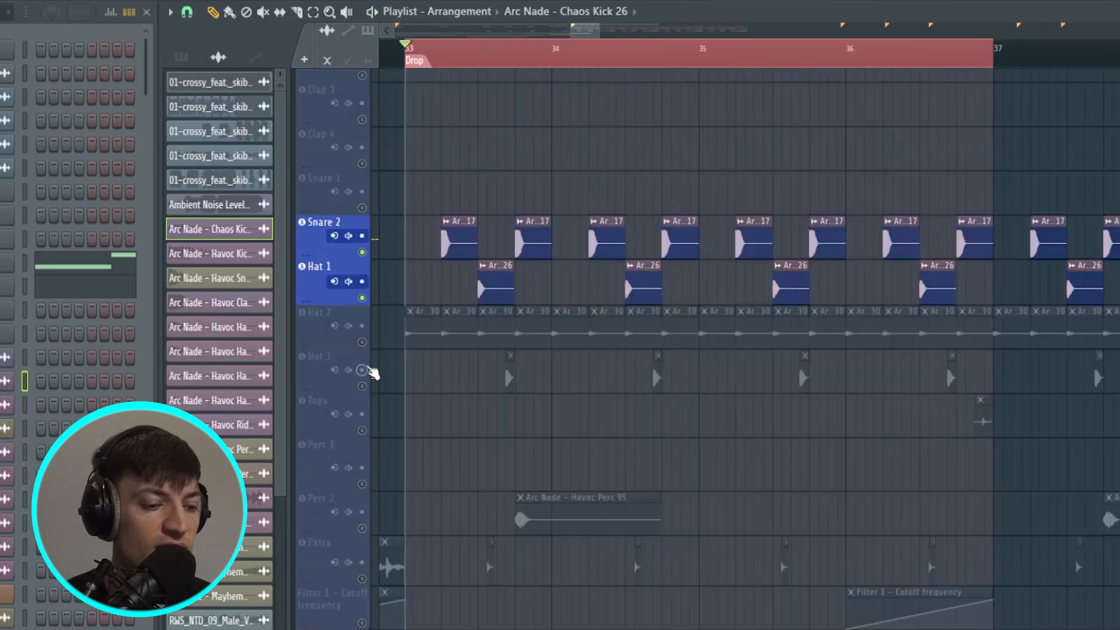
left_click(370, 344, "ctrl")
left_click(373, 297, "ctrl")
left_click(375, 255, "ctrl")
scroll(386, 258, "up", 2)
scroll(379, 222, "up", 3)
left_click(375, 178, "ctrl")
left_click(363, 113, "ctrl")
key("space")
scroll(482, 416, "down", 2)
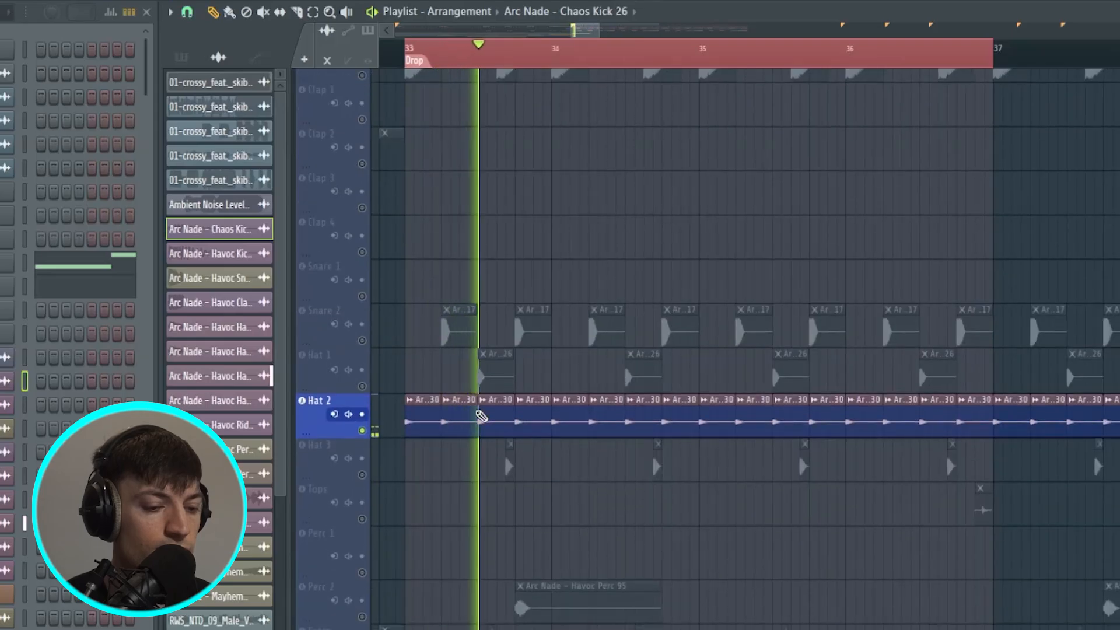
scroll(481, 415, "down", 2)
key("space")
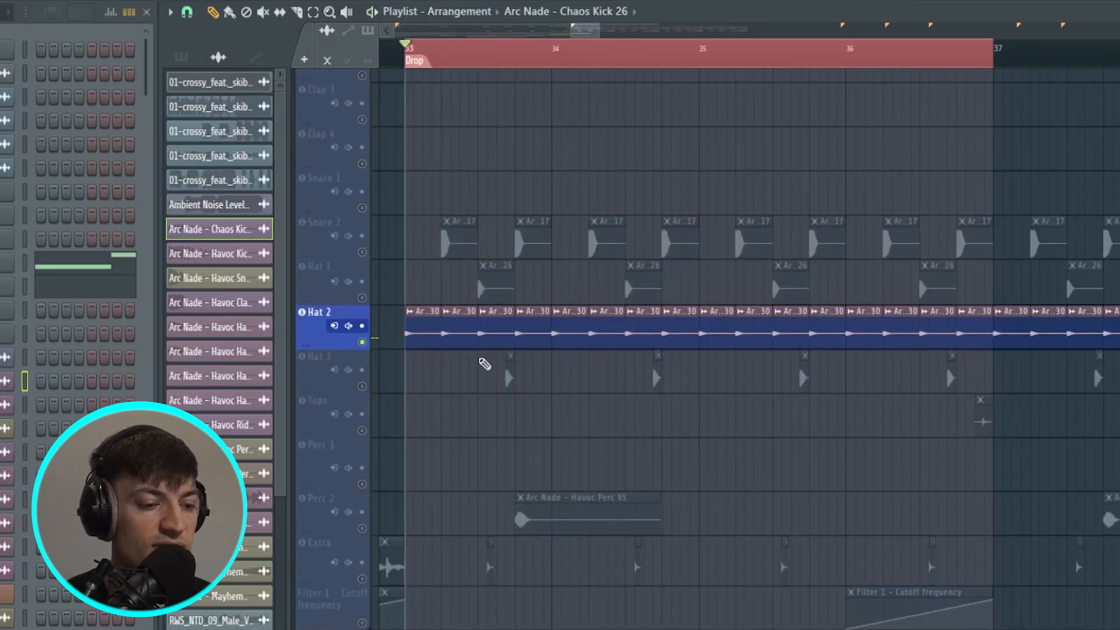
Unmute Hat 1, Snare 2, Kick 2 and Kick 1 again and play them together with Hat 2
left_click(360, 270, "ctrl")
left_click(374, 239, "ctrl")
scroll(373, 234, "up", 5)
left_click(373, 187, "ctrl")
left_click(373, 140, "ctrl")
key("space")
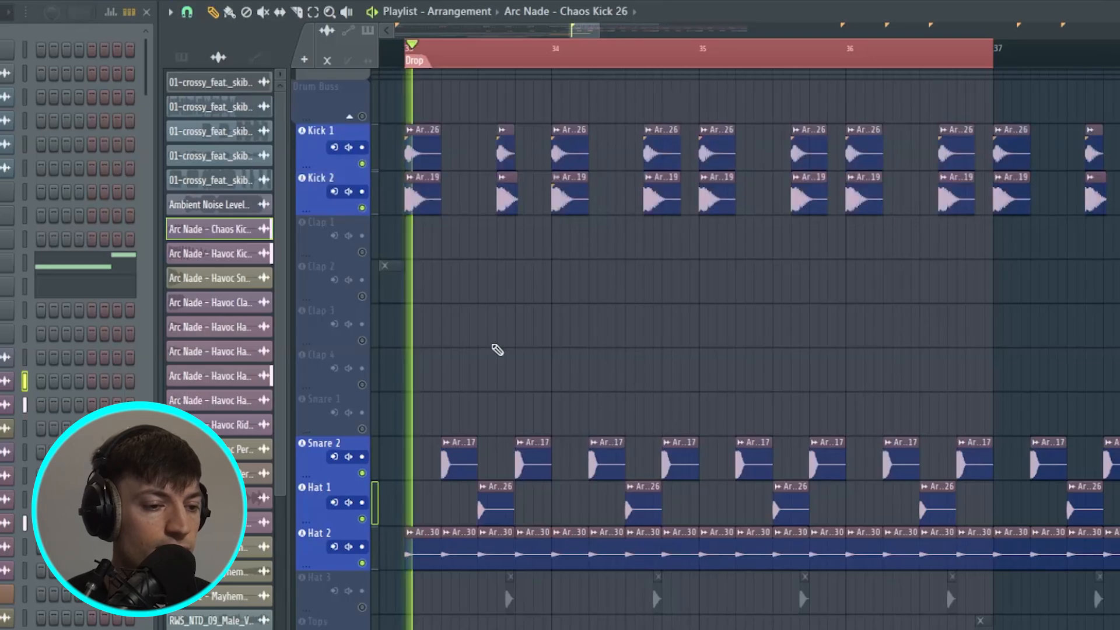
scroll(528, 440, "down", 4)
key("space")
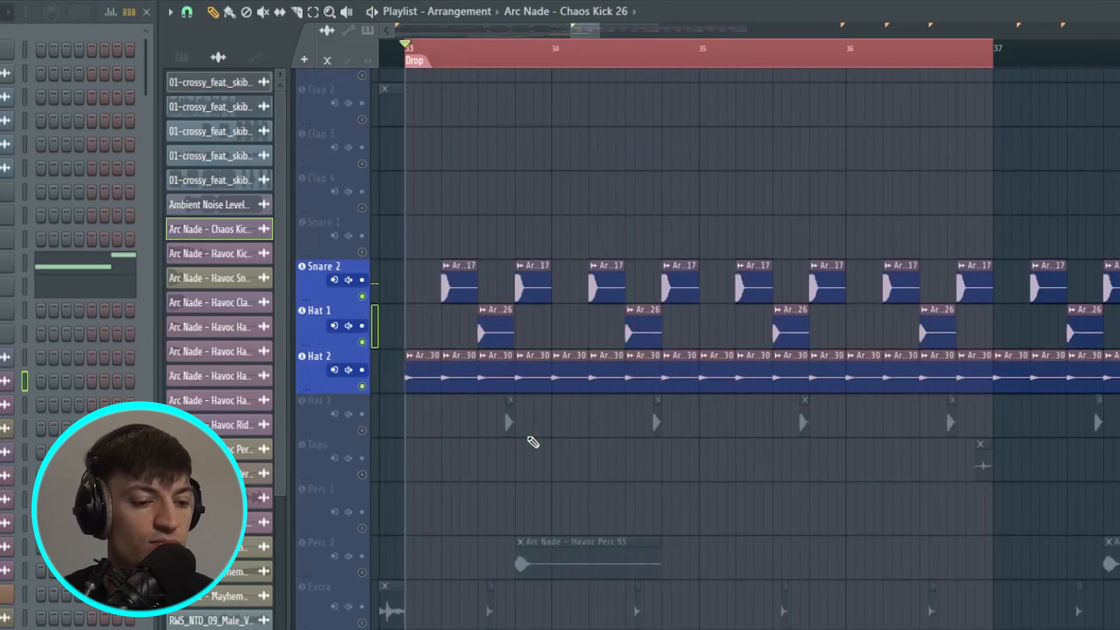
Unmute Hat 3, Tops, Perc 1, Perc 2 and Extra, clear the time selection, and play the drop from bar 33
scroll(656, 474, "down", 5)
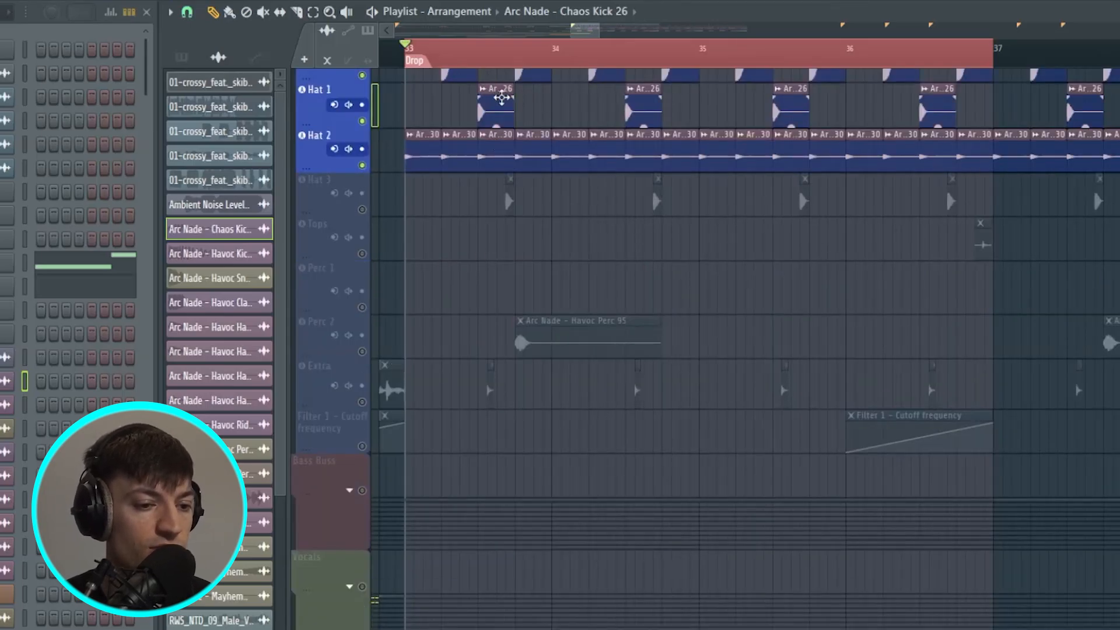
left_click_drag(482, 62, 516, 60)
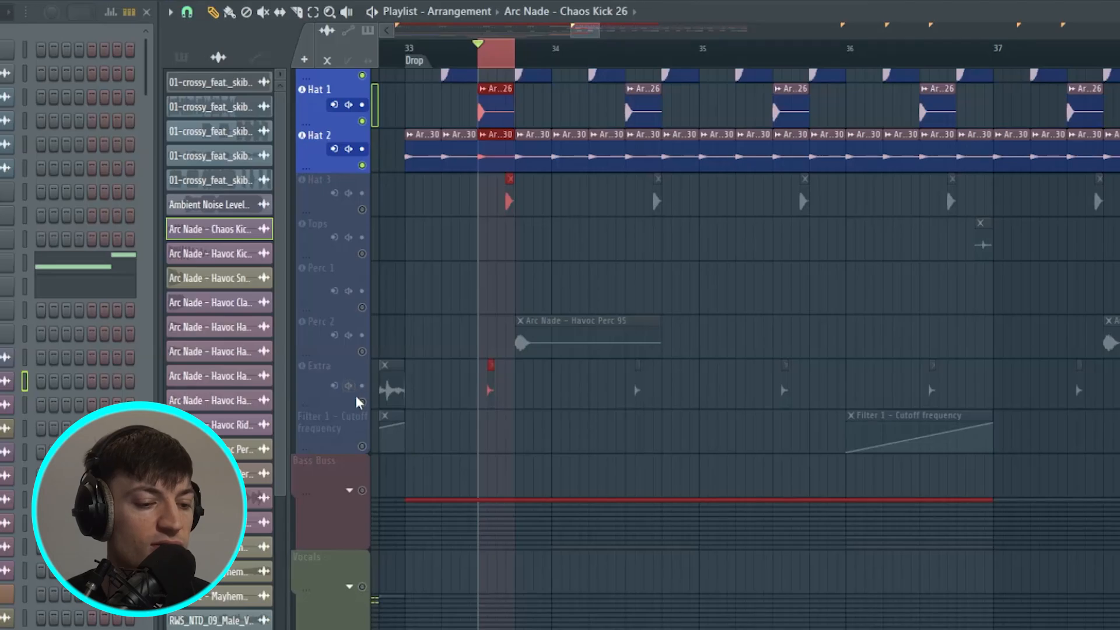
left_click(362, 210)
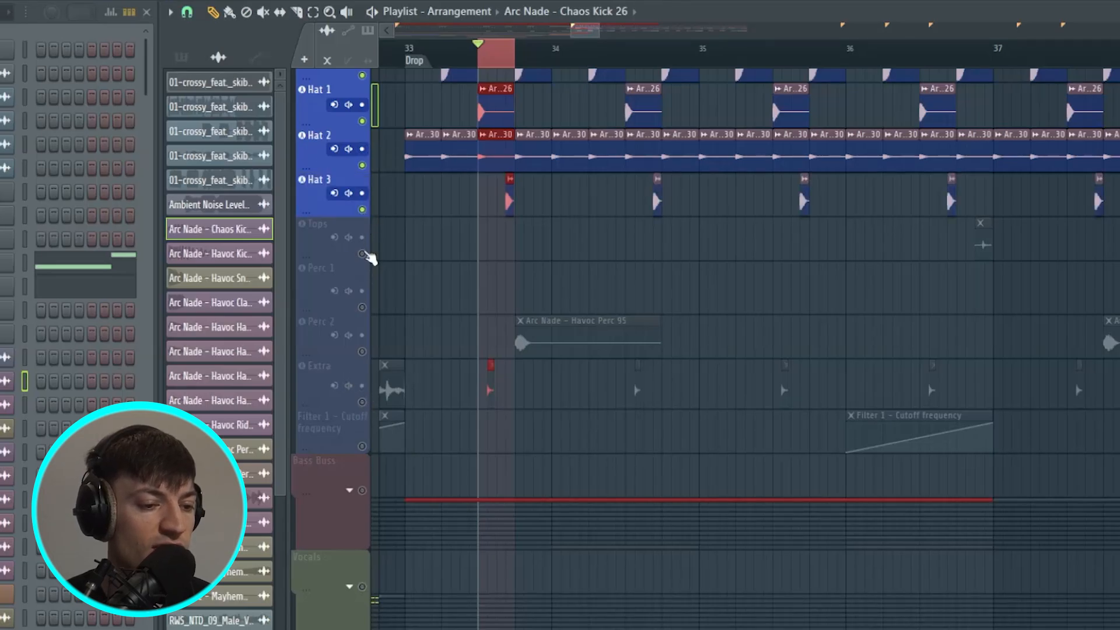
left_click(362, 254)
left_click(362, 307)
left_click(362, 352)
left_click(362, 401)
left_click(412, 57)
key("space")
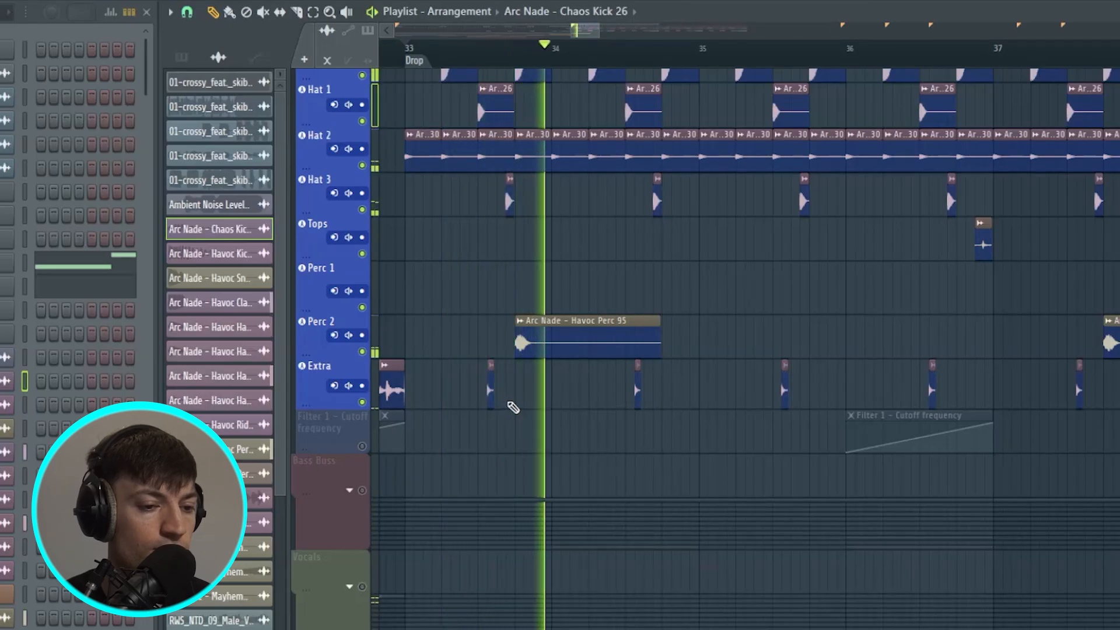
key("space")
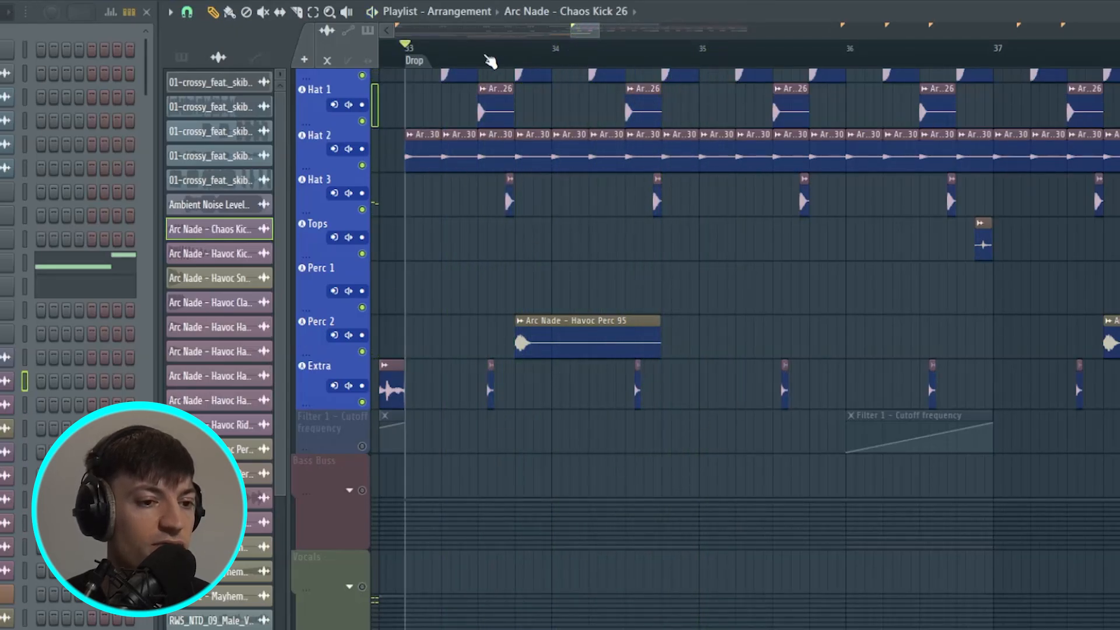
Change the playlist snap setting, mark the short Extra hit before bar 34, and isolate the Extra track
left_click(187, 13)
left_click(219, 172)
scroll(501, 60, "up", 6)
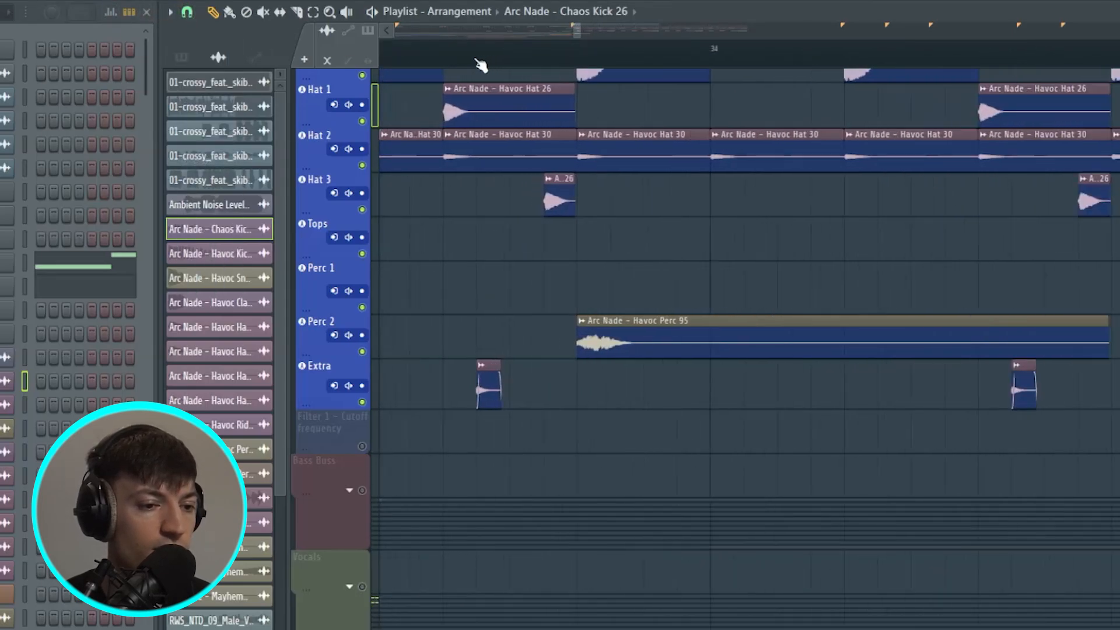
left_click(477, 60)
left_click_drag(480, 62, 519, 64)
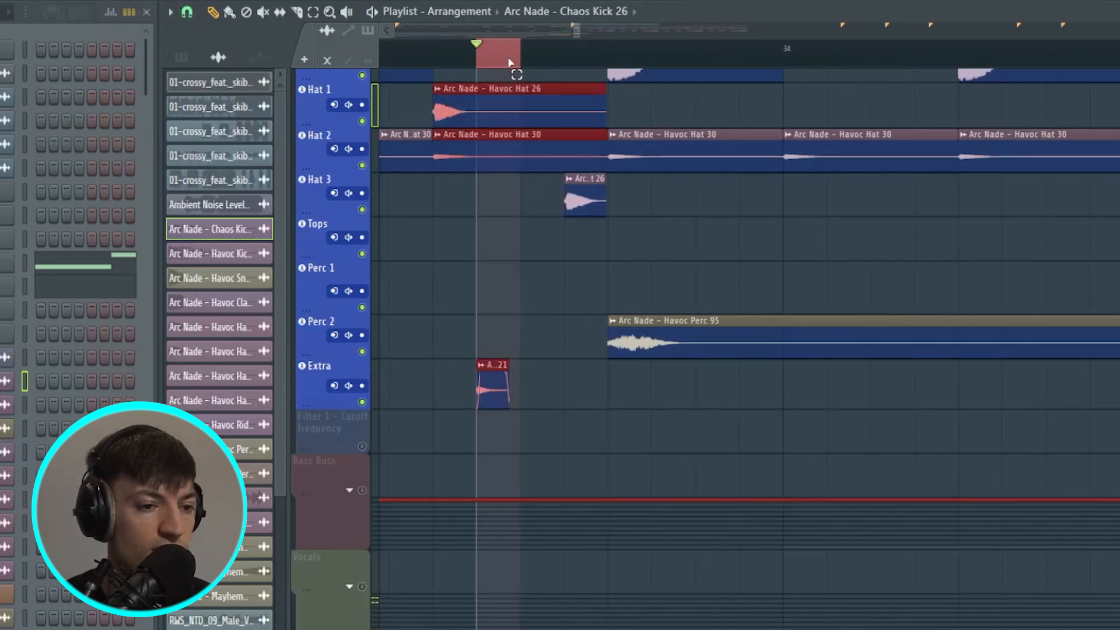
right_click(362, 402)
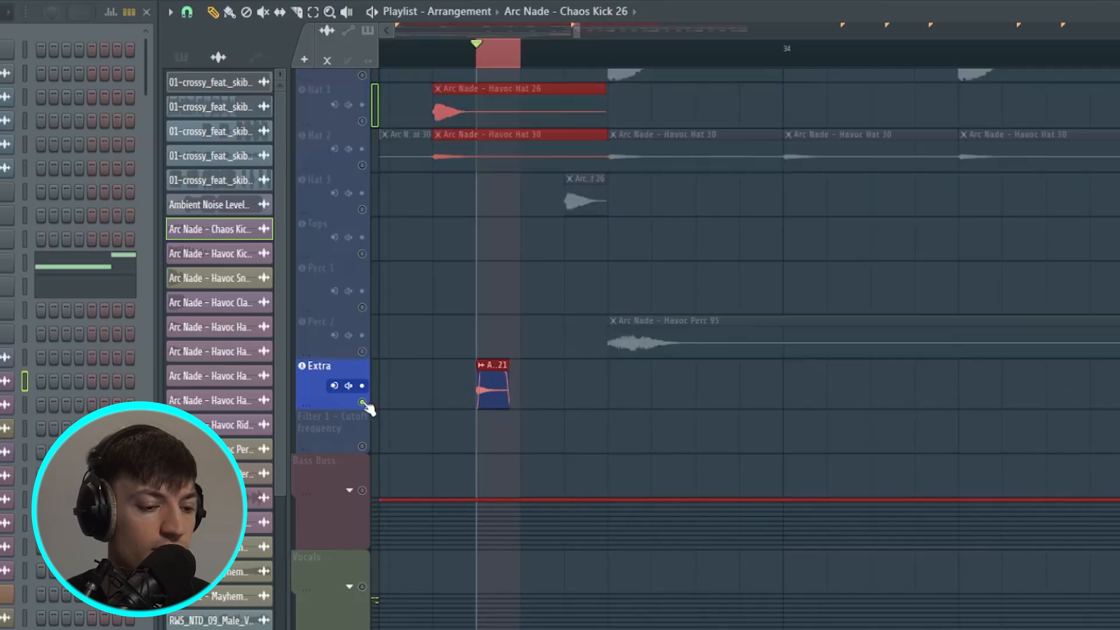
left_click(478, 56)
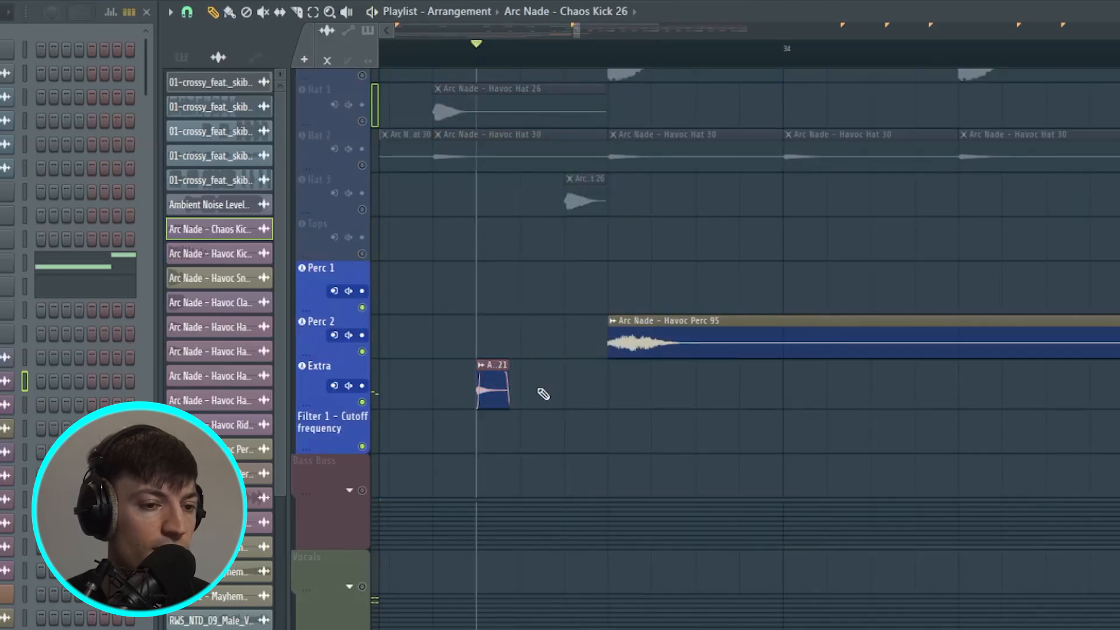
Unmute Hat 3, mute Perc 2, play the Extra and Hat 3 hits, and compare their placement with the kicks
scroll(475, 200, "up", 5)
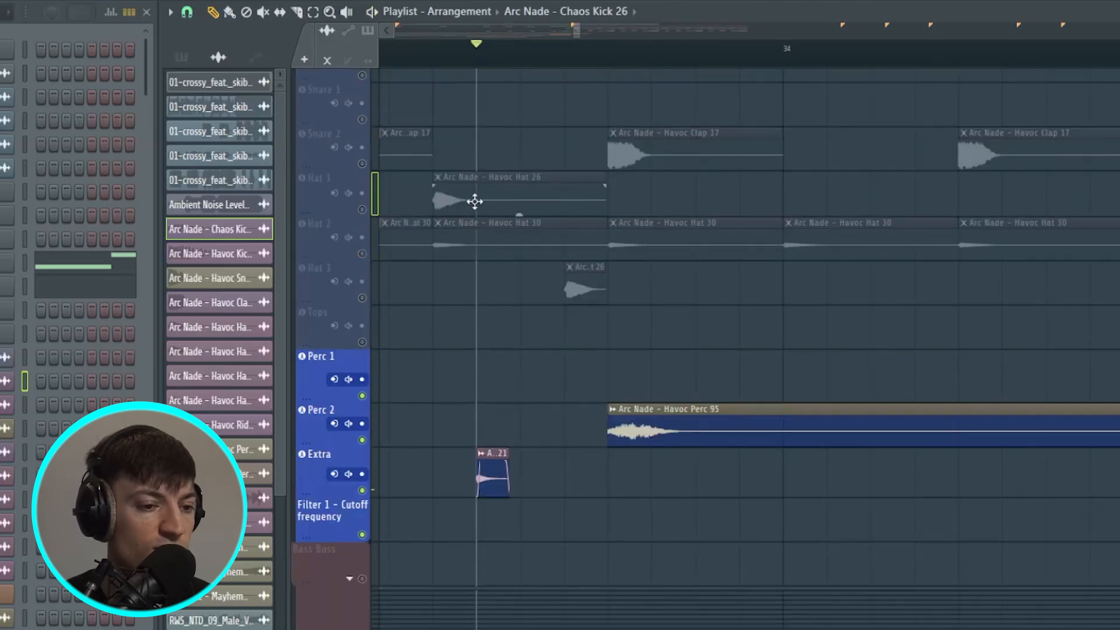
scroll(565, 212, "up", 3)
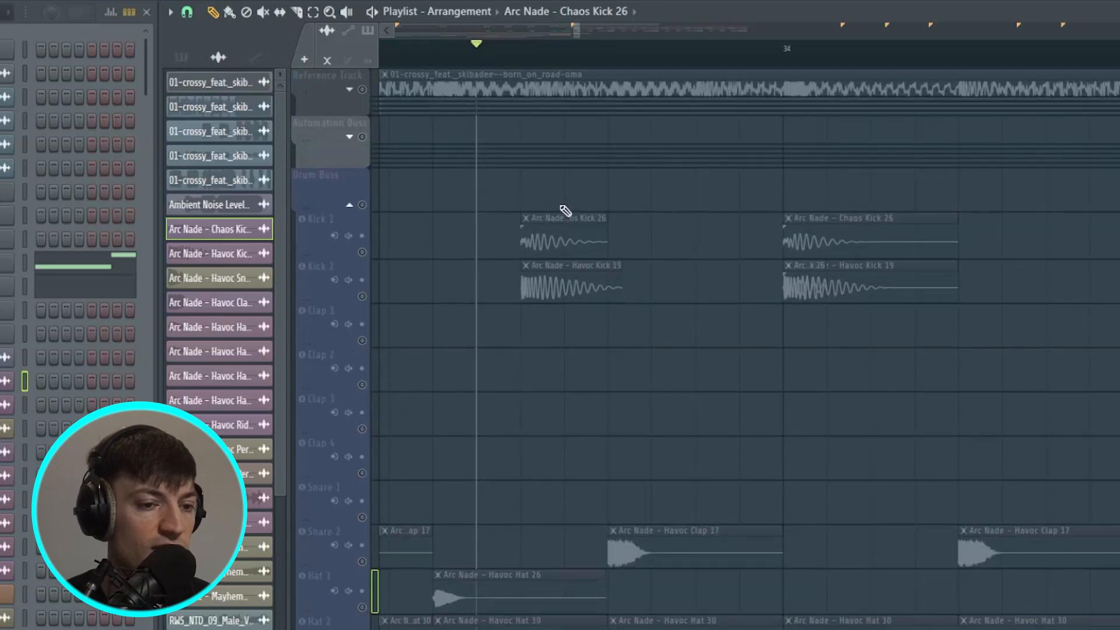
scroll(563, 390, "down", 6)
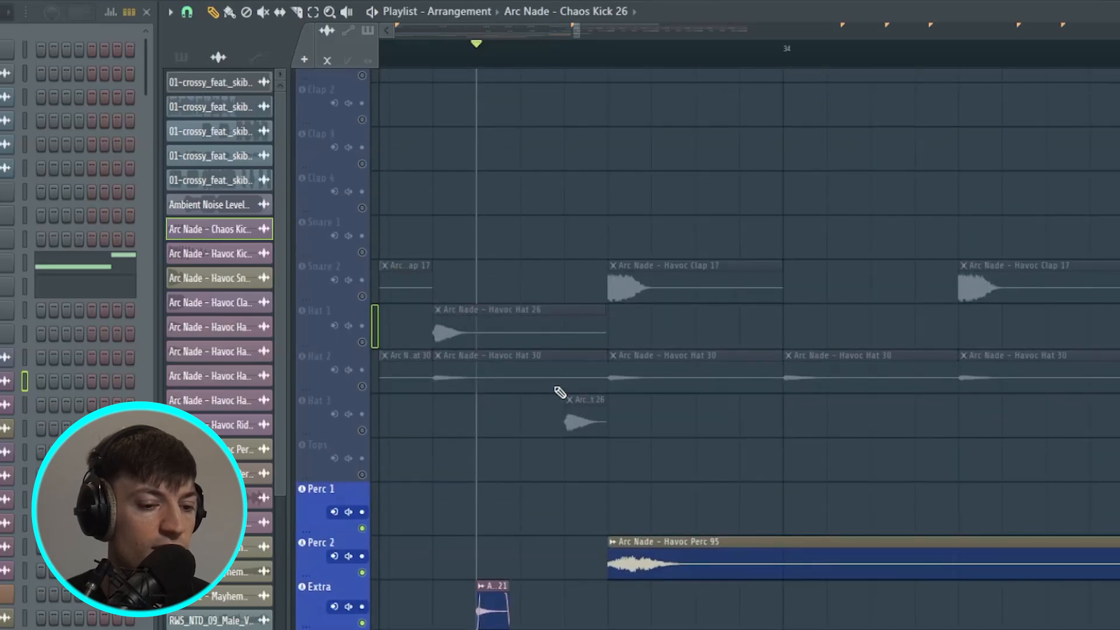
left_click(362, 431)
left_click(363, 573)
key("space")
key("space")
scroll(561, 342, "up", 6)
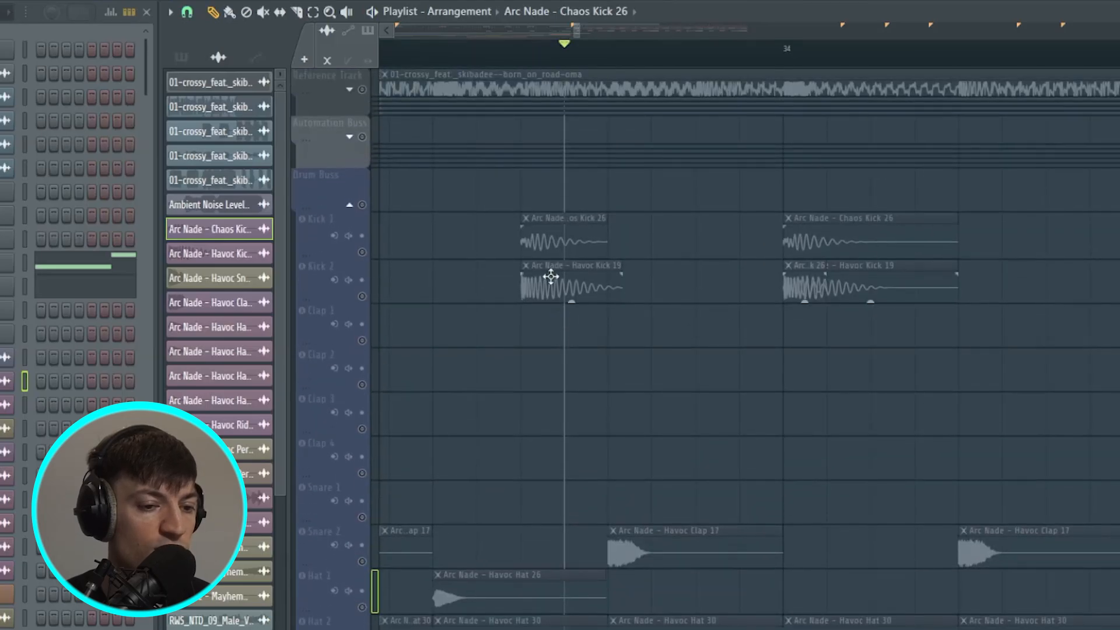
scroll(670, 549, "down", 6)
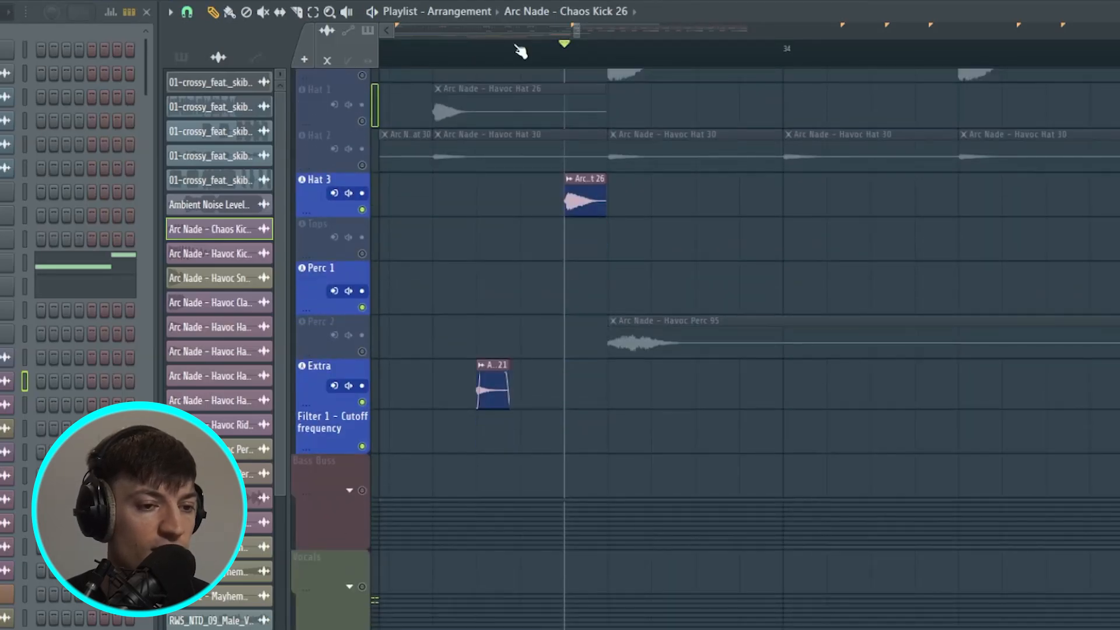
Clear the time selection, unmute Perc 2 and Tops, and move the playhead to the Drop marker at bar 33
left_click_drag(443, 56, 600, 32)
scroll(600, 60, "down", 6)
key("ctrl+d")
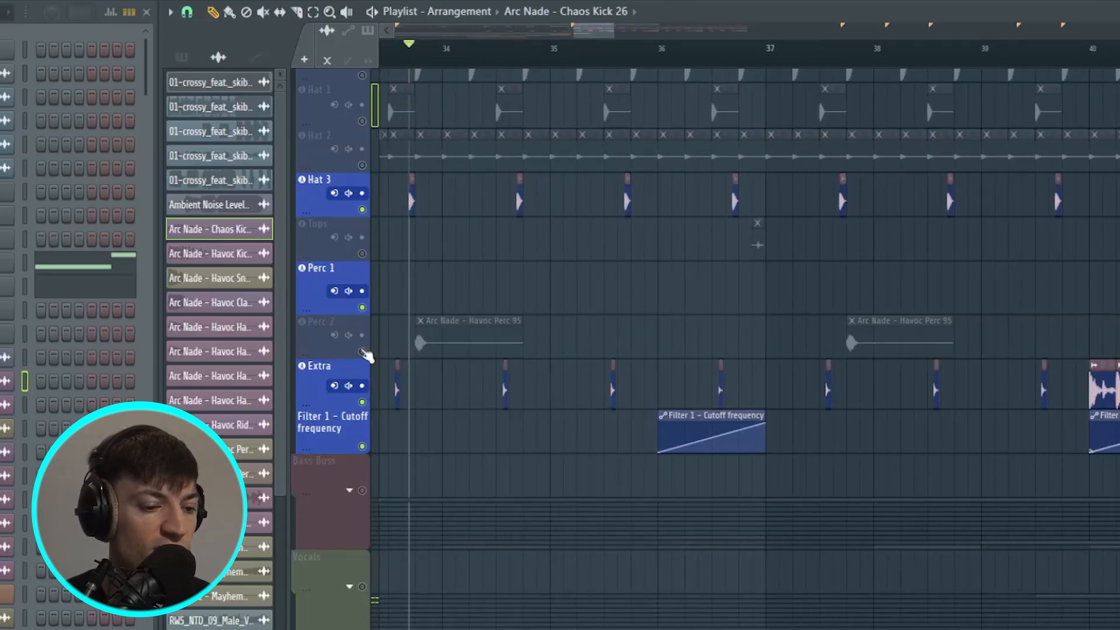
left_click(362, 352)
left_click(362, 255)
scroll(516, 447, "left", 2)
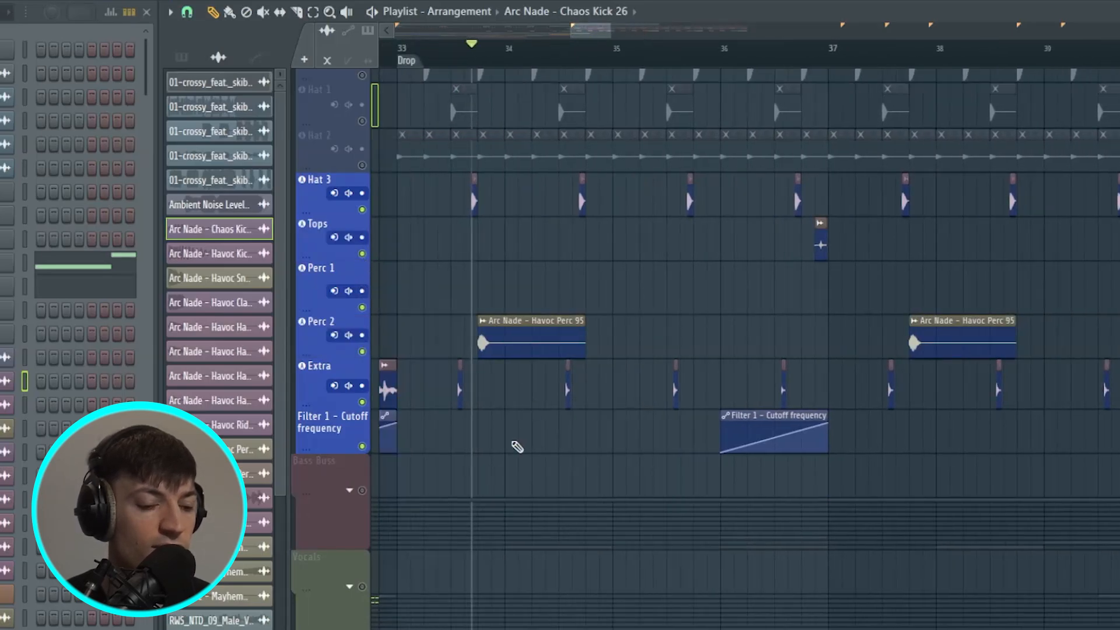
left_click(404, 59)
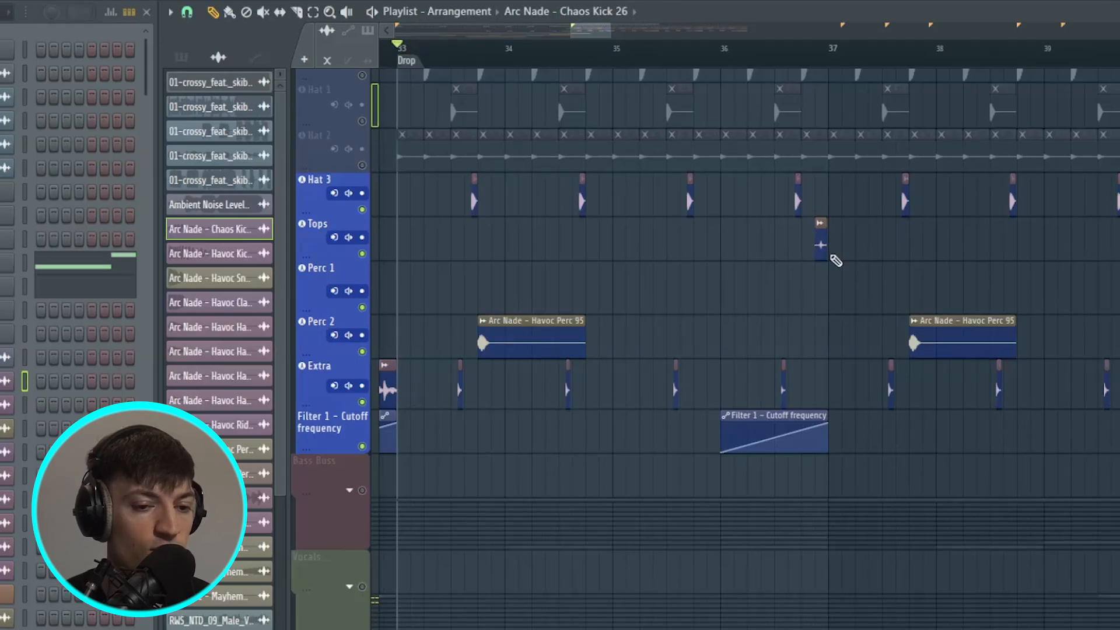
scroll(883, 236, "down", 2)
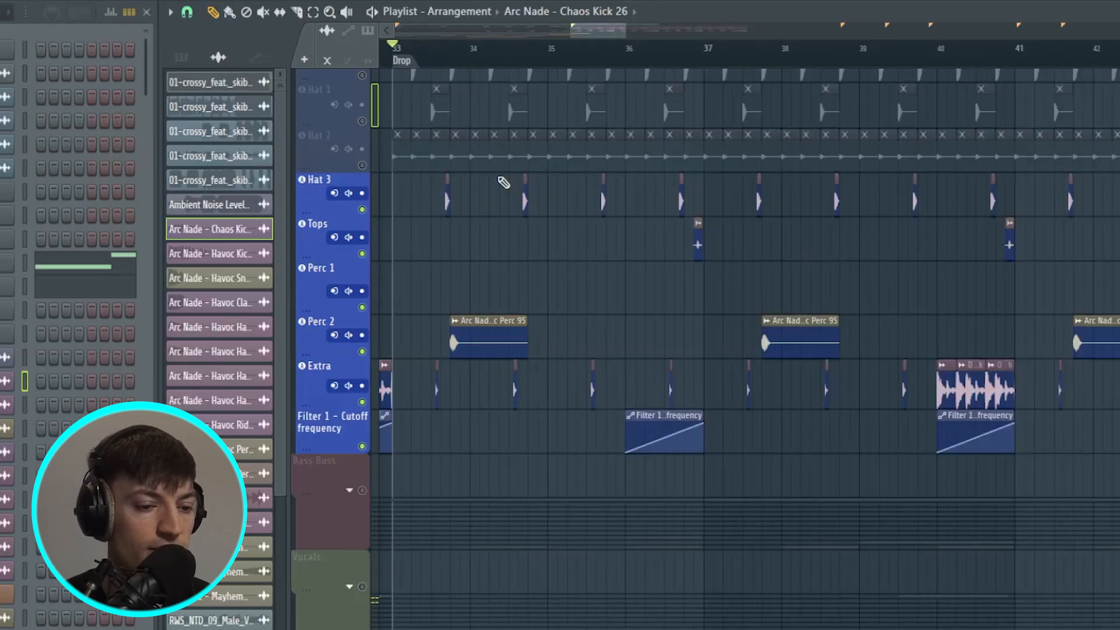
Unmute all tracks, play the drop, and examine the Havoc Perc 52 clip on the Tops track before bar 37
right_click(363, 308)
key("space")
scroll(478, 251, "down", 2)
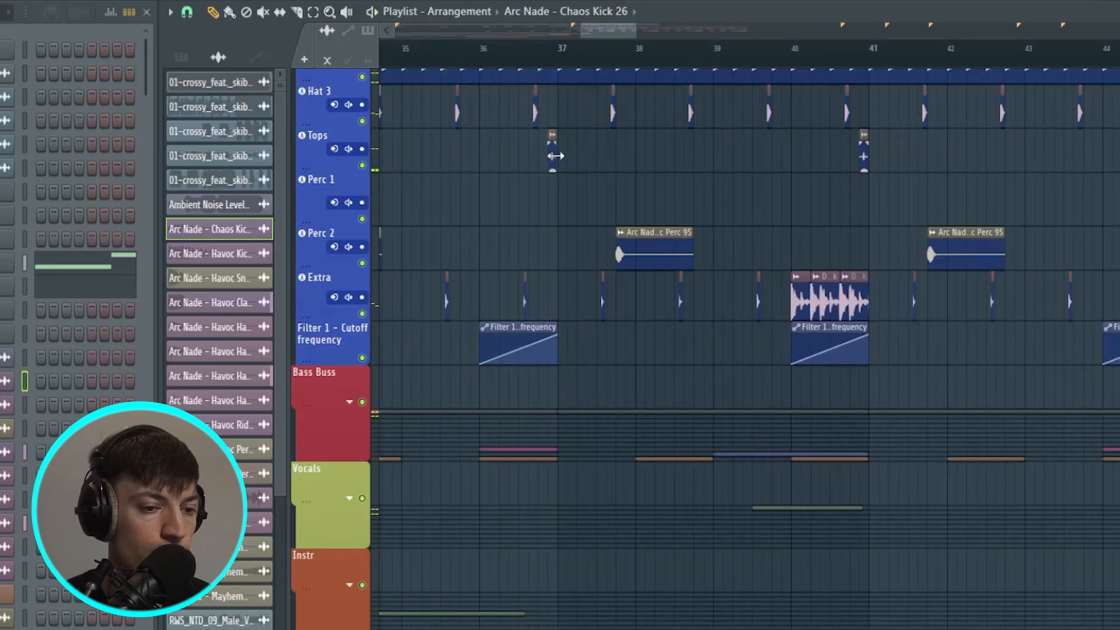
scroll(543, 71, "up", 2)
scroll(542, 71, "up", 2)
double_click(614, 163)
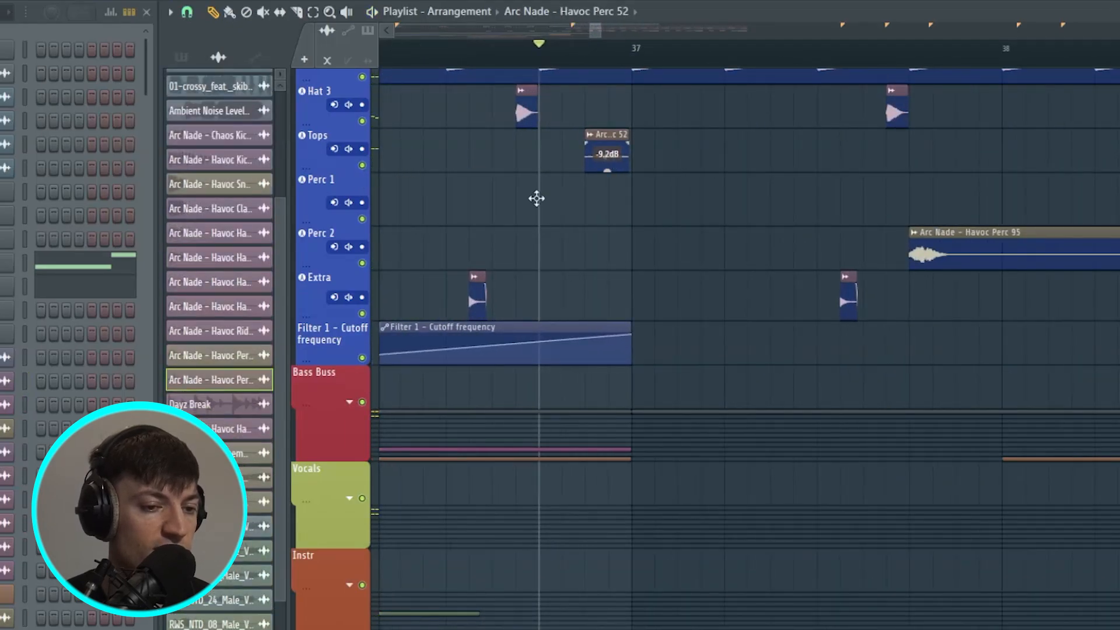
left_click(17, 449)
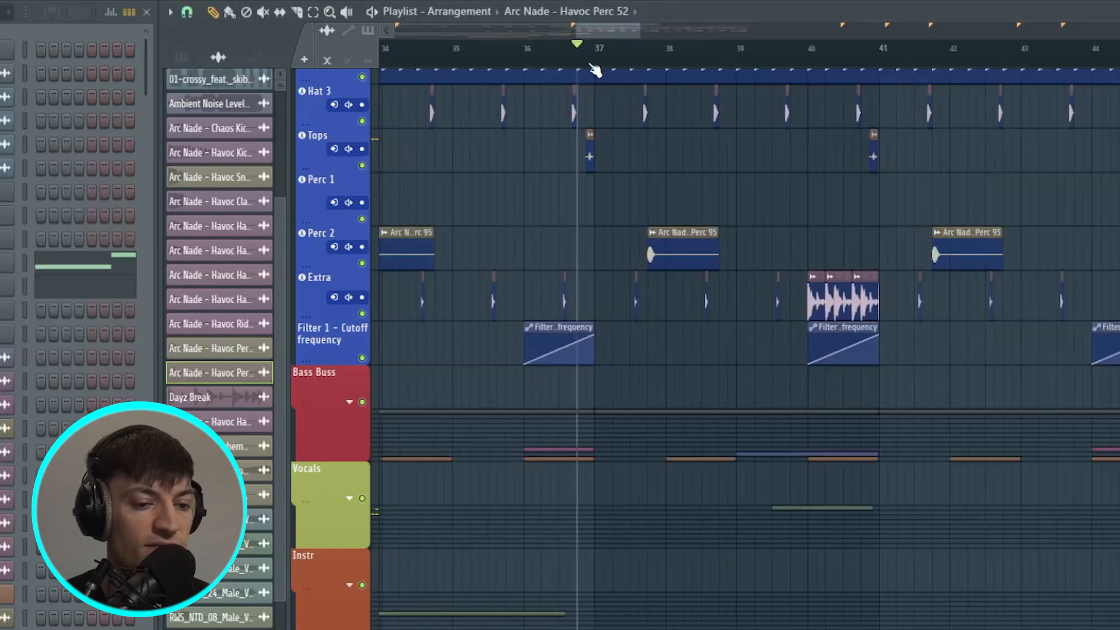
Mark bar 40 and examine the Dayz Break fill on the Extra track with its filter cutoff automation
scroll(595, 70, "down", 3)
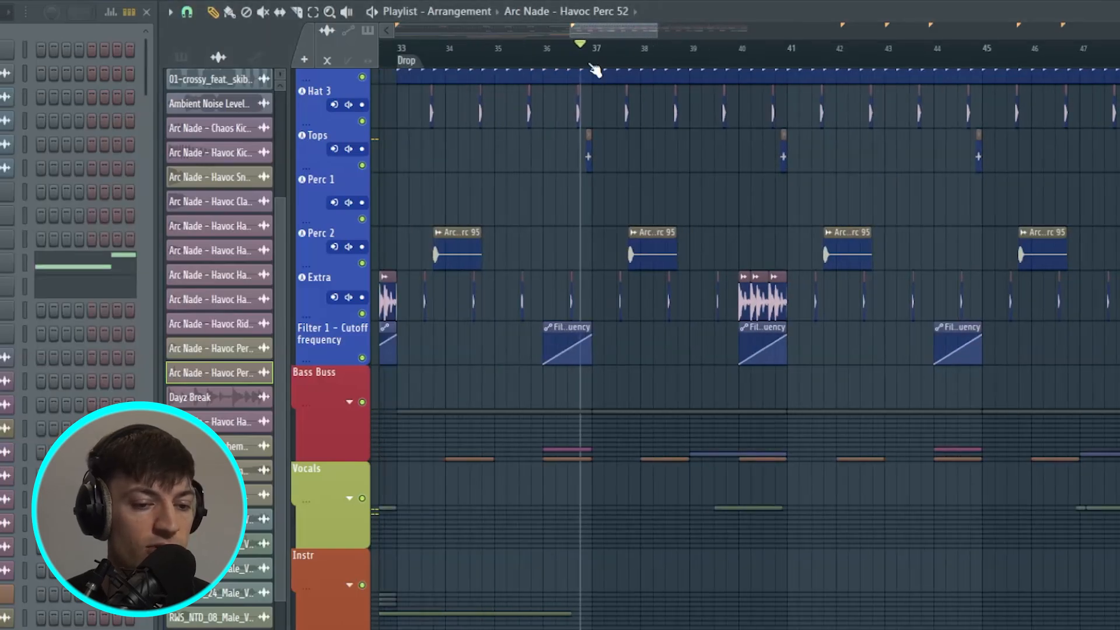
left_click_drag(450, 60, 735, 67)
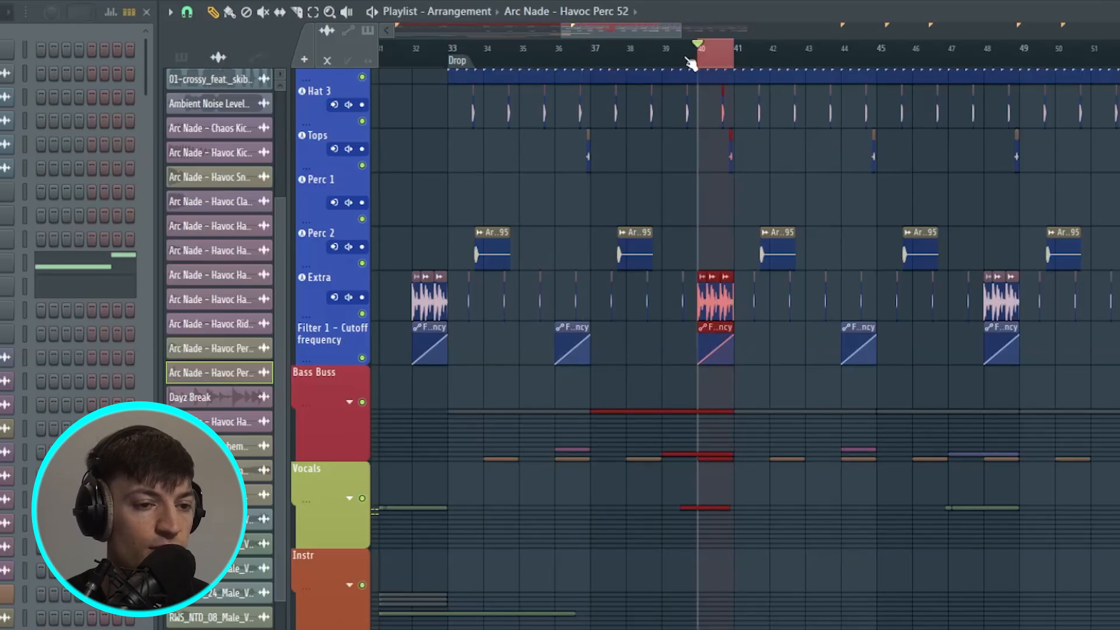
scroll(736, 69, "up", 3)
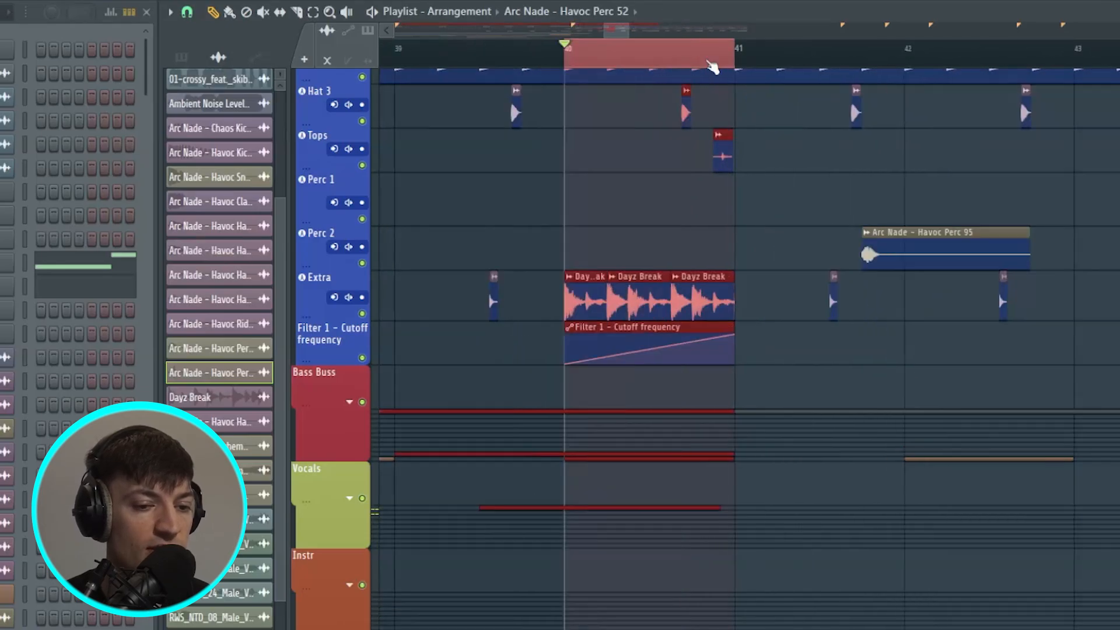
scroll(582, 64, "down", 2)
scroll(574, 52, "down", 3)
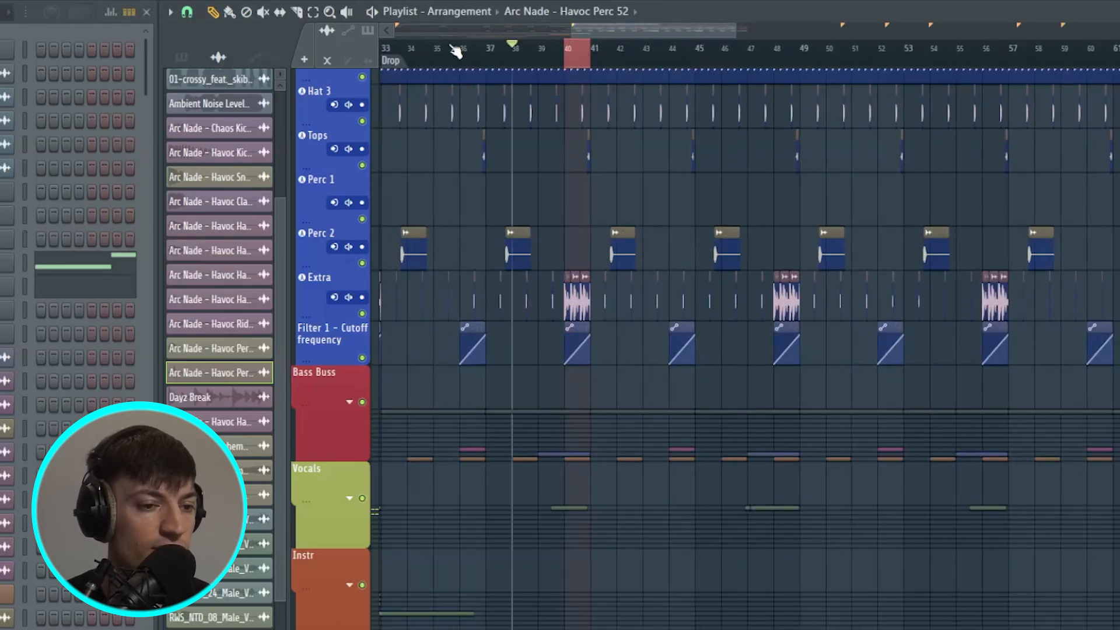
Play the Dayz Break fill on the Extra track with its filter cutoff automation at bar 32, just before the Drop
scroll(538, 51, "left", 2)
left_click_drag(536, 53, 522, 57)
left_click(521, 57, "ctrl")
scroll(522, 58, "up", 2)
scroll(523, 58, "up", 4)
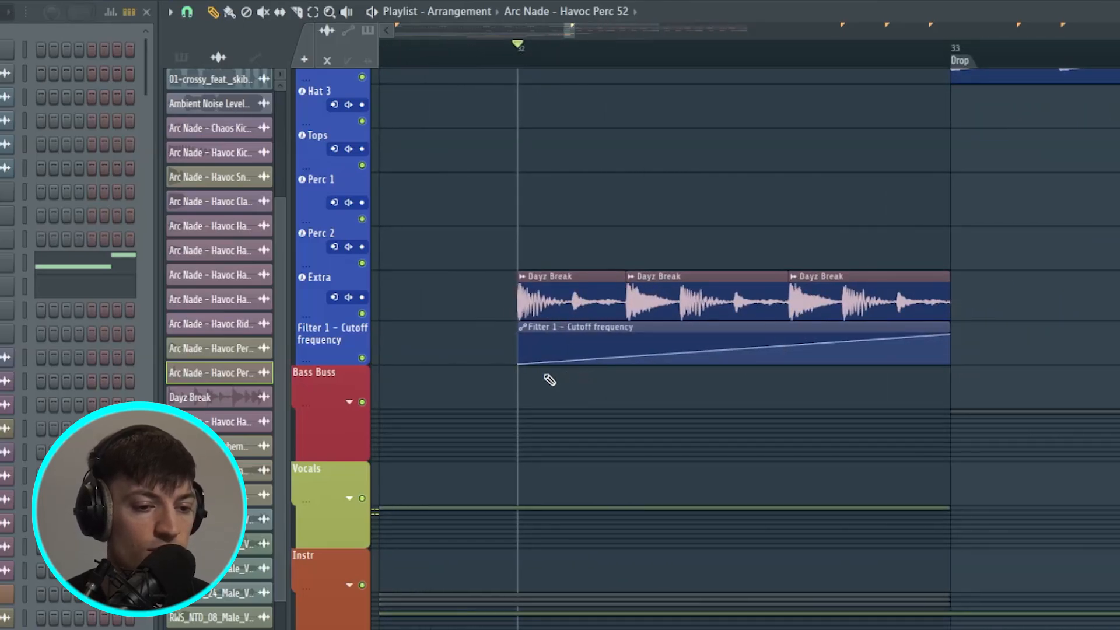
key("space")
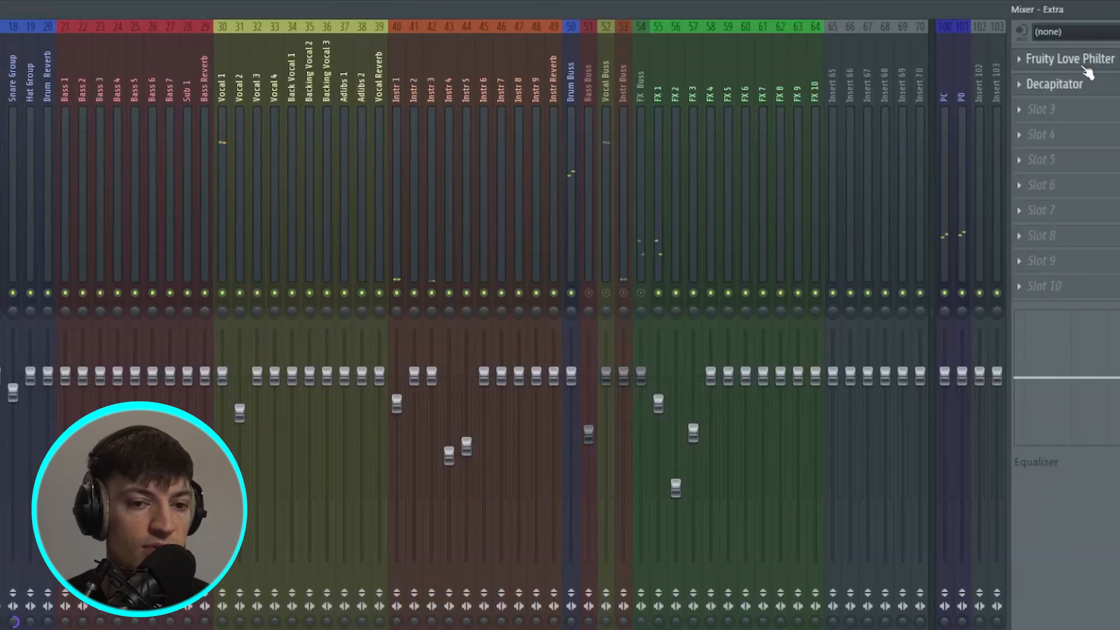
Examine the Fruity Love Philter on the Extra mixer channel, including the automation options of its cutoff control
left_click(1052, 60)
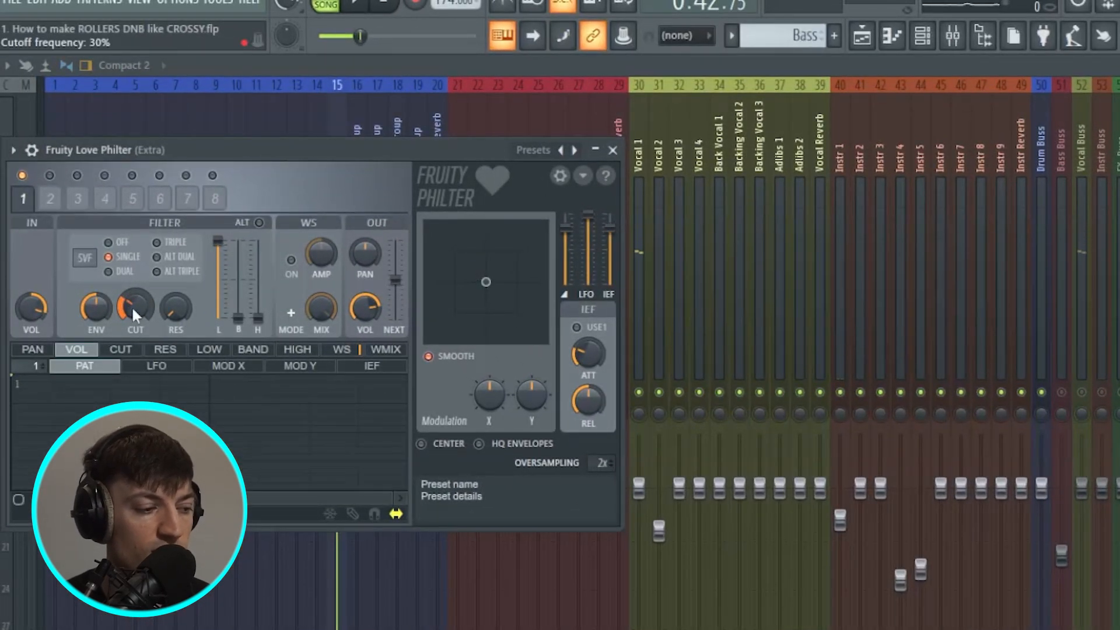
right_click(133, 313)
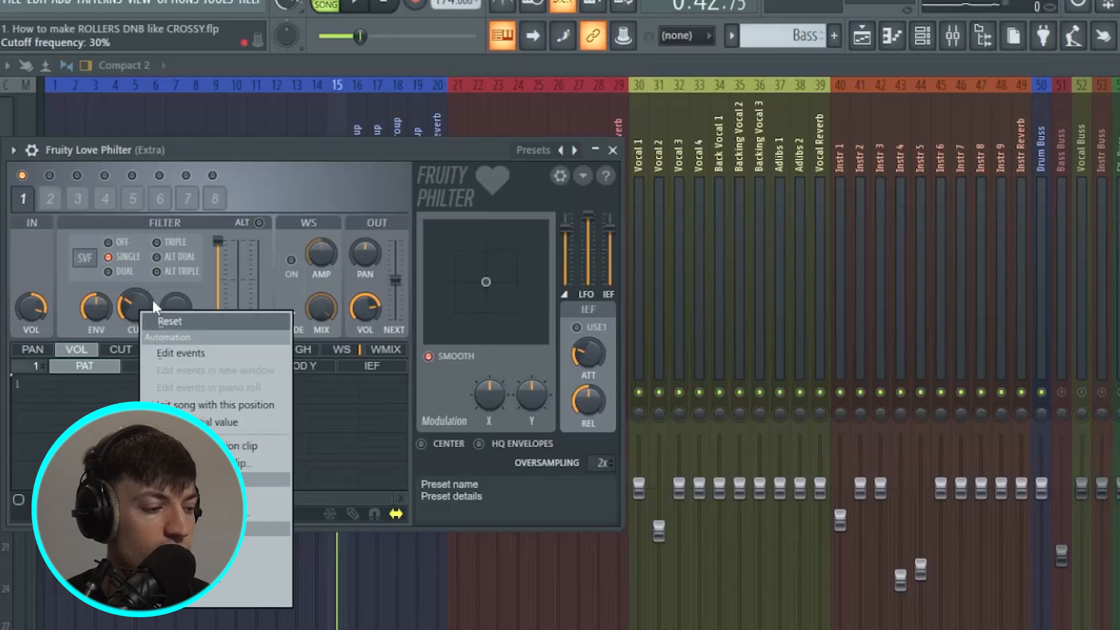
left_click(239, 446)
left_click(614, 151)
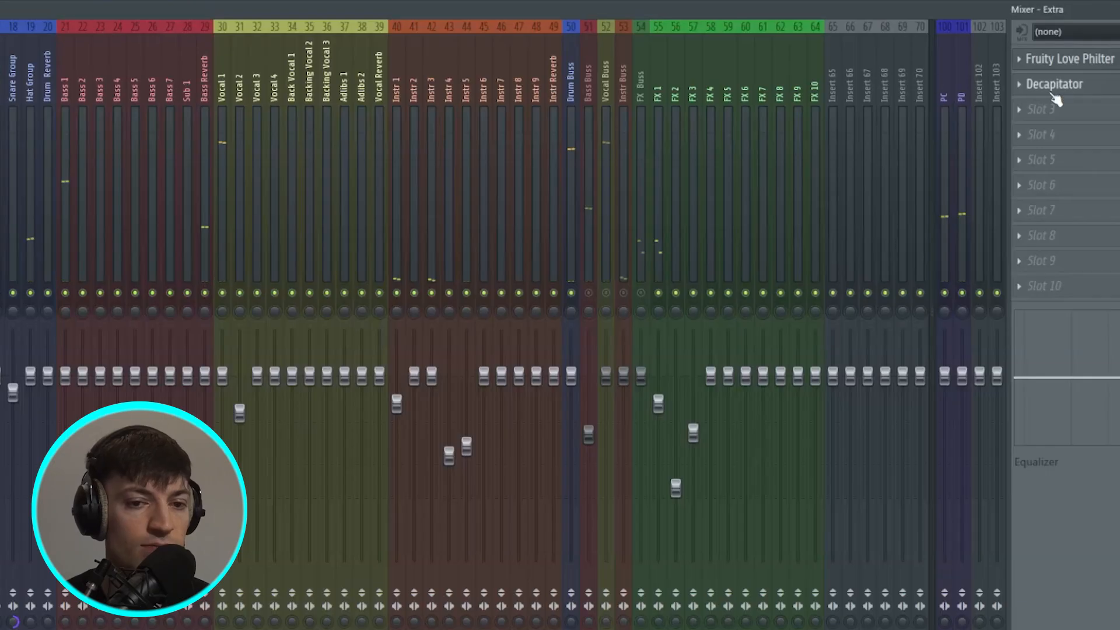
left_click(1018, 92)
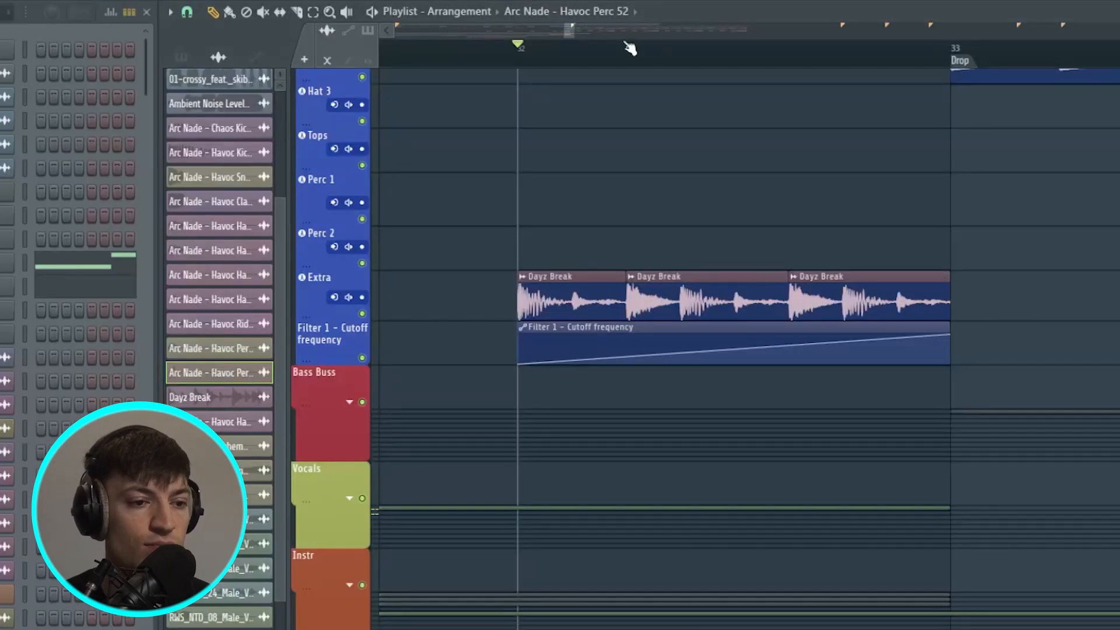
Time-select the first eight bars of the Drop, from bar 33 to bar 41
left_click_drag(573, 31, 637, 32)
key("space")
key("space")
left_click(811, 50)
left_click_drag(636, 31, 424, 159)
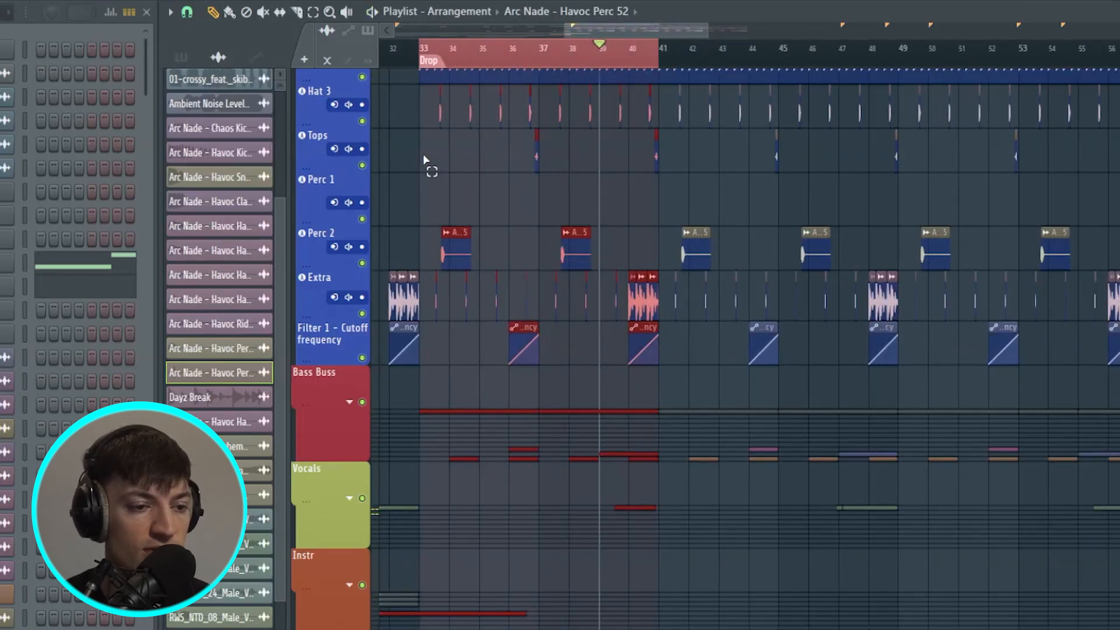
Clear the time selection and play the drop into the Dayz Break fill at bar 40
left_click_drag(708, 31, 805, 33)
key("space")
left_click(521, 63, "ctrl")
scroll(519, 60, "up", 2)
scroll(524, 65, "up", 2)
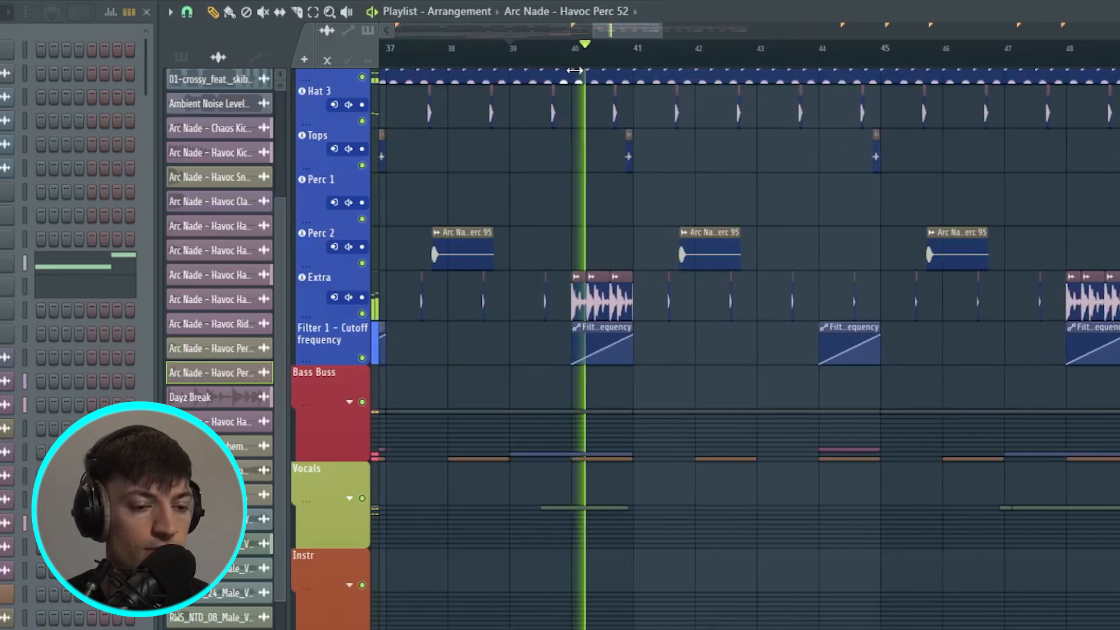
scroll(600, 67, "down", 3)
key("space")
Compare the Hat 1 and Hat 2 patterns in the Intro with the drum layers around the Drop marker
left_click_drag(614, 32, 641, 88)
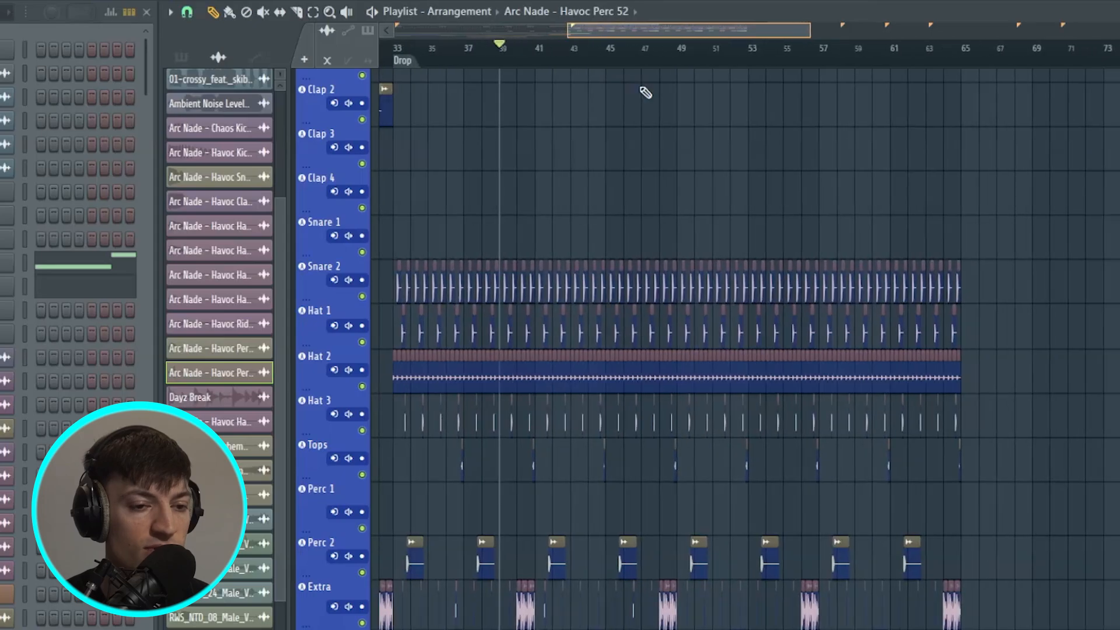
left_click_drag(622, 32, 386, 115)
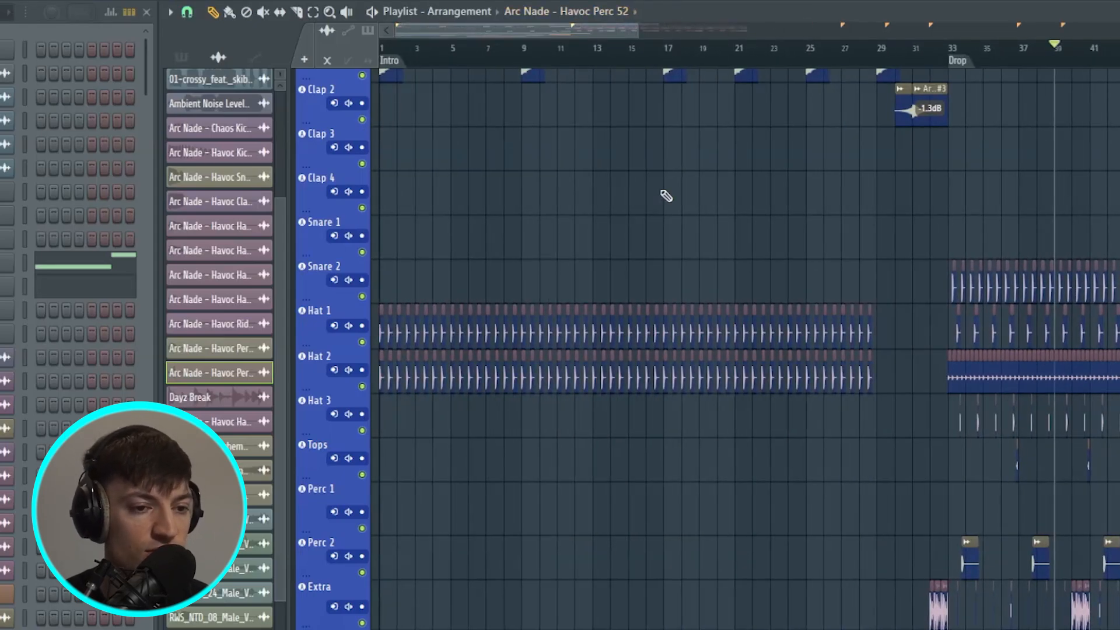
scroll(725, 356, "up", 3)
scroll(913, 505, "down", 3)
scroll(967, 67, "up", 3)
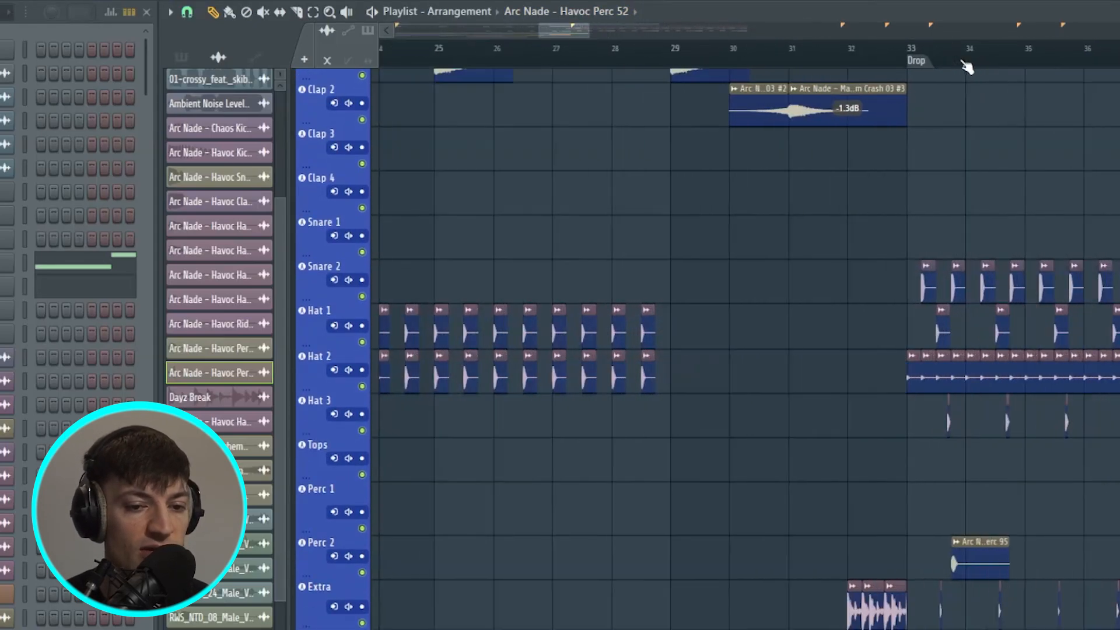
scroll(966, 67, "up", 3)
left_click_drag(571, 31, 403, 70)
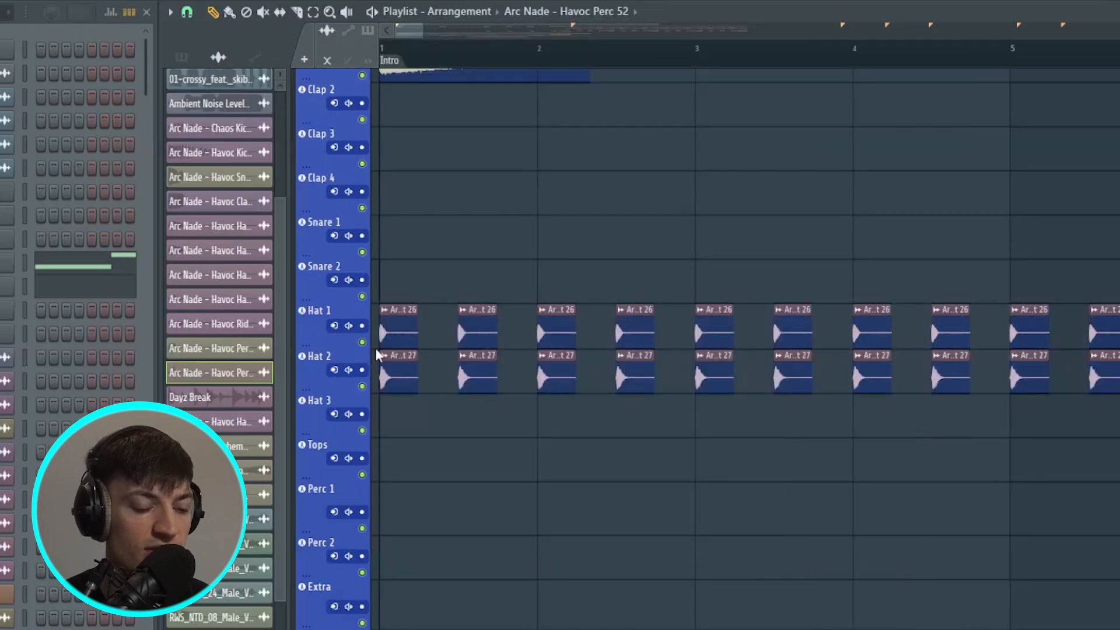
left_click_drag(409, 30, 571, 29)
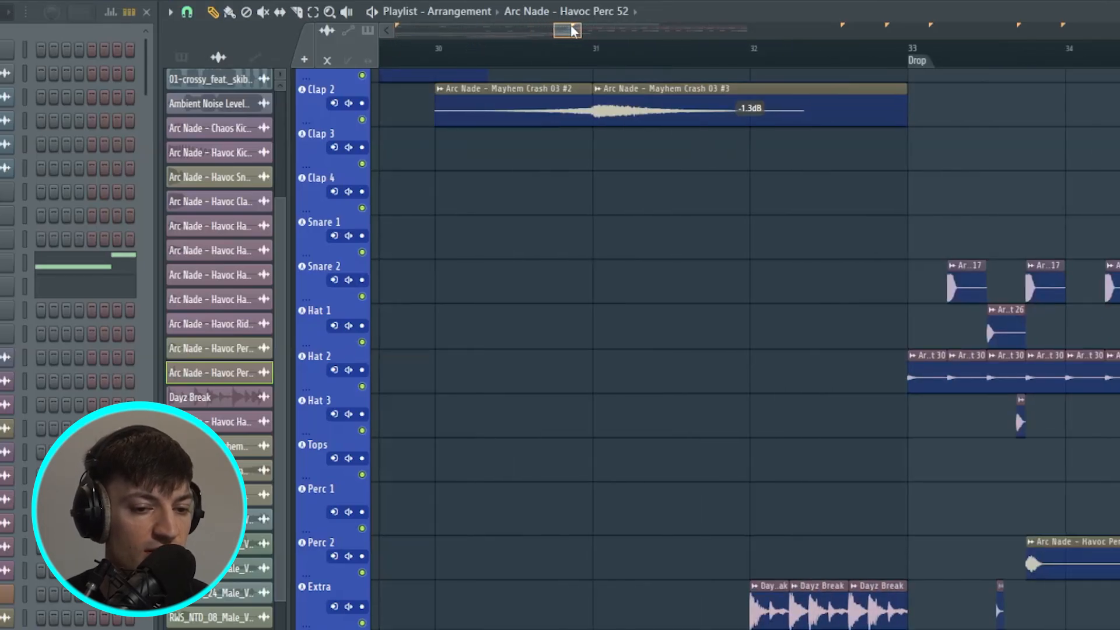
Mark the second Havoc Clap 17 hit after the Drop marker and the second Hat 1 hit in the Intro to compare their timing
left_click(175, 14)
left_click(207, 236)
left_click(918, 65)
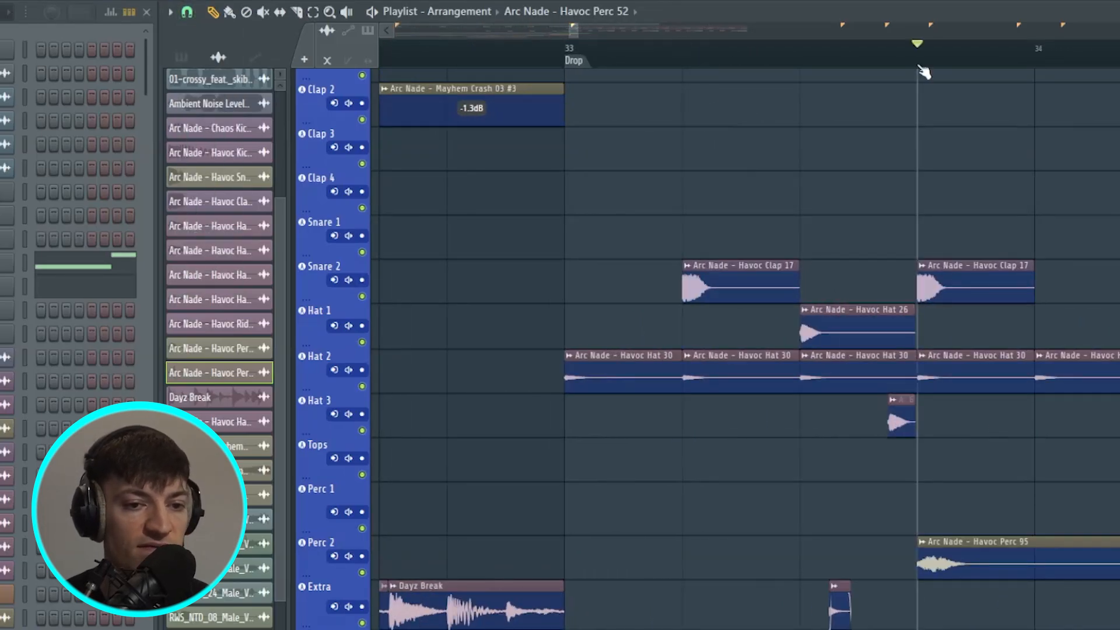
mouse_move(569, 30)
left_mouse_down()
mouse_move(612, 30)
mouse_move(420, 30)
mouse_move(336, 70)
left_mouse_up()
left_click(455, 62)
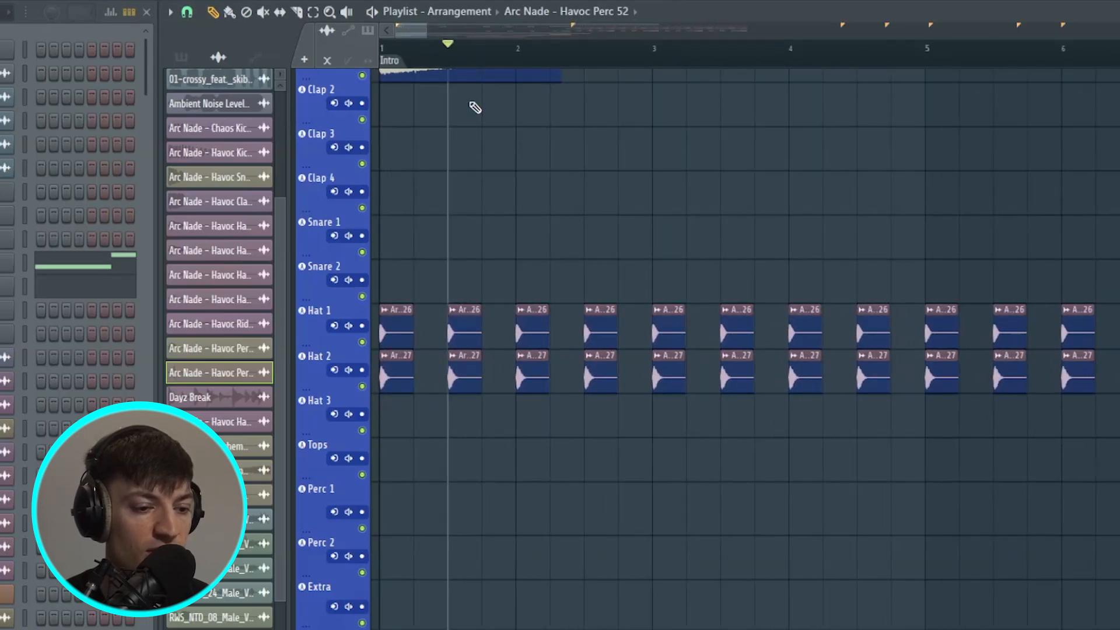
Pick the Havoc Hat 27 clip, mute Clap 1, and play the Hat 1 and Hat 2 hits from the start of the Intro
double_click(382, 388)
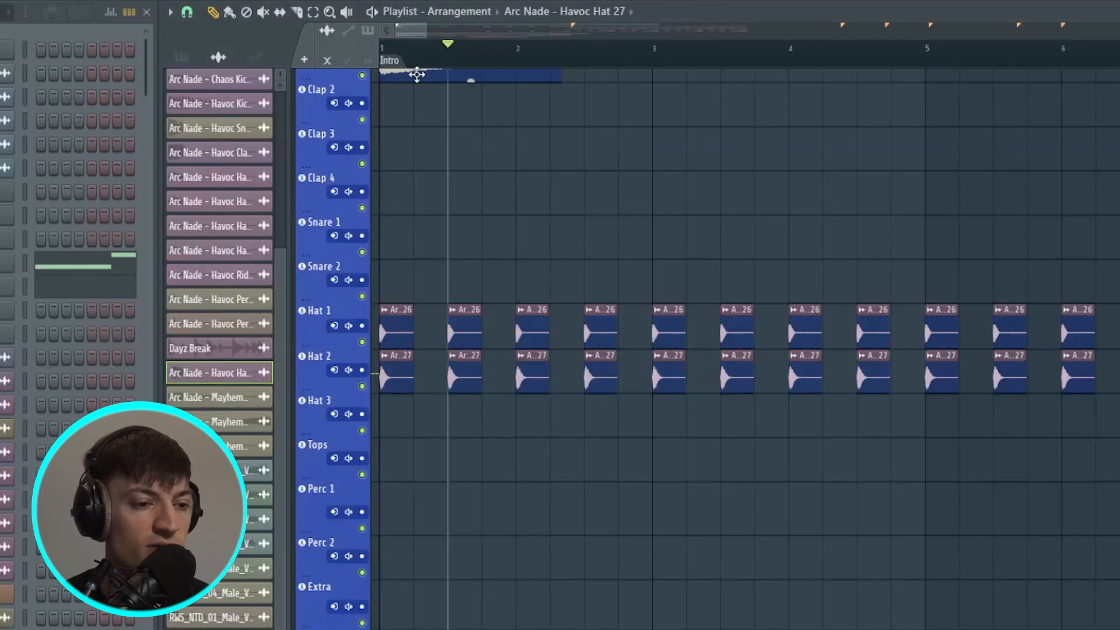
left_click_drag(415, 59, 261, 57)
key("space")
key("space")
key("space")
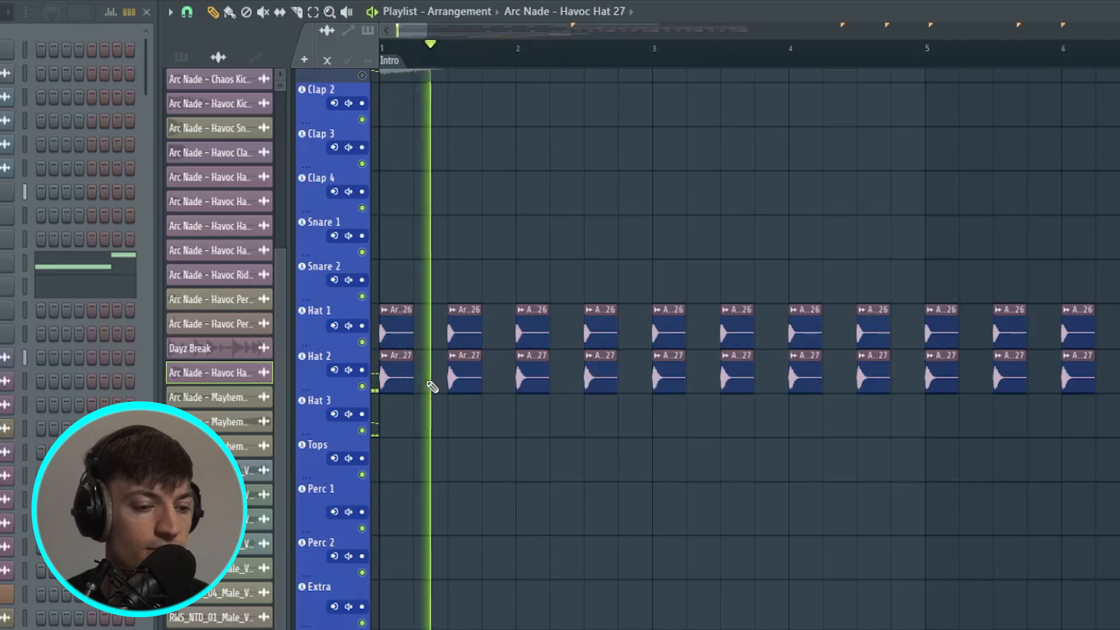
key("space")
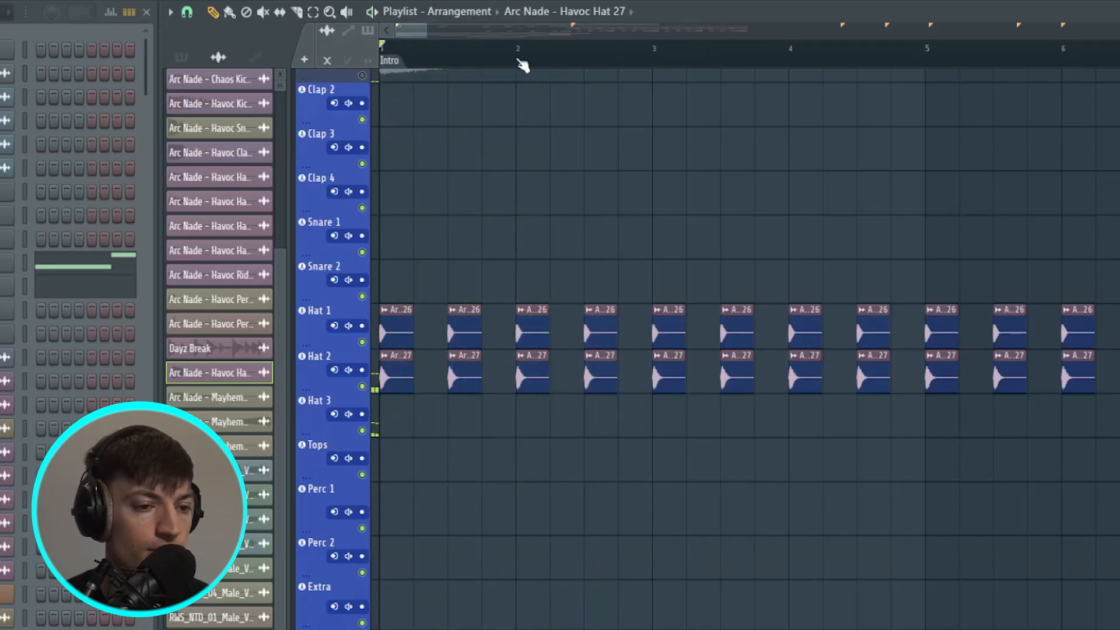
Time-select the four bars without hats before the Drop, from bar 29 to bar 33
scroll(525, 63, "down", 6)
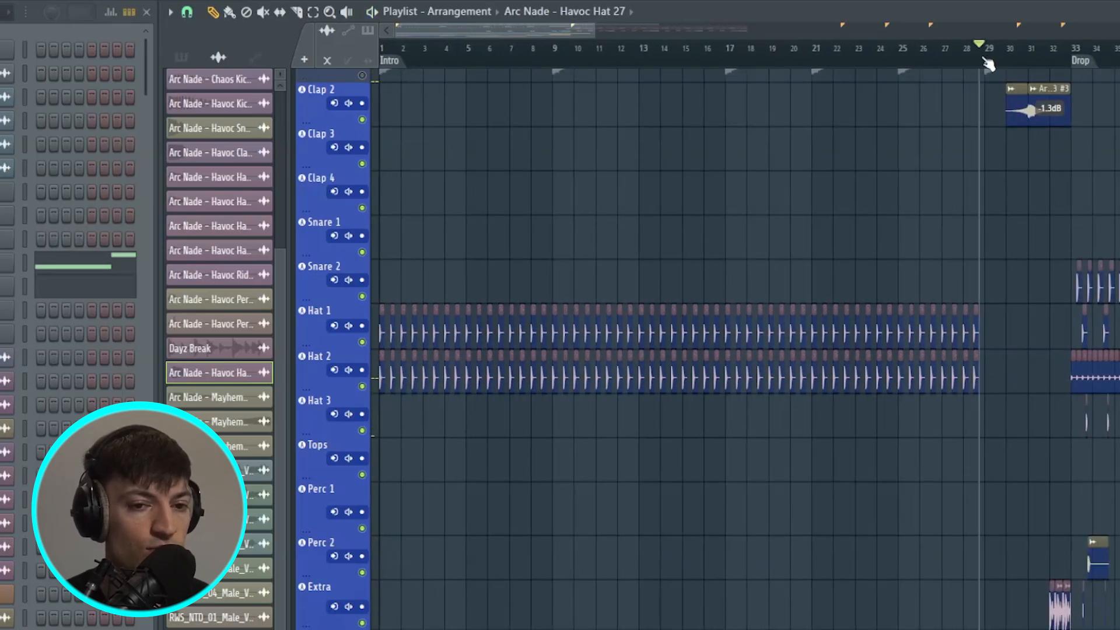
left_click_drag(994, 61, 1072, 61)
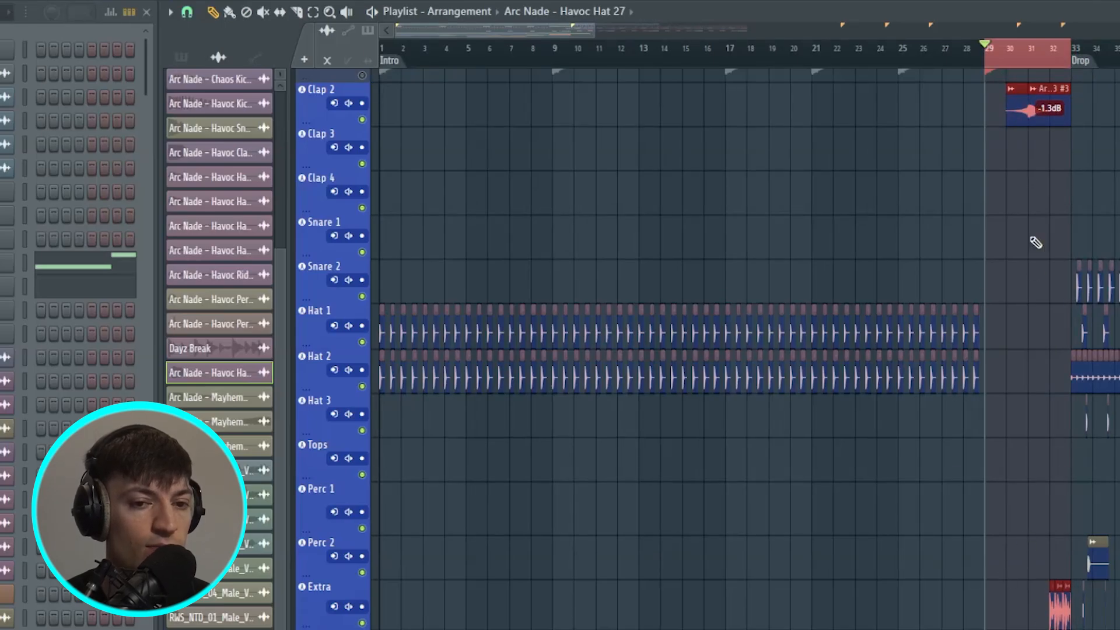
Solo the Clap 1 track and play the Mayhem Crash 03 hit at the start of the Intro, checking it in the mixer
scroll(670, 243, "up", 5)
scroll(428, 127, "up", 6)
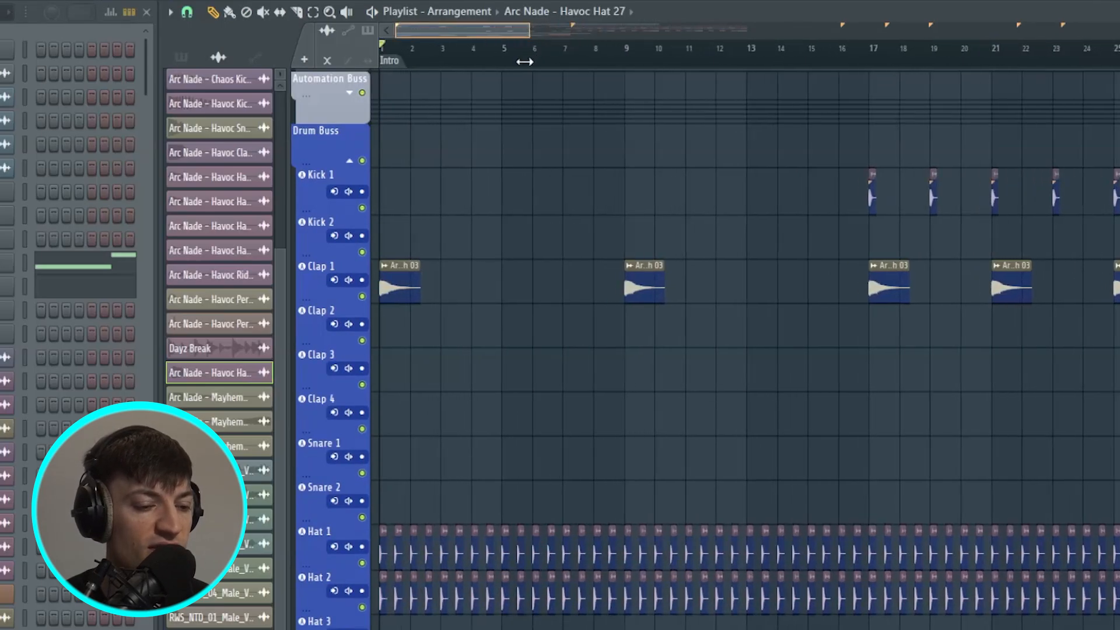
left_click_drag(428, 127, 425, 136)
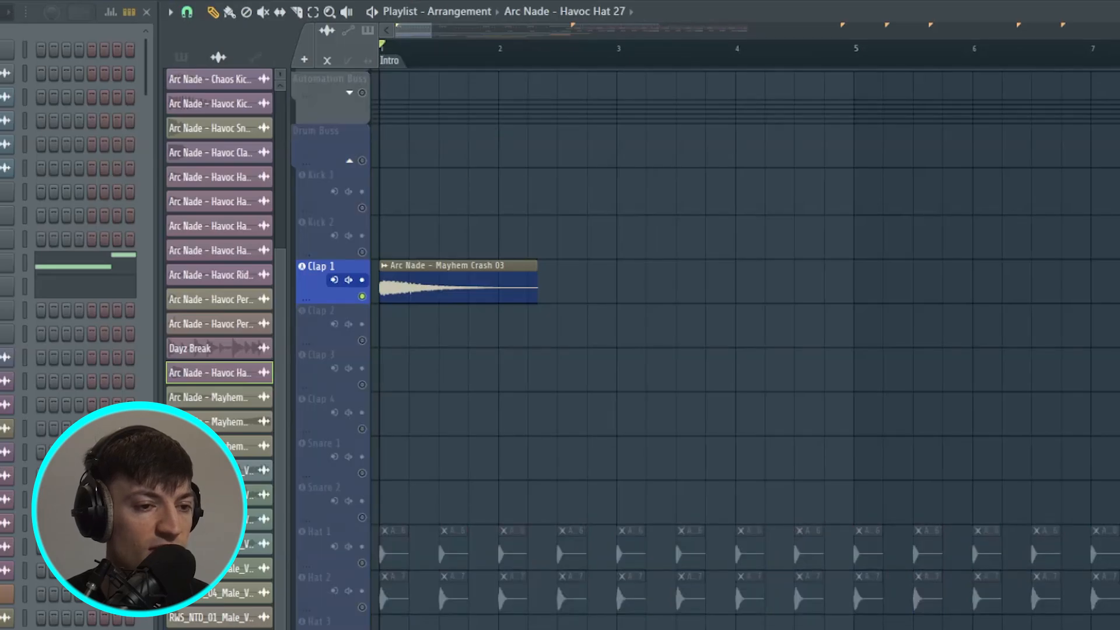
key("F9")
key("space")
left_click(2, 117)
left_click(102, 59)
left_click(1096, 65)
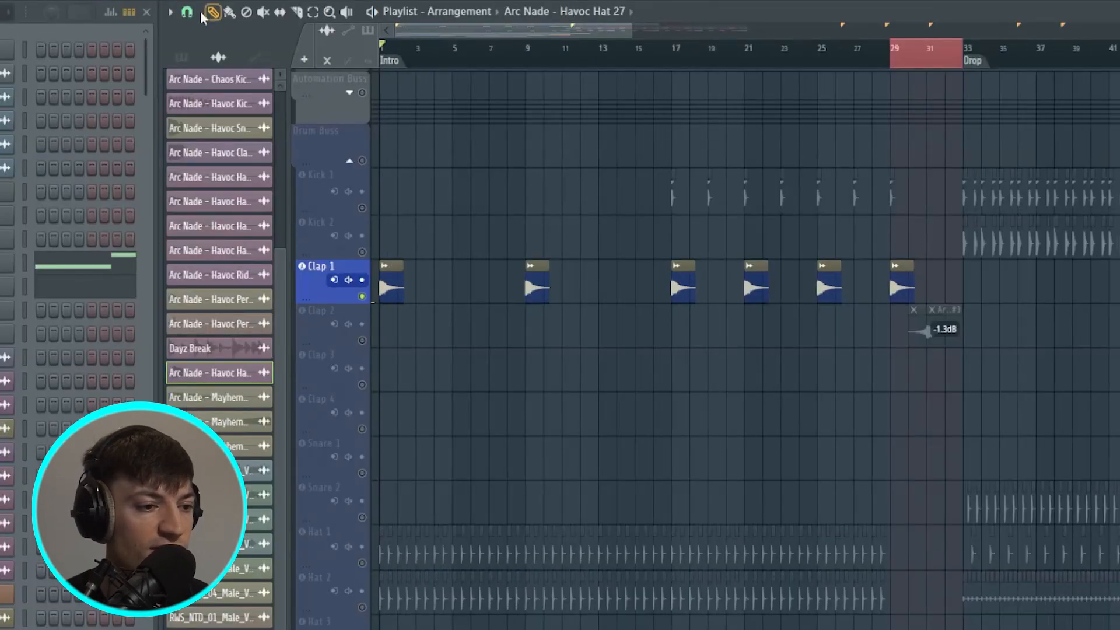
Select the Clap 1 crashes at bars 1 and 9, and separately those at bars 21, 25 and 29, to compare their spacing
left_click(187, 12)
left_click(230, 252)
left_click_drag(644, 312, 305, 250)
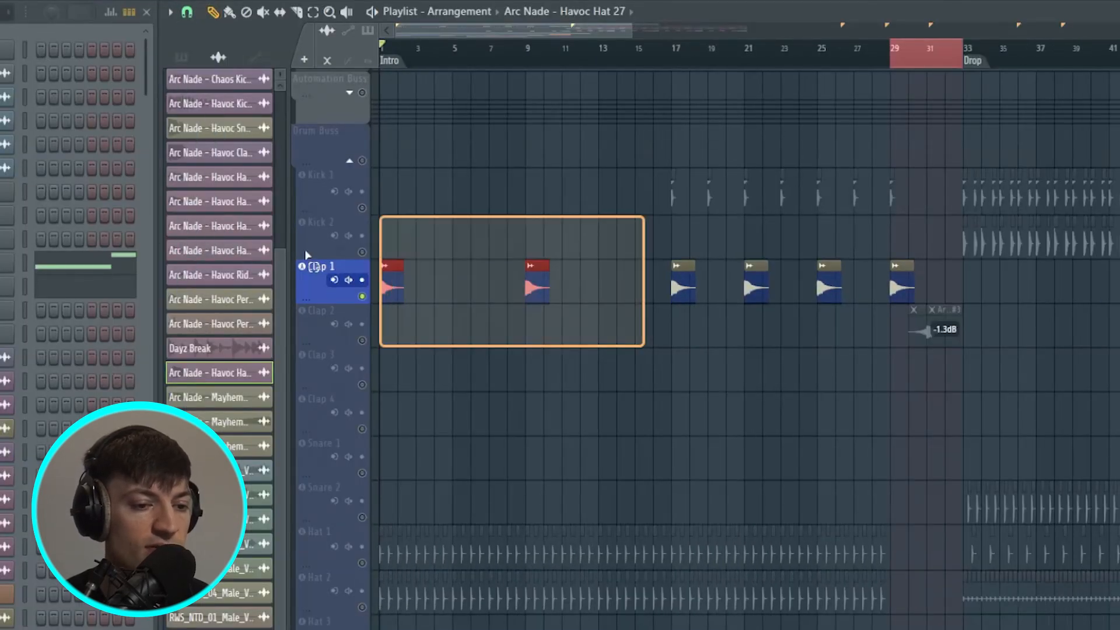
left_click_drag(702, 379, 916, 216)
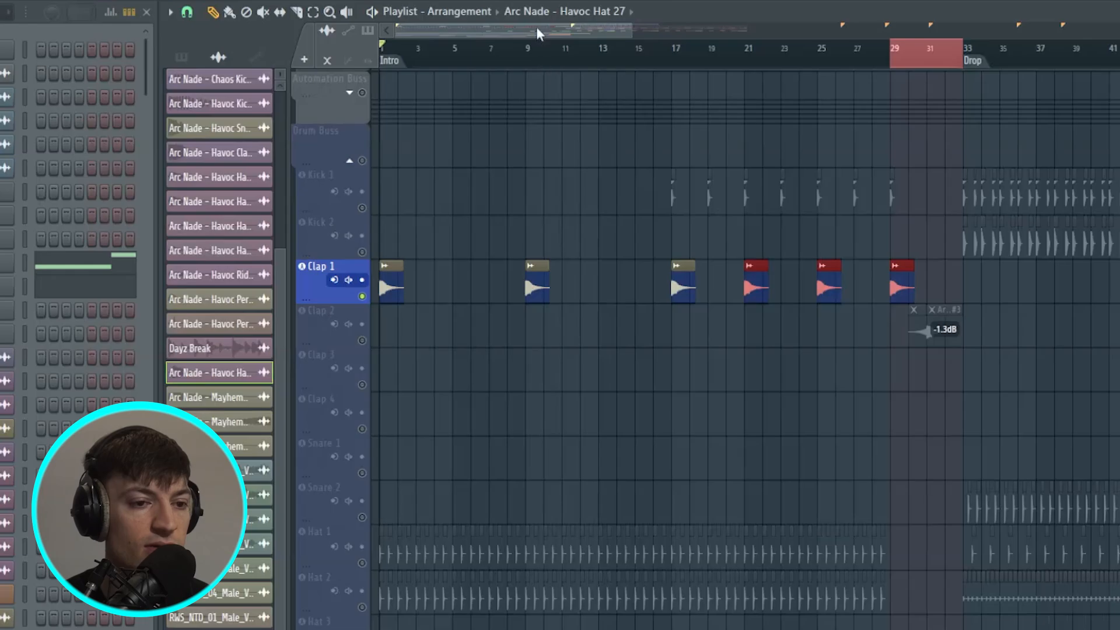
Unmute Clap 2, open the settings of the Mayhem Crash 03 #2 clip, and toggle Reverse to compare the waveforms, leaving it on
scroll(683, 56, "up", 8)
left_click(442, 62)
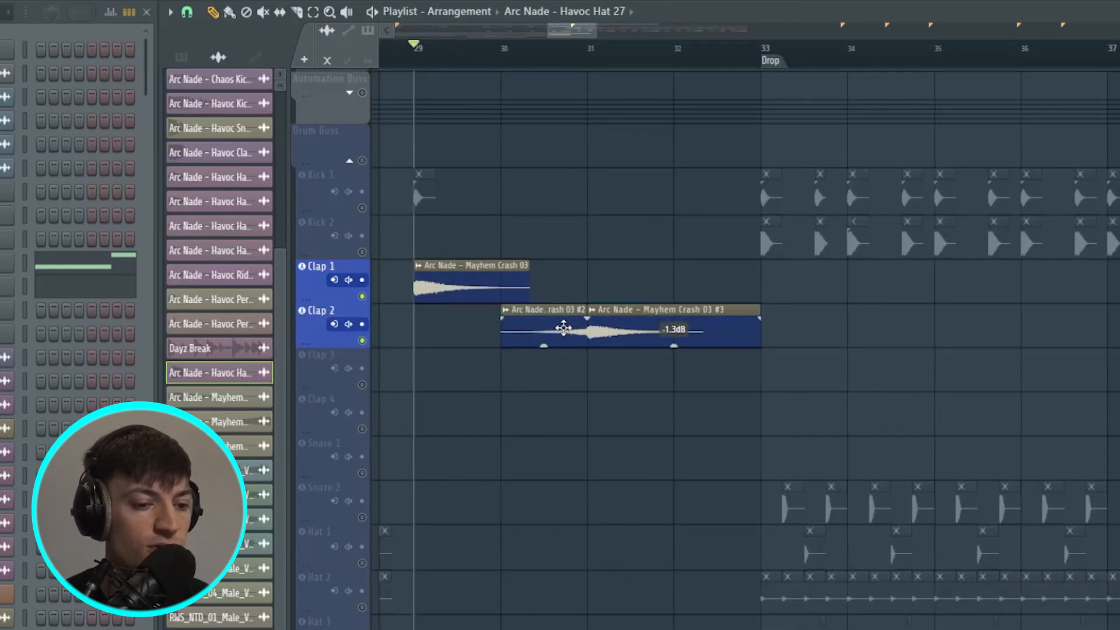
right_click(511, 310)
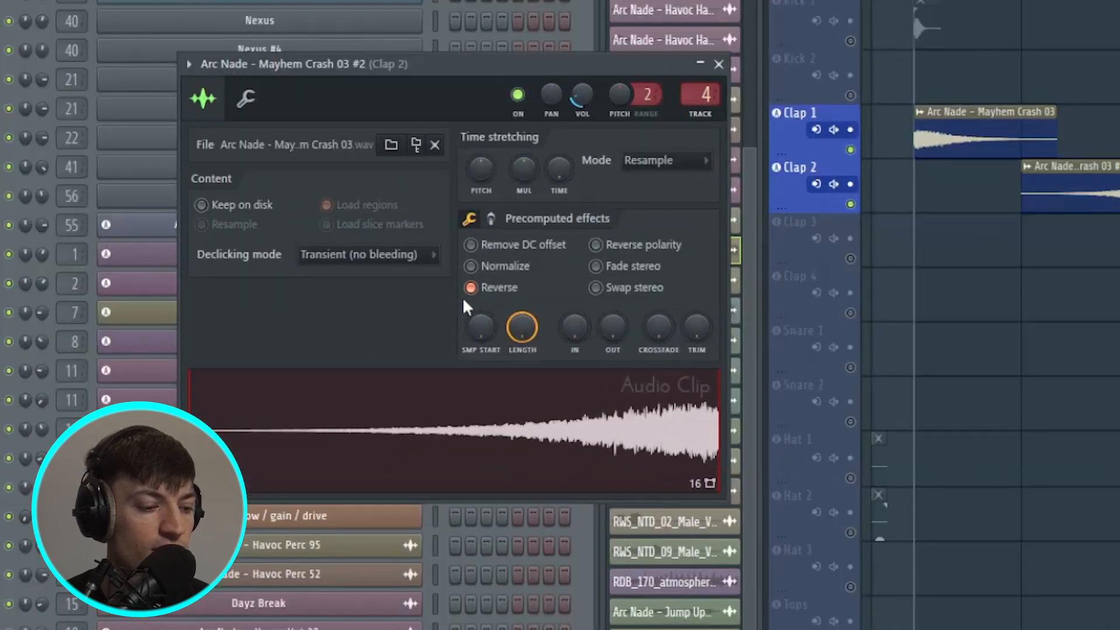
left_click(473, 290)
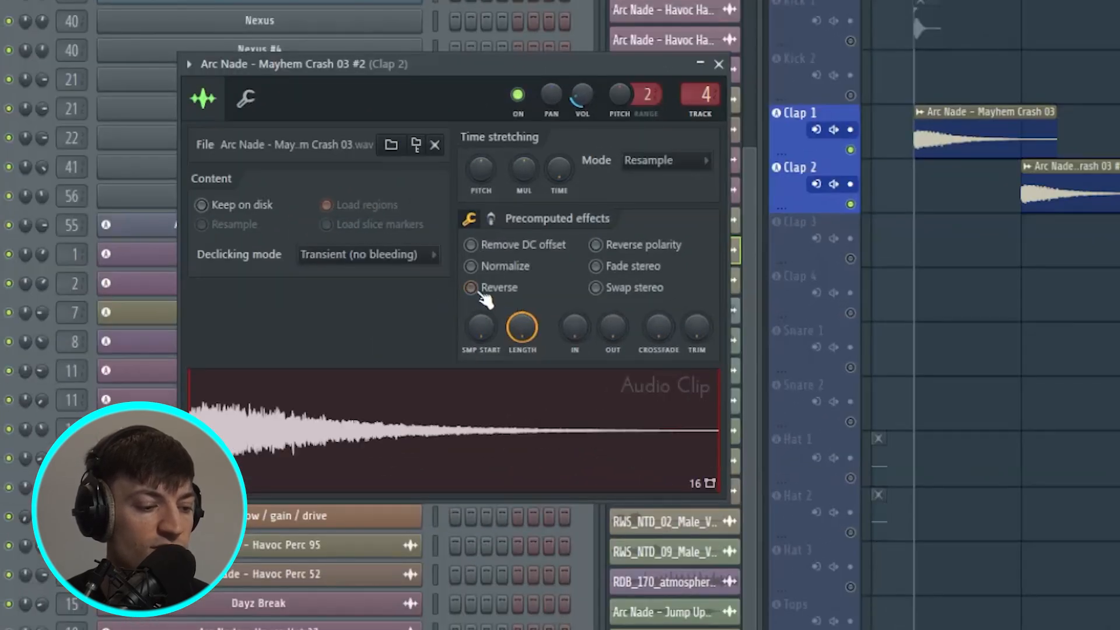
left_click(473, 291)
left_click(480, 292)
left_click(480, 292)
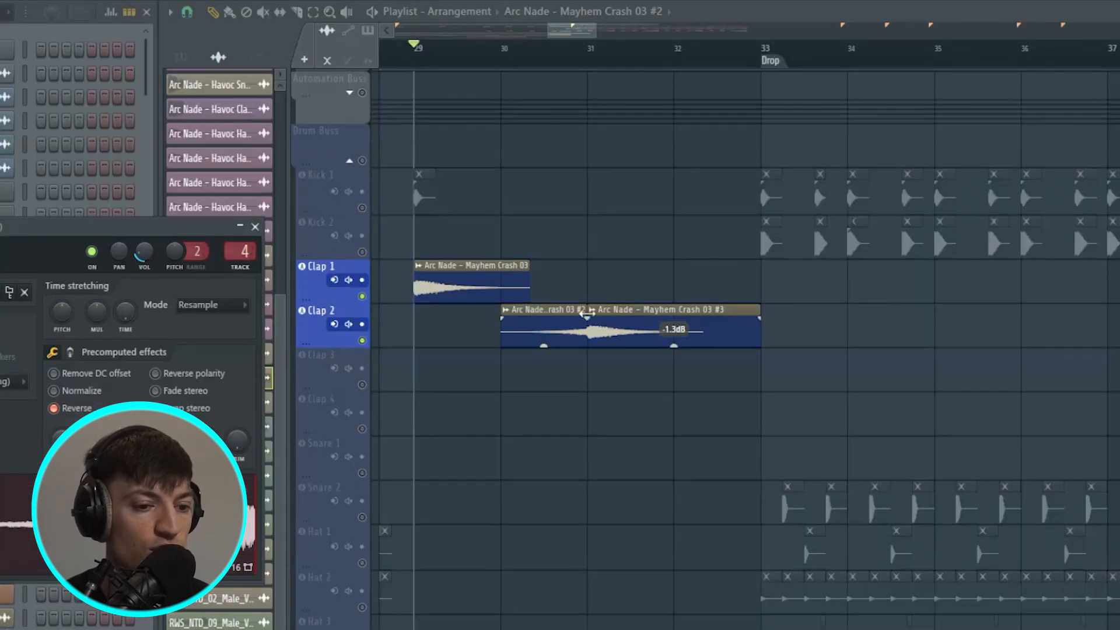
Play the reversed crash leading into the normal crash on Clap 2 from bar 30
left_click(499, 50)
key("space")
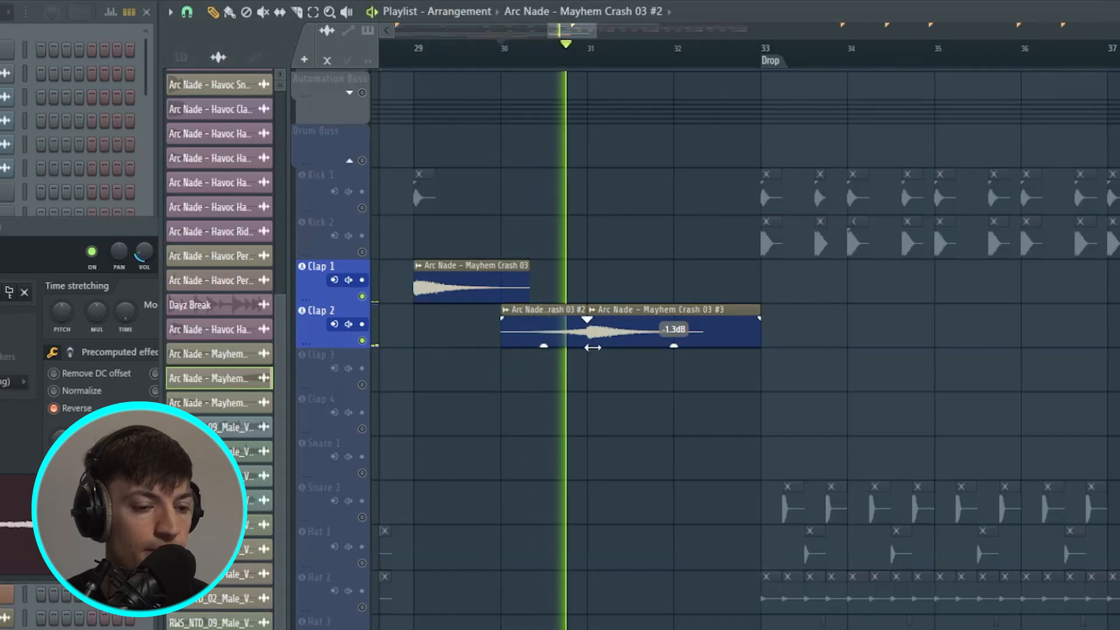
key("space")
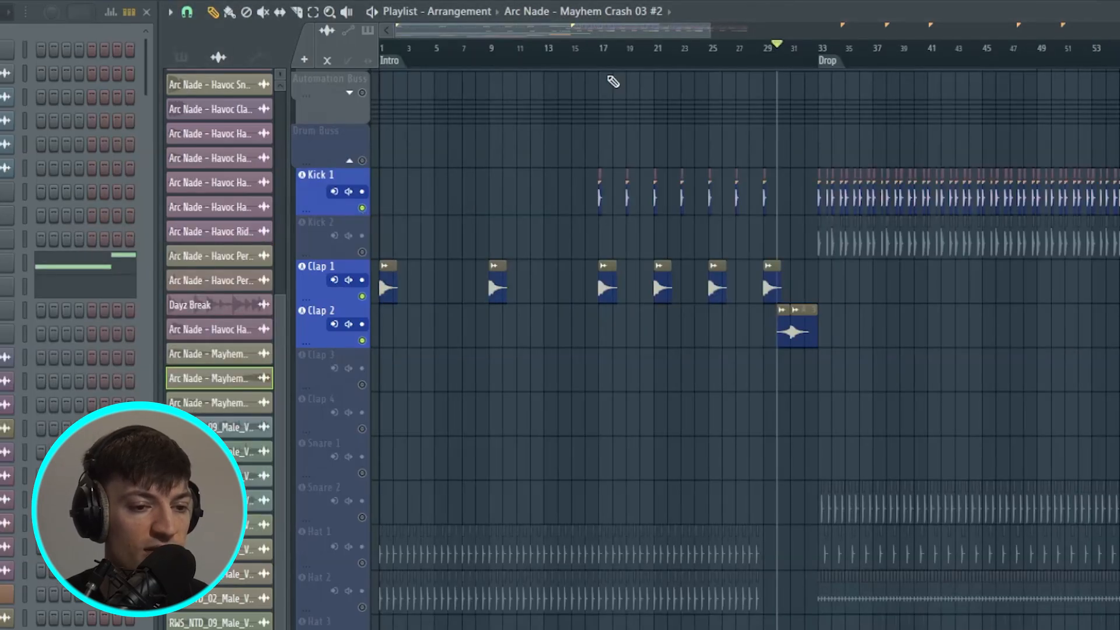
Play Kick 1 together with the Clap 1 crashes from bar 17, unmute all tracks, and collapse the Drum Buss group
left_click(599, 49)
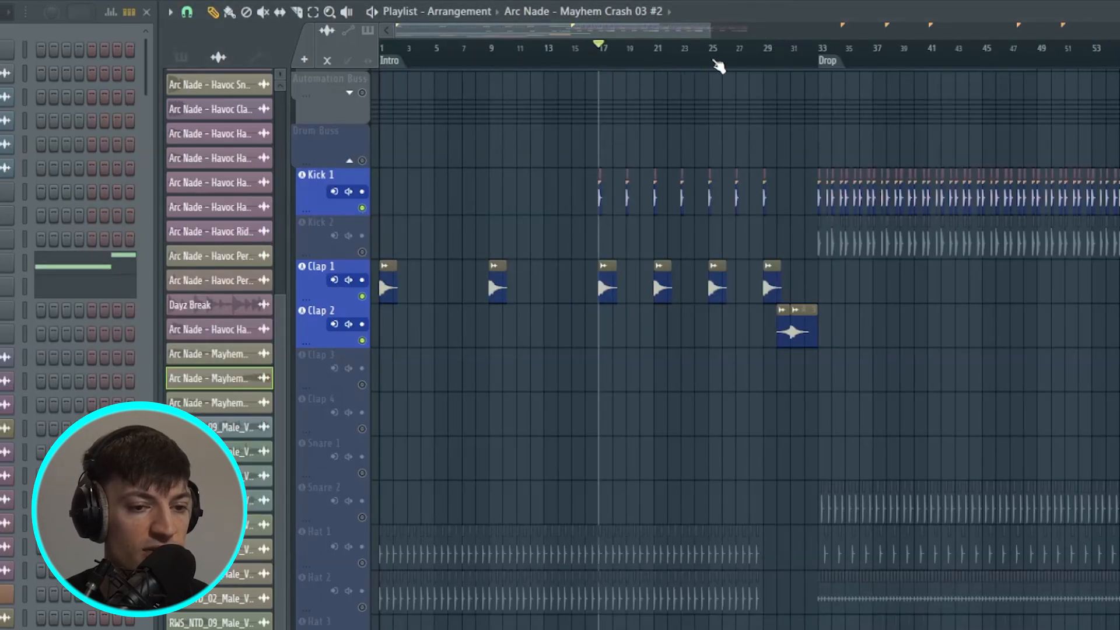
scroll(716, 65, "up", 3)
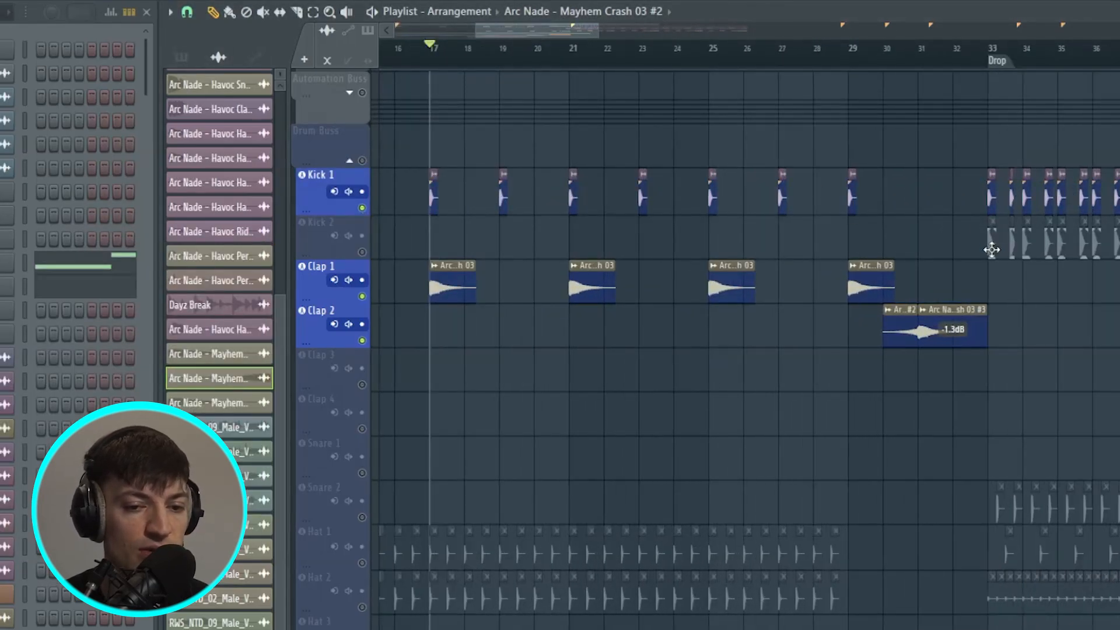
key("space")
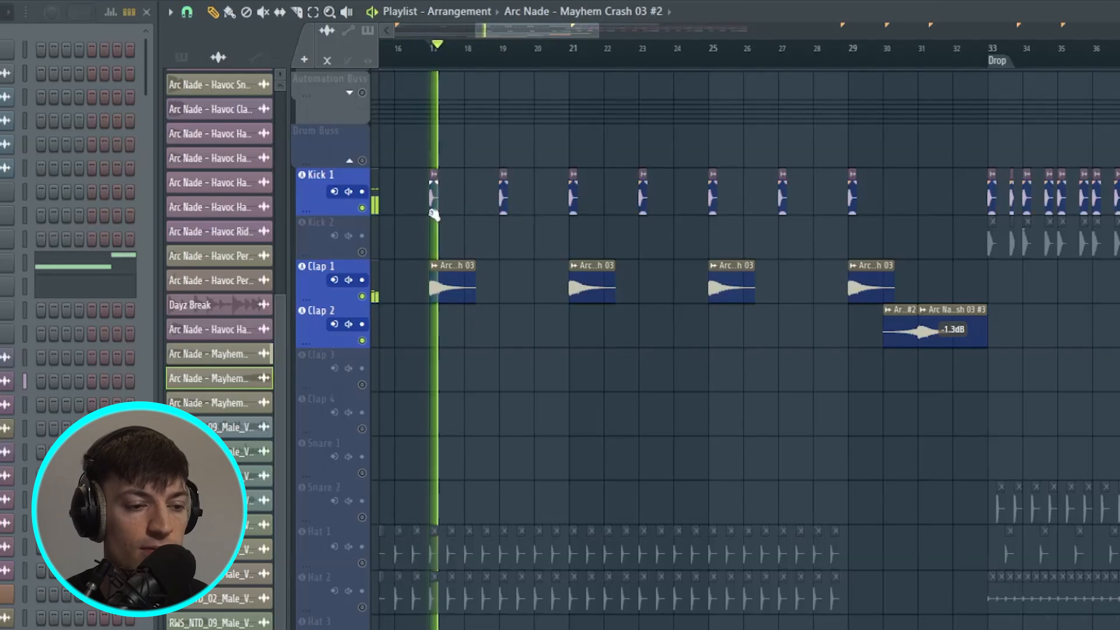
key("space")
scroll(474, 54, "down", 4)
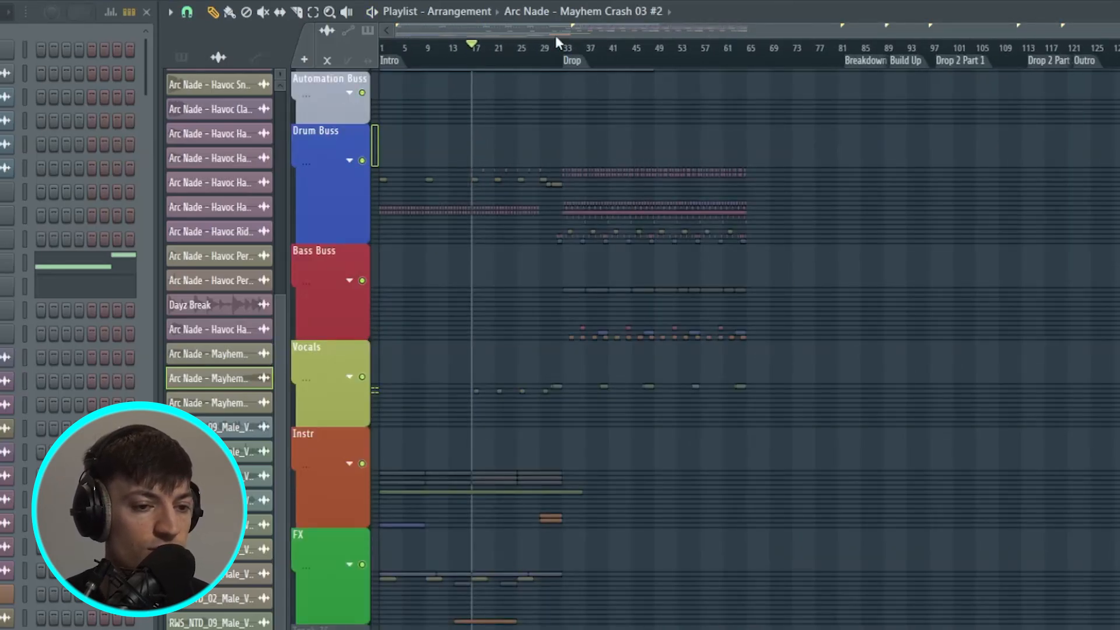
Move the playhead to the Drop at bar 33, expand the Bass Buss group, and audition D4 in the Bass pattern's Serum #3 piano roll
left_click(557, 47)
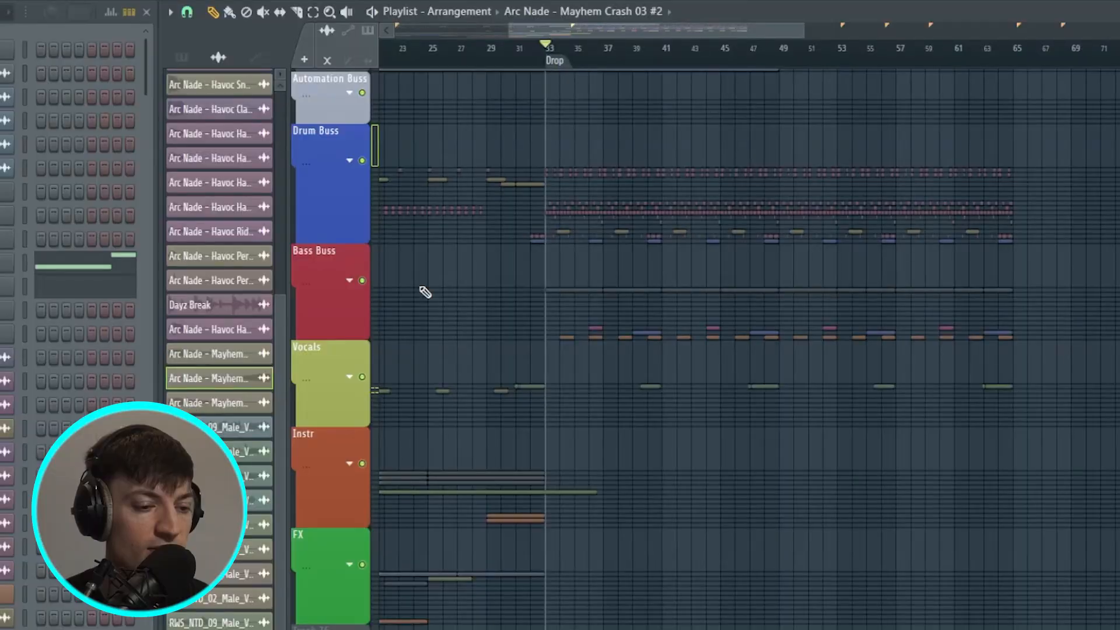
left_click(358, 283)
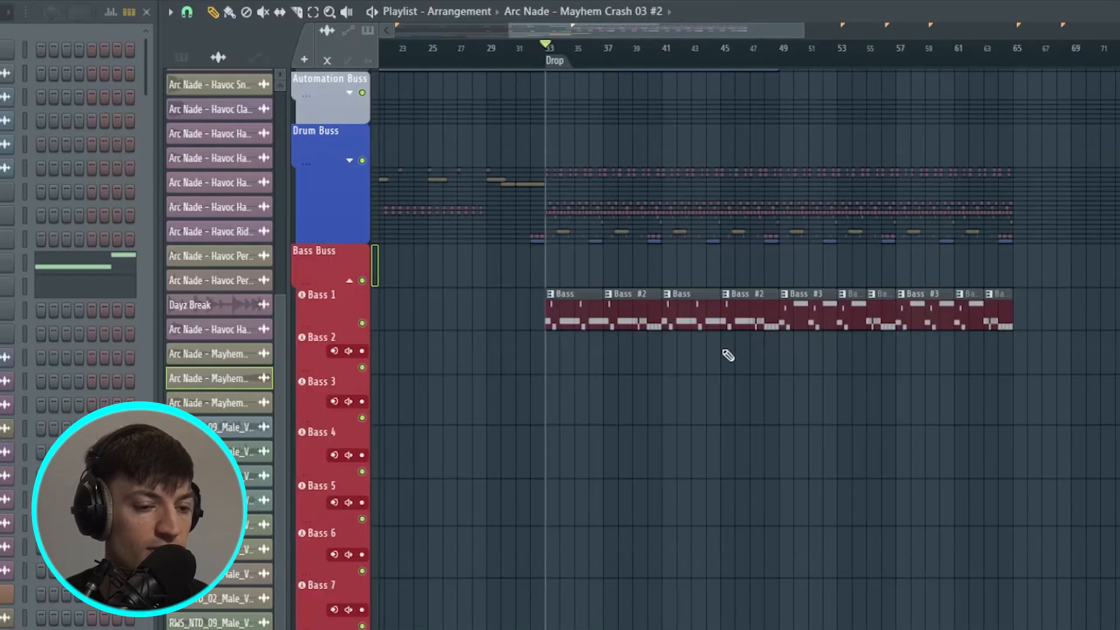
scroll(727, 361, "down", 3)
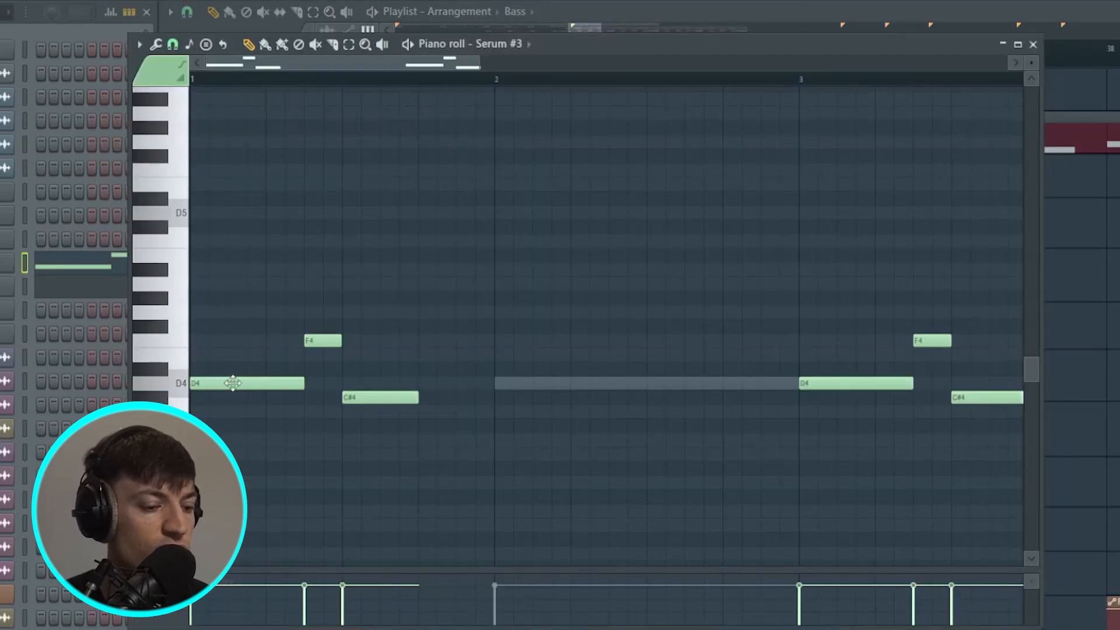
left_click(183, 388)
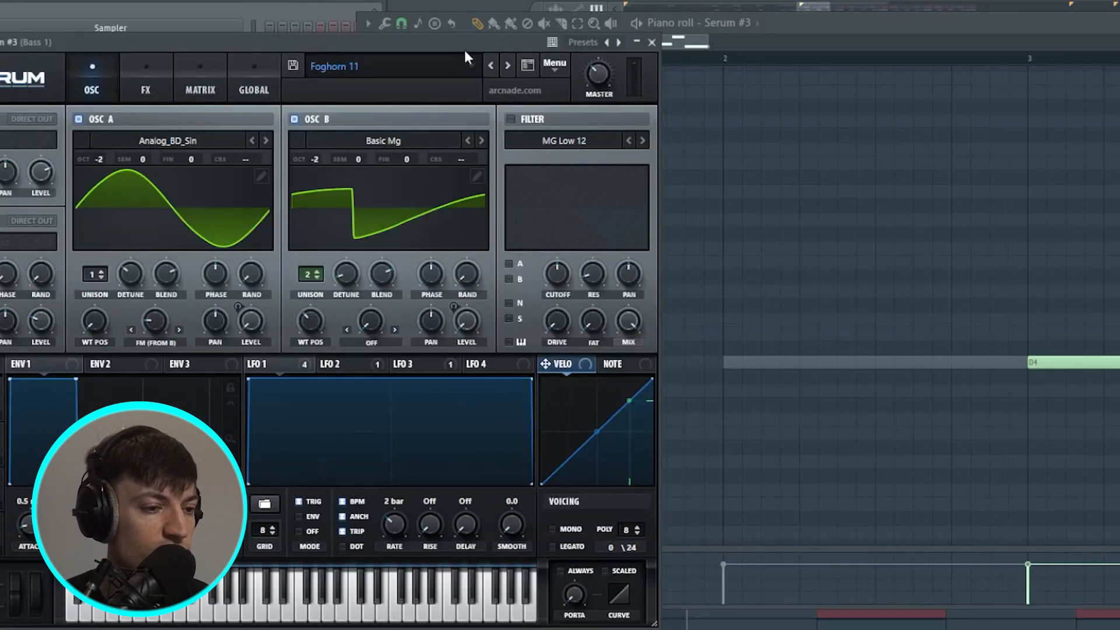
Inspect the Serum #3 Foghorn 11 patch, viewing the LFO 2 curve and its Mast.Tun routing in the modulation matrix
left_click_drag(464, 50, 750, 18)
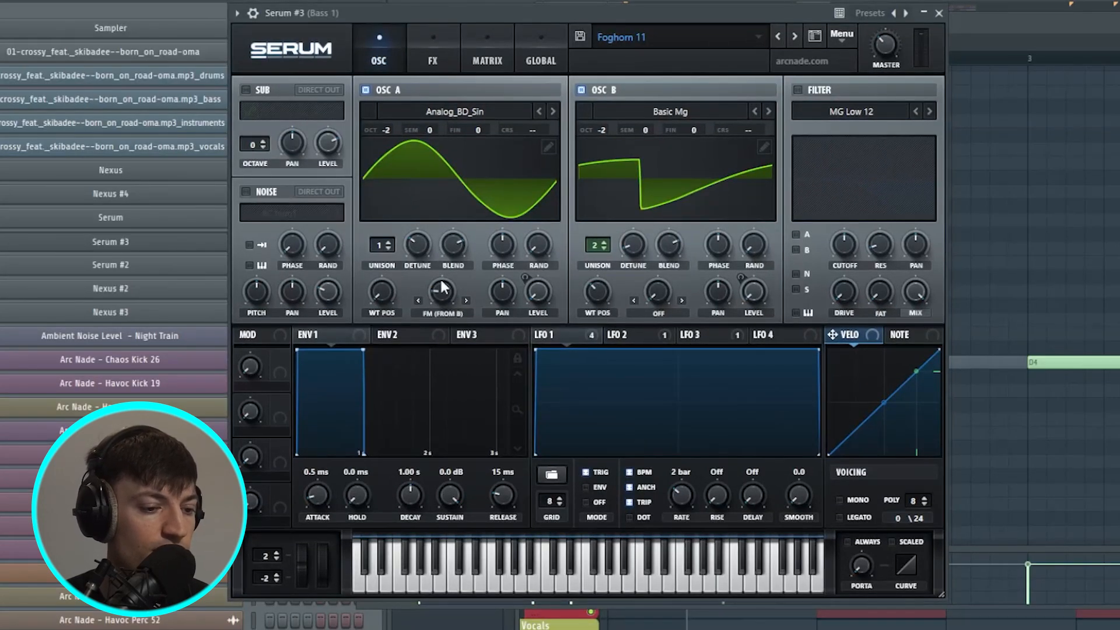
left_click(650, 339)
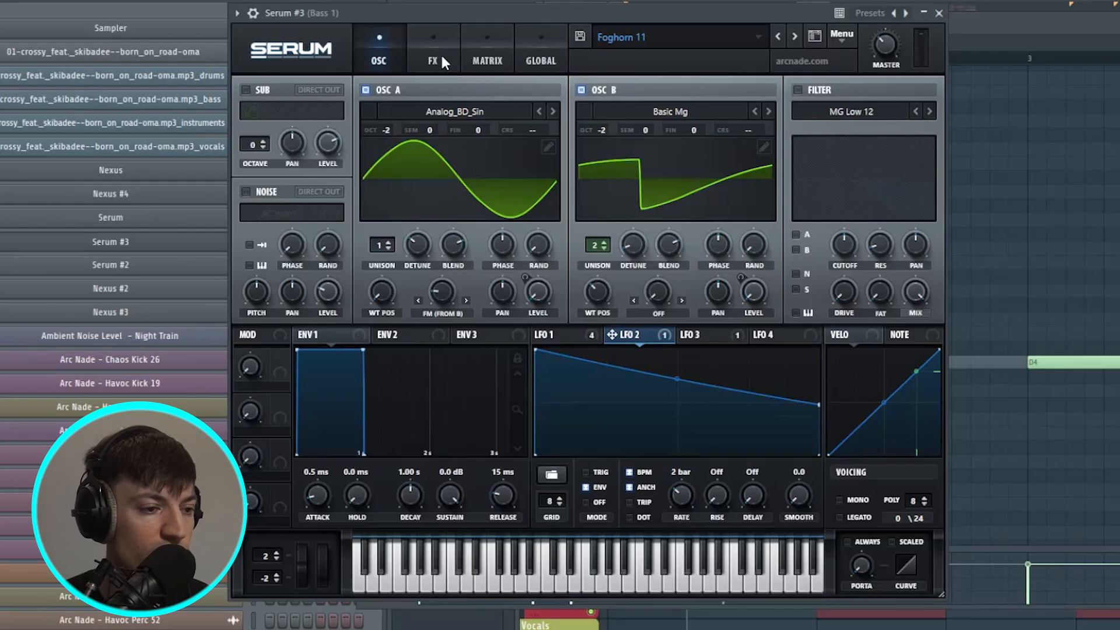
left_click(488, 56)
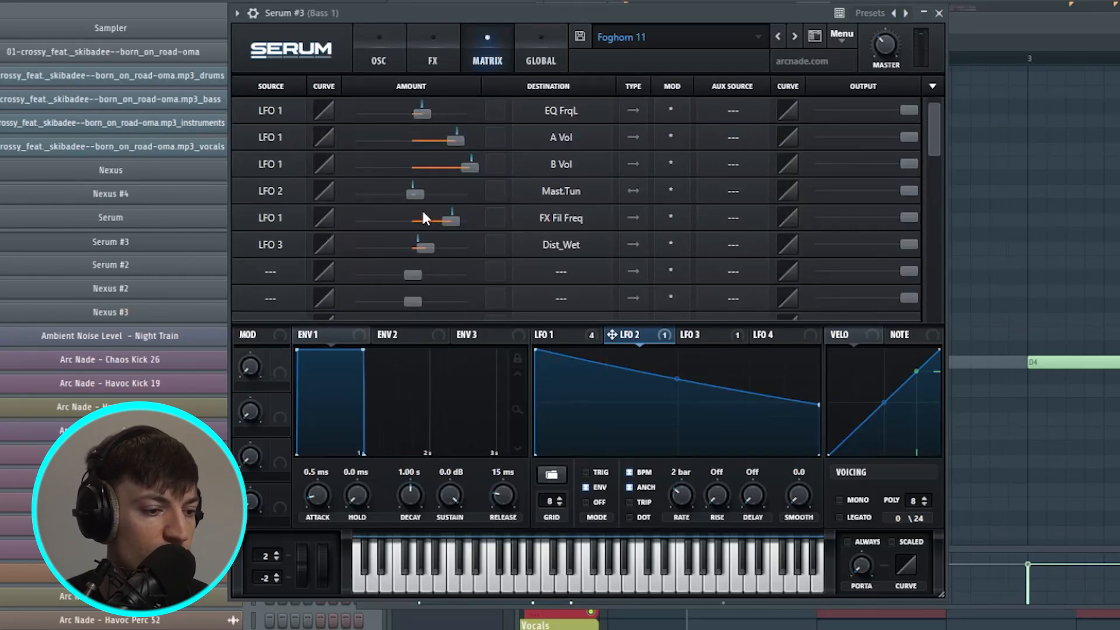
left_click(561, 191)
mouse_move(551, 327)
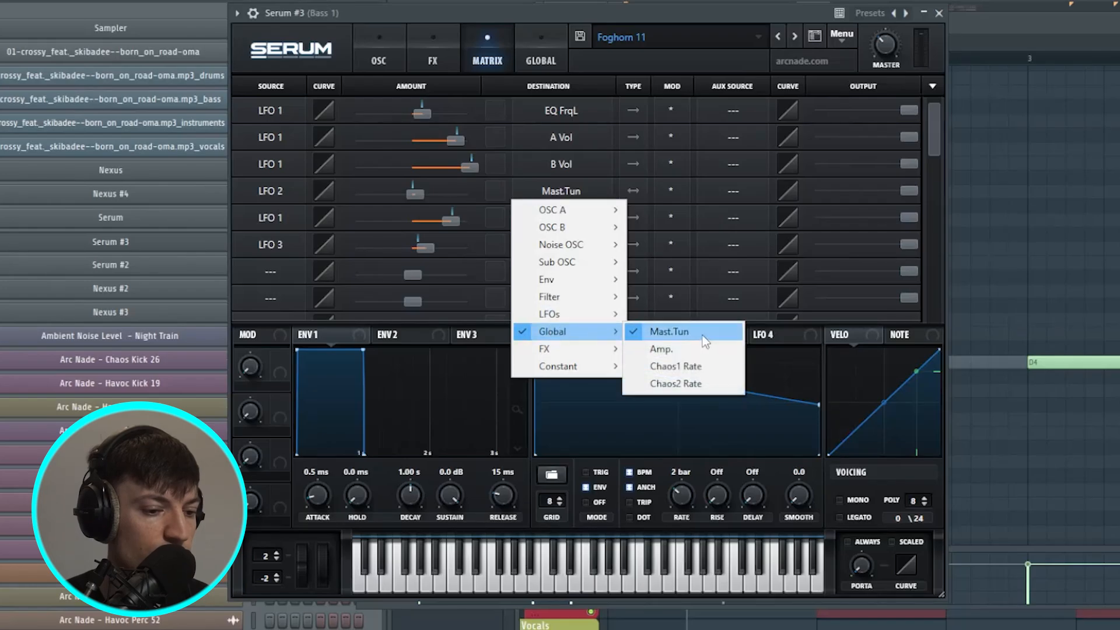
left_click(411, 194)
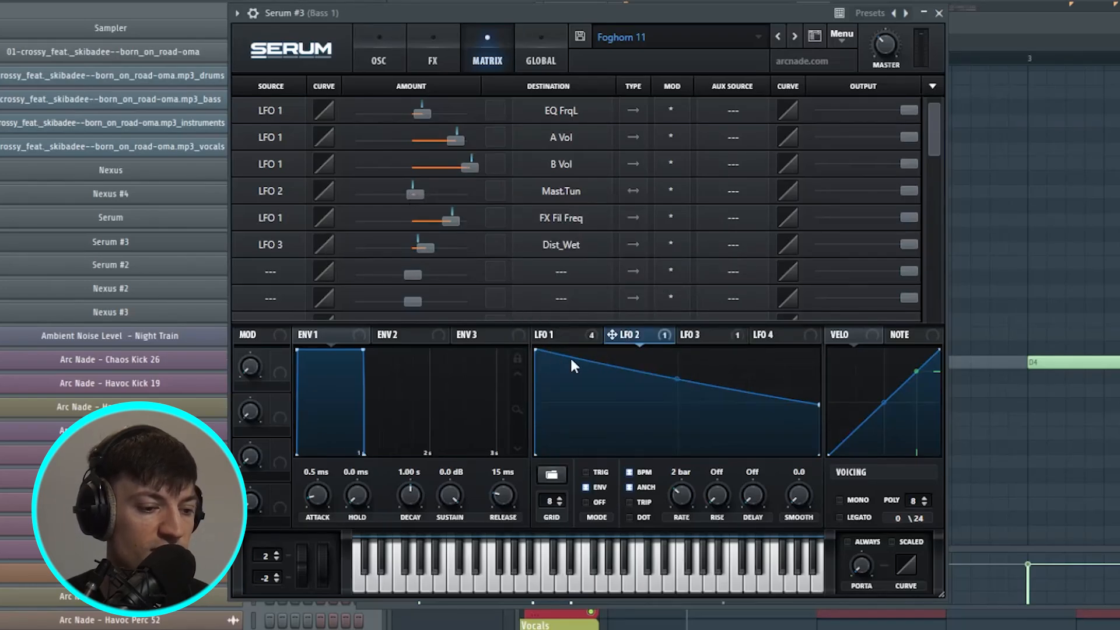
Show LFO 1 and examine the EQ frequency and filter cutoff it modulates in Serum #3's effects rack
left_click(366, 35)
left_click(434, 59)
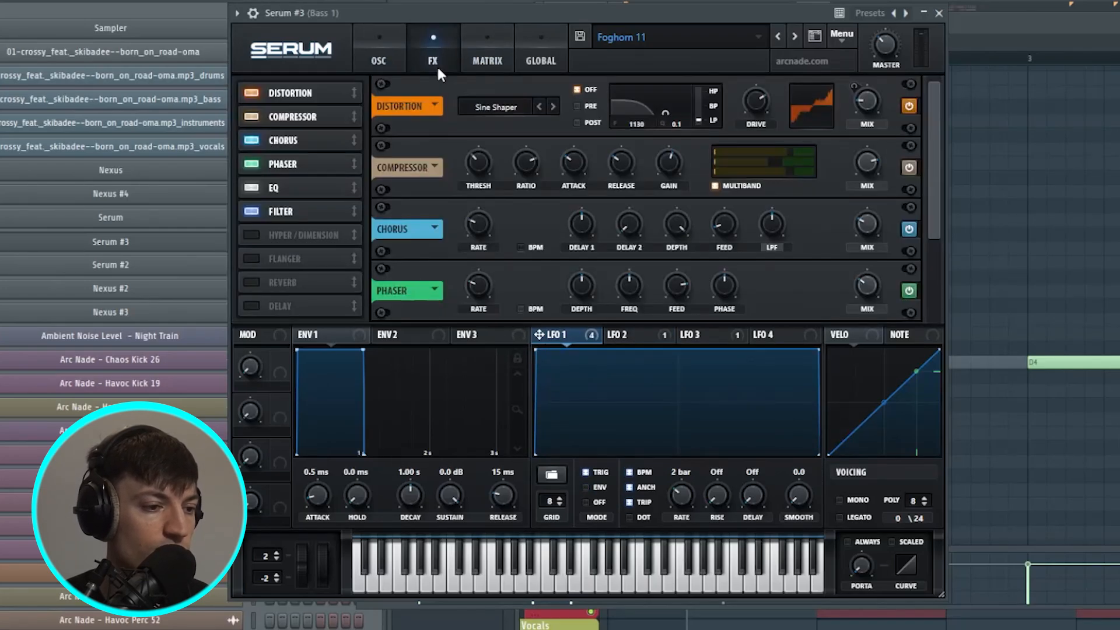
left_click_drag(936, 166, 946, 257)
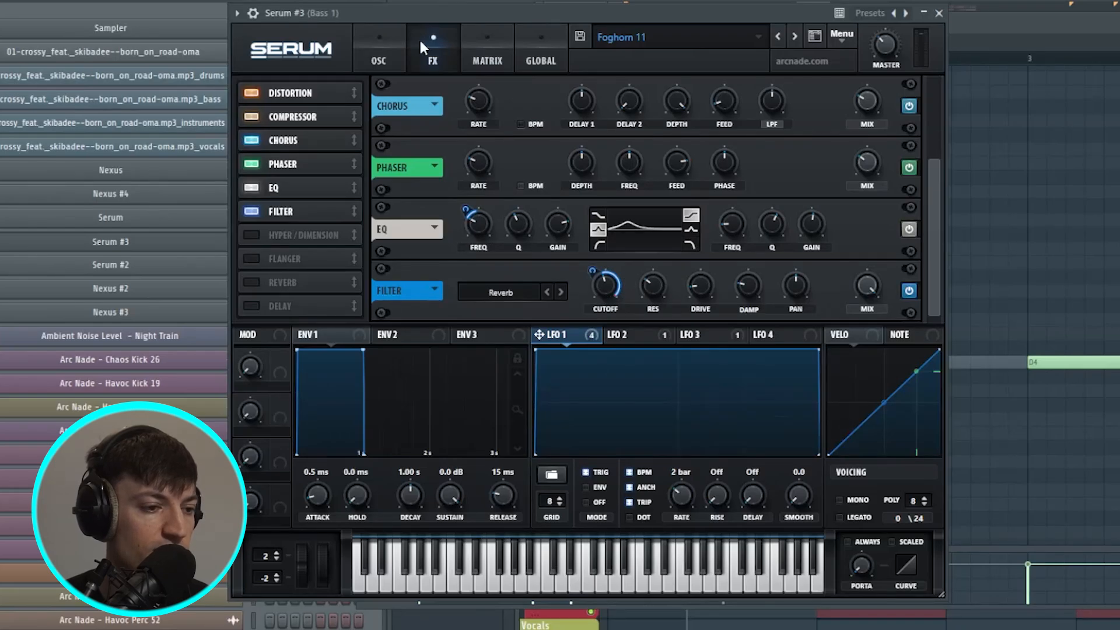
Trace LFO 3 to the distortion mix in Serum #3, and recheck LFO 1 against the EQ and filter effects
left_click(393, 56)
left_click(691, 334)
left_click(421, 57)
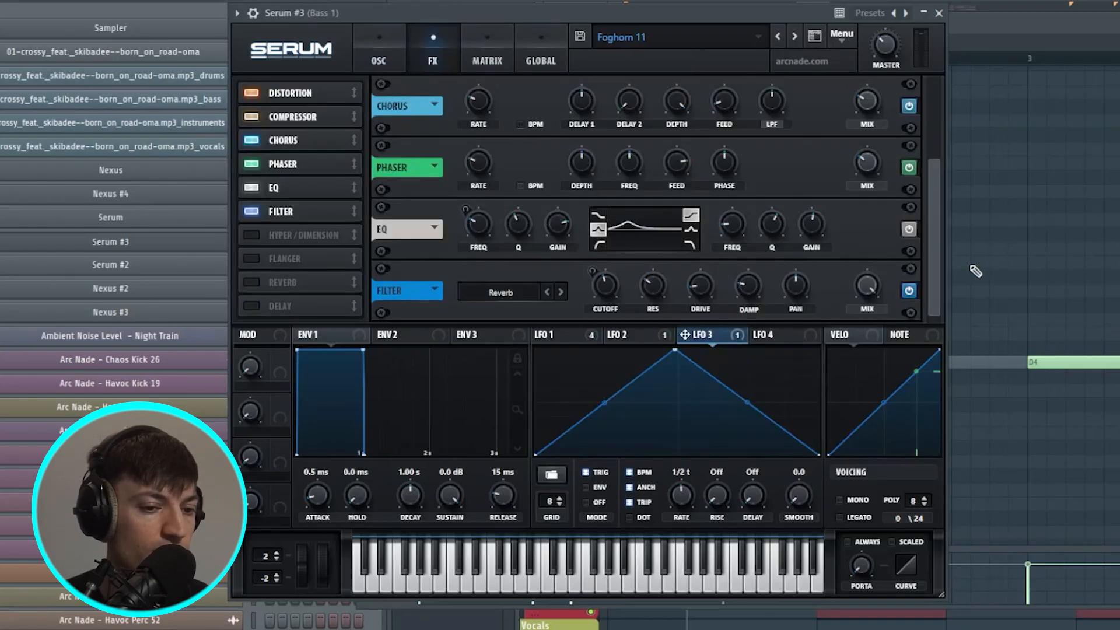
left_click_drag(935, 198, 937, 121)
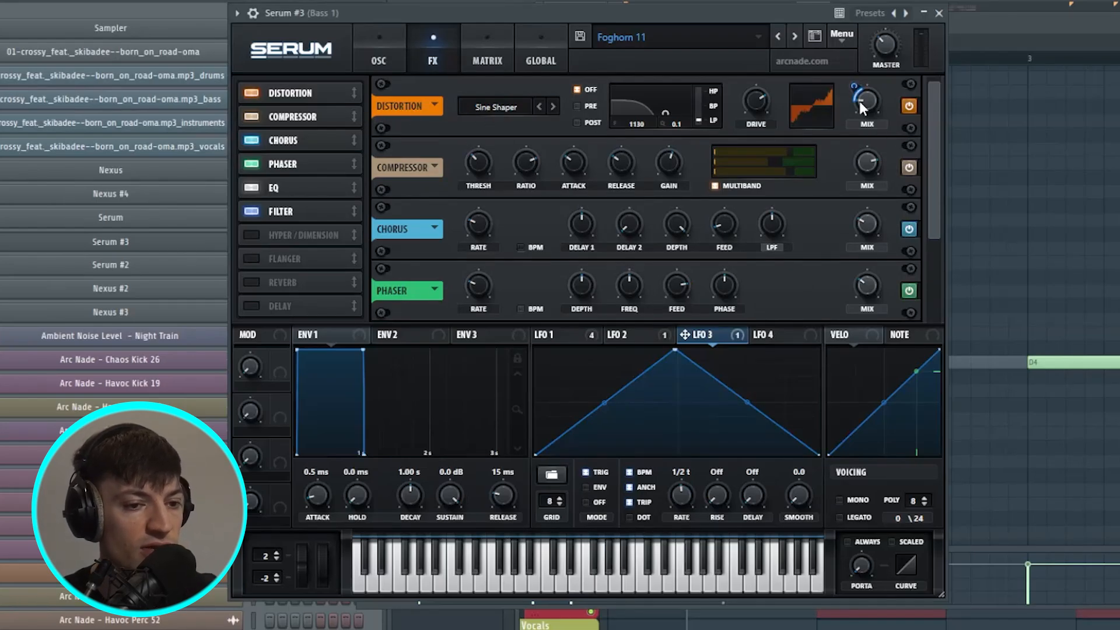
left_click(570, 329)
left_click_drag(935, 162, 956, 261)
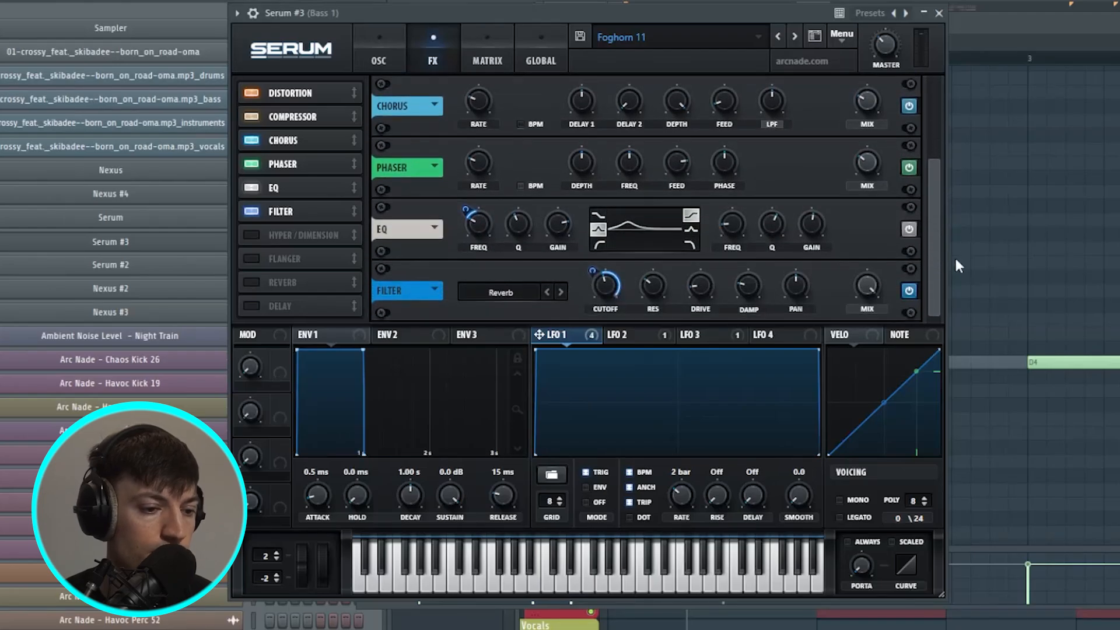
left_click(391, 48)
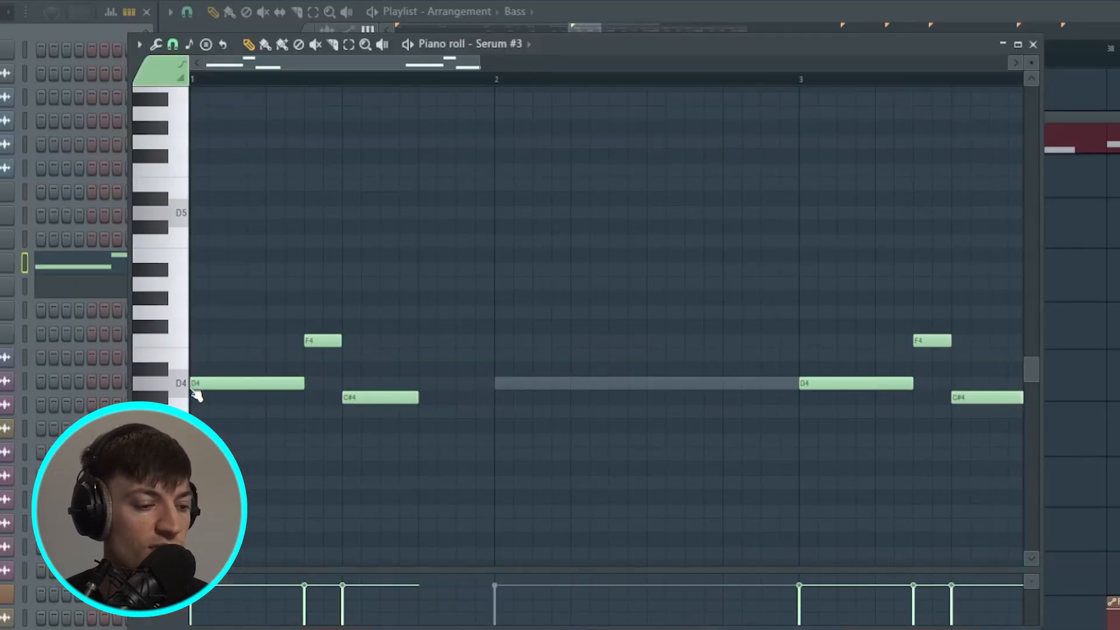
Audition F4 and the opening Serum #3 notes at the Drop, and set a playback time selection over bar 34
left_click(173, 346)
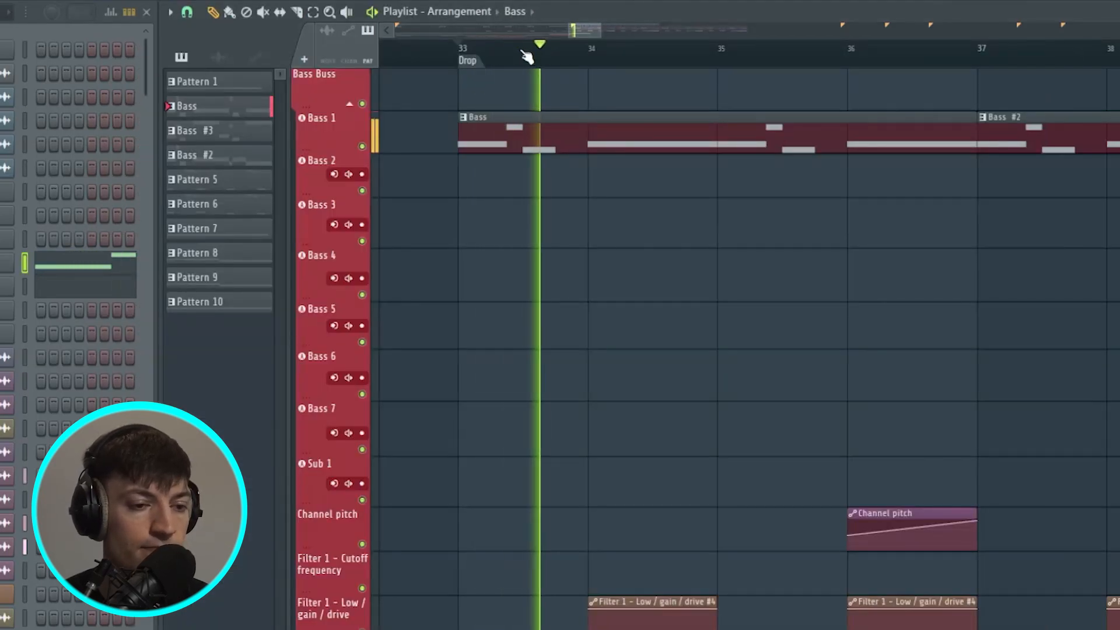
key("space")
left_click_drag(526, 55, 695, 65)
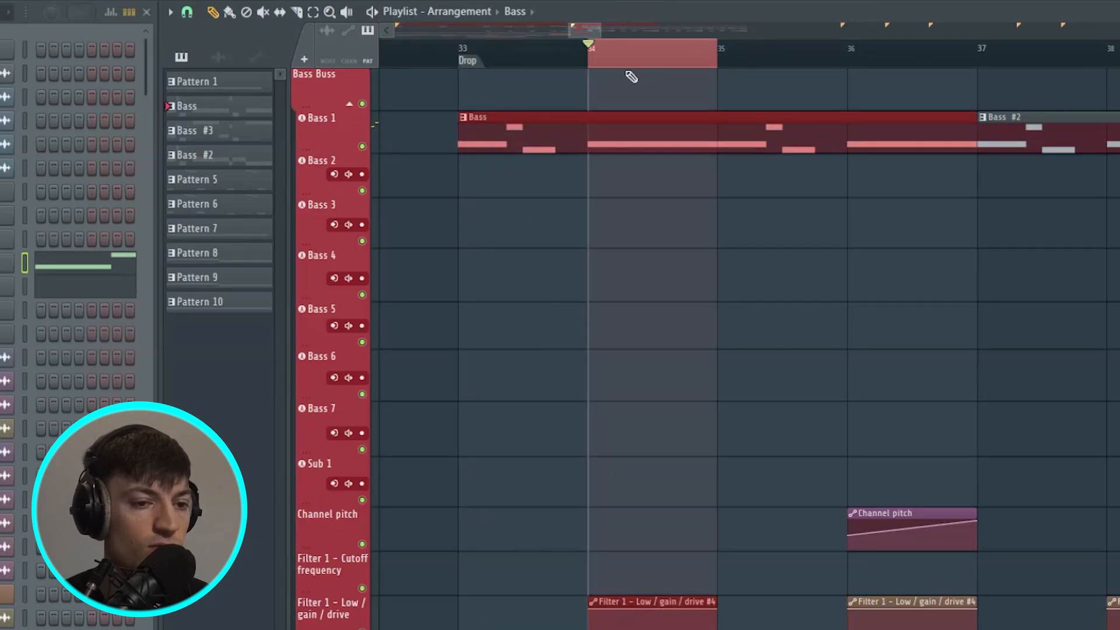
key("space")
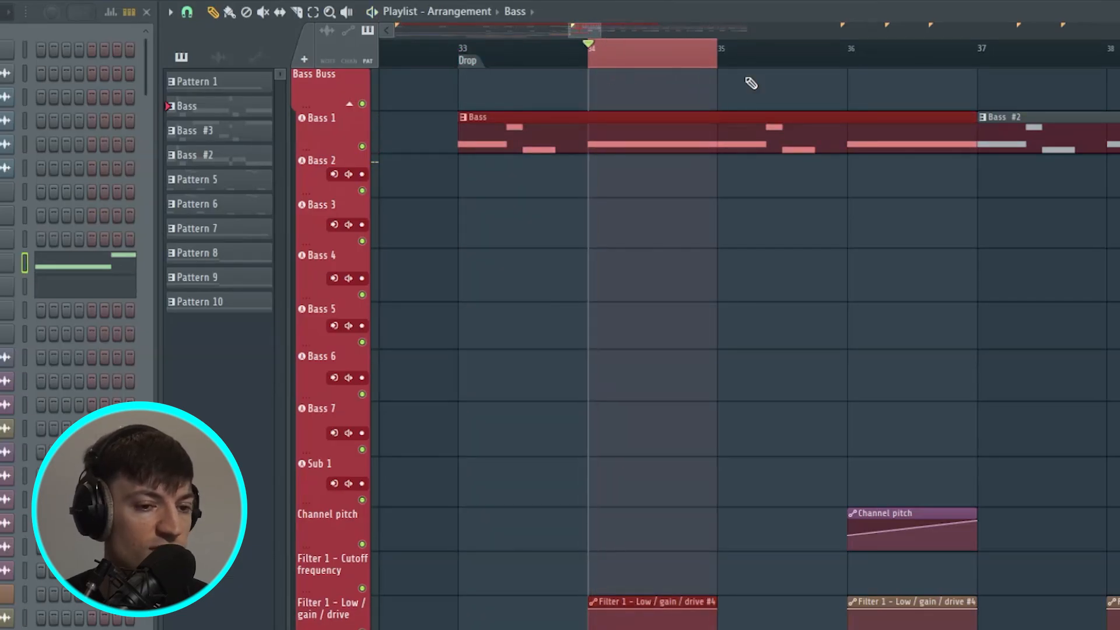
View the Bass pattern's Serum #2 note in the piano roll and play the selected bar 34
left_click(105, 287)
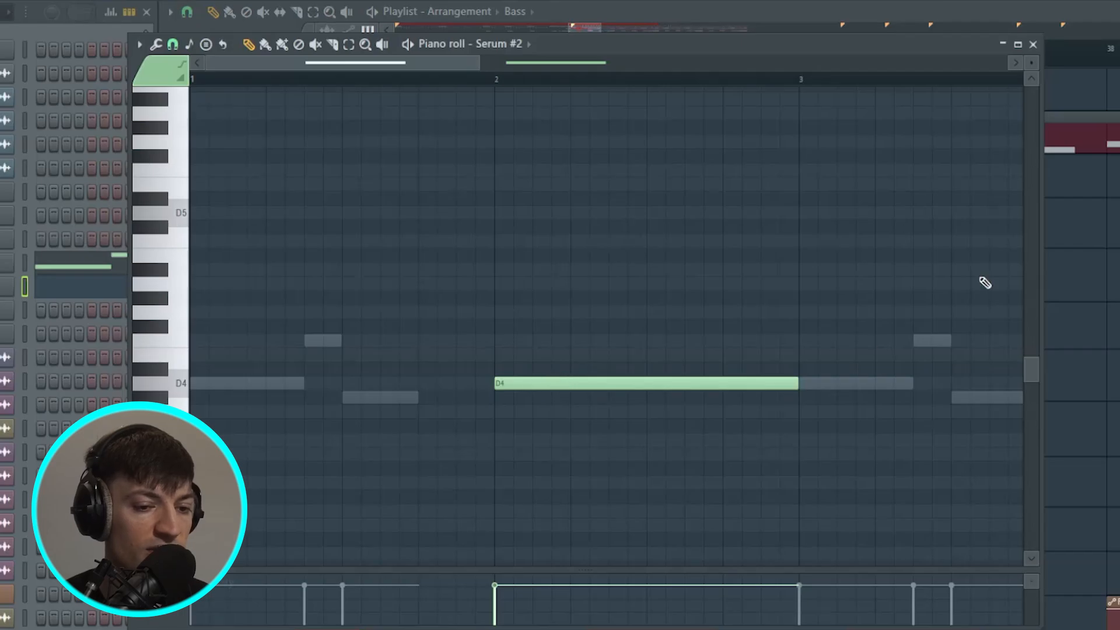
left_click(1016, 43)
key("space")
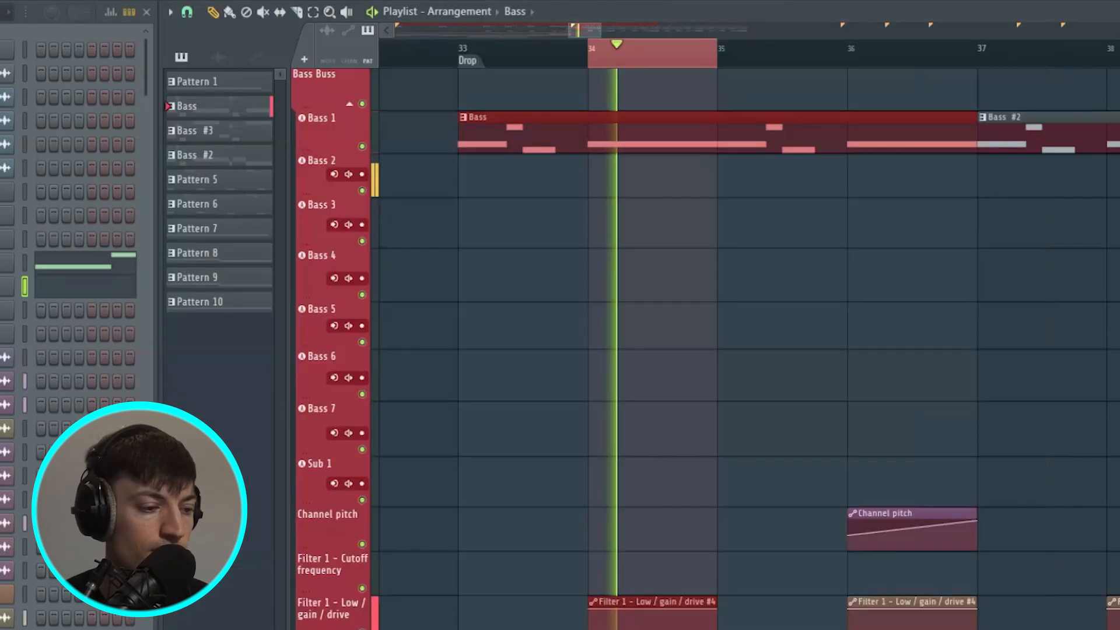
key("space")
Inspect the Serum #2 Foghorn 14 patch, checking LFO 1 on the filter cutoff and the wavetable choices of oscillators A and B
left_click(3, 289)
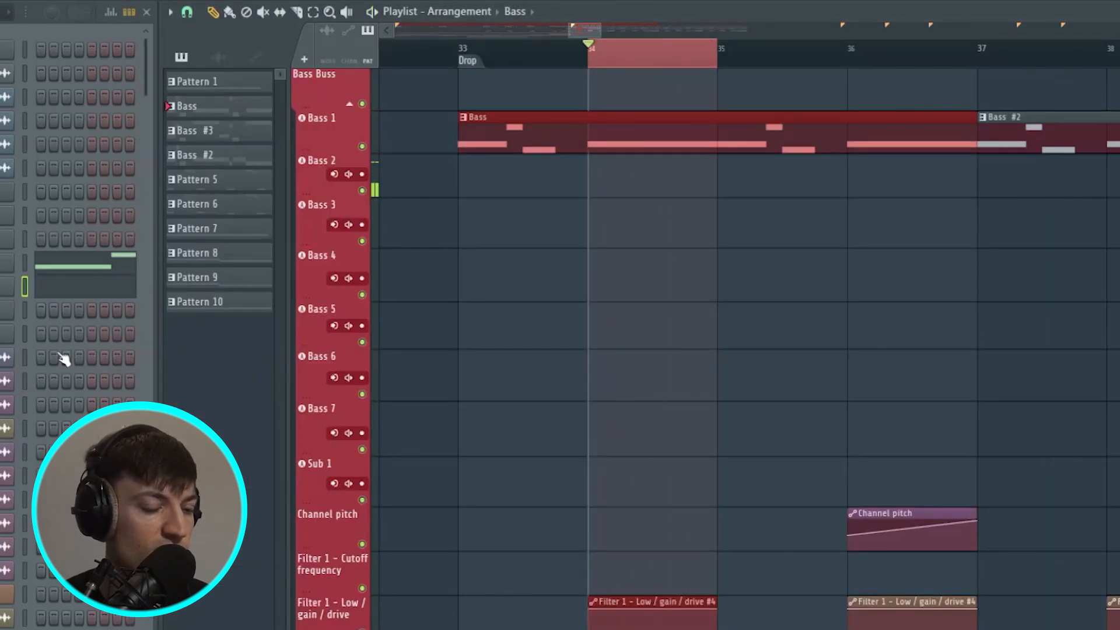
left_click_drag(188, 105, 505, 36)
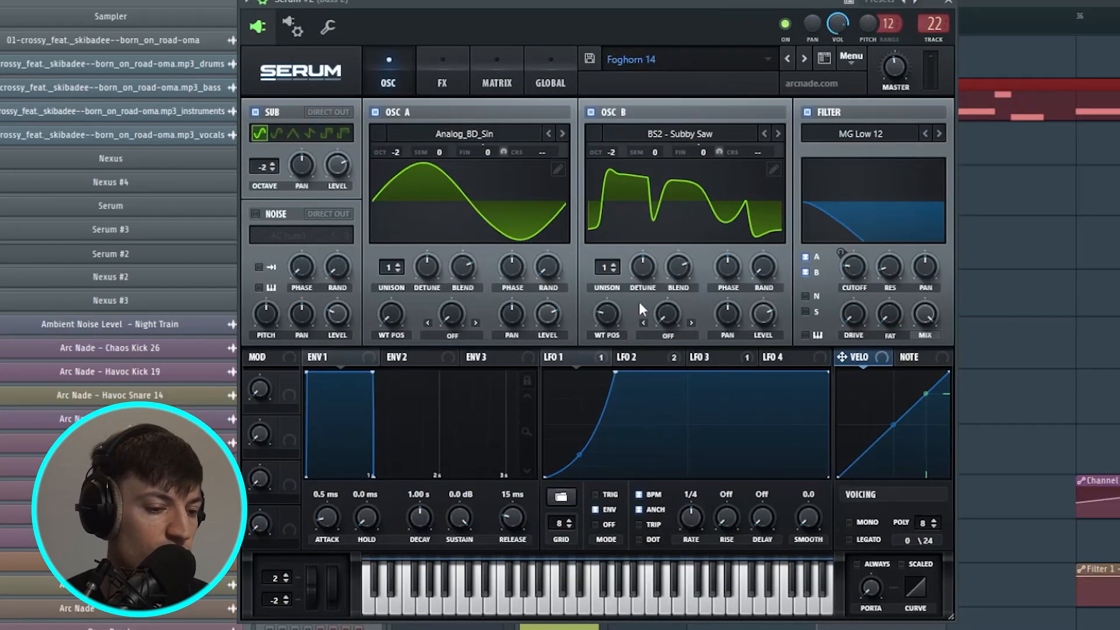
left_click(586, 353)
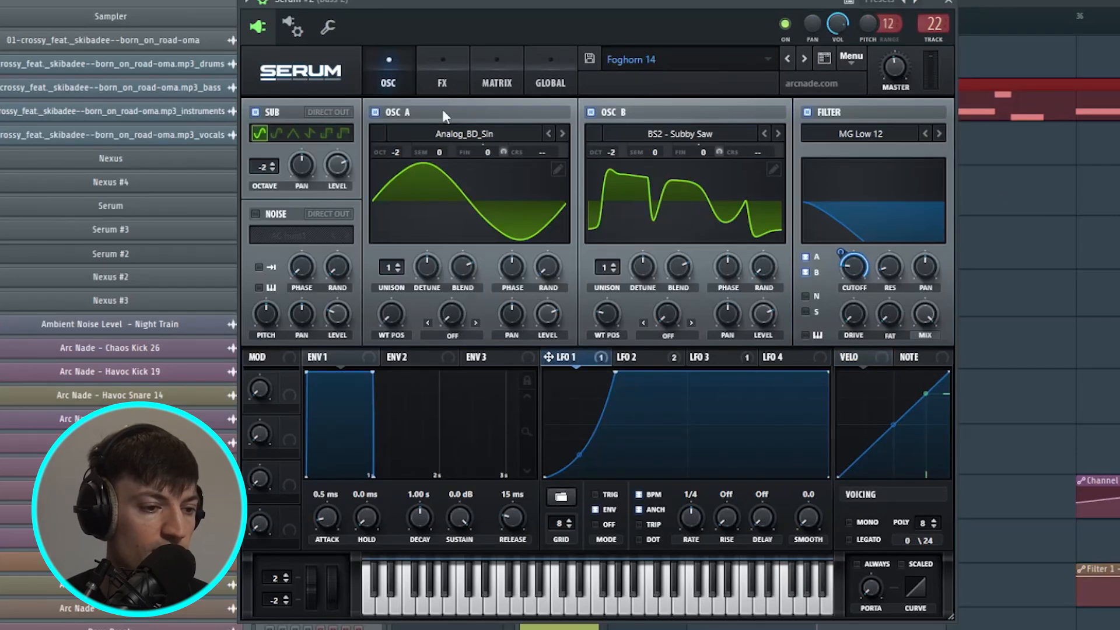
left_click(459, 134)
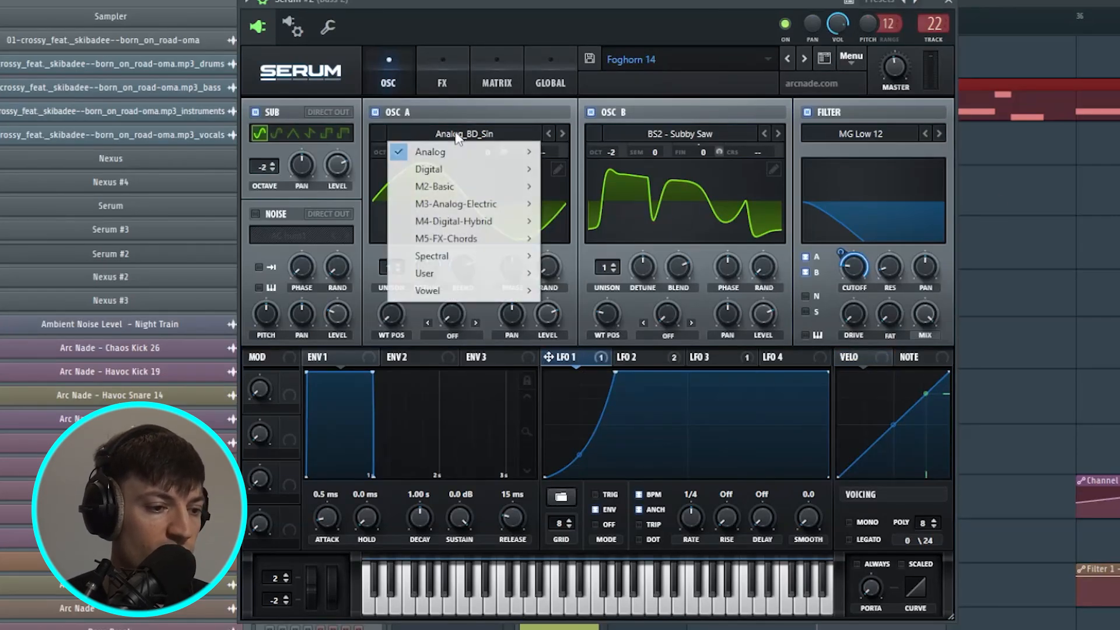
left_click(694, 134)
mouse_move(683, 154)
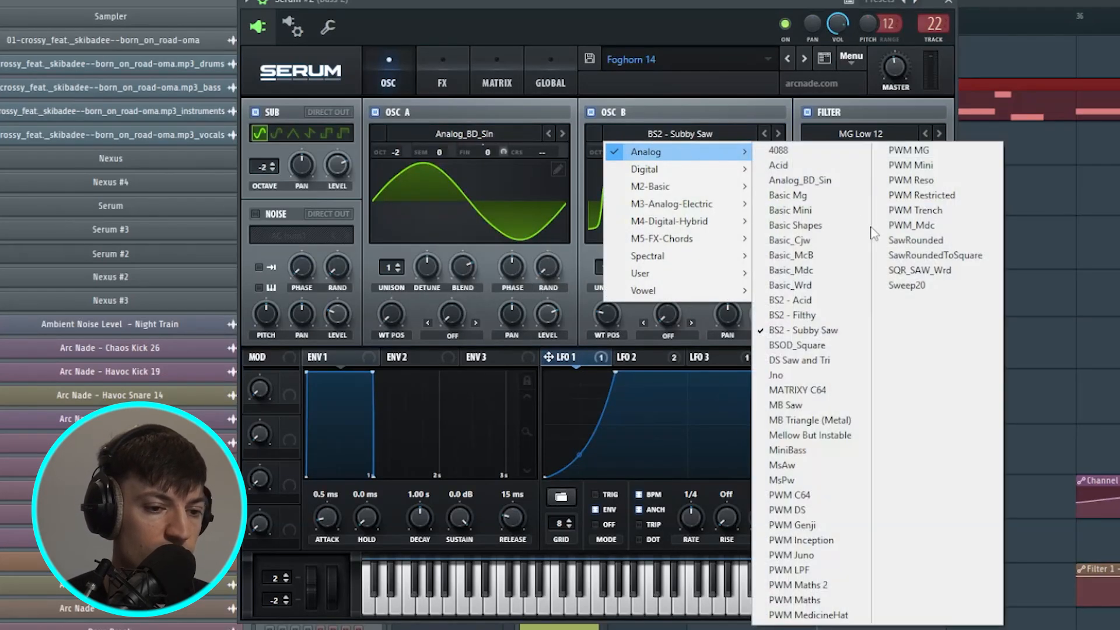
left_click(725, 8)
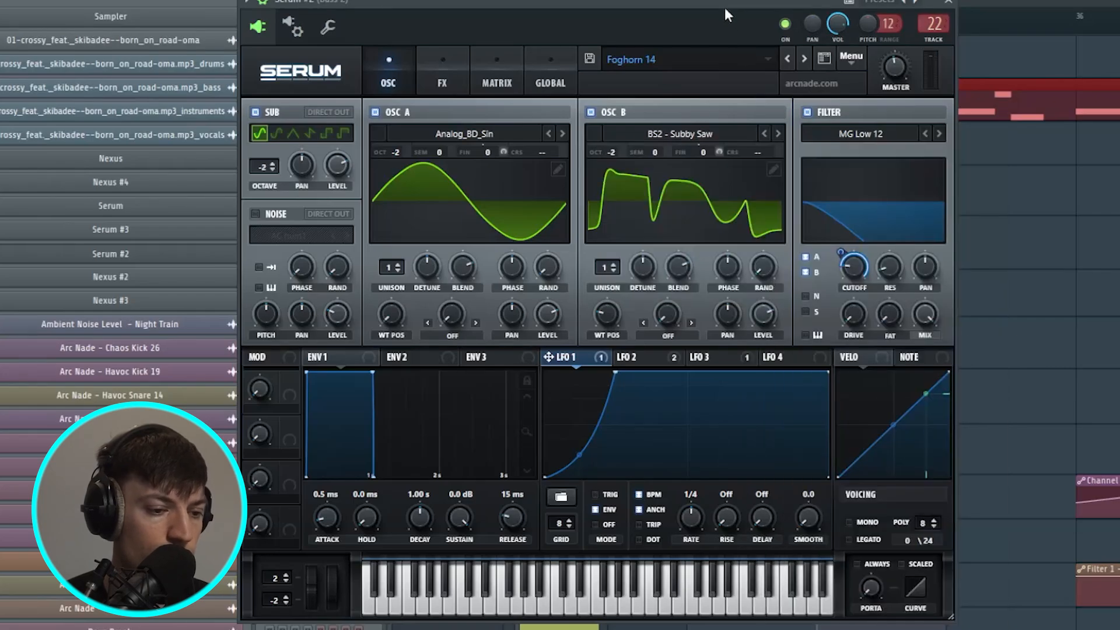
Examine Serum #2's LFO 2 and LFO 3 targets, its effects rack, and its modulation matrix
left_click(671, 358)
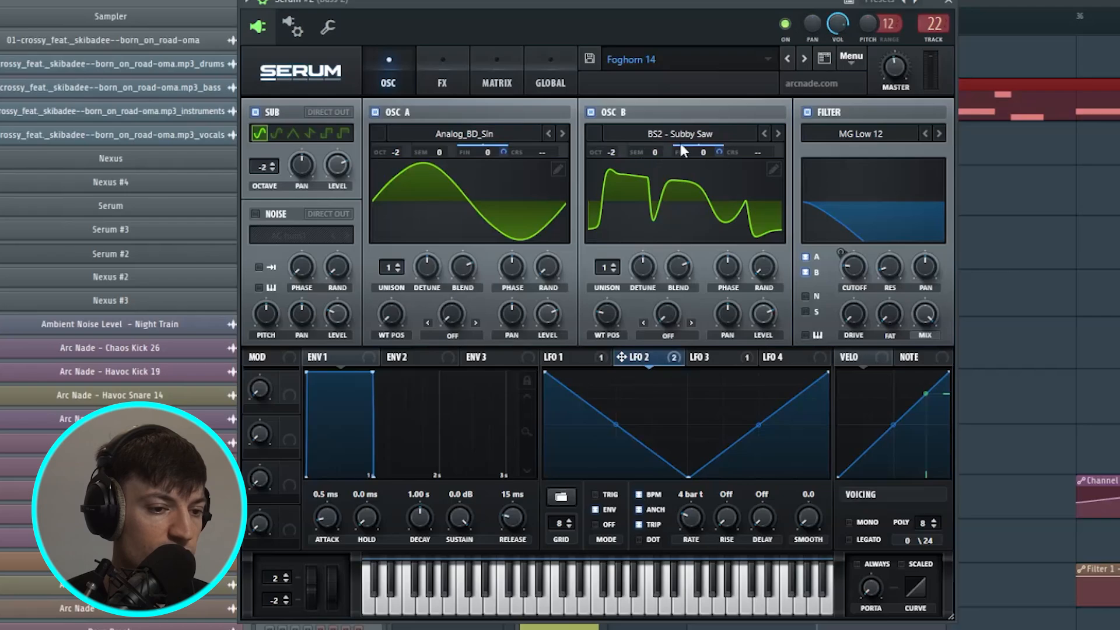
left_click(717, 359)
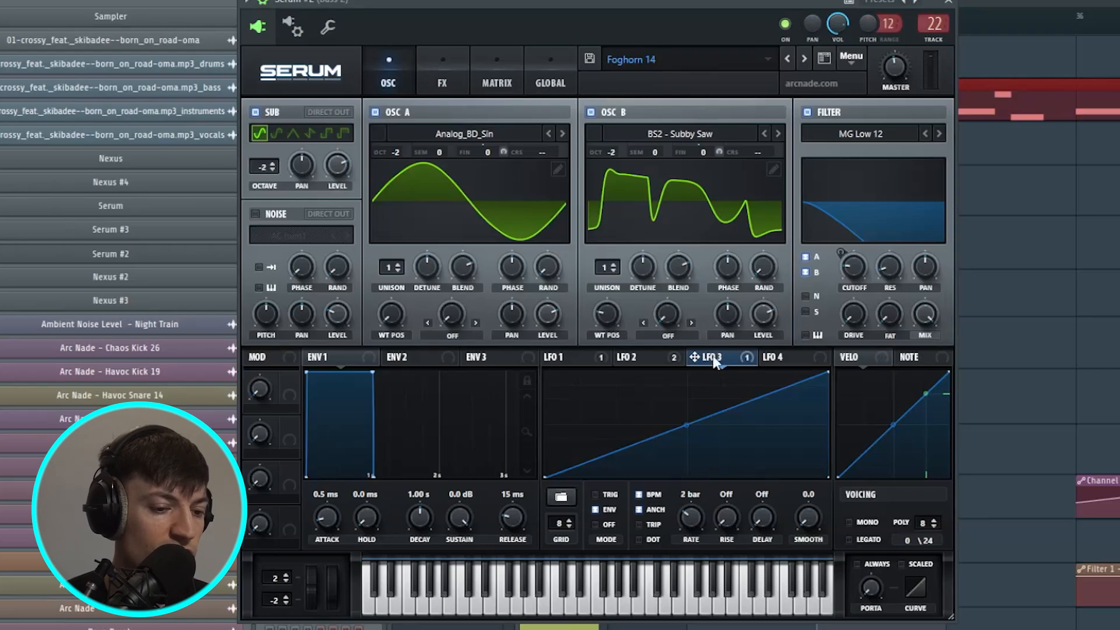
left_click(447, 59)
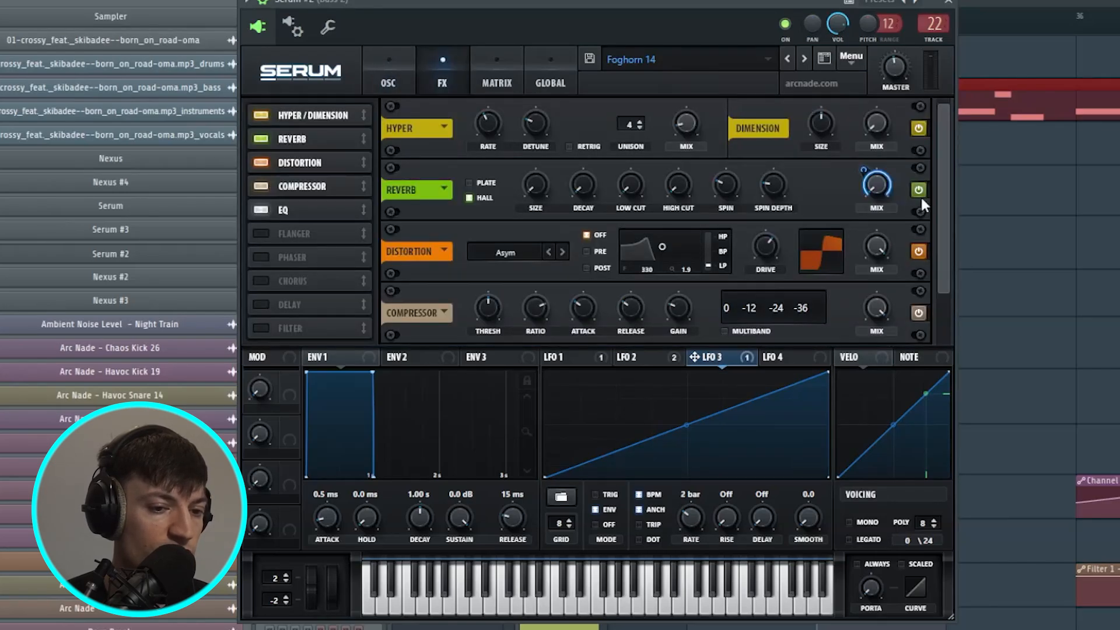
left_click(568, 357)
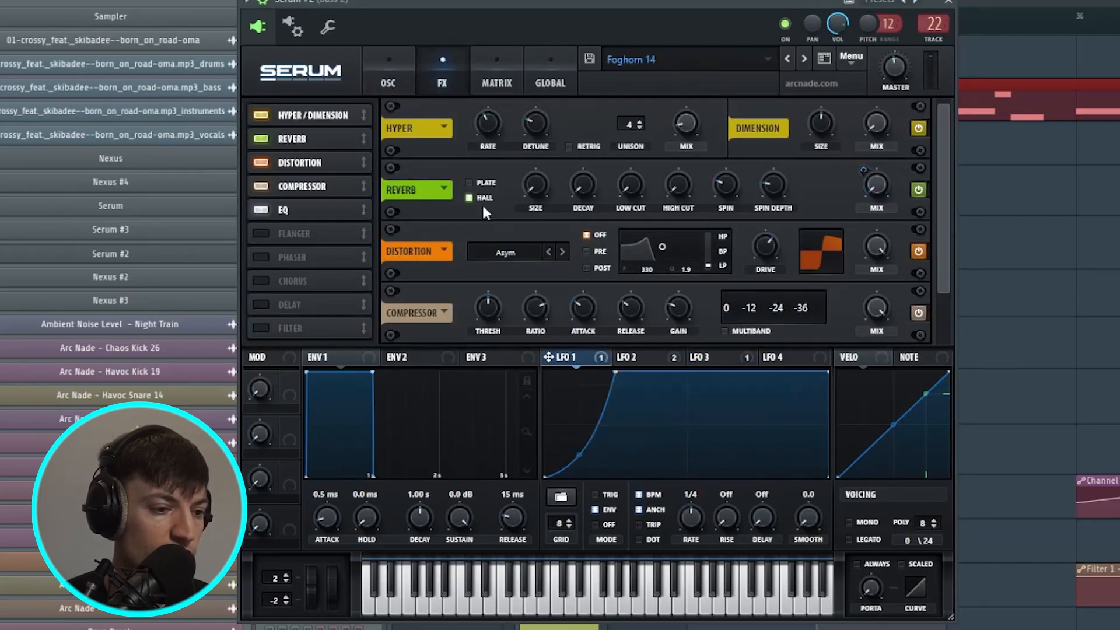
mouse_move(947, 142)
left_mouse_down()
mouse_move(949, 190)
mouse_move(963, 141)
left_mouse_up()
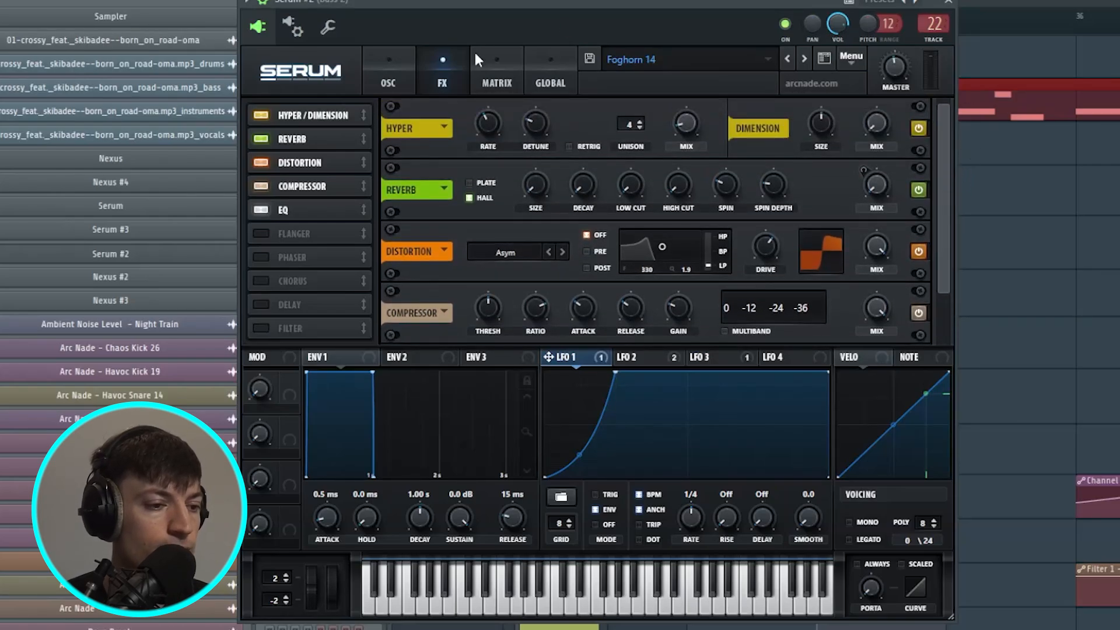
left_click(495, 73)
left_click(388, 77)
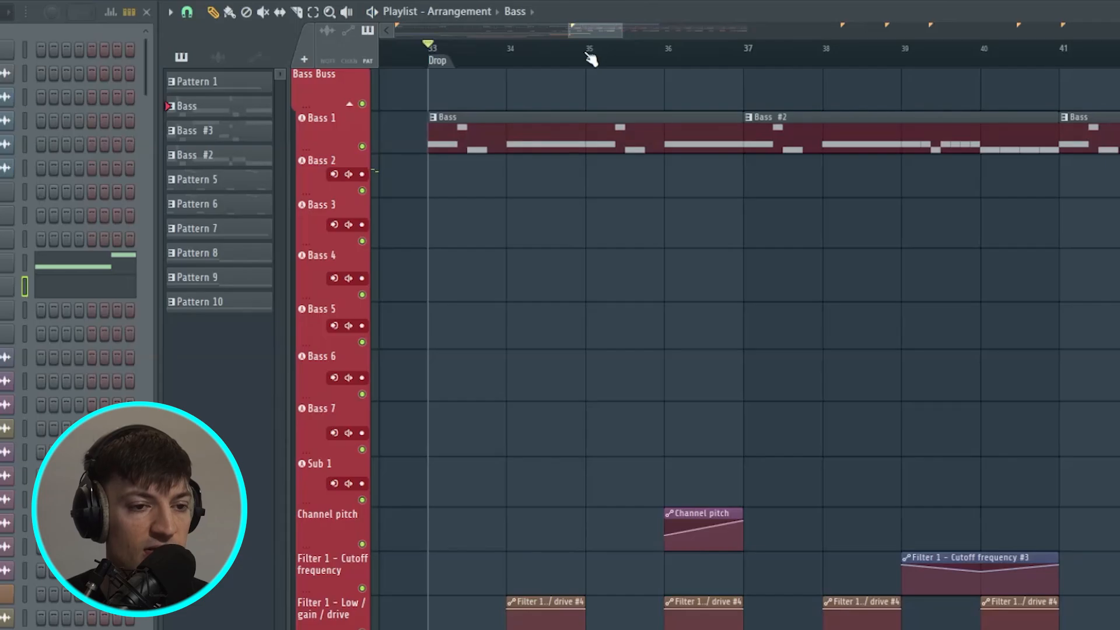
Play the bass section from bar 35 with the playlist view widened to the following Bass and Bass #2 clips
left_click(588, 55)
key("space")
left_click_drag(621, 30, 647, 31)
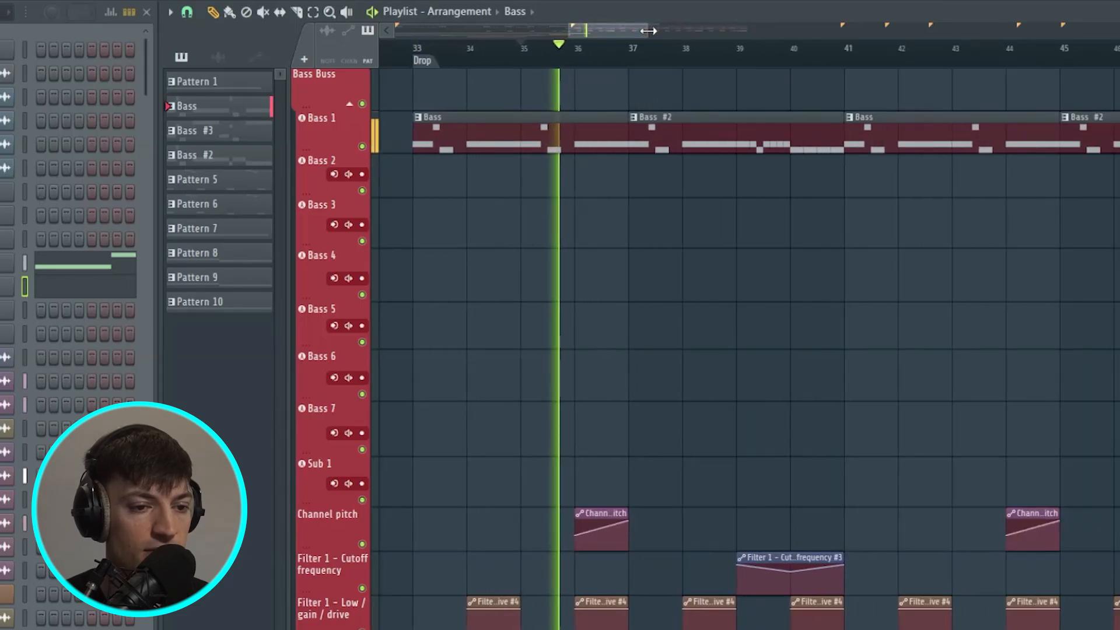
key("space")
Place the playhead at bar 36, where the Channel pitch automation begins, and select the Bass pattern
scroll(610, 422, "down", 1)
scroll(610, 408, "up", 1)
left_click(582, 59)
scroll(582, 60, "up", 3)
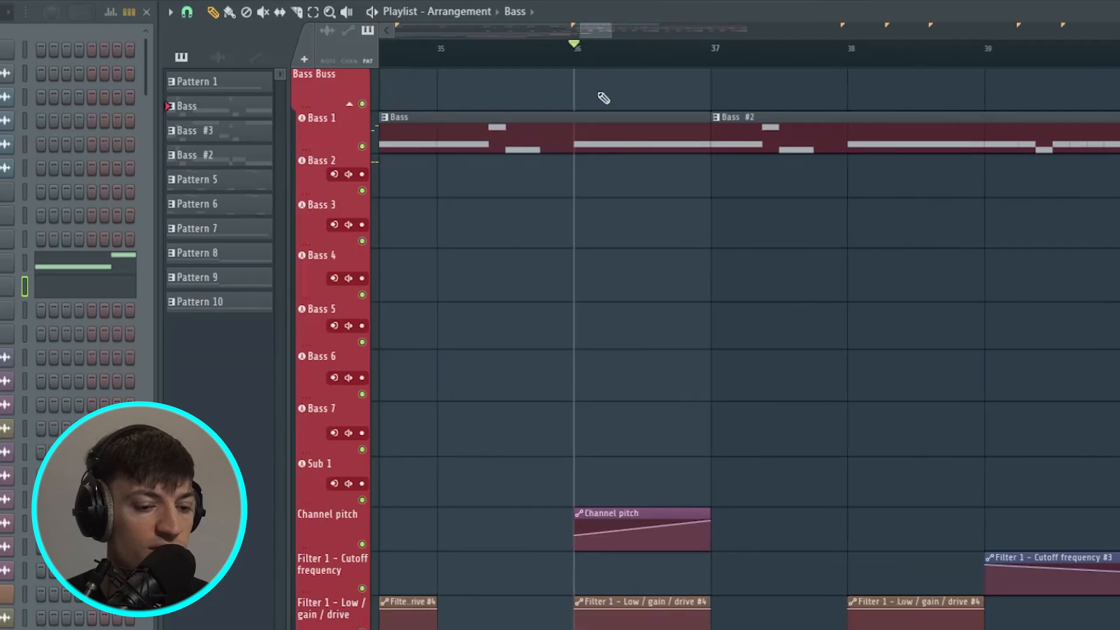
left_click(188, 106)
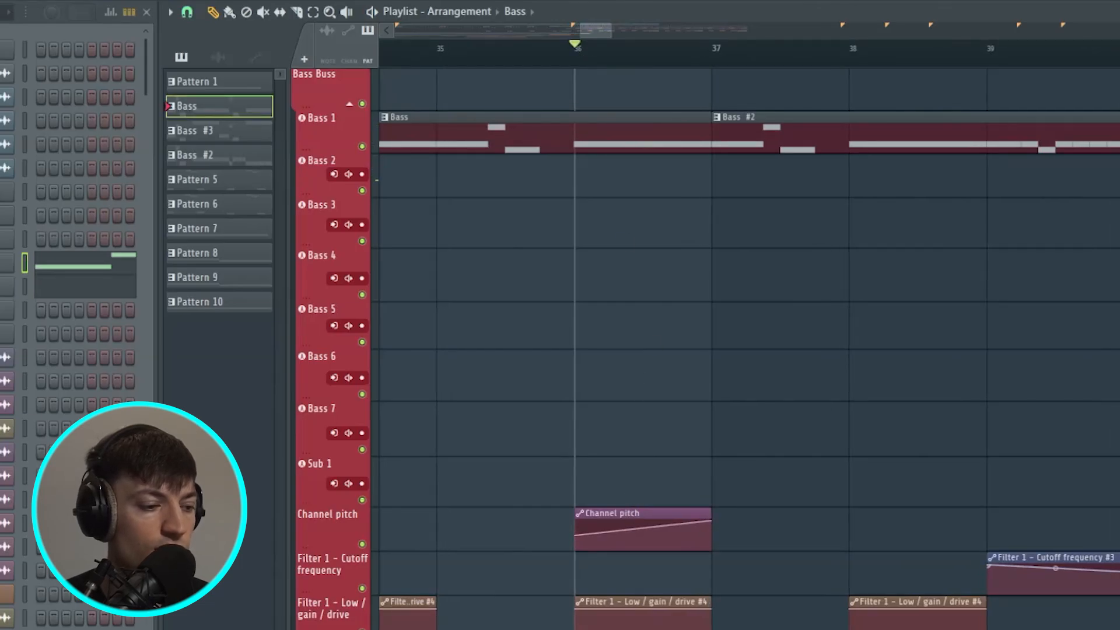
Open the Serum #2 Foghorn 14 patch and play from bar 36 to watch the channel pitch knob follow its automation
left_click(25, 309)
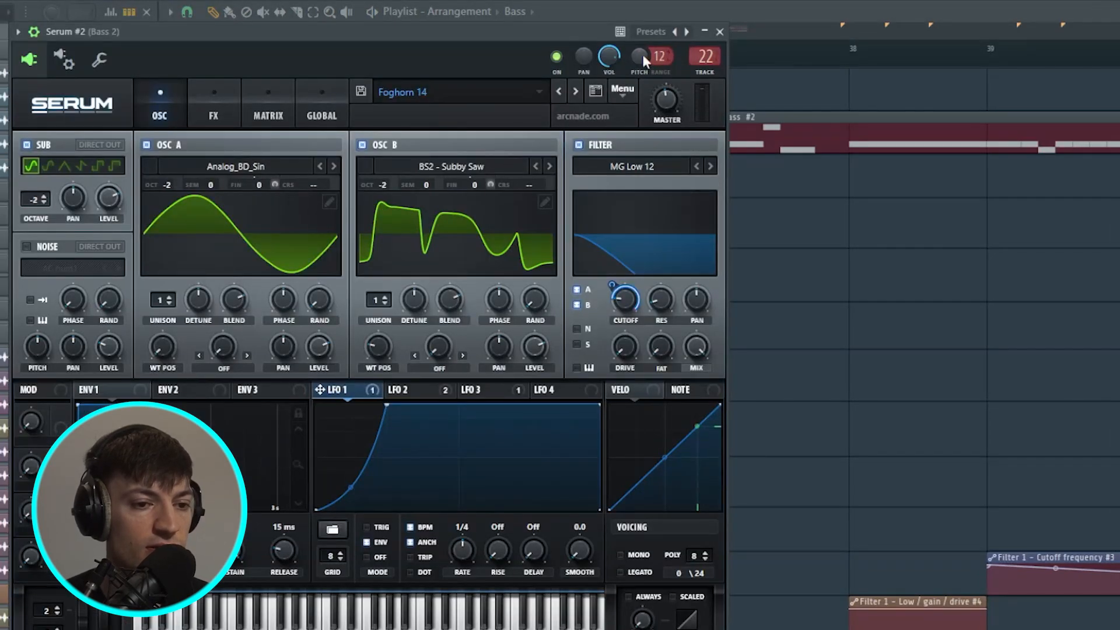
right_click(642, 54)
left_click(690, 173)
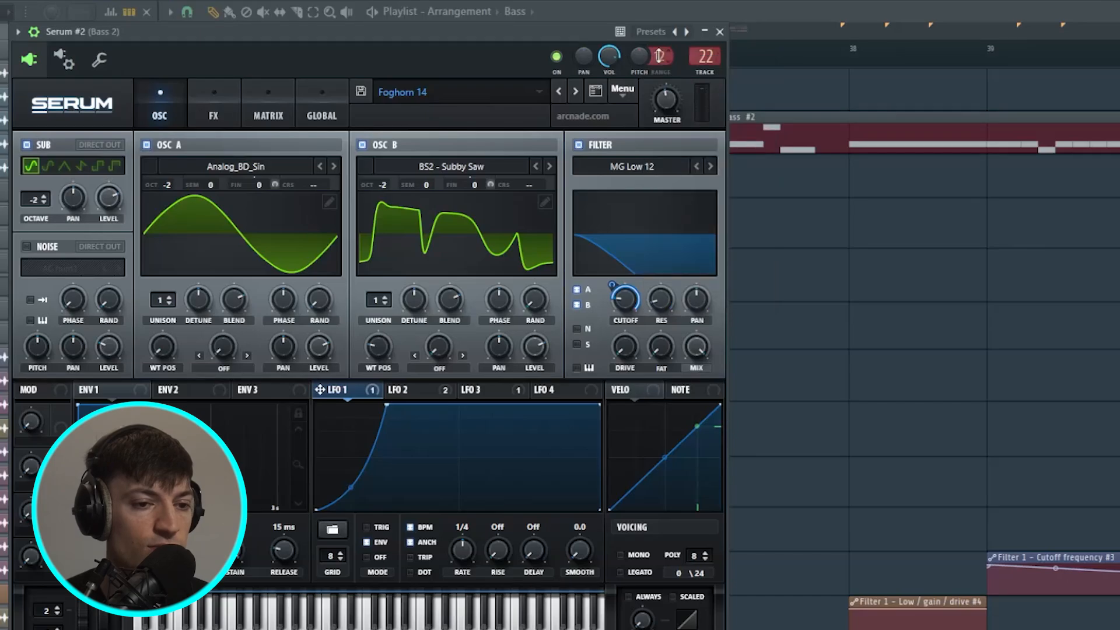
left_click_drag(603, 35, 352, 40)
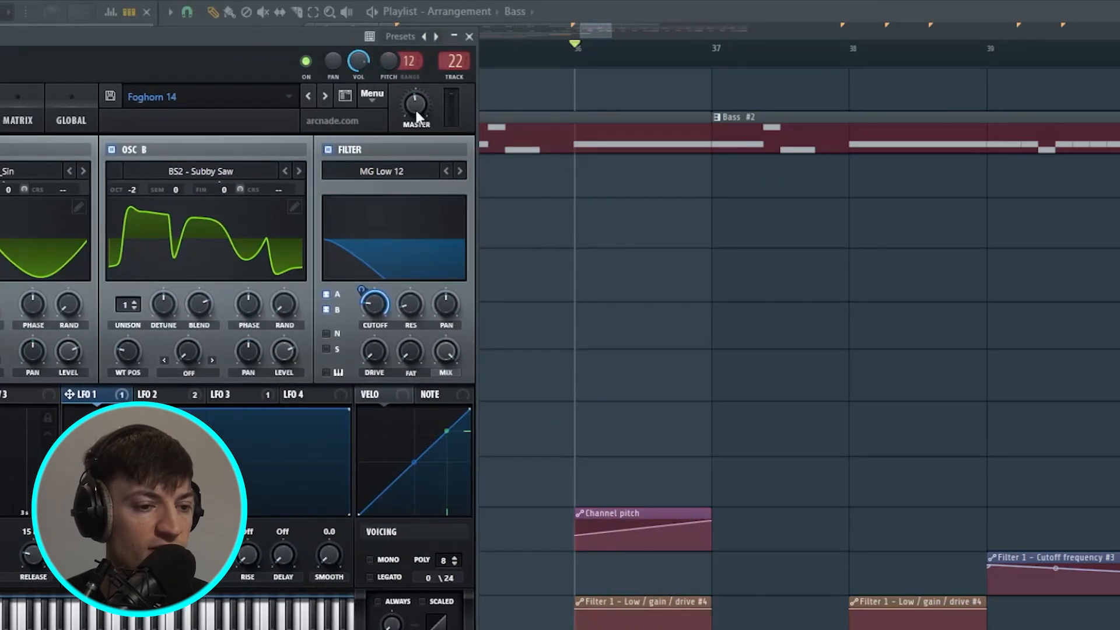
key("space")
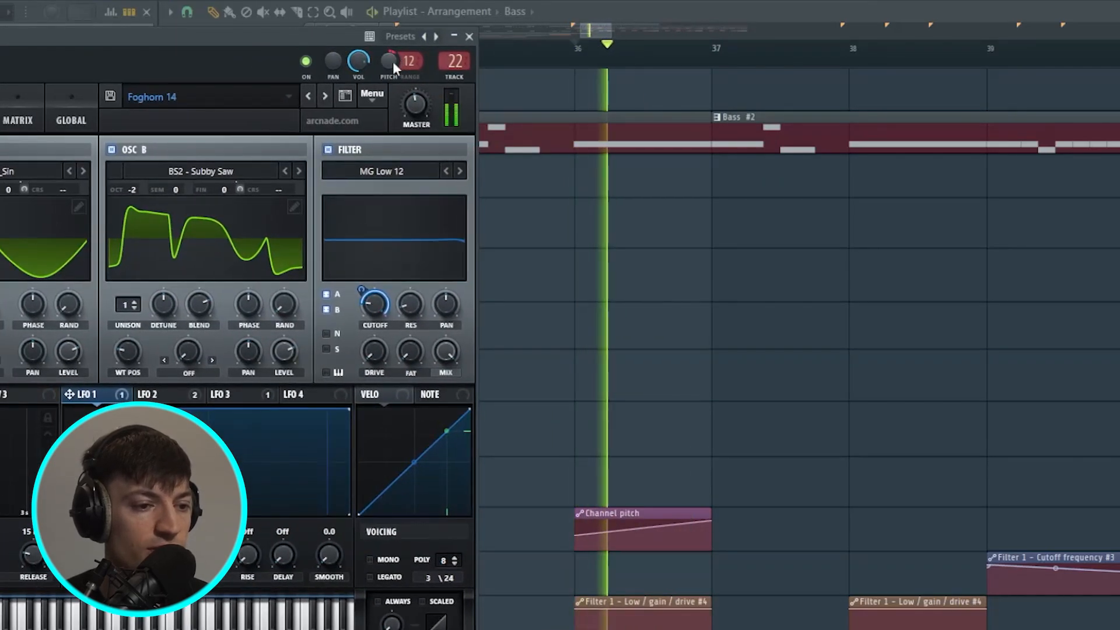
key("space")
left_click(469, 37)
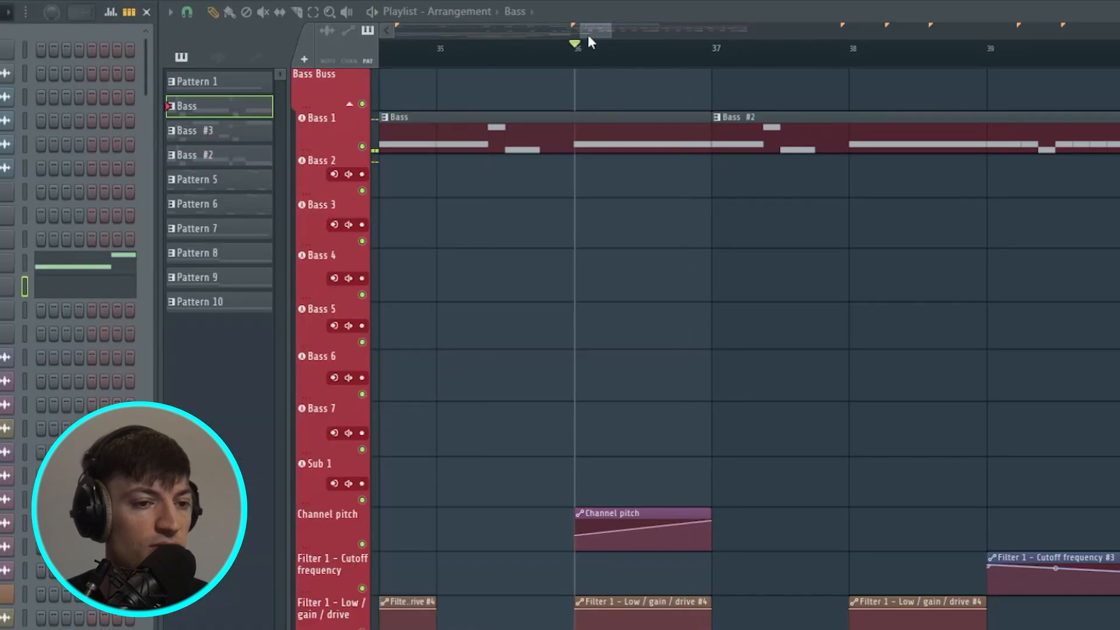
Play the Bass #2 section from bar 39, where the Filter 1 - Cutoff frequency #3 automation begins
mouse_move(606, 35)
left_mouse_down()
mouse_move(640, 34)
mouse_move(600, 37)
mouse_move(619, 34)
left_mouse_up()
mouse_move(647, 34)
left_mouse_down()
mouse_move(707, 35)
mouse_move(642, 34)
mouse_move(668, 33)
left_mouse_up()
left_click(629, 52)
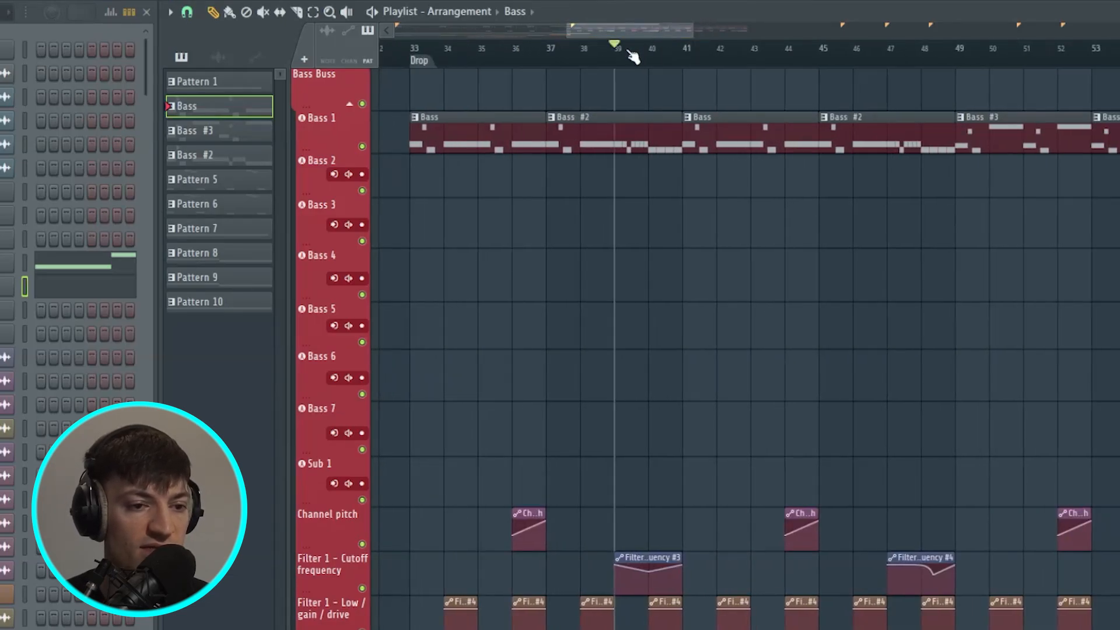
scroll(630, 54, "up", 3)
scroll(634, 59, "up", 2)
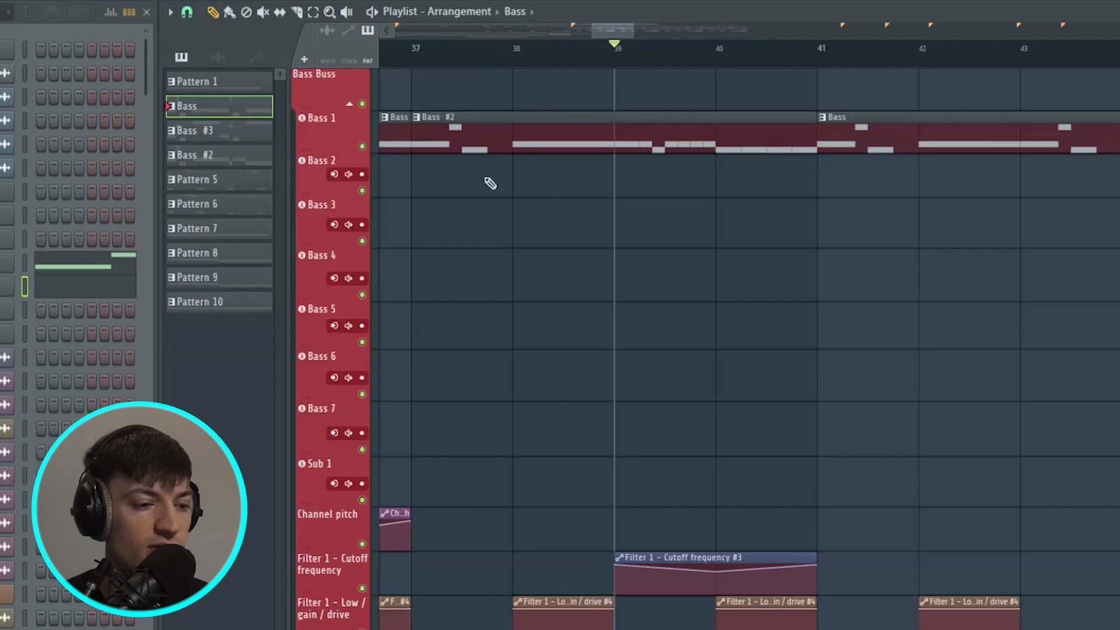
key("space")
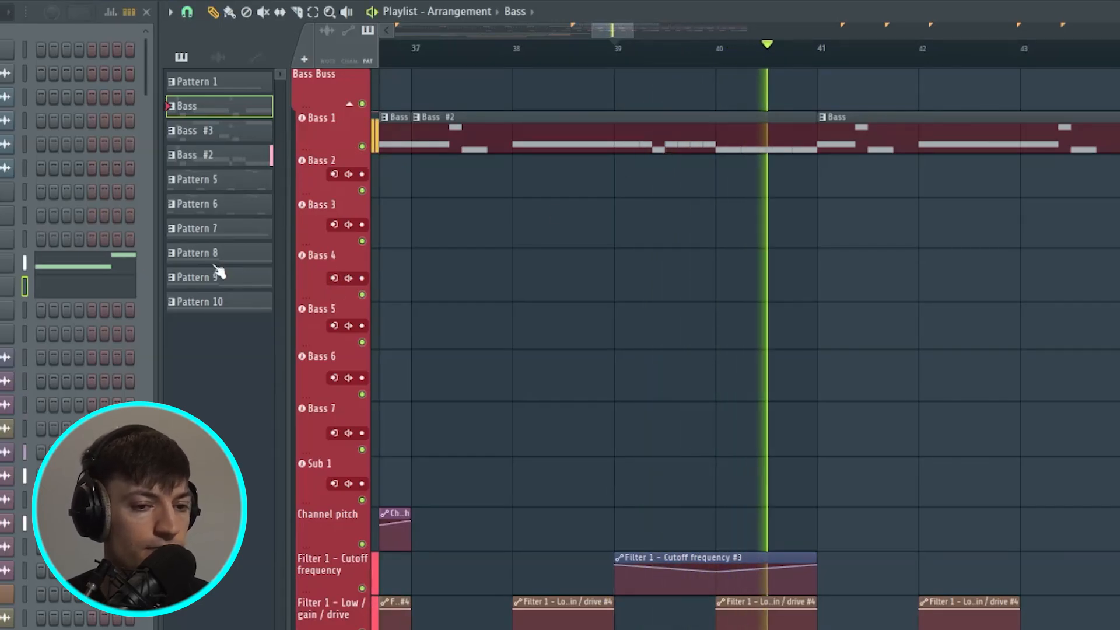
key("space")
Review and play the Bass #2 pattern's Serum #3 notes in the piano roll, from its first bar to the closing C#4 notes
left_click(110, 270)
left_click_drag(396, 64, 576, 83)
left_click(1032, 44)
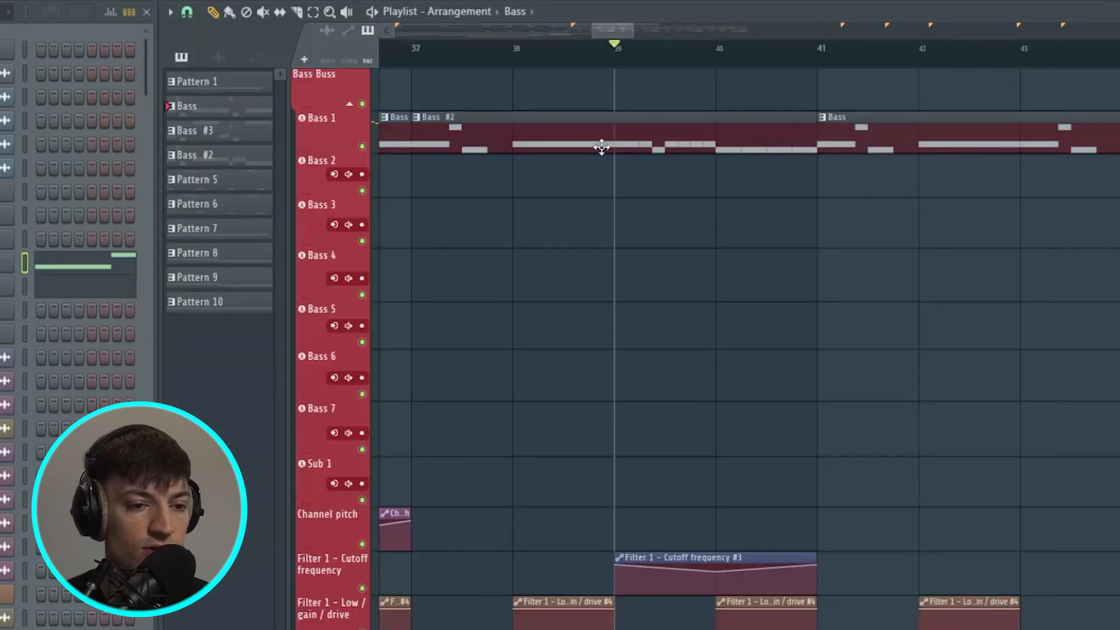
left_click(601, 147)
left_click(112, 275)
key("space")
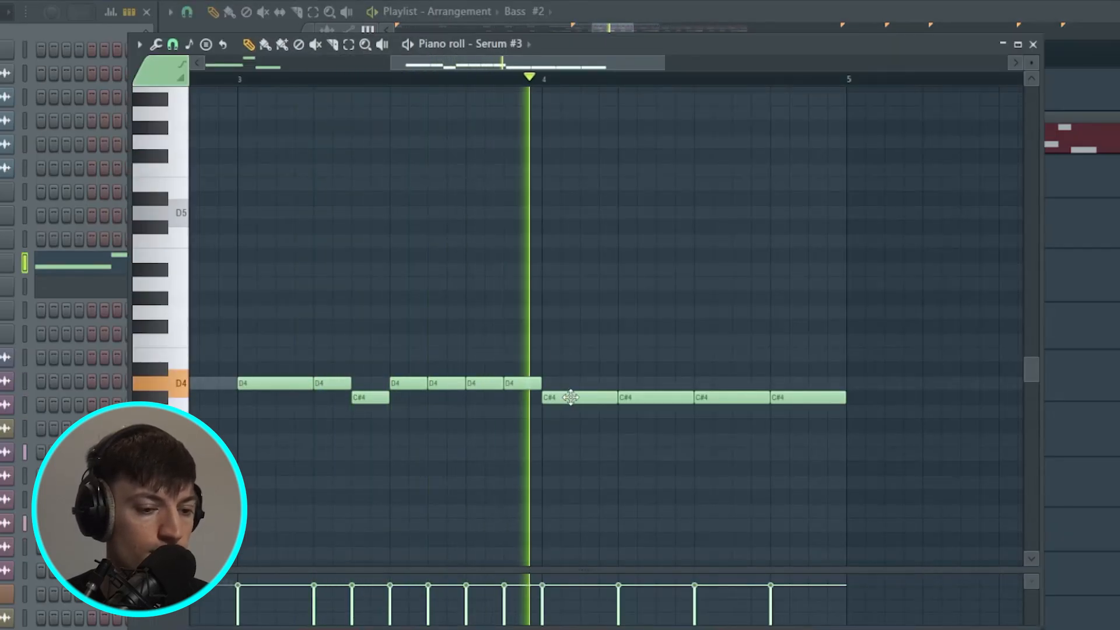
key("space")
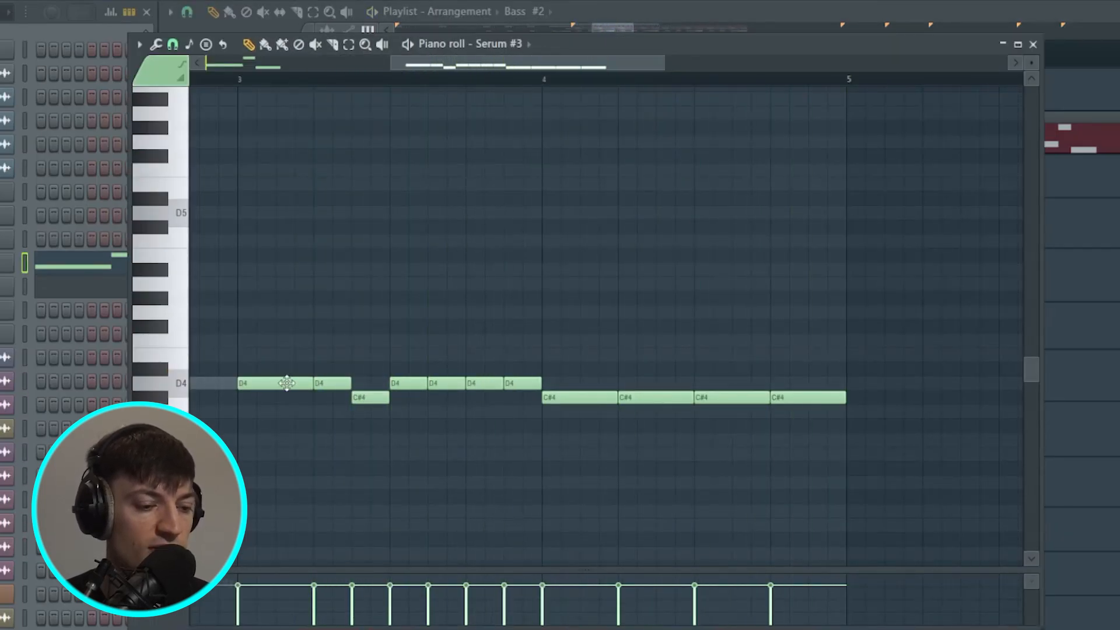
left_click_drag(386, 68, 203, 69)
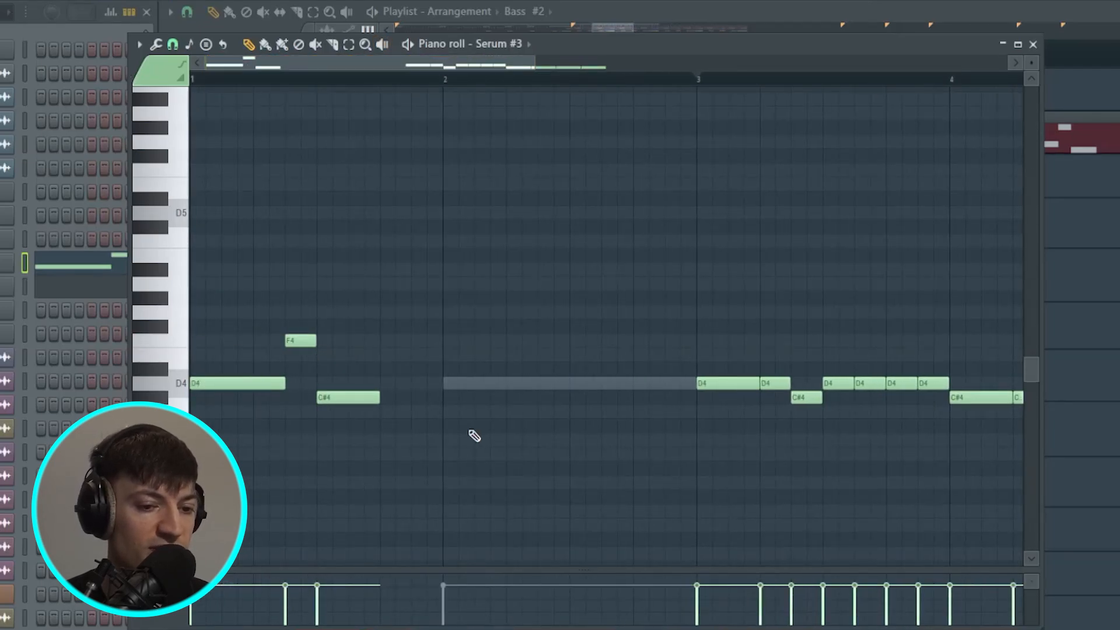
key("Escape")
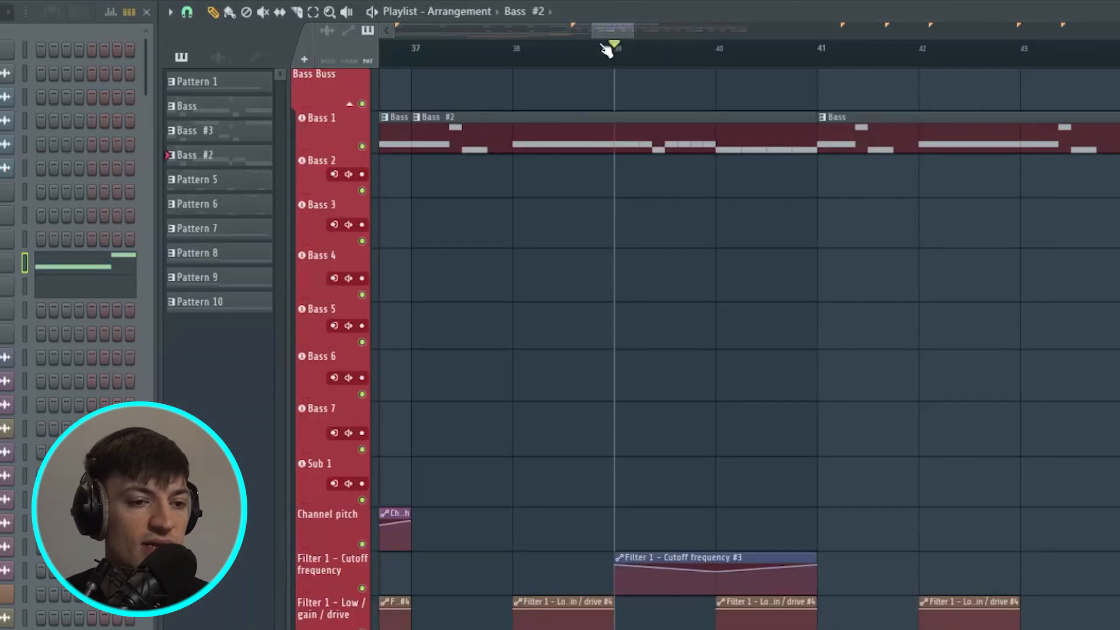
Examine the Filter 1 - Low / gain / drive #4 automation between bars 34 and 35 against the notes of the Bass clip
left_click_drag(595, 30, 577, 50)
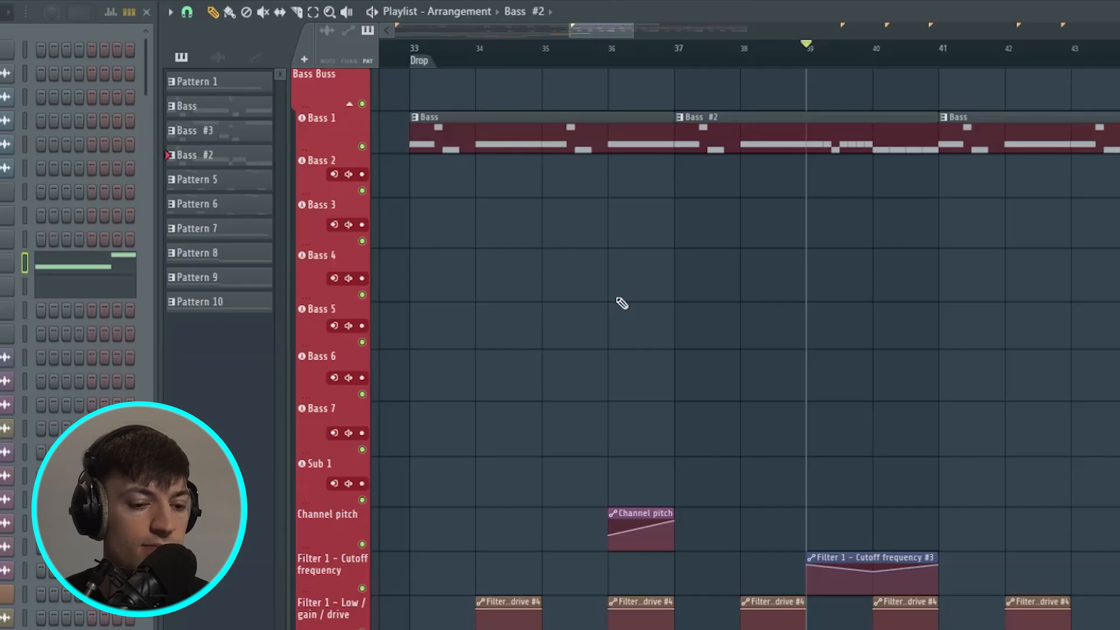
scroll(814, 526, "down", 1)
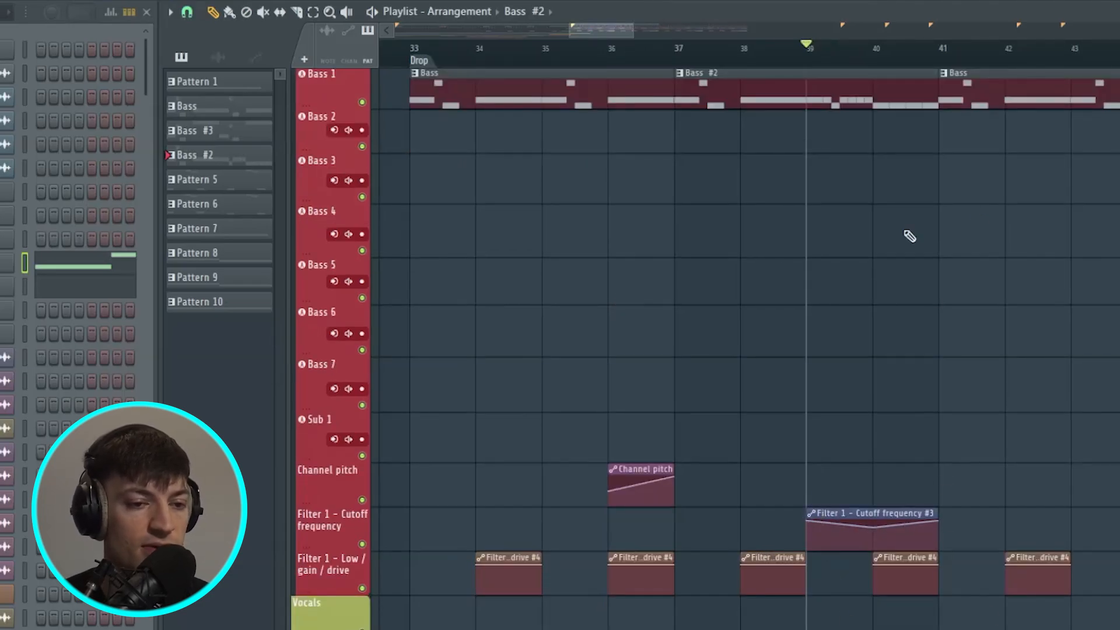
mouse_move(607, 29)
left_mouse_down()
mouse_move(657, 36)
mouse_move(604, 51)
left_mouse_up()
scroll(590, 331, "up", 1)
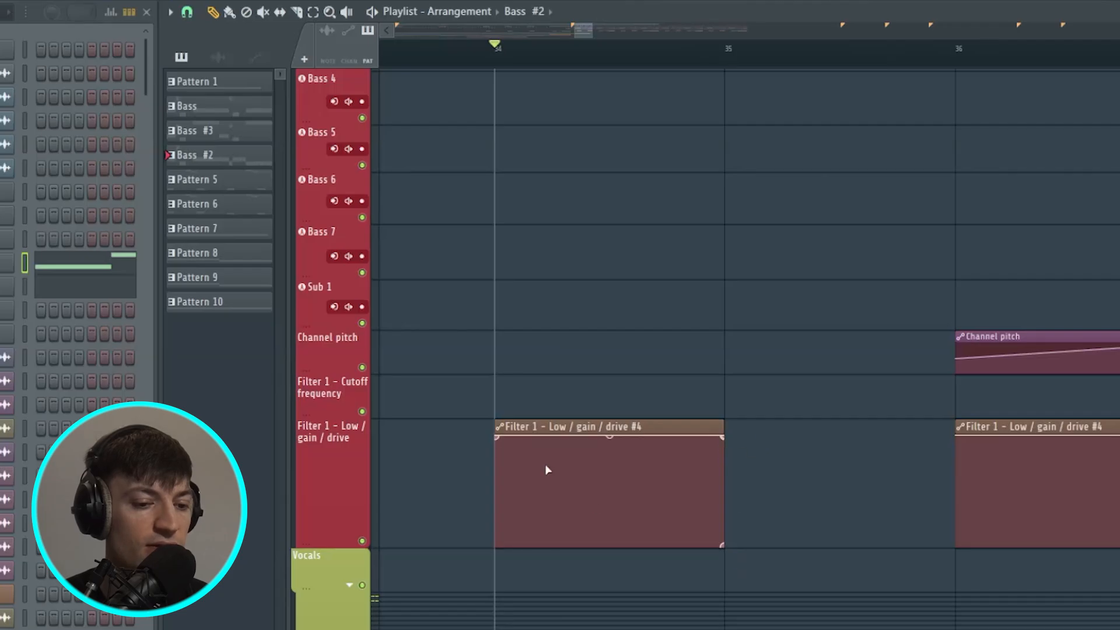
scroll(758, 359, "up", 4)
scroll(700, 360, "up", 4)
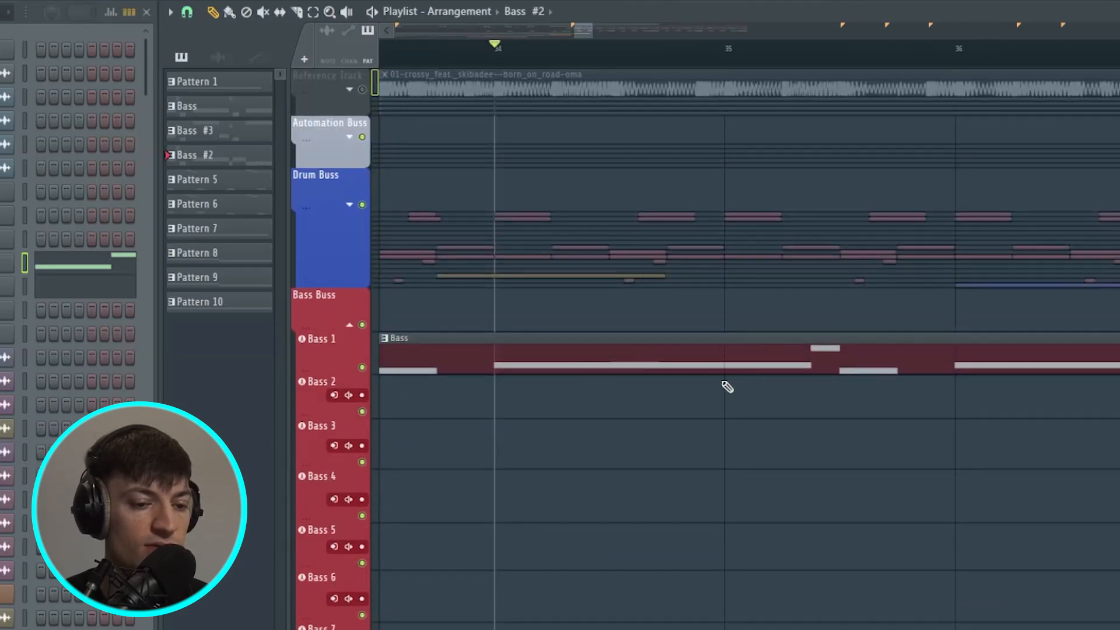
scroll(735, 397, "down", 10)
left_click(726, 44)
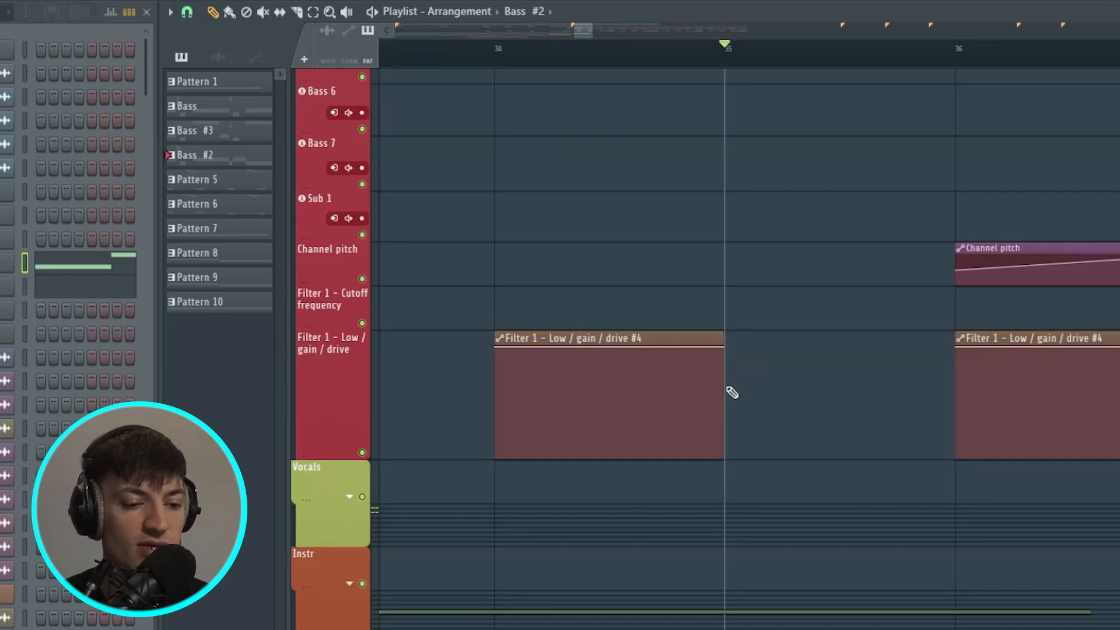
scroll(723, 297, "up", 5)
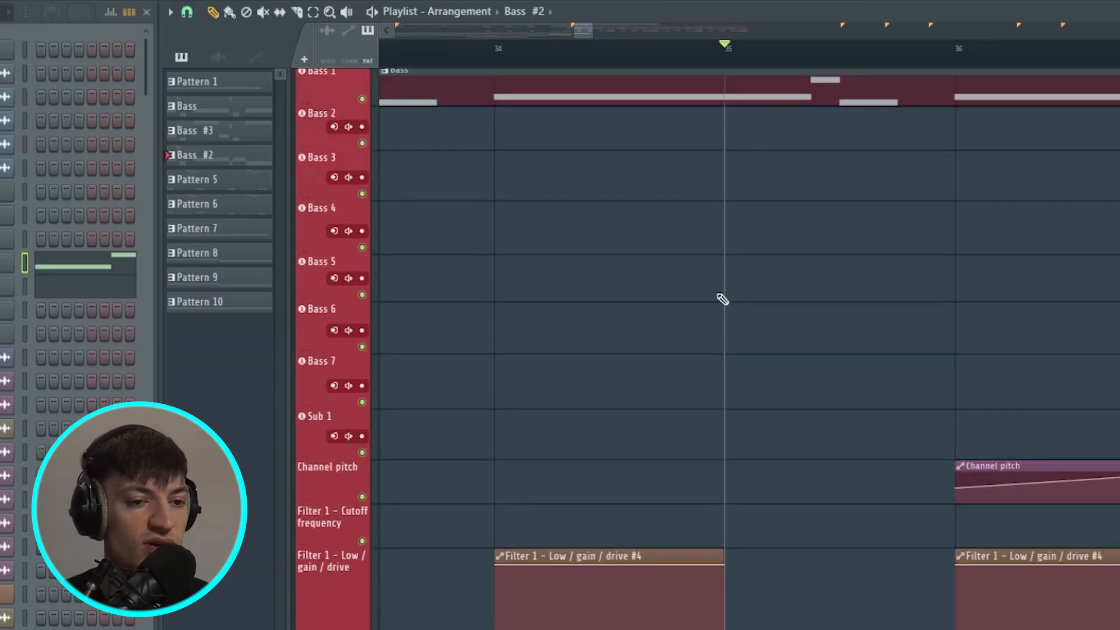
scroll(583, 69, "down", 4)
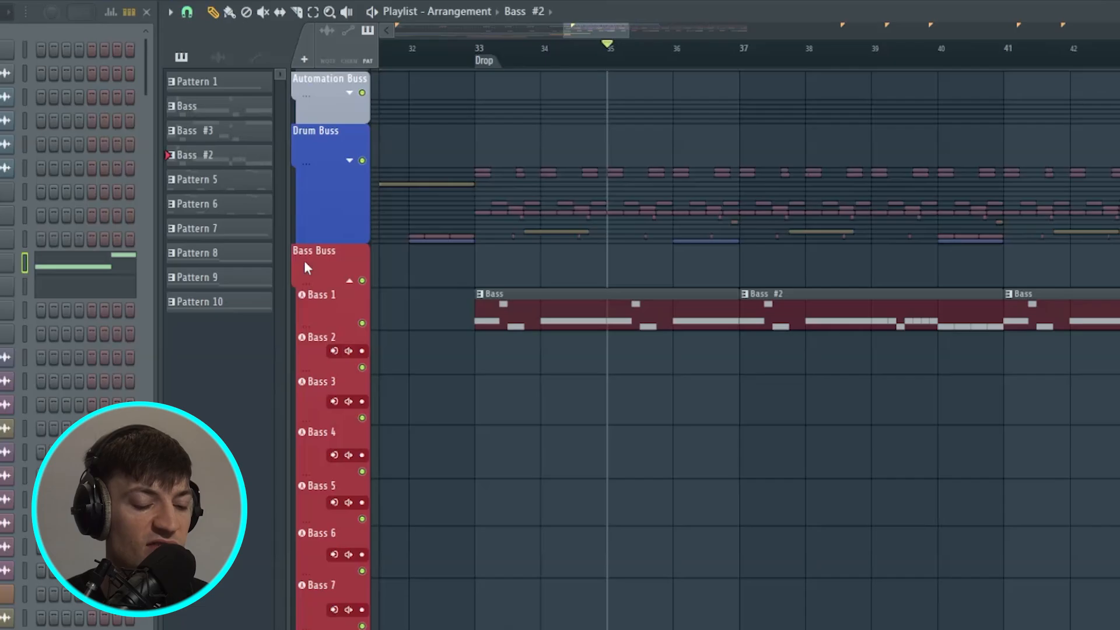
Play the drop from bar 33 with the Bass 1 mixer track selected to check its level
left_click(482, 47)
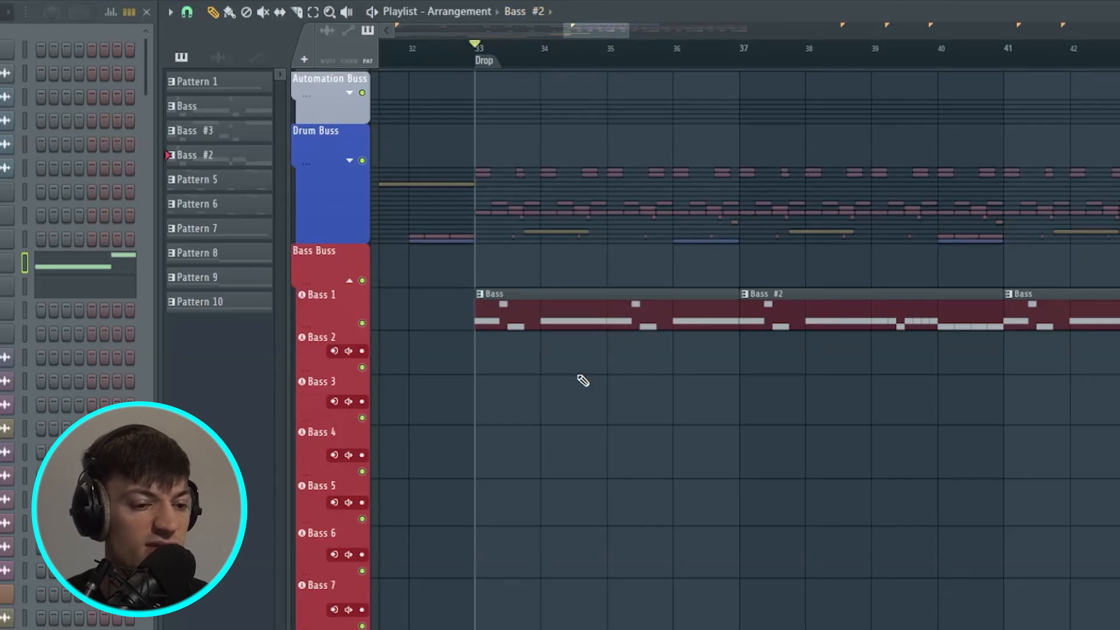
scroll(570, 382, "up", 1)
scroll(574, 384, "down", 2)
key("F9")
left_click(308, 228)
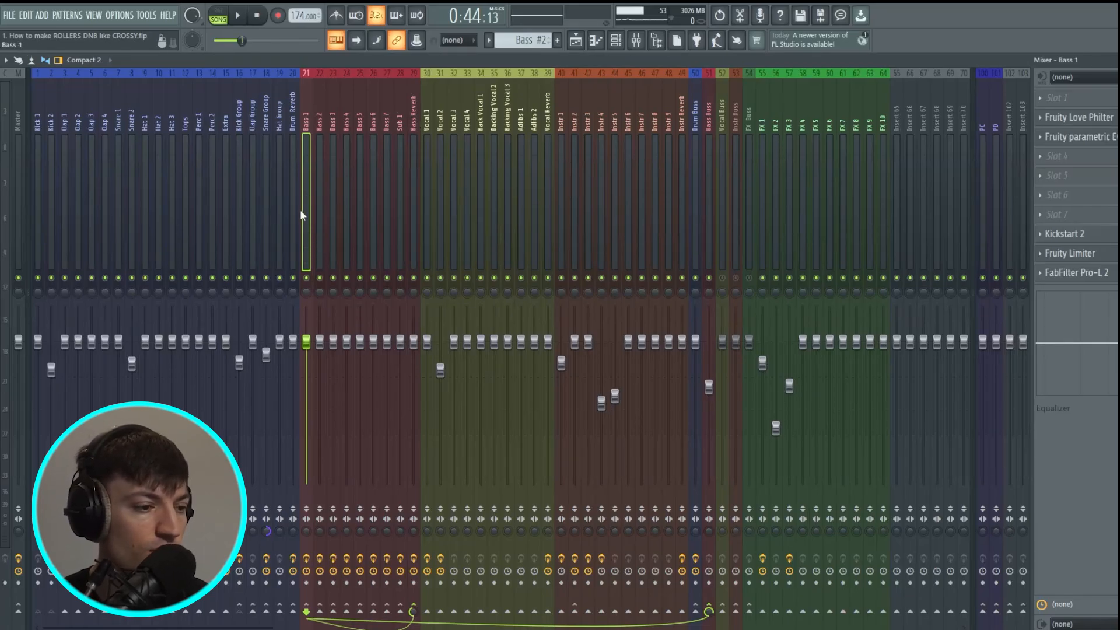
key("space")
key("space")
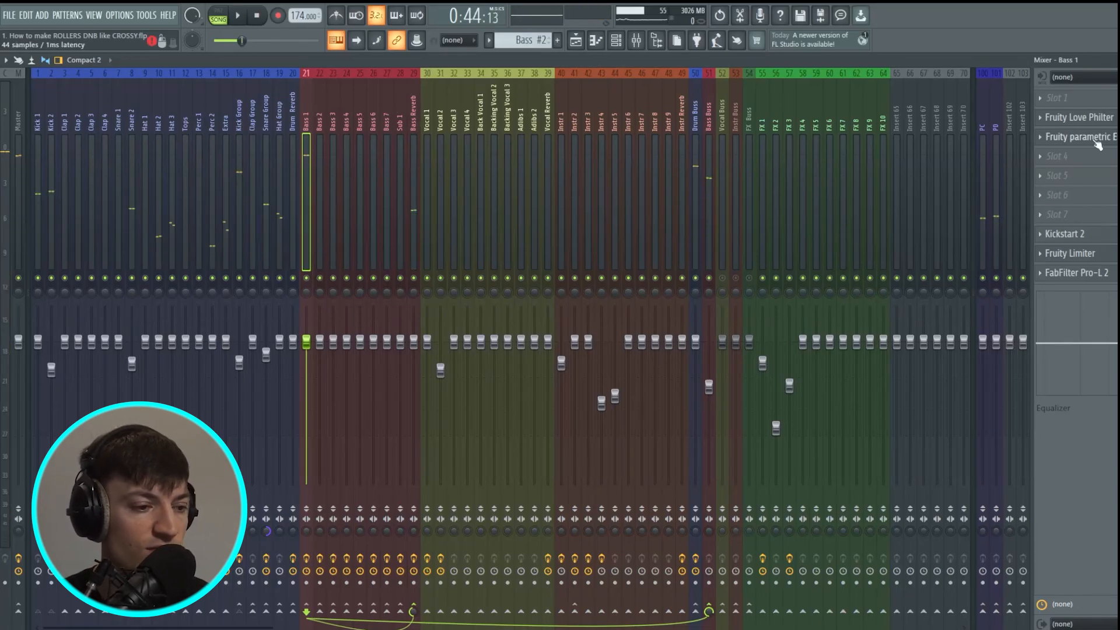
Inspect Bass 1's Fruity parametric EQ 2 curve and its Kickstart 2 sidechain, playing the drop to watch the ducking
left_click(1079, 137)
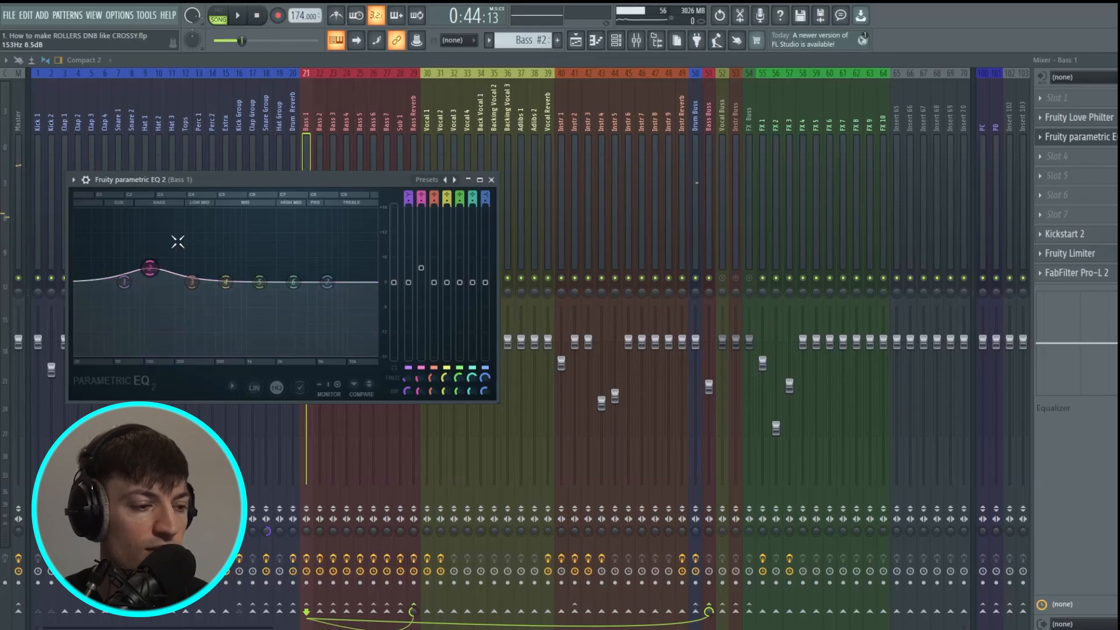
left_click_drag(277, 180, 311, 177)
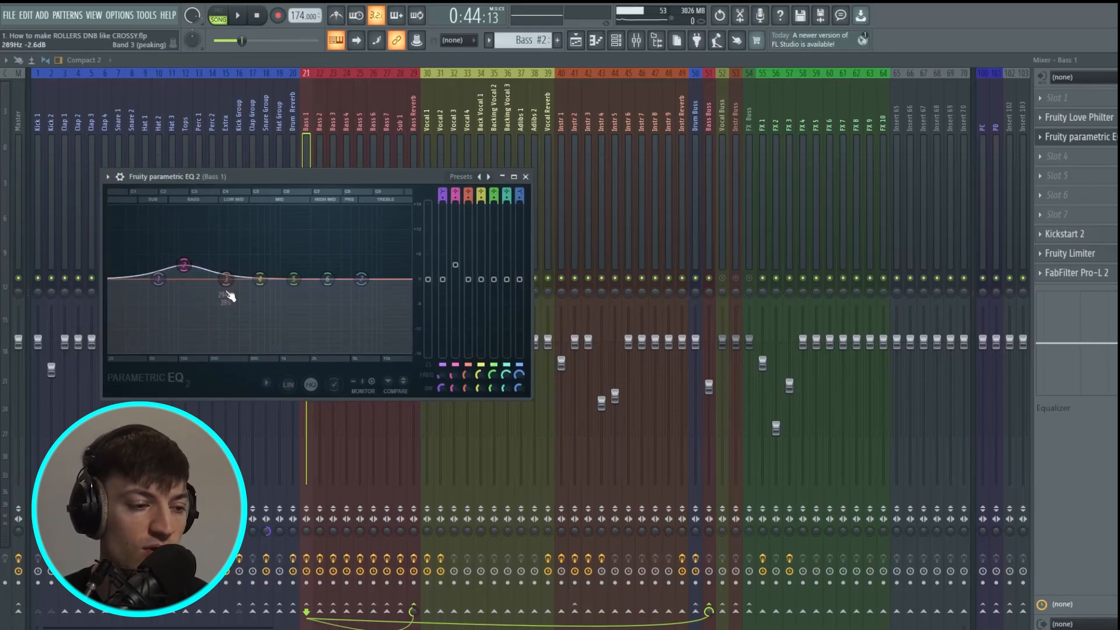
left_click(527, 176)
left_click(1062, 233)
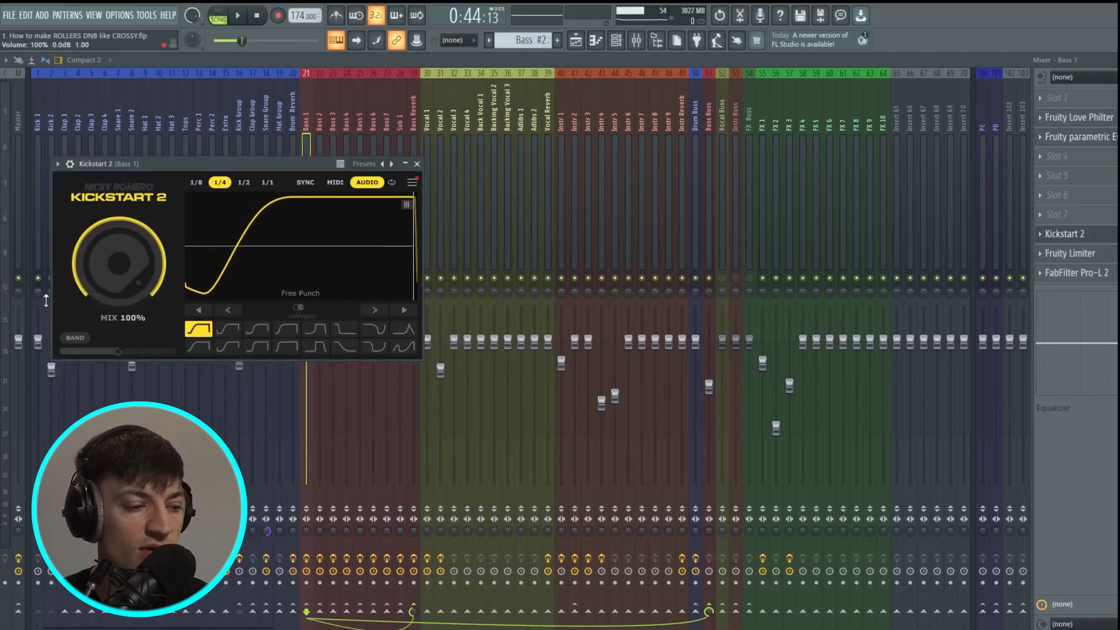
key("space")
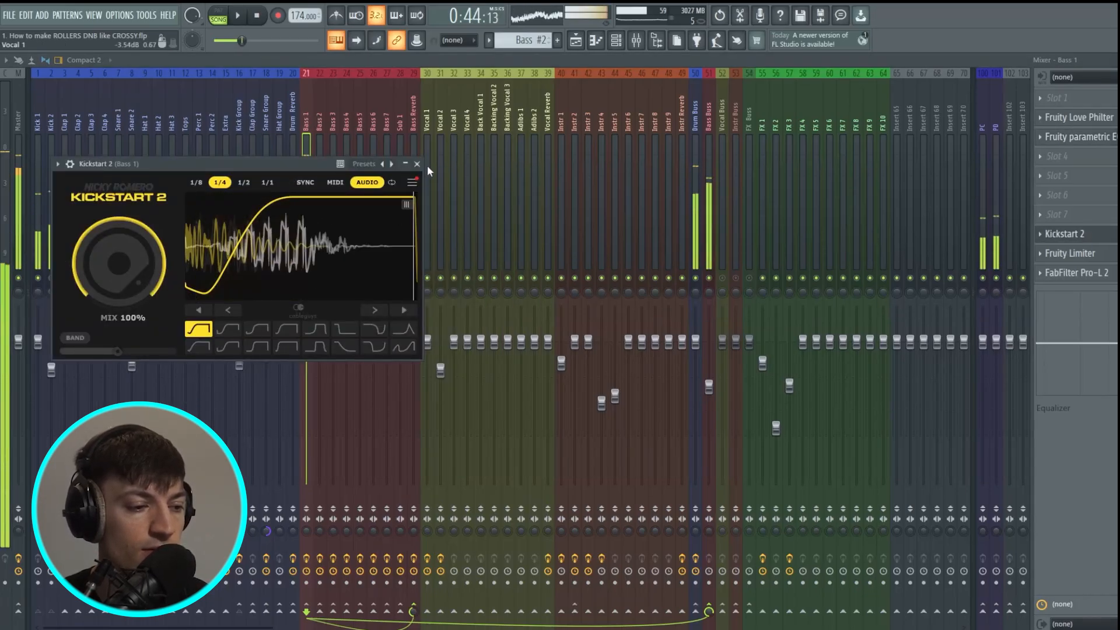
key("space")
left_click(417, 164)
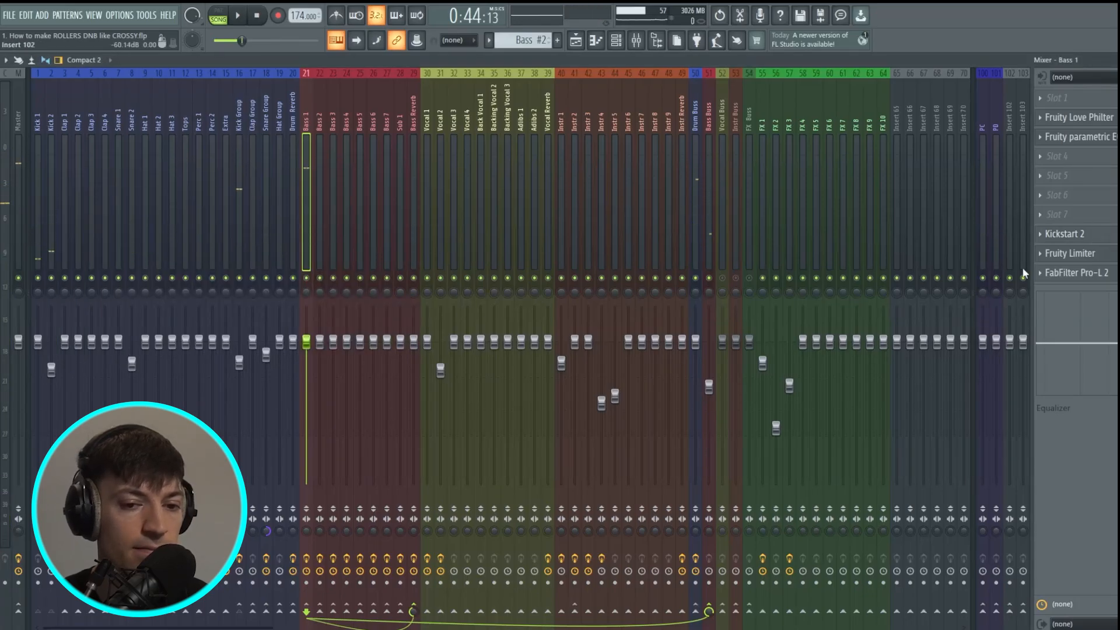
Check the FabFilter Pro-L 2 gain on Bass 1 and play the drop through the complete effects chain
left_click(1076, 273)
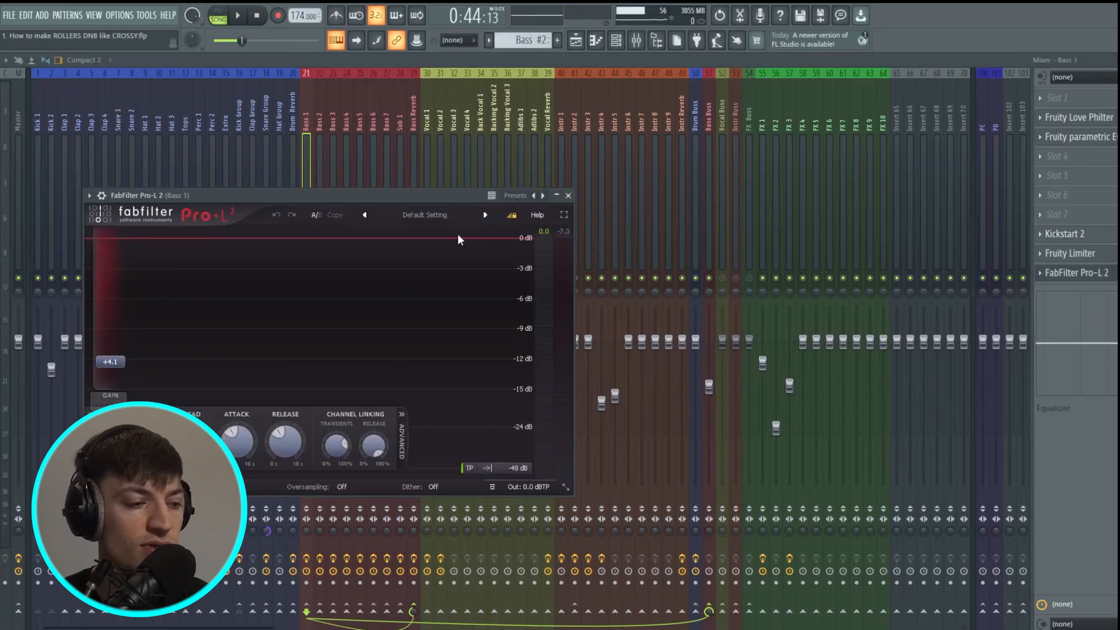
left_click(568, 196)
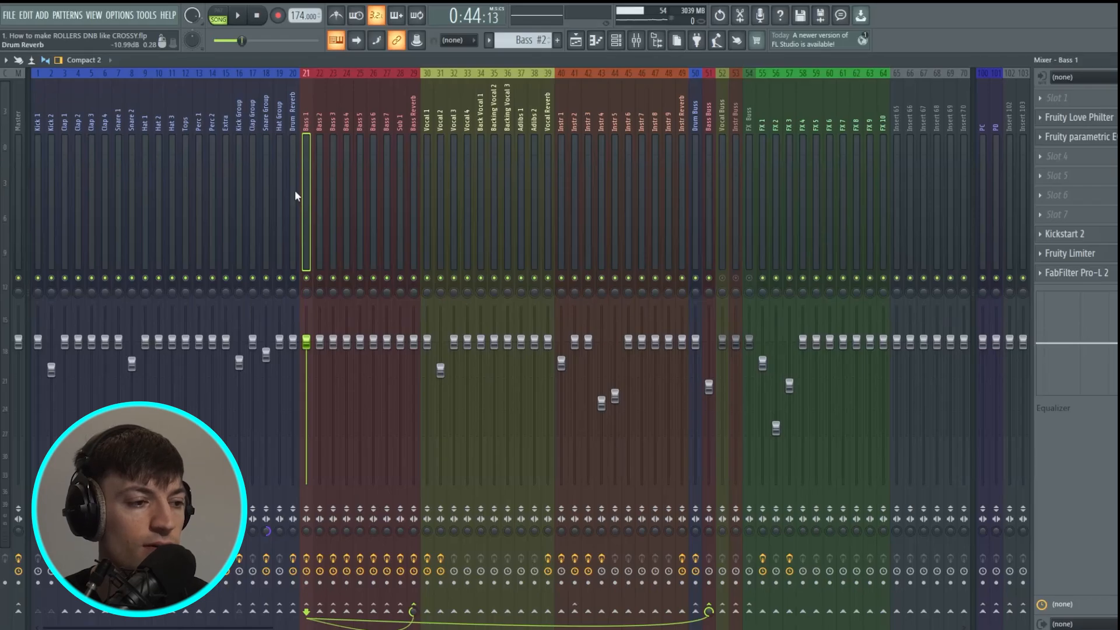
key("space")
key("space")
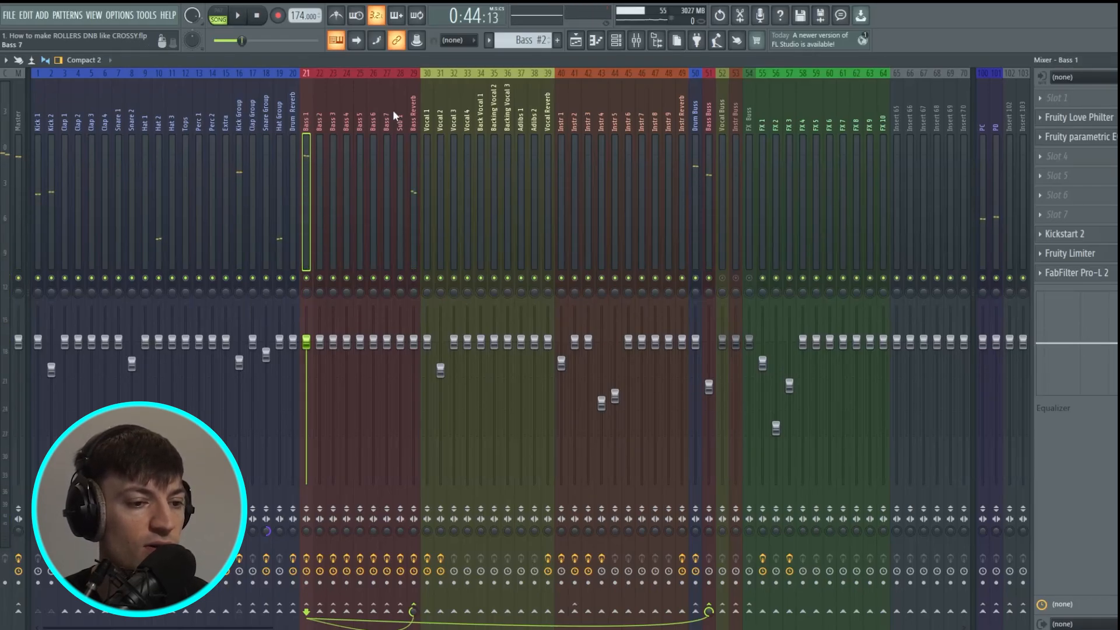
Select the Bass Buss mixer track and play the drop to check the combined bass level
left_click(712, 202)
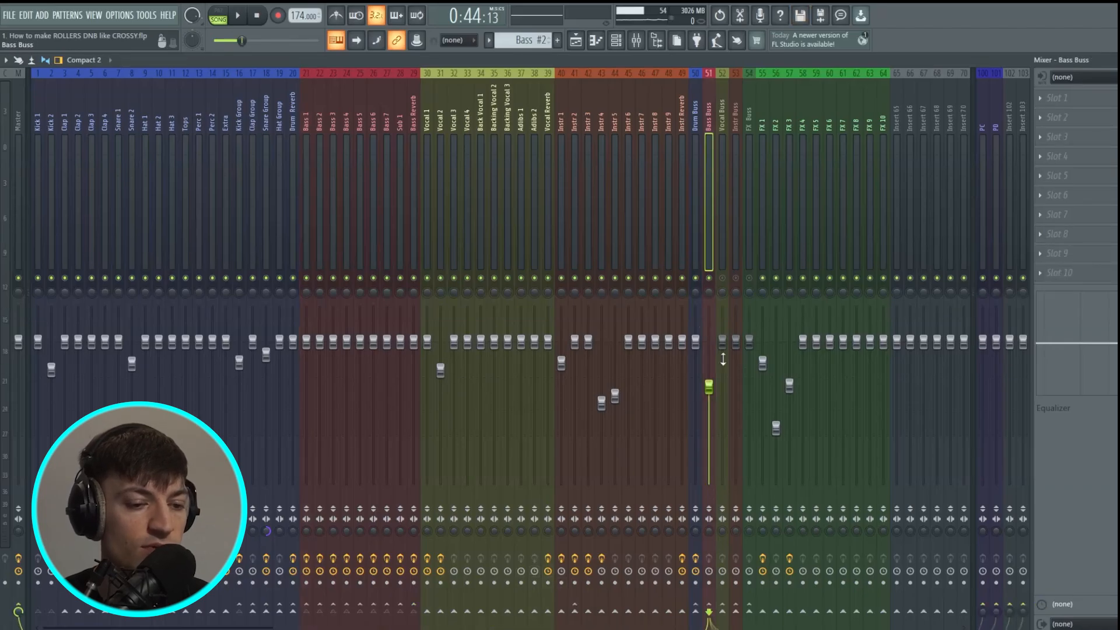
key("space")
key("space")
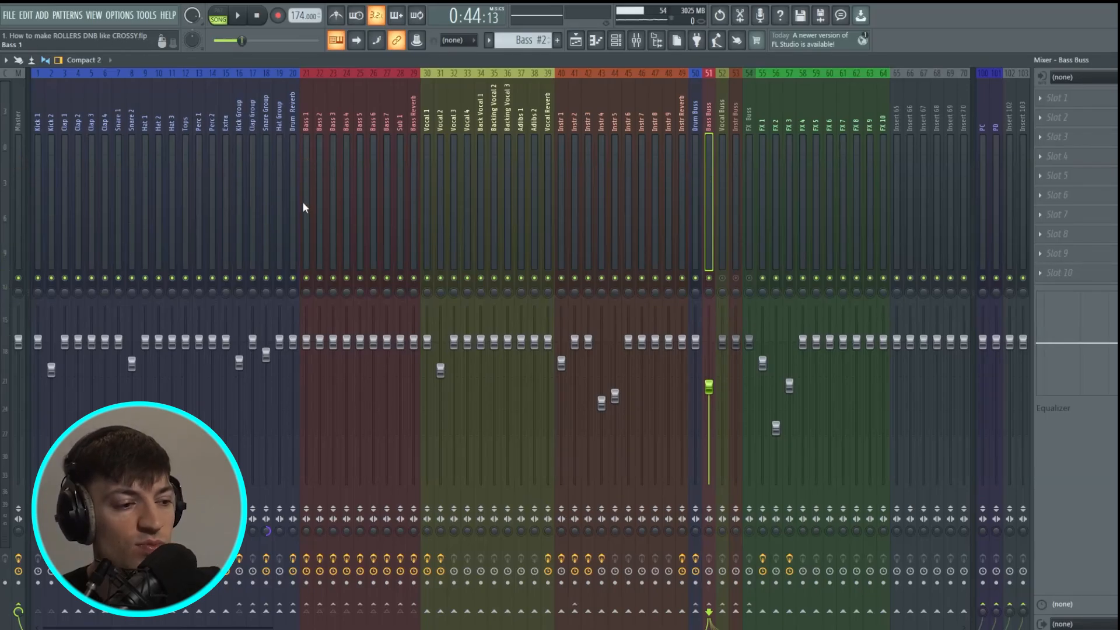
Look through the effect slots of the other bass mixer tracks, including Bass 5, and return to Bass 1
left_click(400, 201)
left_click(333, 204)
left_click(377, 197)
left_click(360, 199)
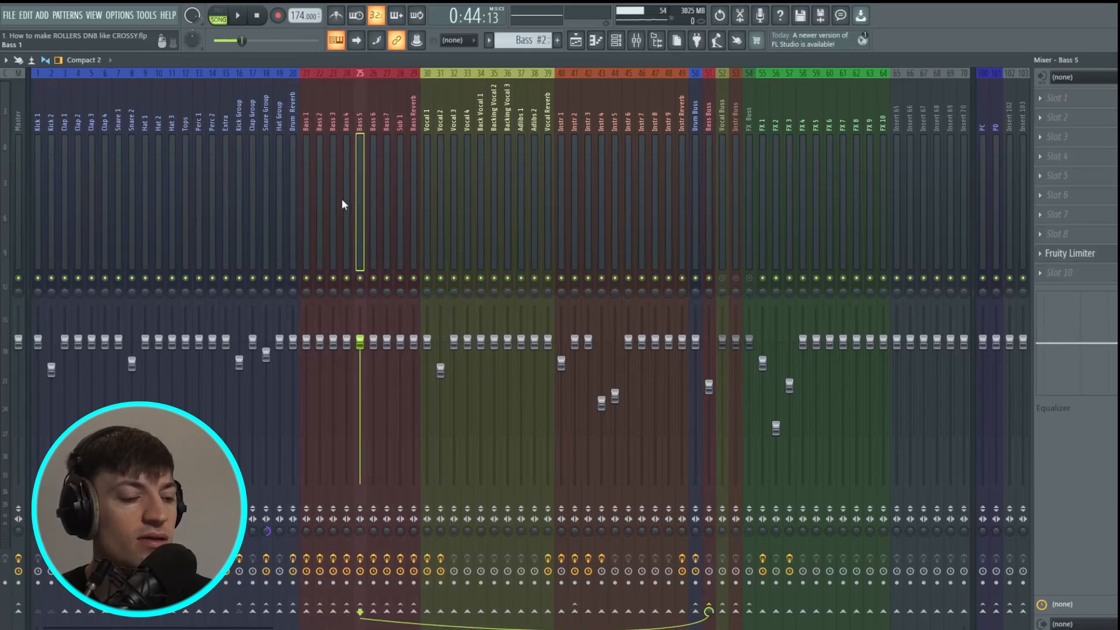
left_click(307, 210)
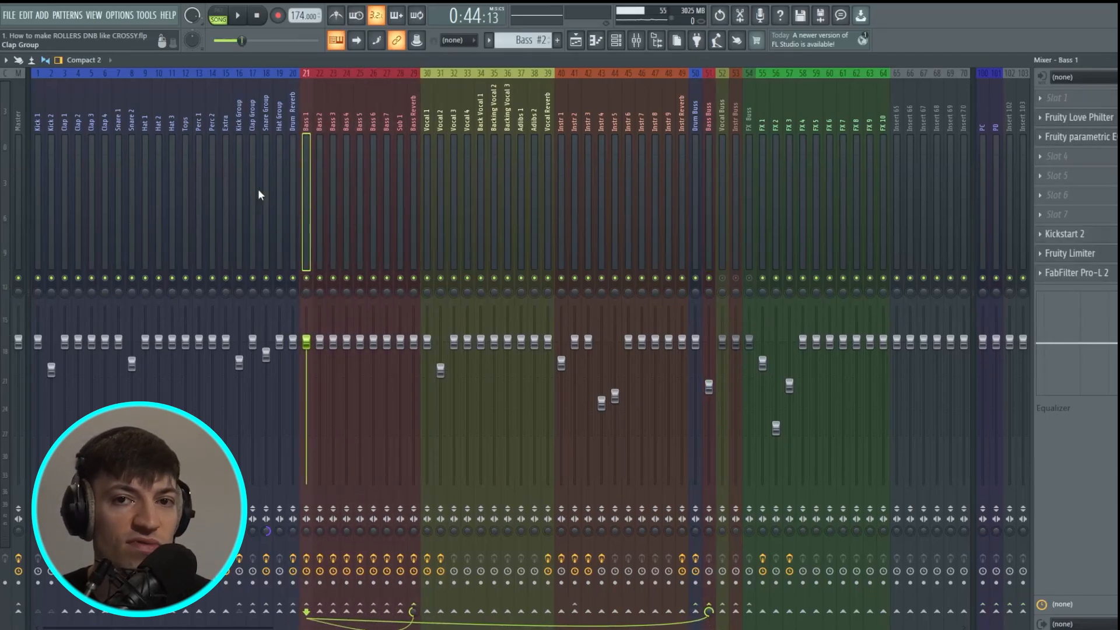
Compare the effect slots of the Bass Buss, Sub 1 and Bass 1 mixer tracks, finishing on Bass 2
left_click(718, 406)
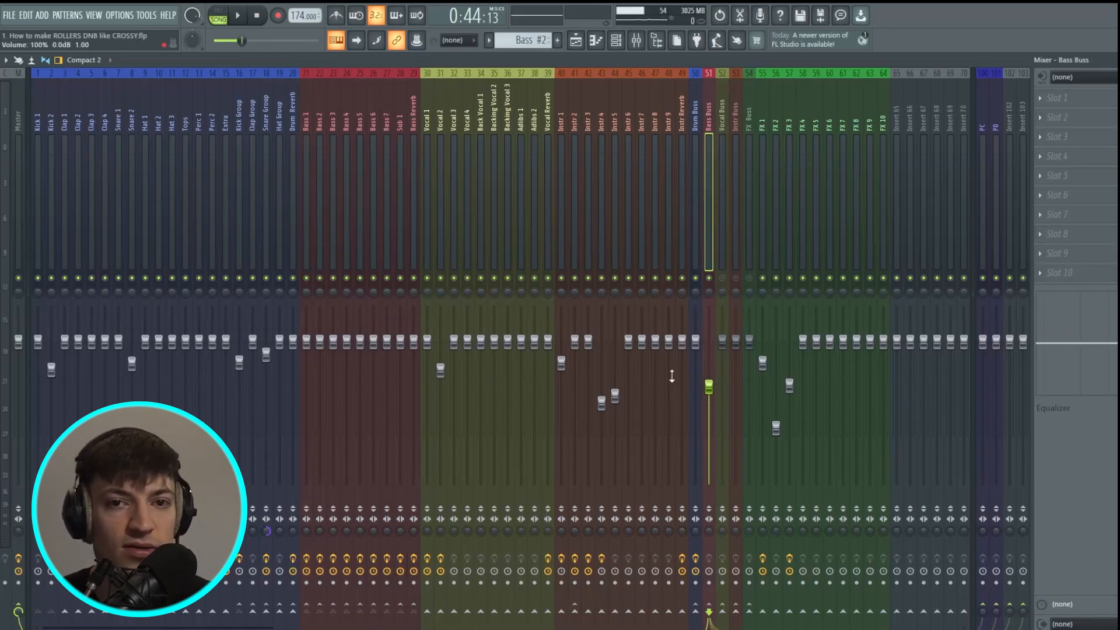
left_click(401, 156)
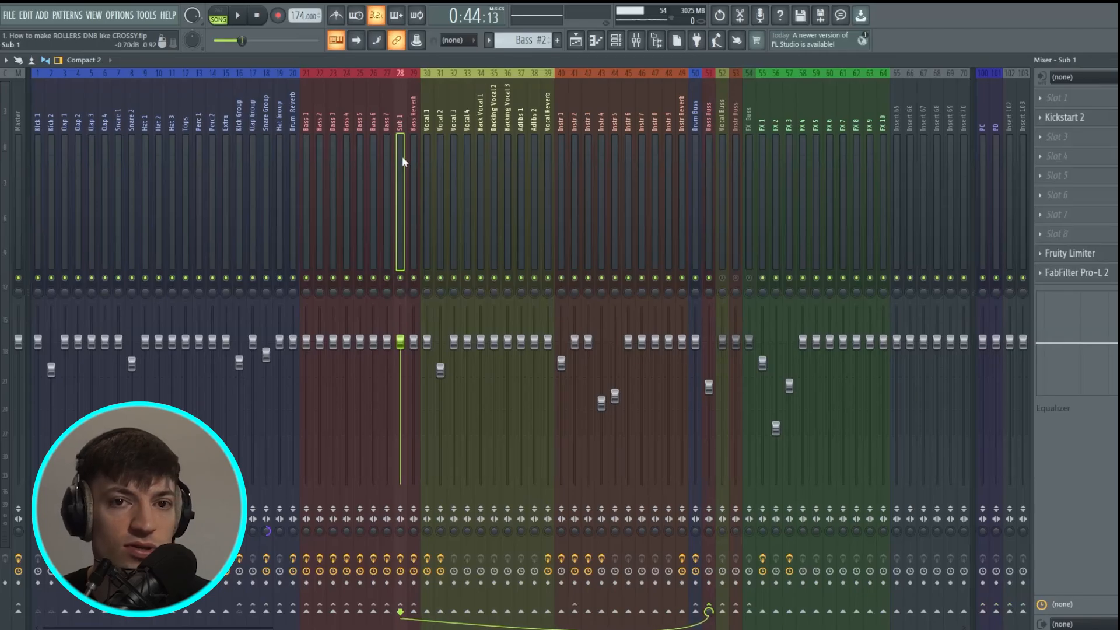
left_click(306, 164)
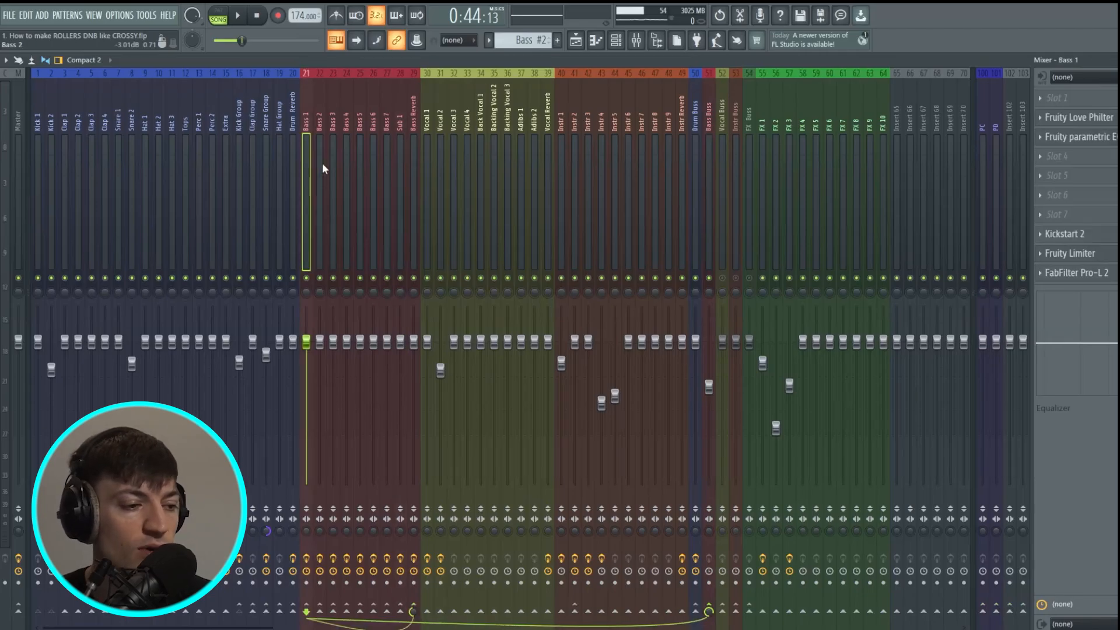
left_click(400, 143)
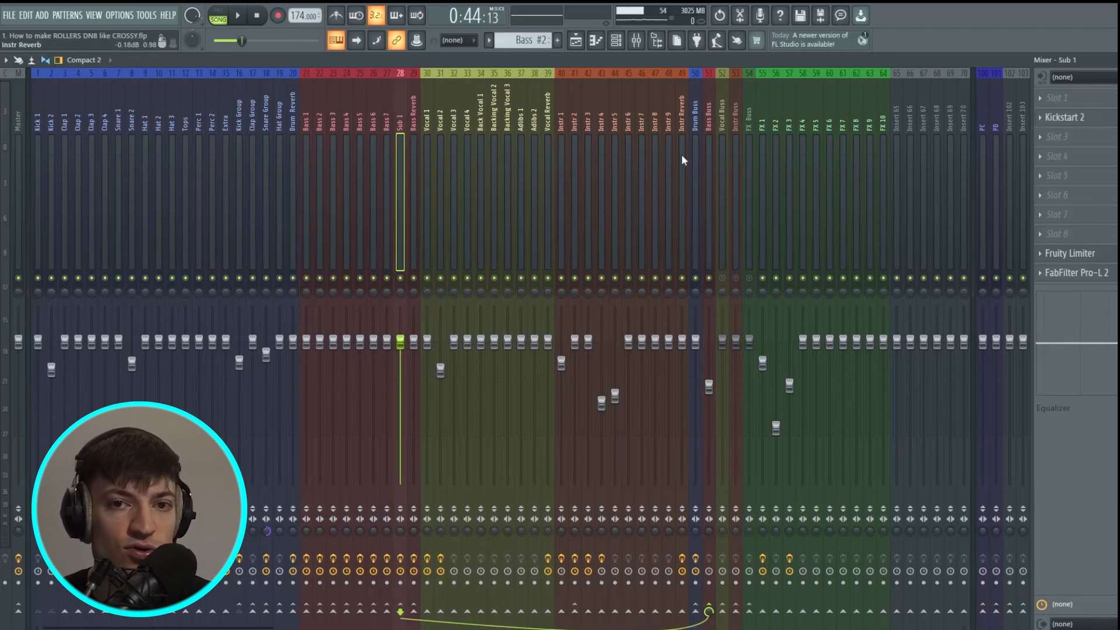
left_click(332, 162)
left_click(319, 170)
left_click(307, 170)
left_click(322, 169)
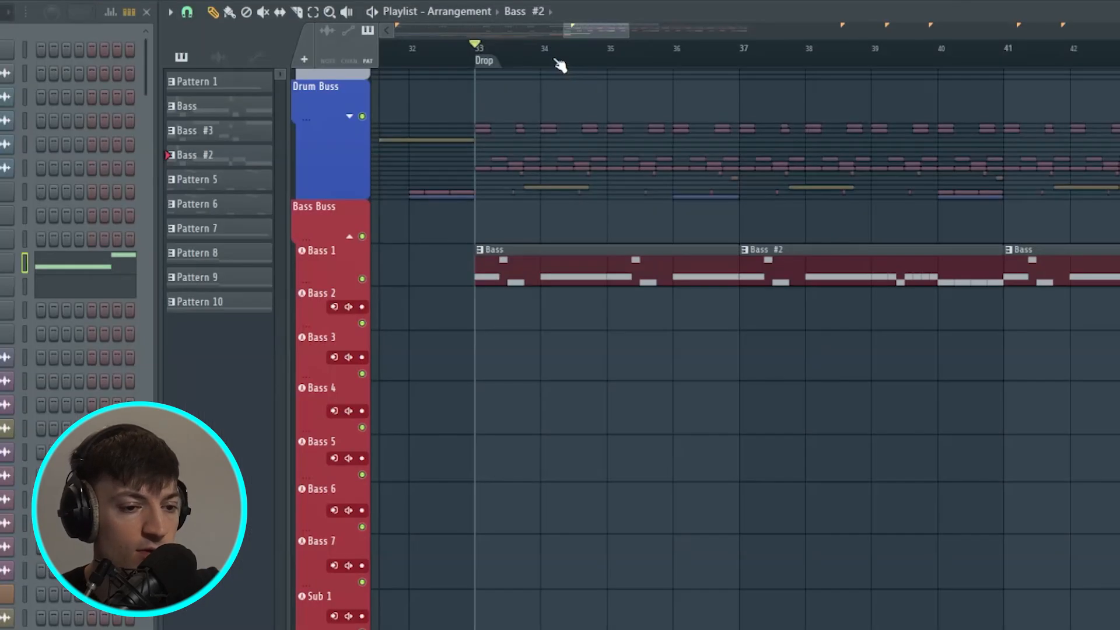
Play the drop from bar 33 and check Bass 2's level in the mixer
key("space")
left_click(53, 291)
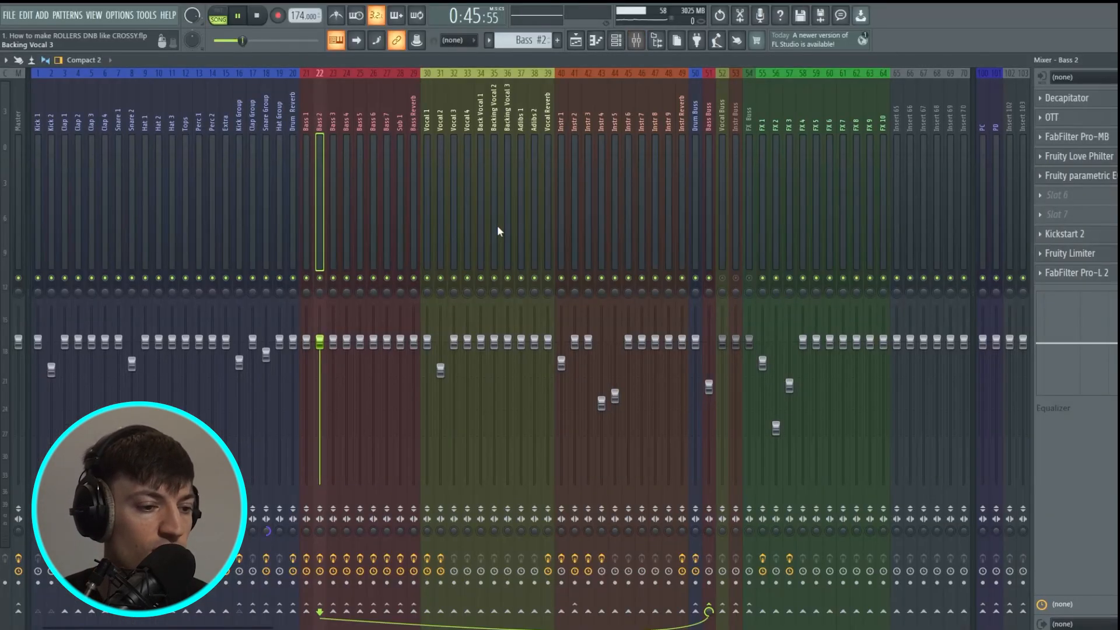
key("space")
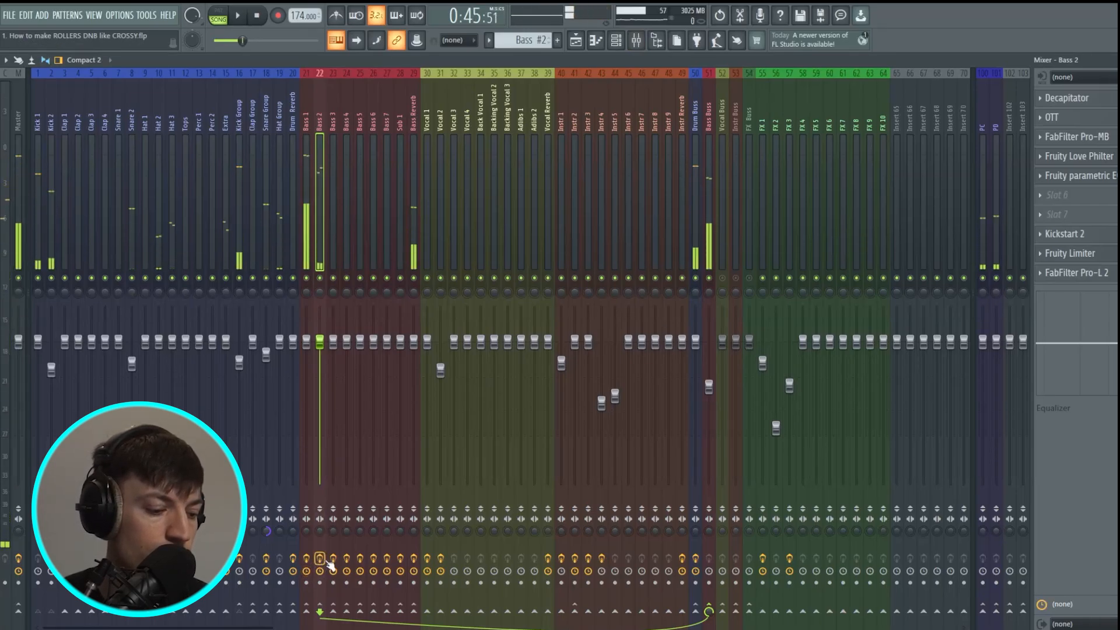
key("space")
Inspect Bass 2's effect chain, including FabFilter Pro-MB, Kickstart 2 and the FabFilter Pro-L 2 gain, and return to the Bass Buss
left_click(1076, 99)
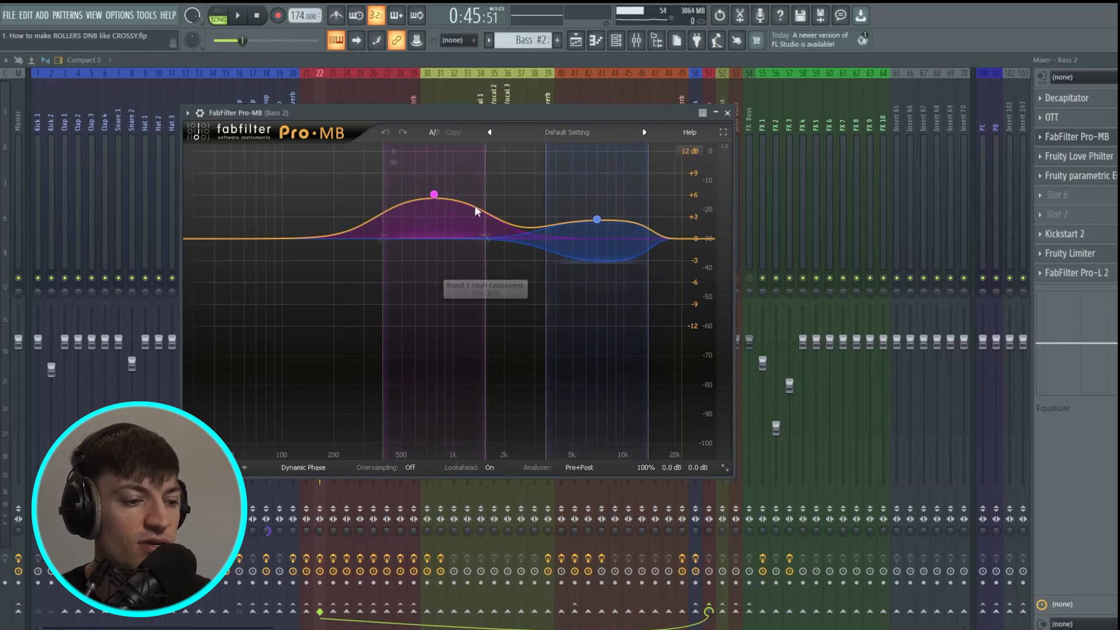
left_click(1076, 137)
left_click(1085, 176)
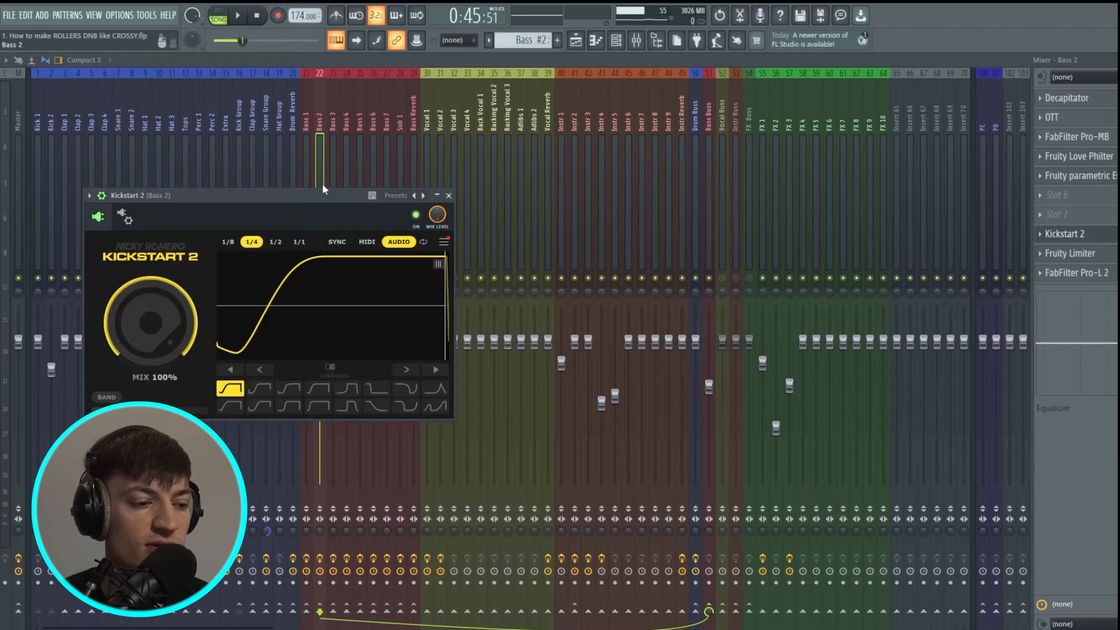
left_click(448, 195)
left_click(1076, 273)
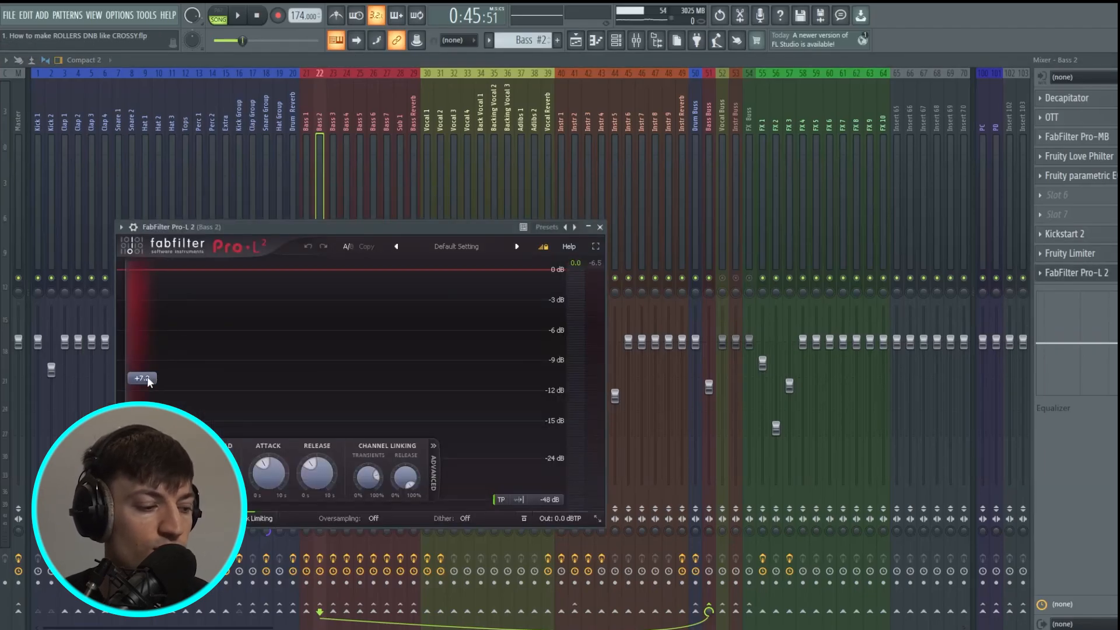
left_click(600, 227)
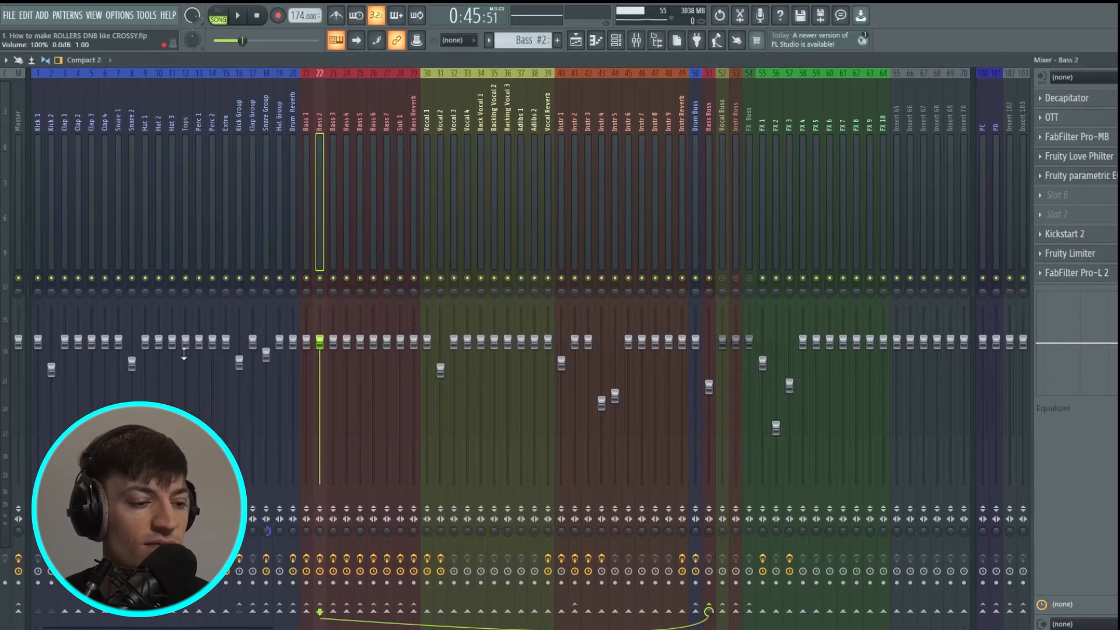
left_click(708, 145)
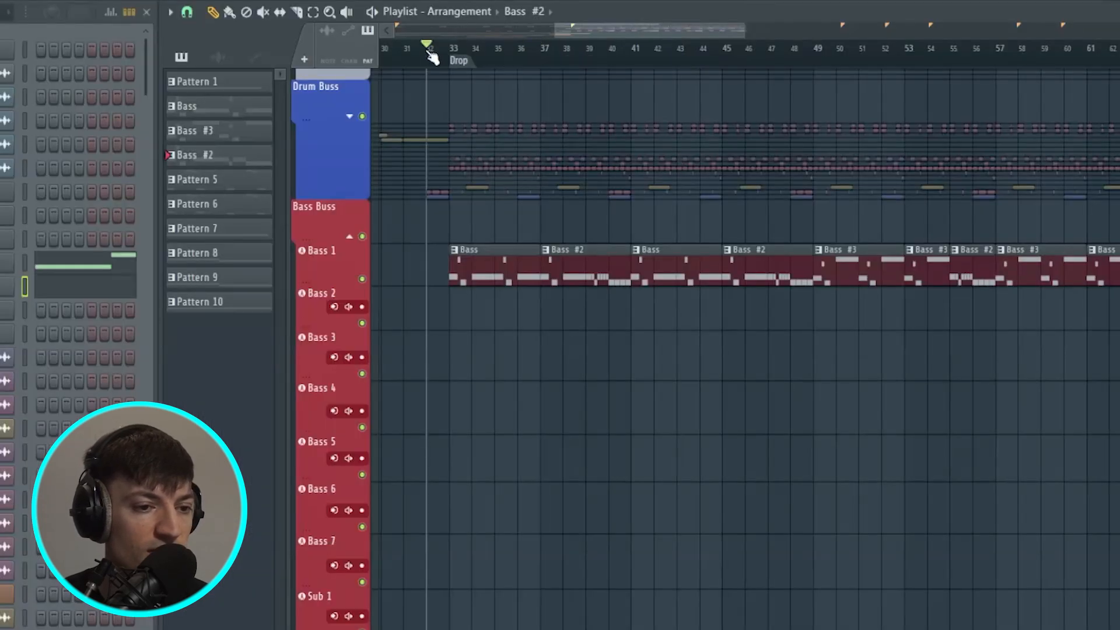
Play the second half of the drop from bar 49, where the Bass #3 pattern starts
left_click_drag(426, 46, 822, 59)
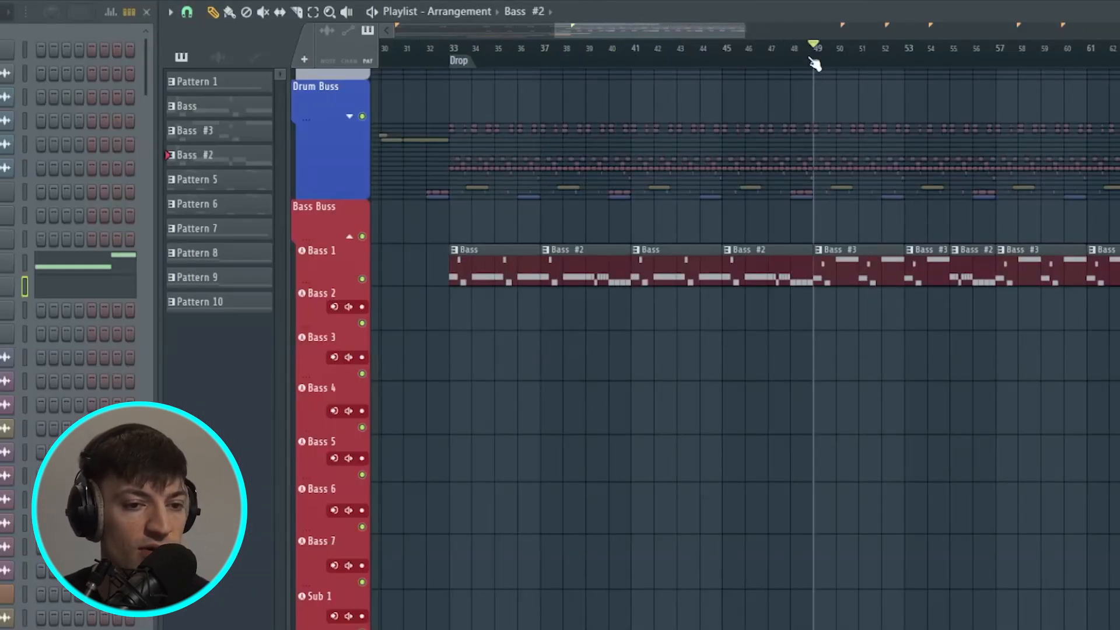
key("space")
left_click_drag(726, 31, 747, 28)
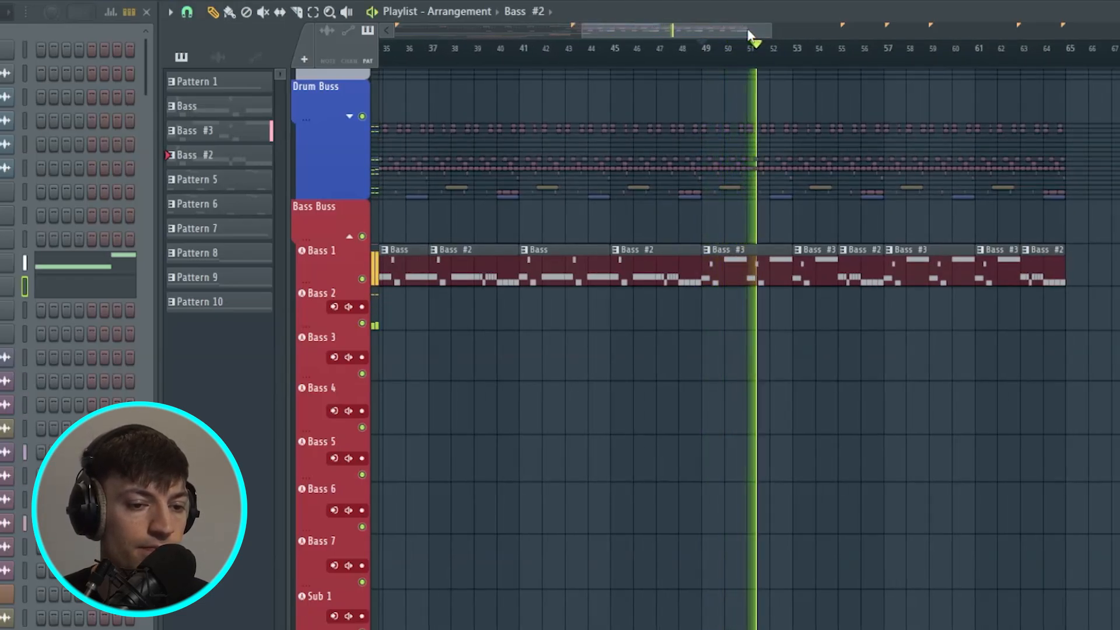
key("space")
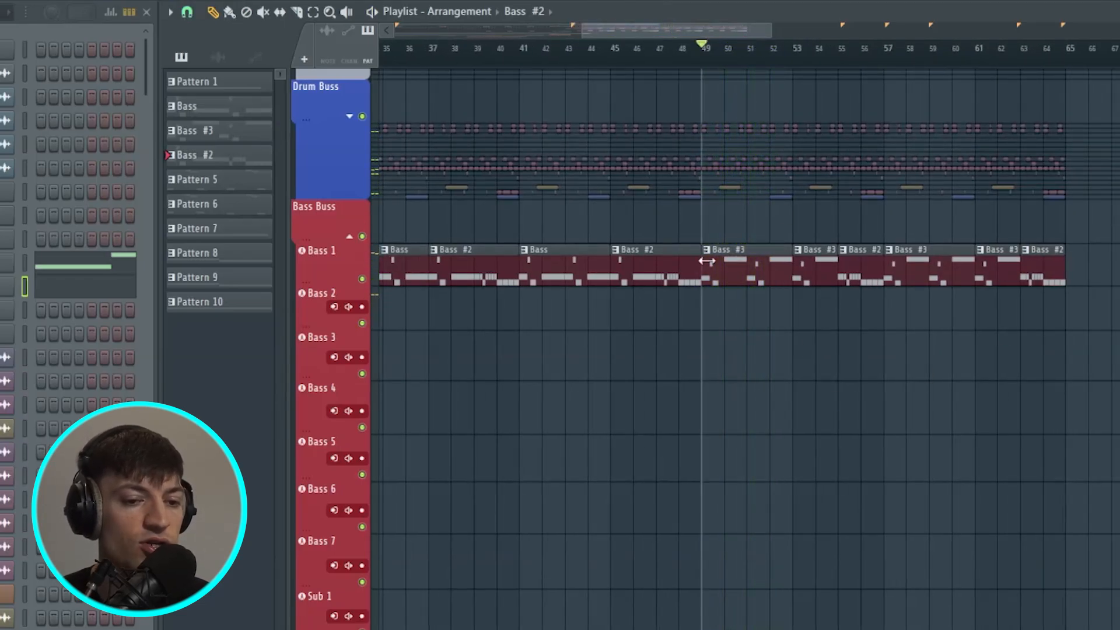
Examine how the Bass 1 patterns are arranged around bar 49 and collapse the Bass Buss track group
scroll(758, 55, "up", 3)
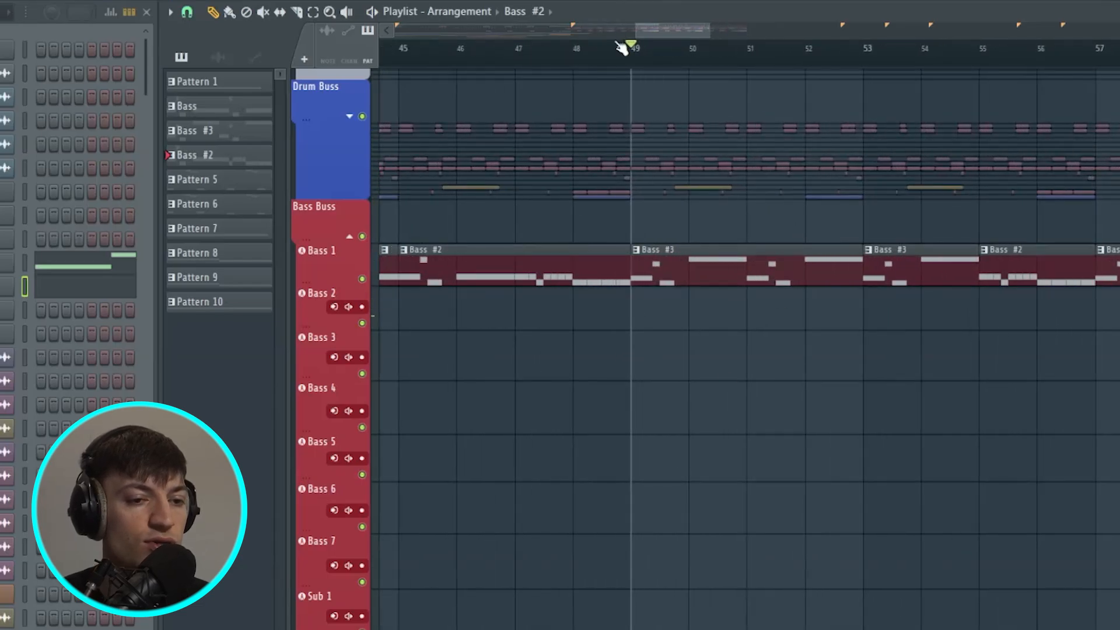
scroll(620, 49, "down", 3)
left_click_drag(600, 33, 582, 57)
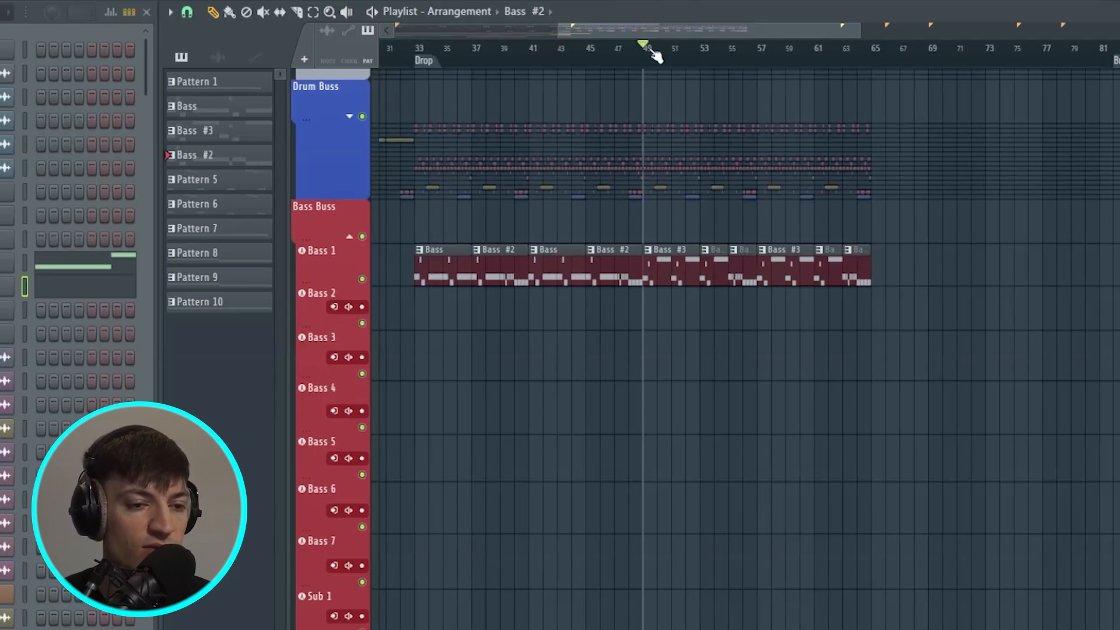
scroll(656, 52, "up", 3)
scroll(656, 47, "down", 2)
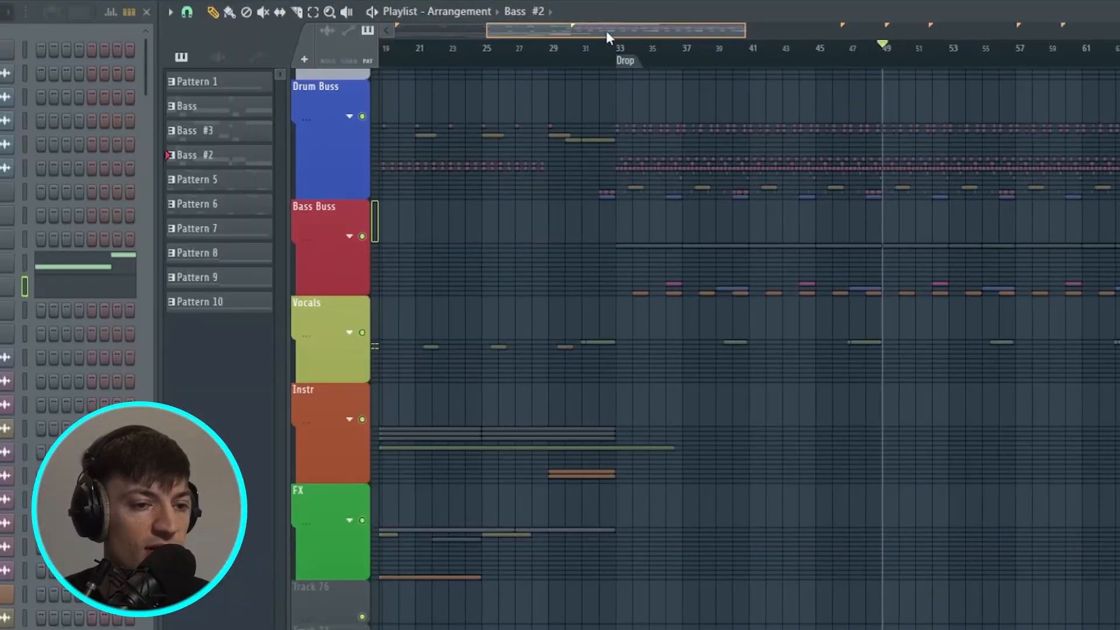
Expand the Vocals track group and move the playhead to bar 17, just before the first Vocal 2 clip
left_click_drag(607, 30, 490, 30)
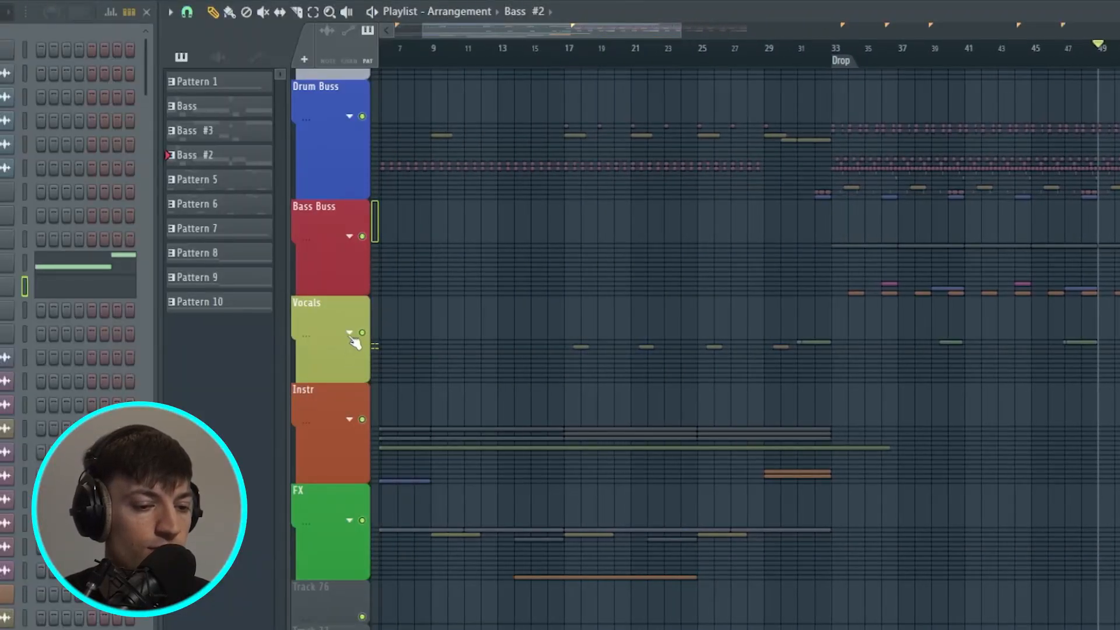
left_click(349, 334)
scroll(571, 51, "up", 2)
left_click(569, 49)
scroll(575, 54, "down", 1)
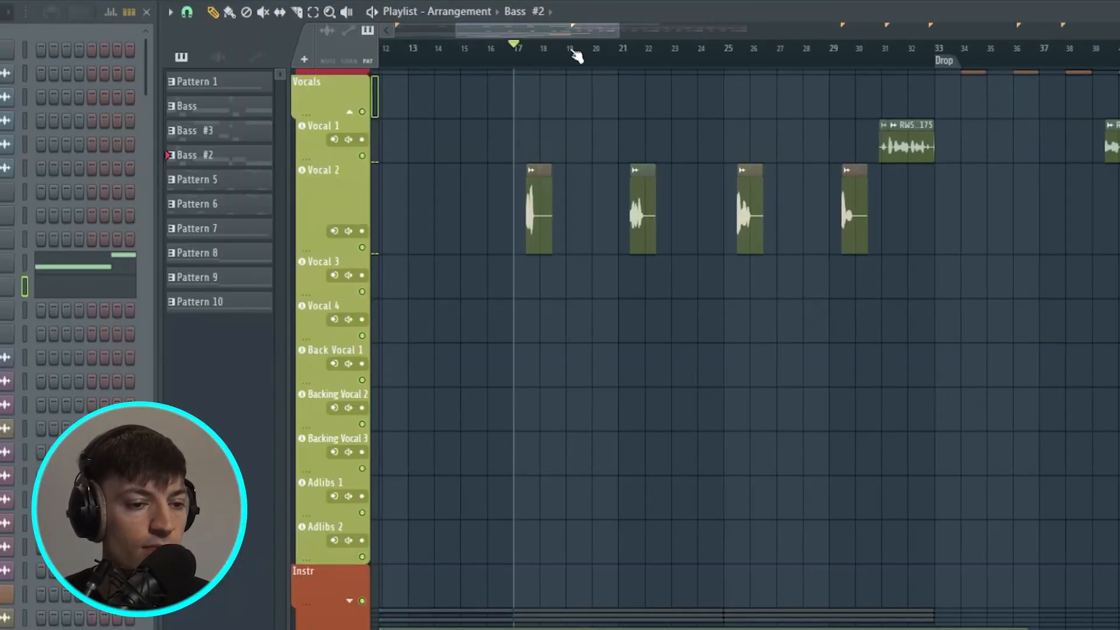
Check the audio clip settings of the first male MC single-word sample on Vocal 2
scroll(577, 55, "up", 4)
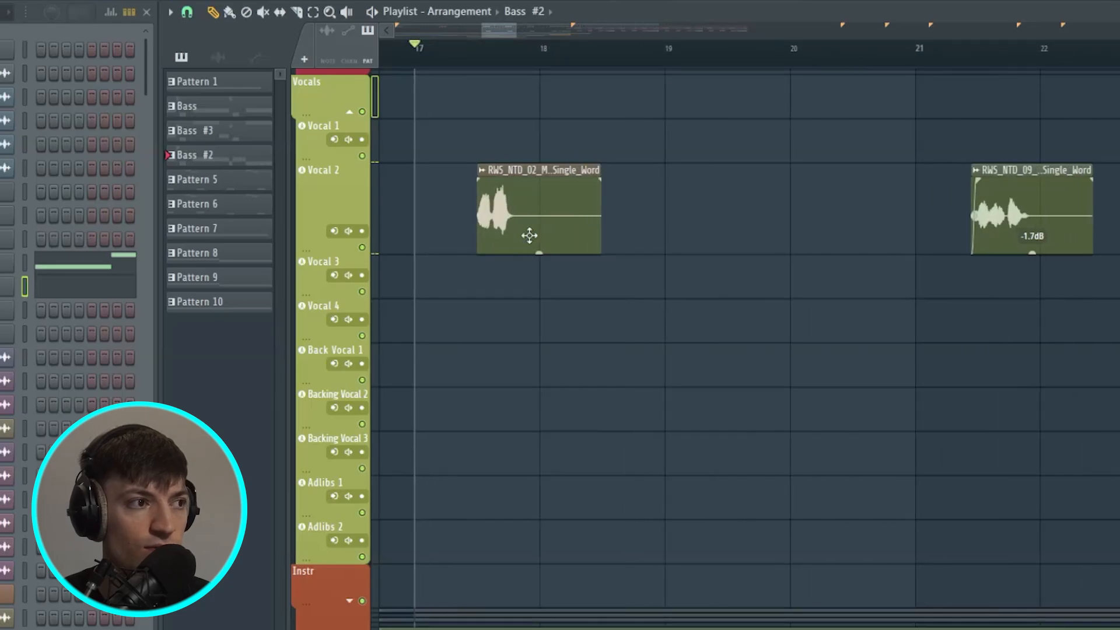
double_click(540, 225)
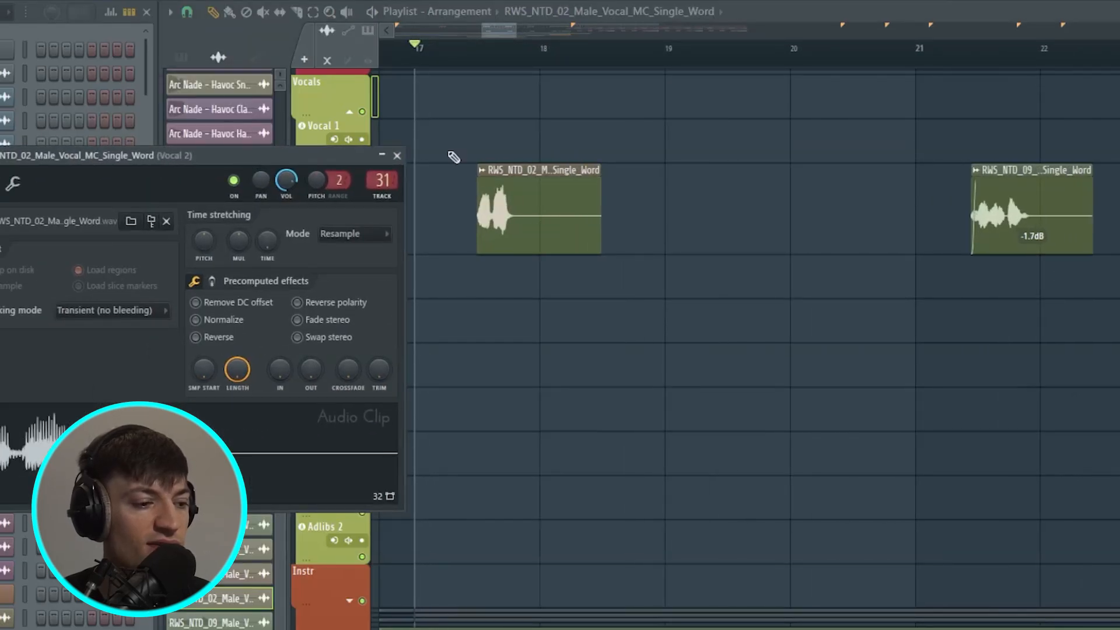
left_click(397, 156)
scroll(606, 42, "down", 4)
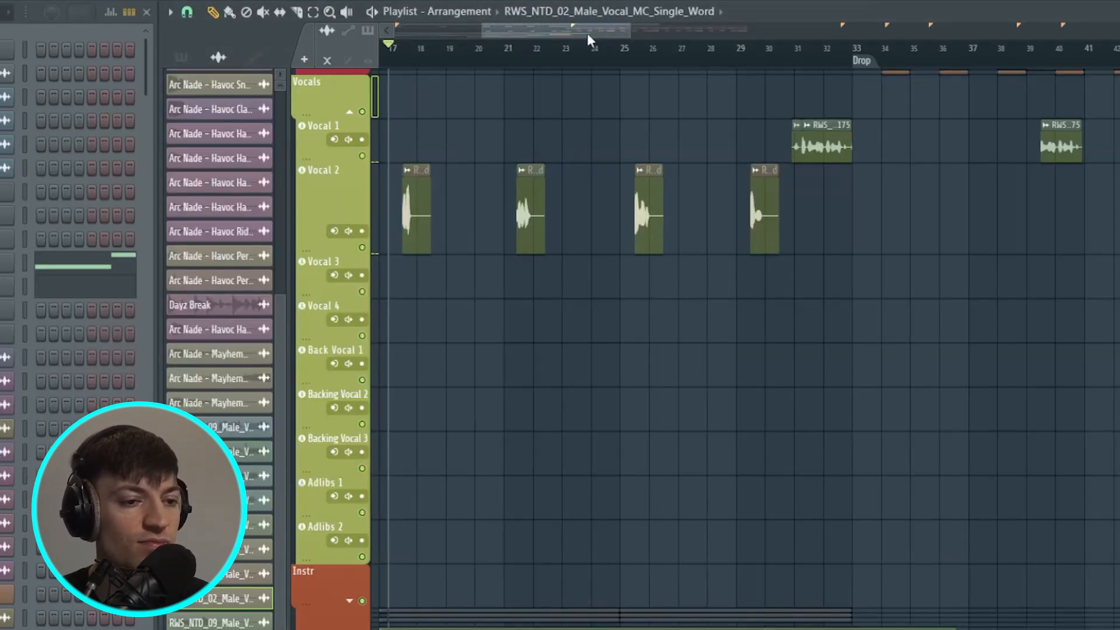
Highlight the intro's first 16 bars and its second half up to the drop, and clear the time selection
left_click_drag(481, 32, 395, 34)
left_click(637, 45)
left_click_drag(632, 35, 738, 35)
scroll(764, 380, "up", 4)
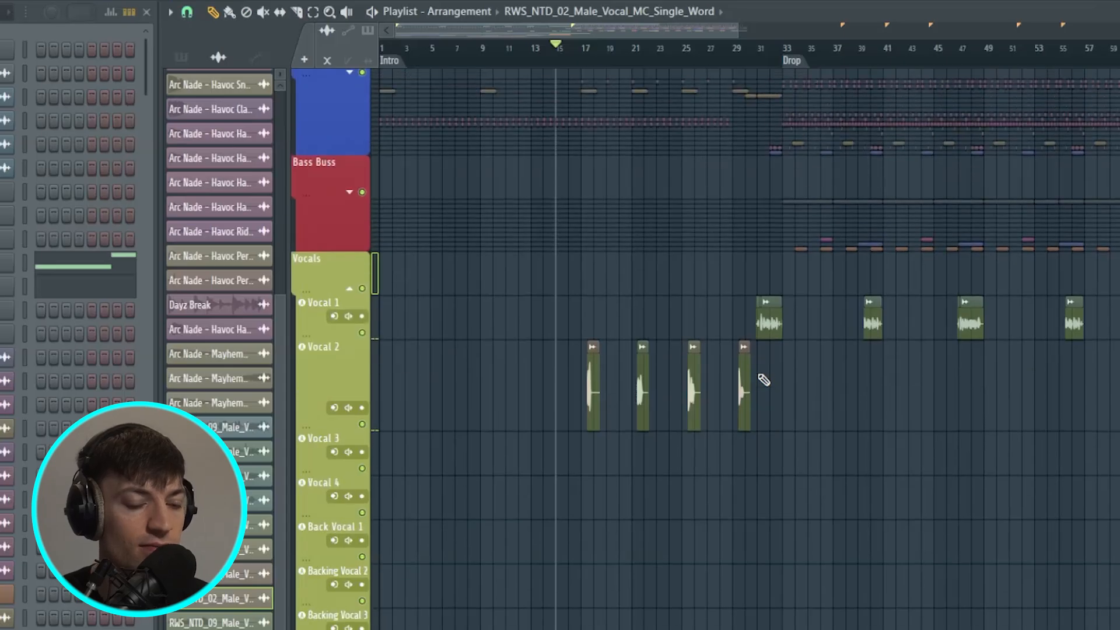
left_click_drag(581, 56, 379, 58)
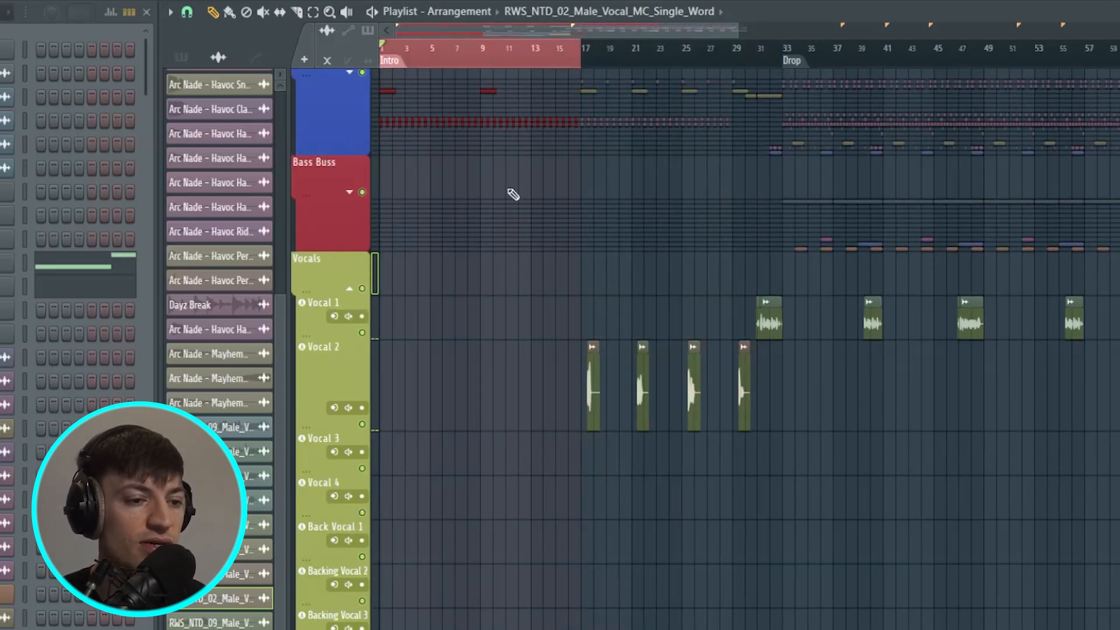
left_click_drag(582, 61, 771, 82)
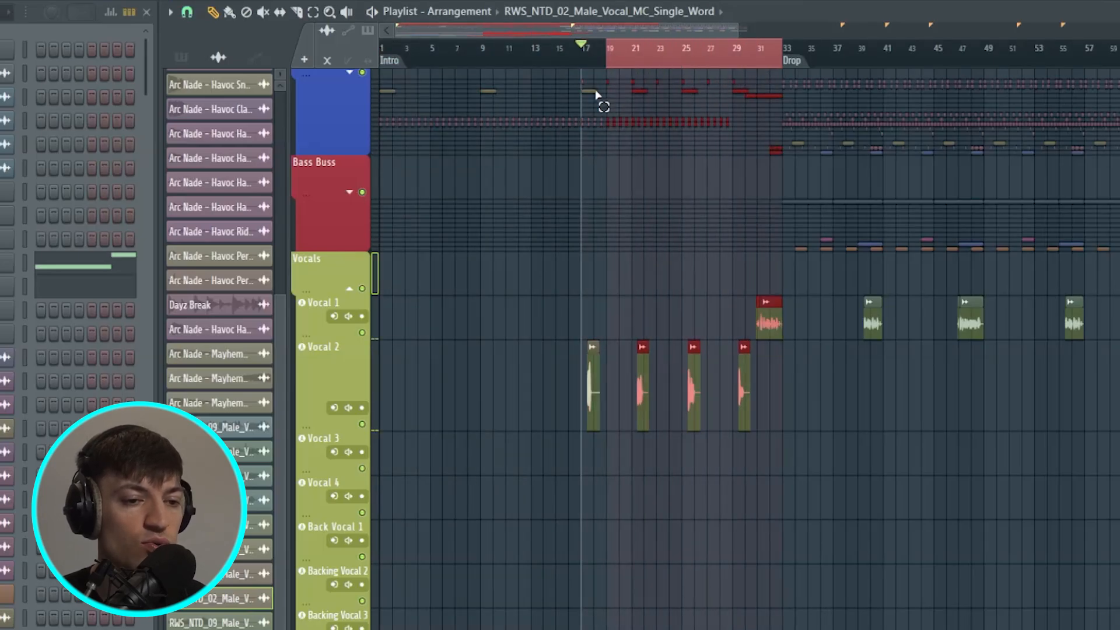
left_click(678, 62)
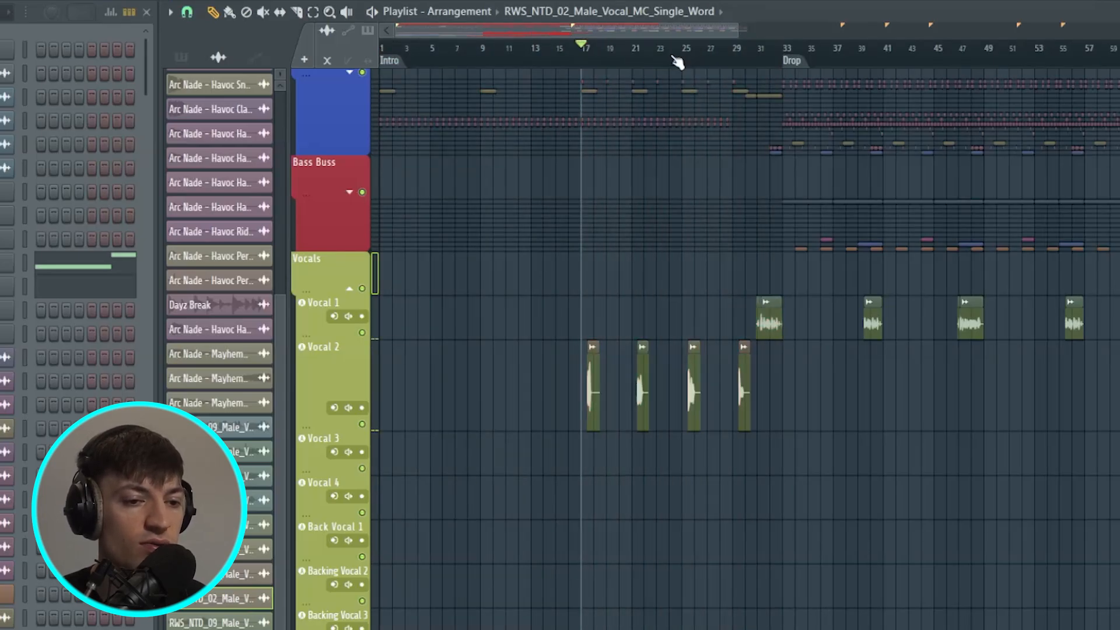
Compare the first half of the intro with the vocal section from bar 17 to the drop by highlighting each again
scroll(729, 48, "up", 3)
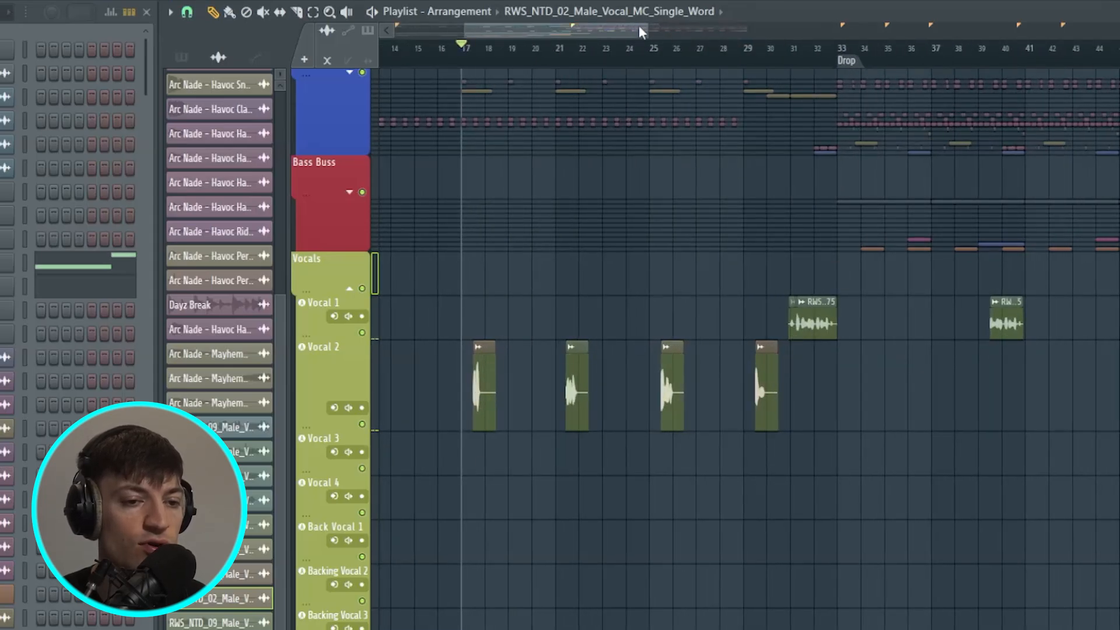
left_click_drag(640, 30, 769, 75)
left_click_drag(501, 39, 435, 39)
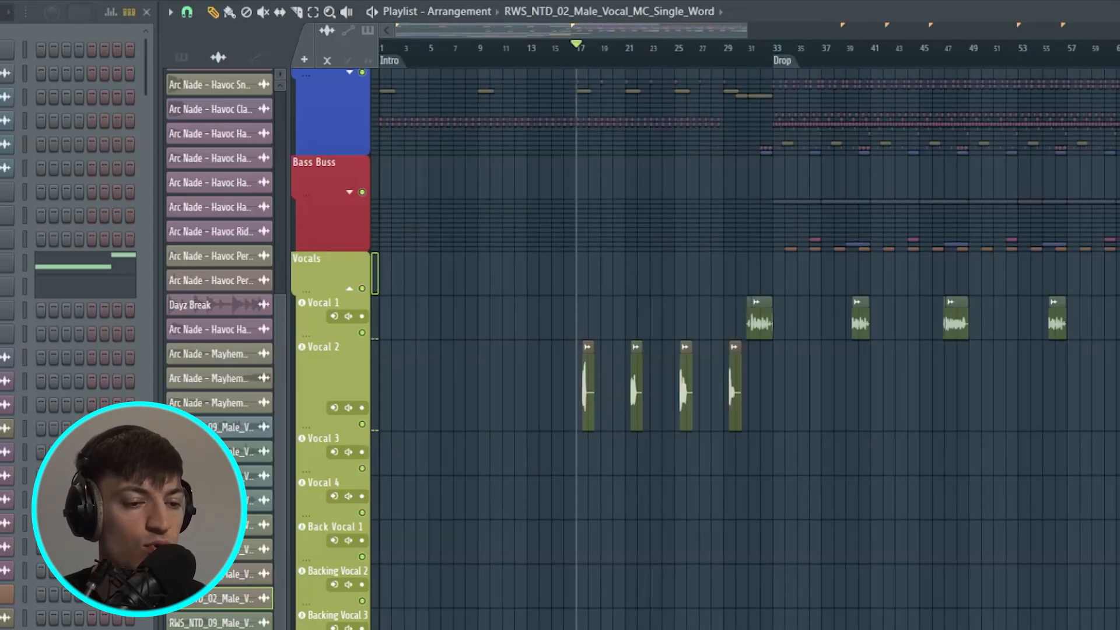
left_click_drag(577, 55, 382, 56)
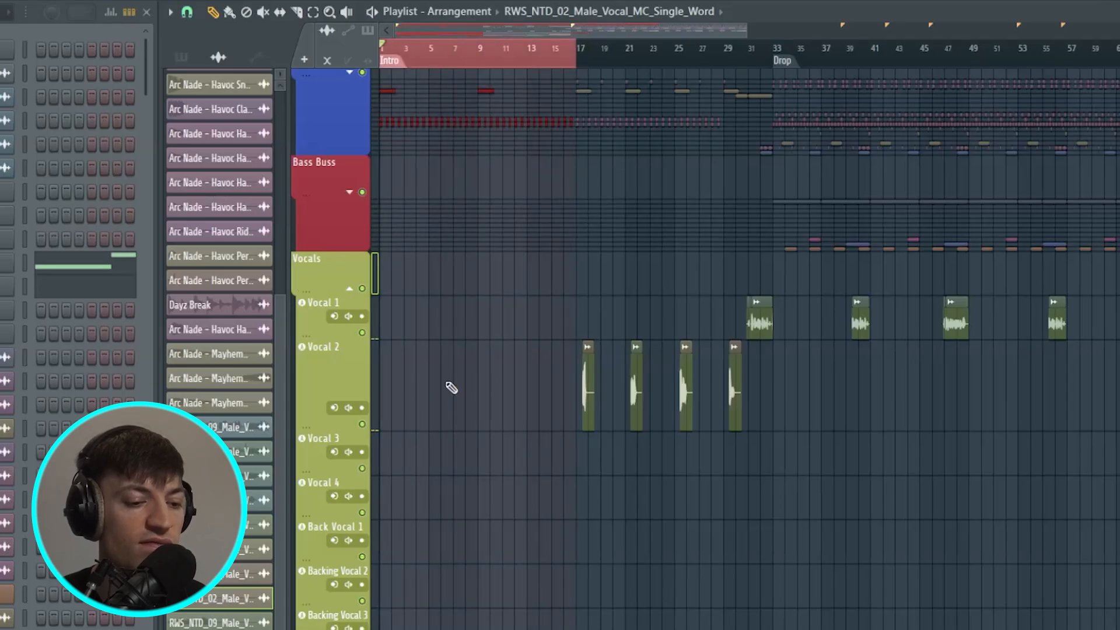
left_click_drag(573, 64, 775, 65)
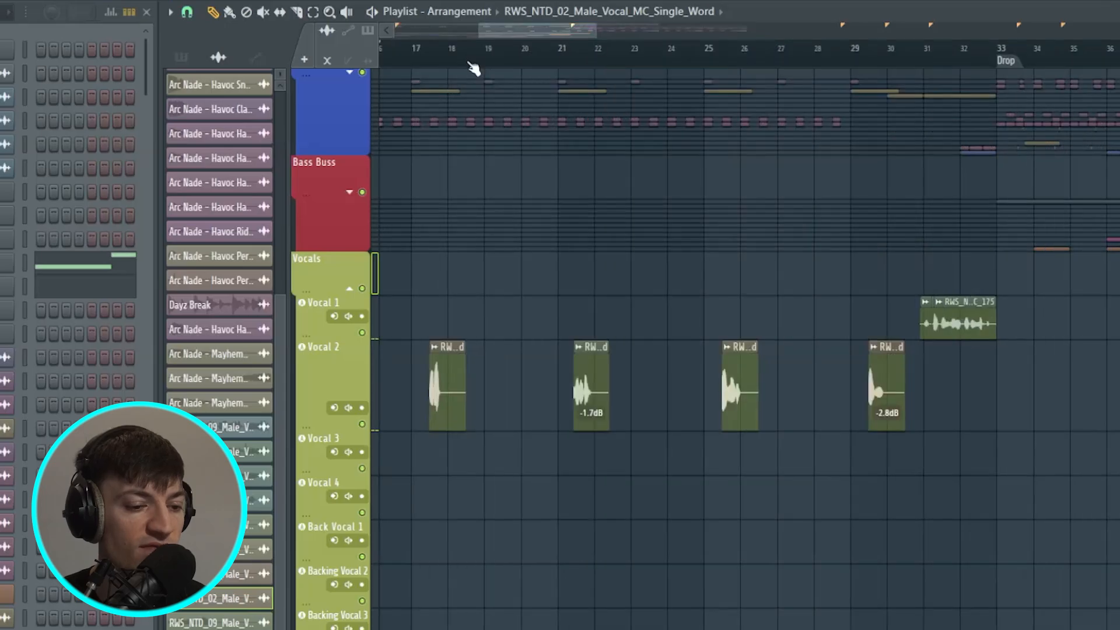
Play the second half of the intro with its MC vocals and view the Vocal 2 mixer track
scroll(473, 68, "up", 1)
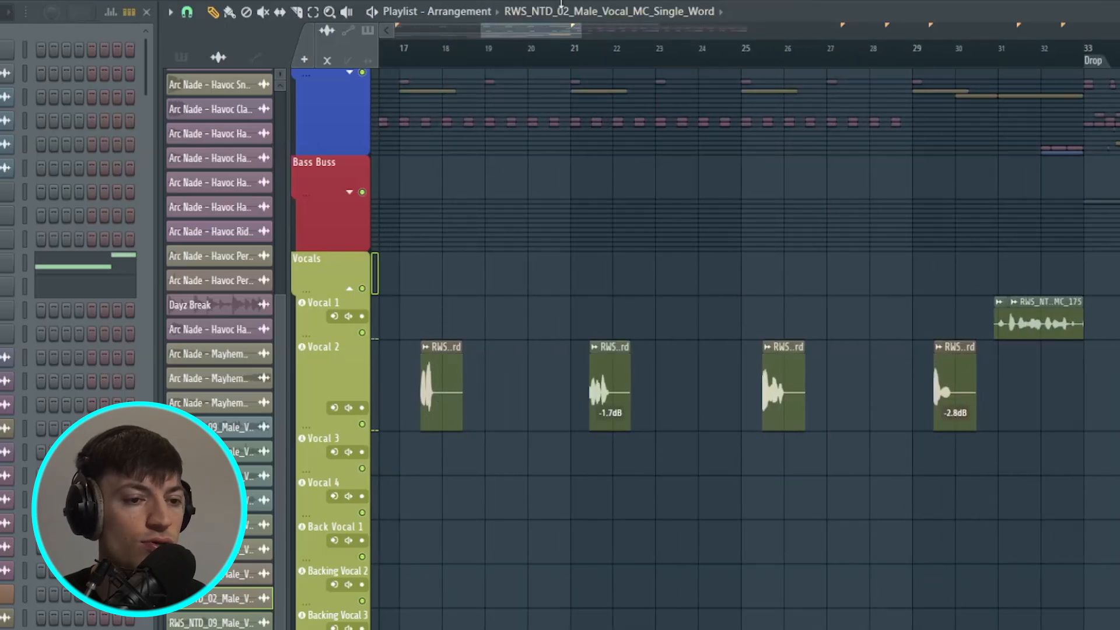
left_click(635, 41)
key("space")
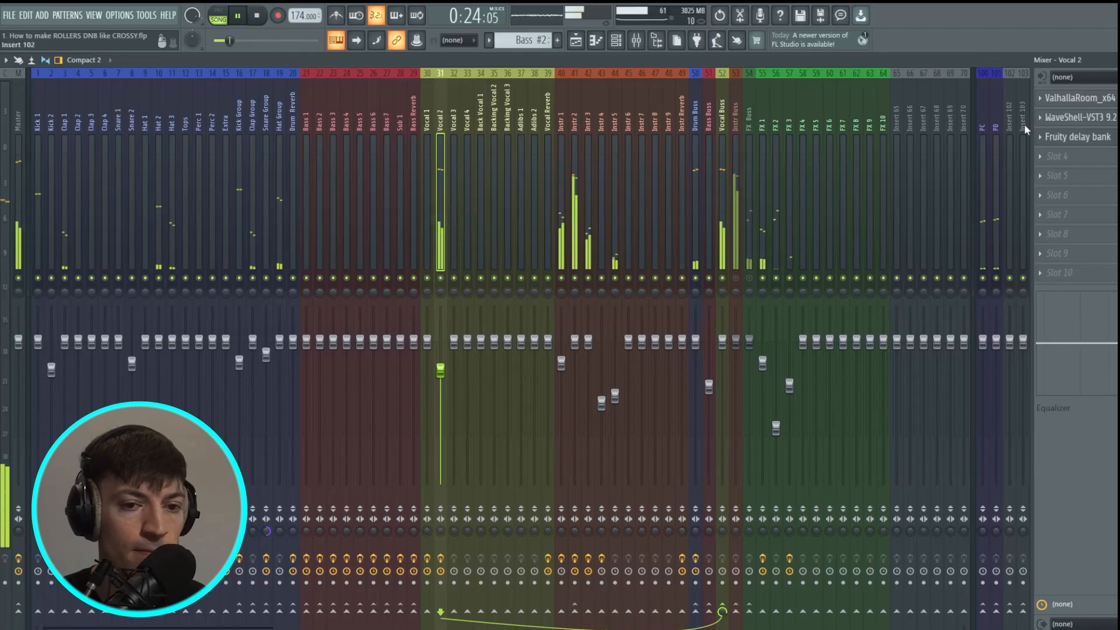
Review the Vocal 2 mixer effects in turn: ValhallaRoom, the Chris Lord-Alge vocals plugin and Fruity delay bank
left_click(1076, 98)
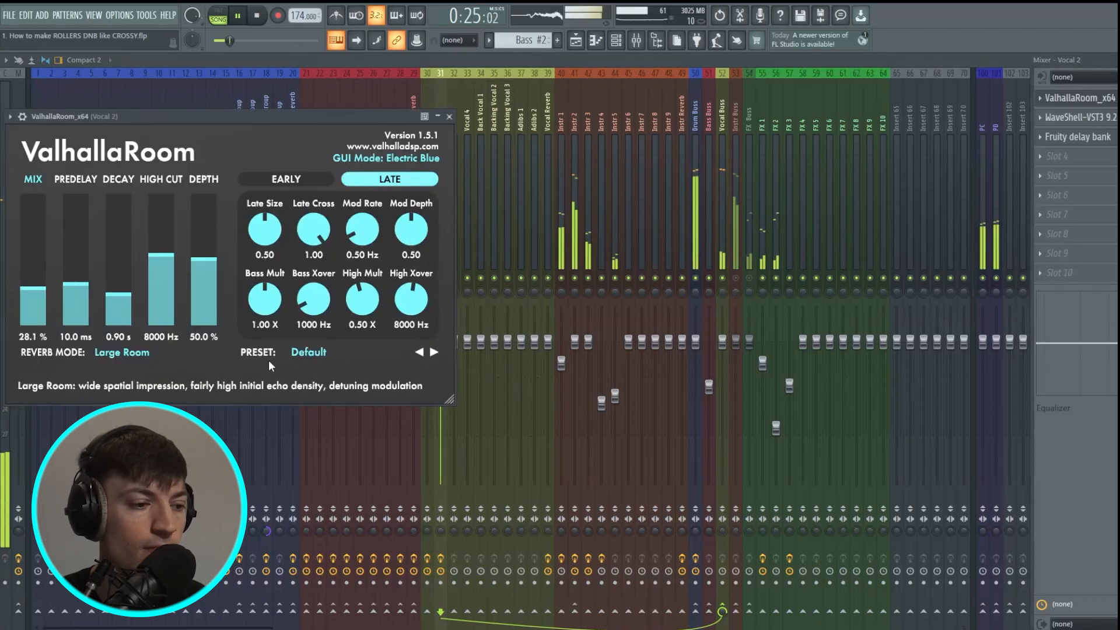
left_click(449, 116)
left_click(1076, 117)
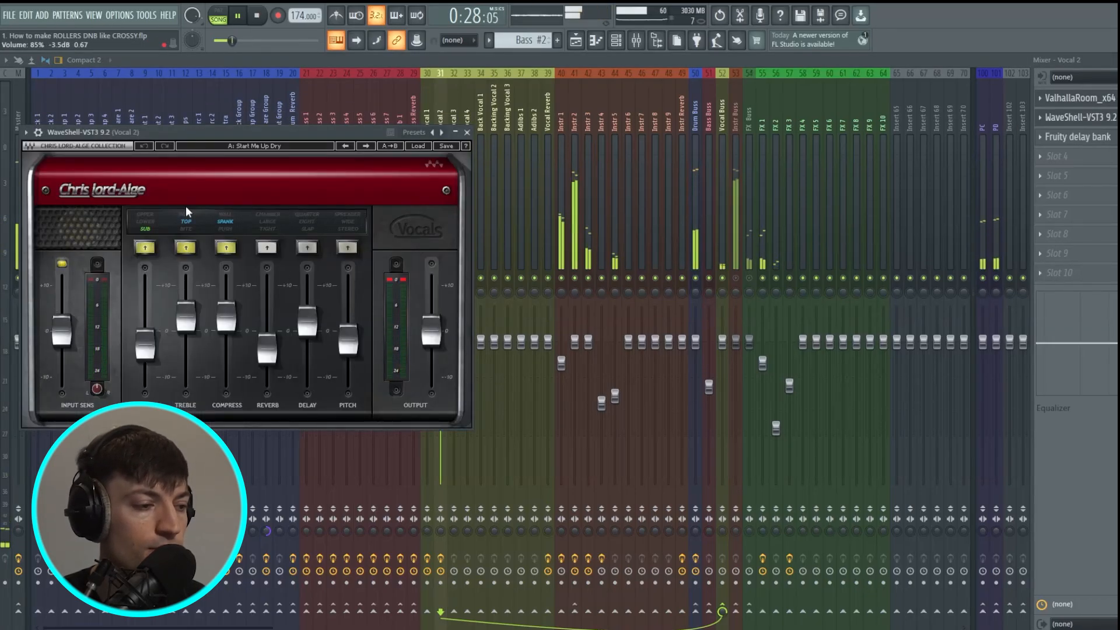
left_click_drag(117, 138, 188, 111)
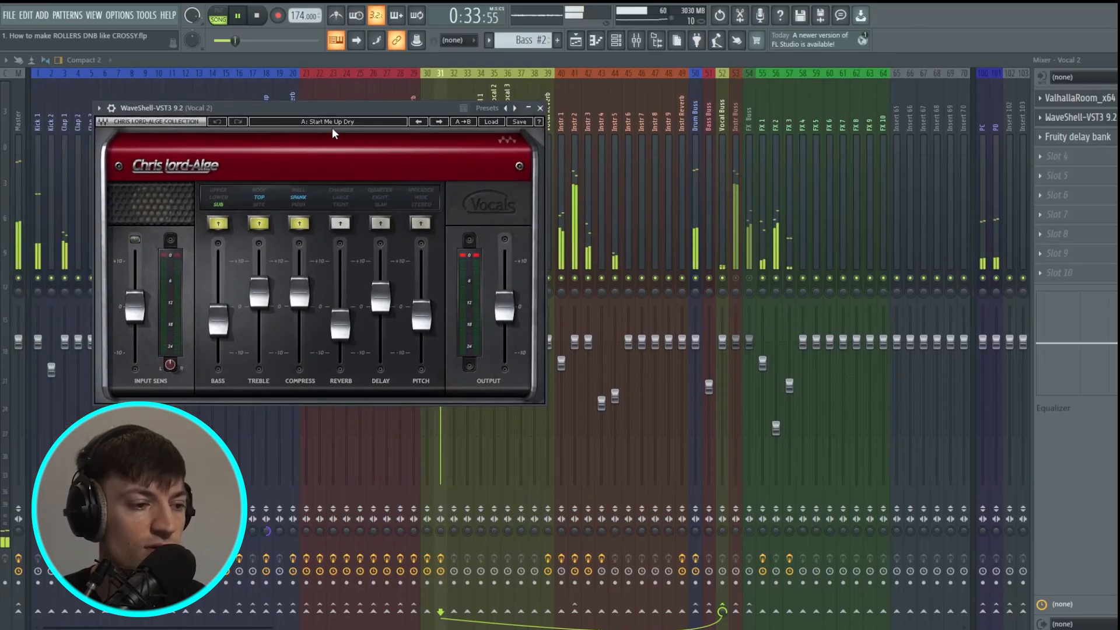
left_click(541, 109)
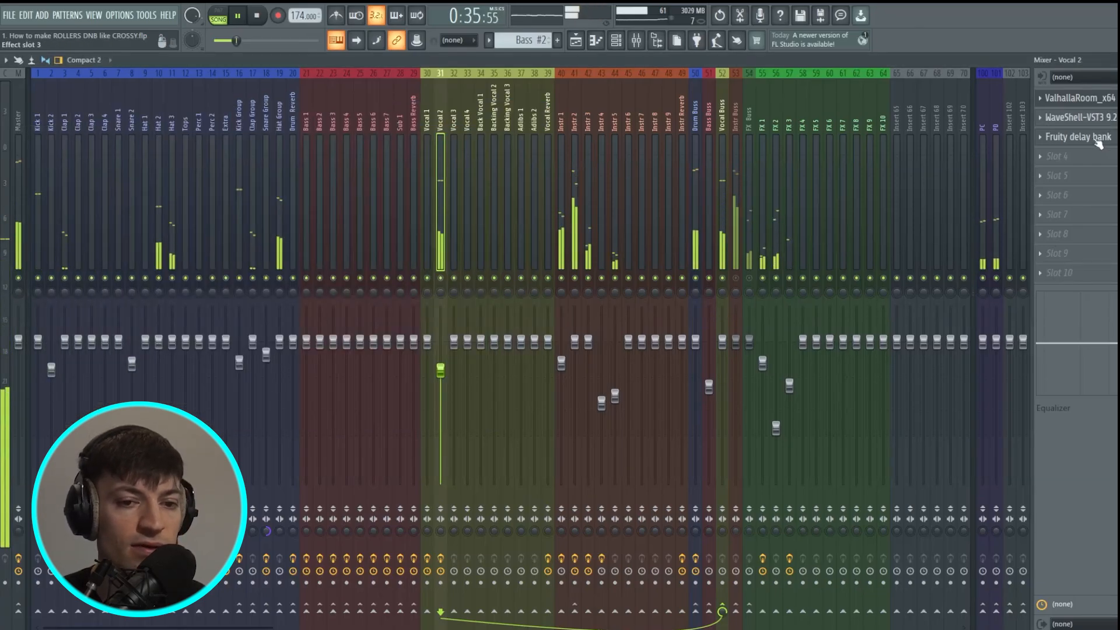
left_click(1077, 136)
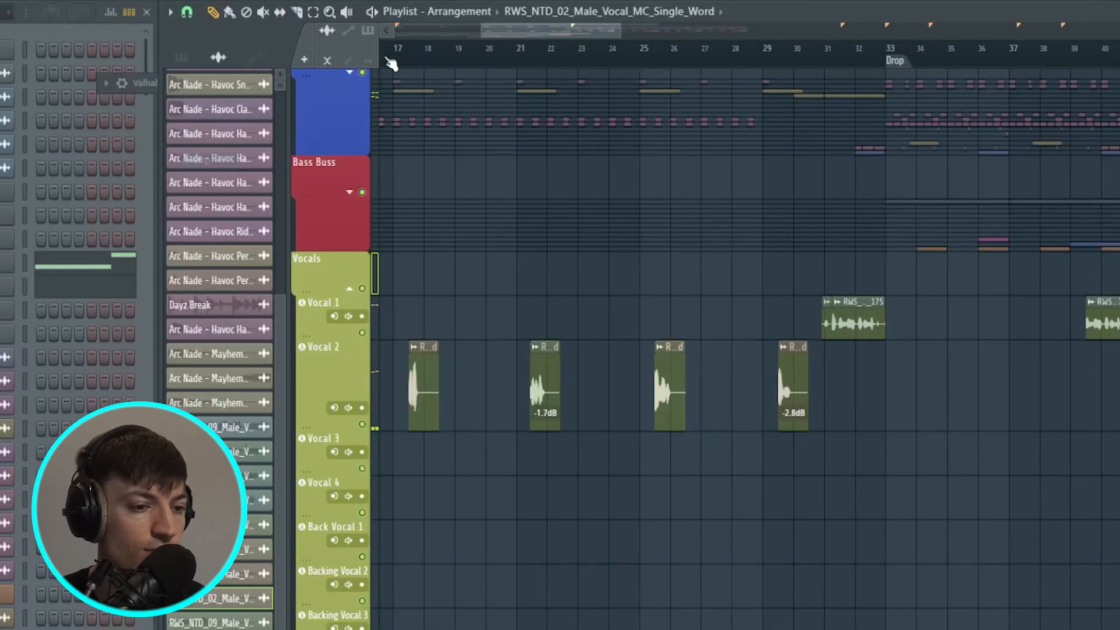
Examine how the MC single-word samples after bars 17 and 21 on Vocal 2 sit against the grid
scroll(401, 61, "up", 5)
left_click_drag(401, 61, 718, 68)
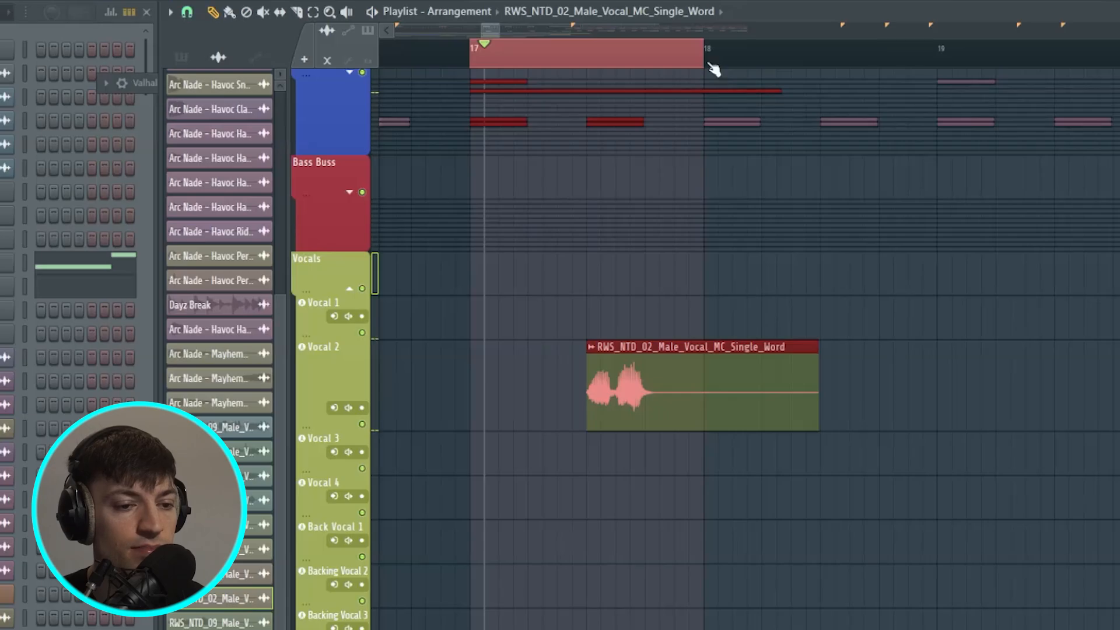
left_click(594, 63)
scroll(489, 29, "down", 4)
left_click(673, 61)
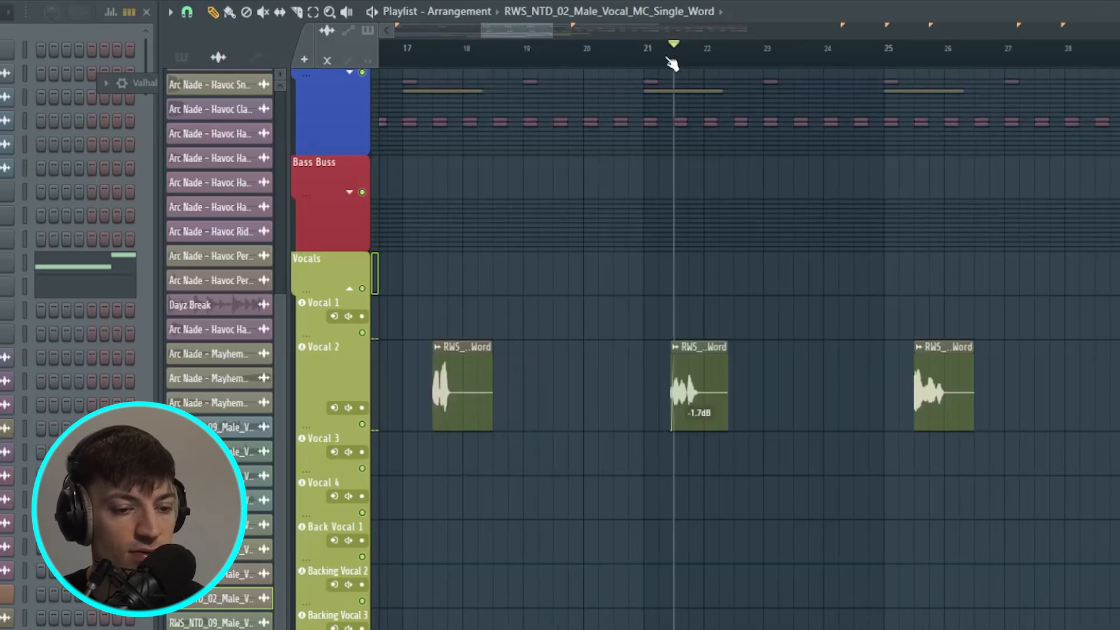
scroll(532, 31, "up", 6)
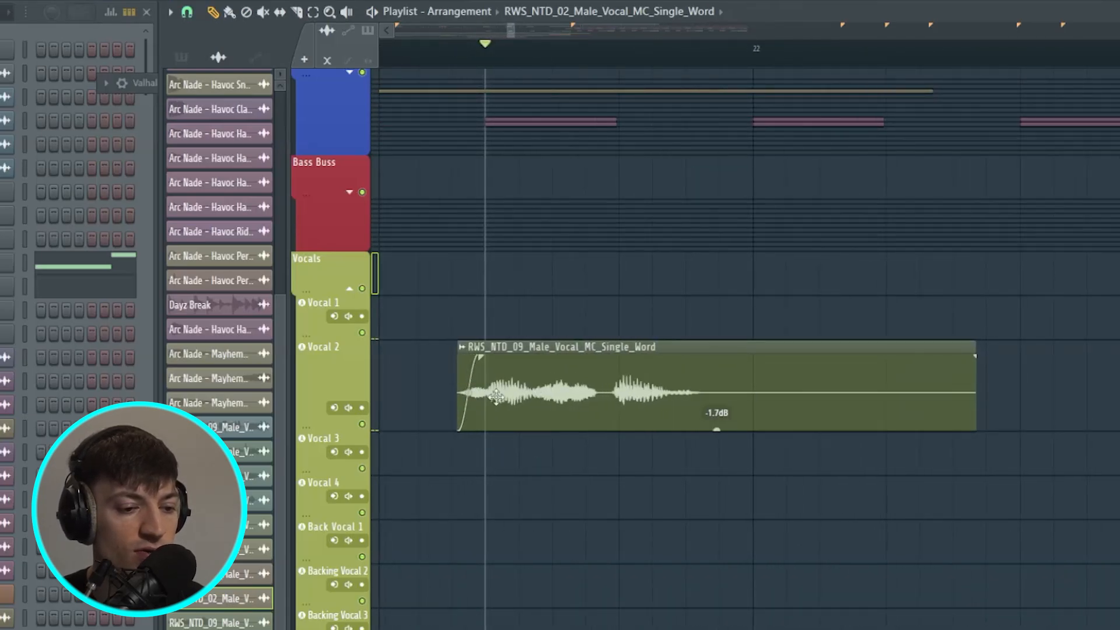
scroll(491, 63, "down", 6)
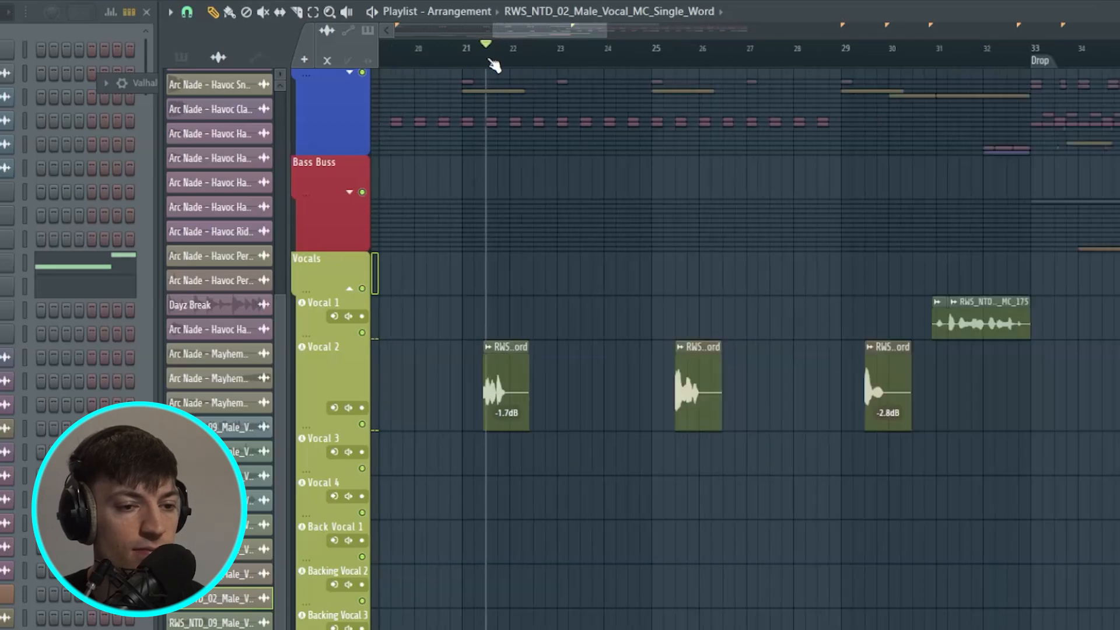
Examine the timing of the remaining Vocal 2 single-word samples after bars 25 and 29
left_click(646, 59)
scroll(647, 59, "up", 5)
scroll(648, 60, "down", 4)
scroll(648, 59, "down", 2)
scroll(808, 65, "up", 5)
Highlight the last two bars before the drop, clear the selection and play the Vocal 1 MC phrase there
mouse_move(763, 65)
left_mouse_down()
mouse_move(1117, 67)
mouse_move(548, 79)
mouse_move(572, 63)
mouse_move(772, 69)
left_mouse_up()
left_click(541, 57)
left_click(532, 53)
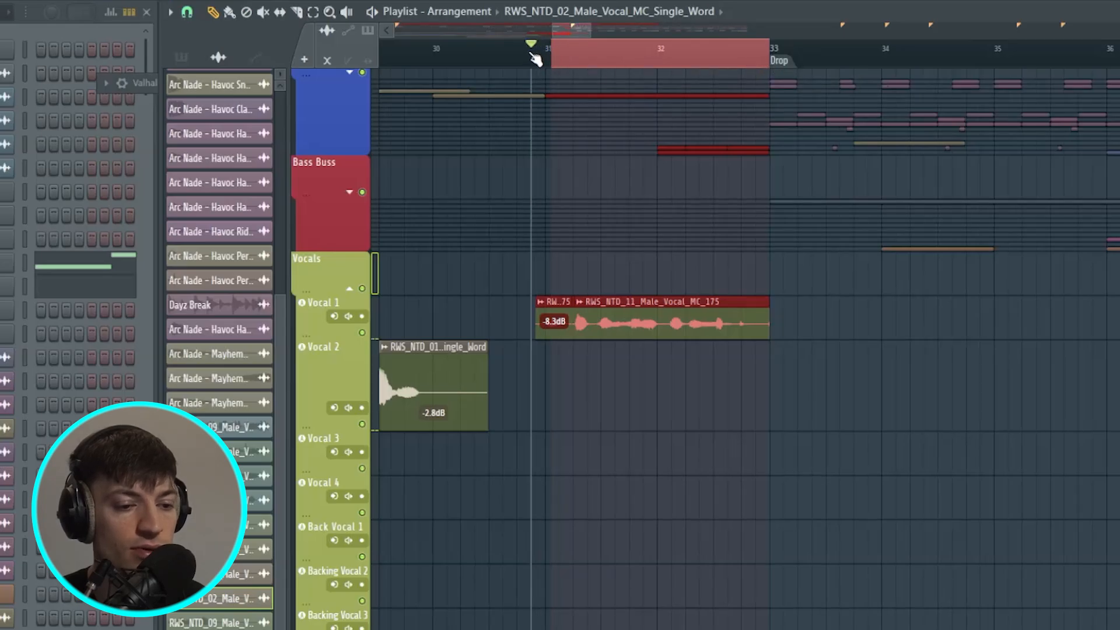
key("ctrl+d")
key("space")
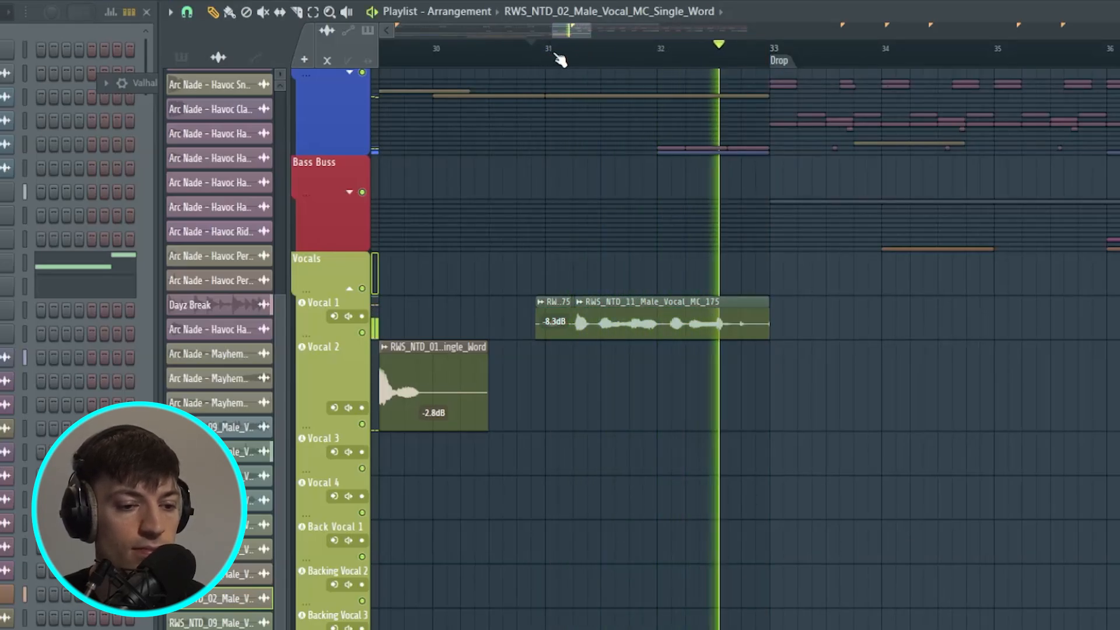
key("space")
Inspect the split at the start of the pre-drop Vocal 1 phrase and play it through into the drop
scroll(559, 59, "up", 7)
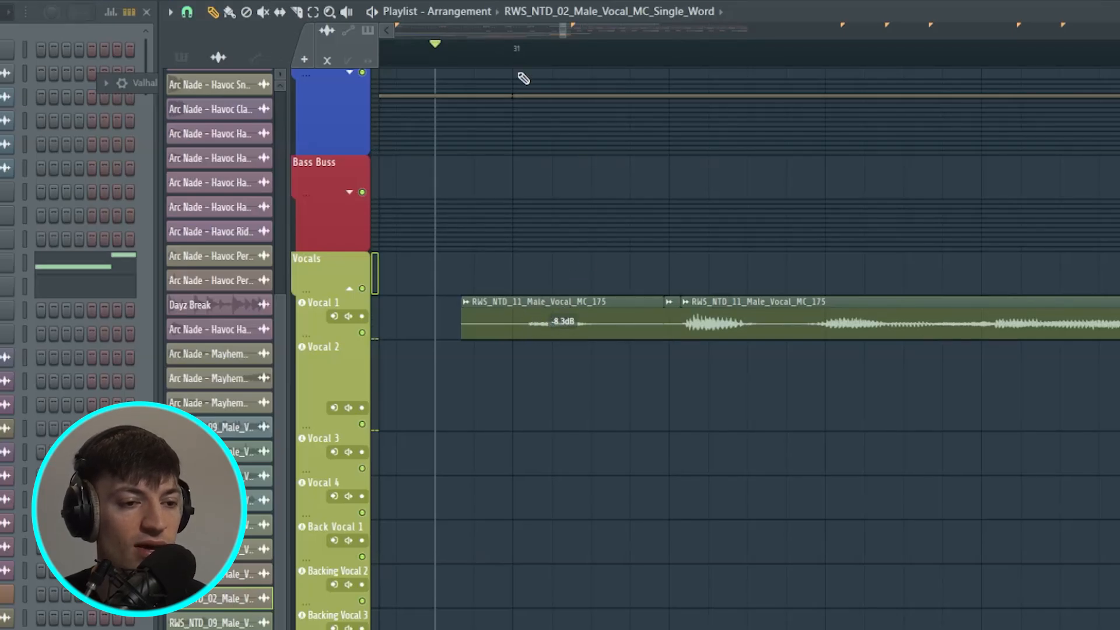
scroll(516, 68, "down", 7)
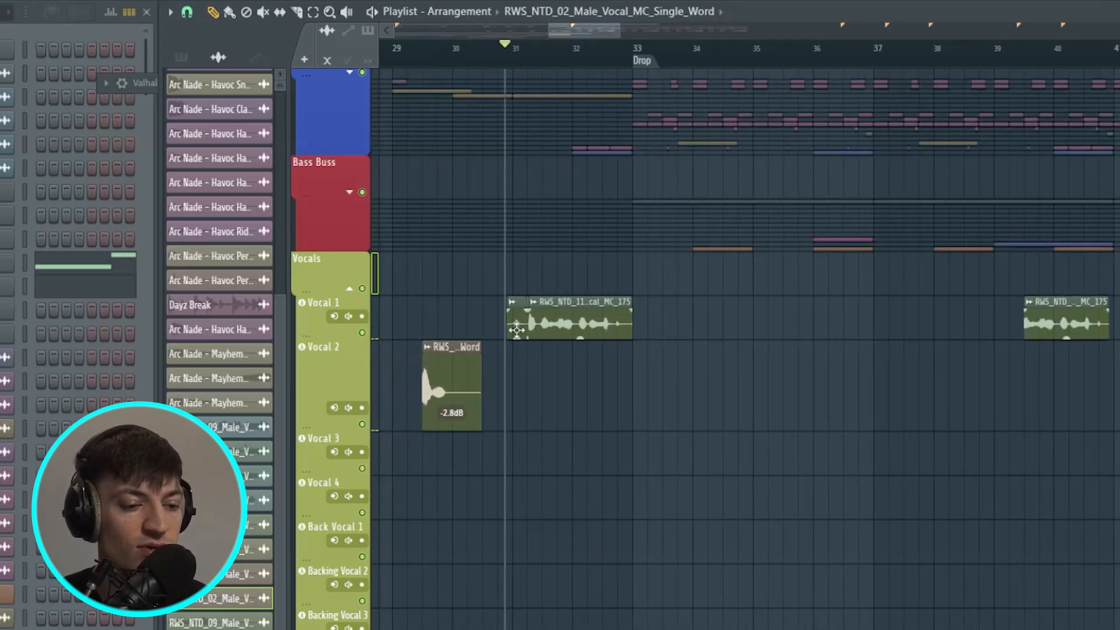
scroll(512, 63, "up", 5)
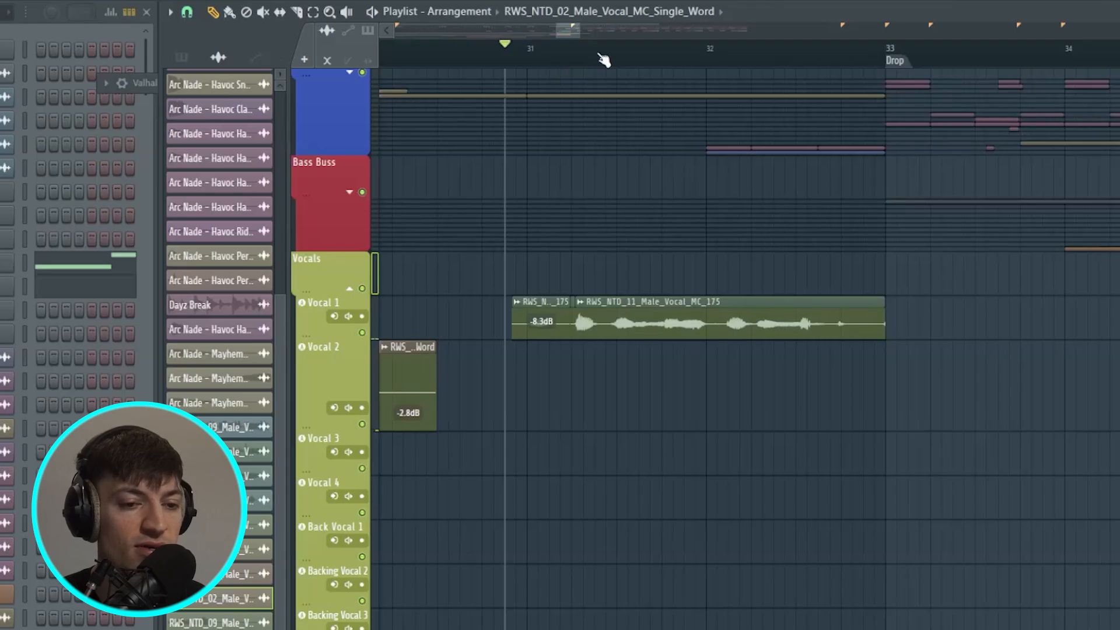
key("space")
scroll(603, 59, "down", 3)
scroll(609, 61, "down", 6)
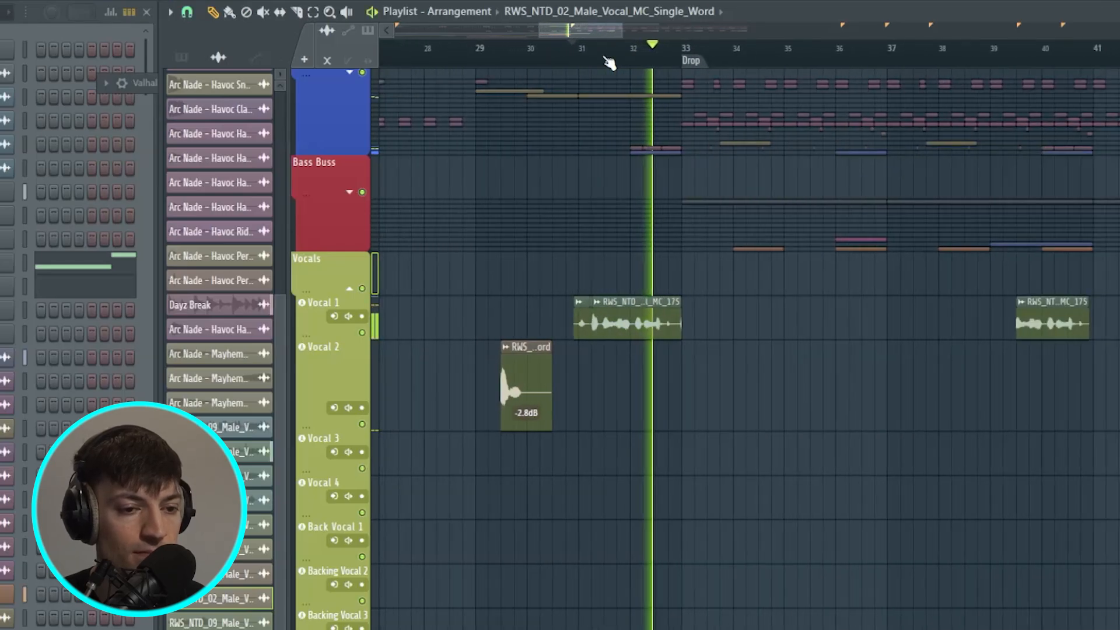
scroll(618, 63, "up", 3)
scroll(624, 64, "up", 3)
scroll(624, 65, "down", 5)
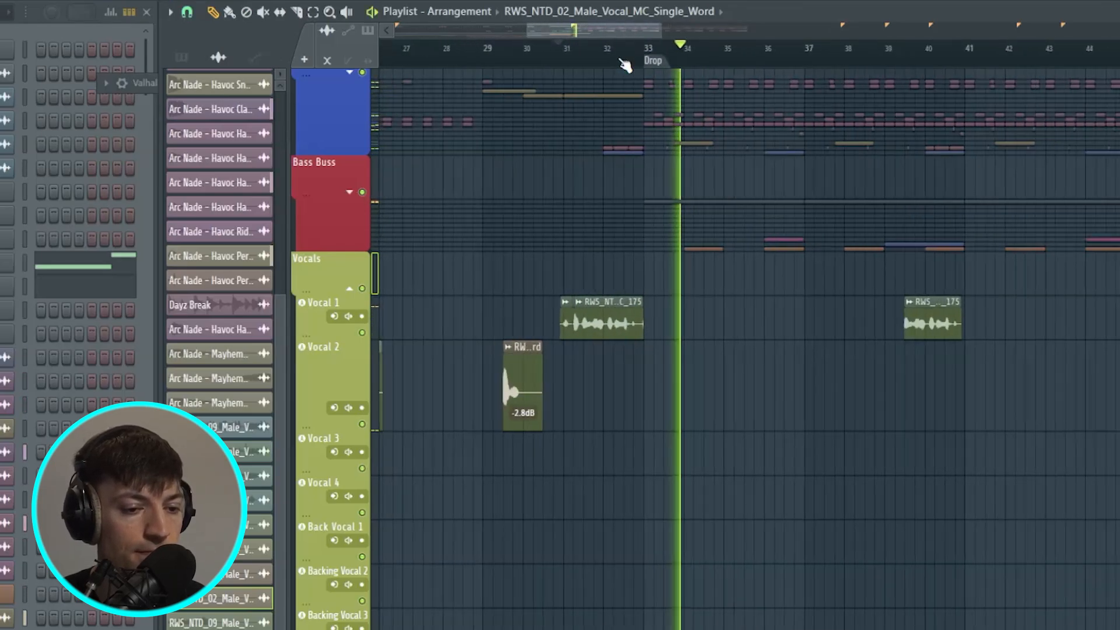
key("space")
Highlight the Vocal 1 phrase near bar 56, clear the selection and play from just before the phrase at bar 47
left_click(187, 12)
left_click(203, 234)
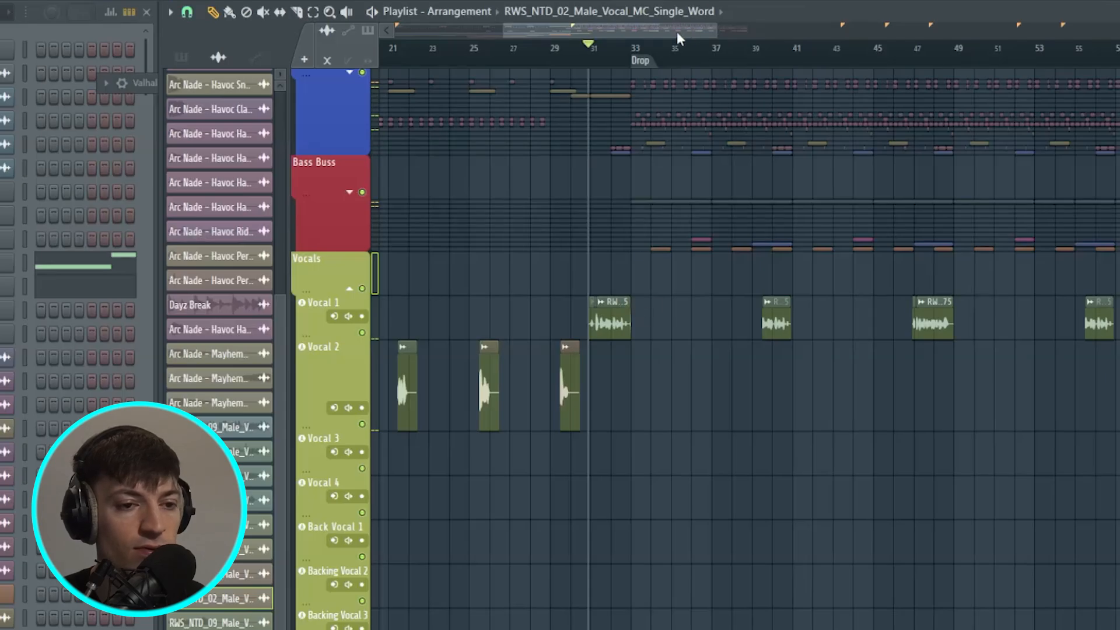
left_click_drag(678, 33, 737, 72)
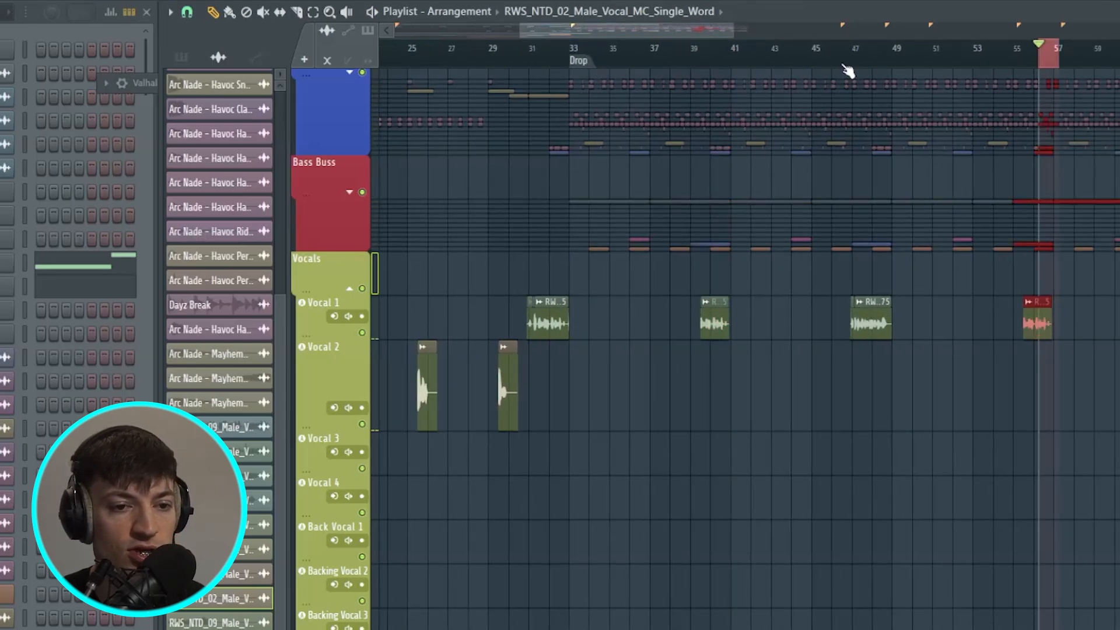
left_click(842, 63)
key("ctrl+d")
key("space")
mouse_move(687, 30)
left_mouse_down()
mouse_move(748, 32)
mouse_move(692, 33)
left_mouse_up()
key("space")
Show the whole arrangement from the intro past the drop, and review the Instr group, its filter automation and the FX tracks
left_click_drag(528, 30, 396, 31)
left_click_drag(745, 32, 906, 34)
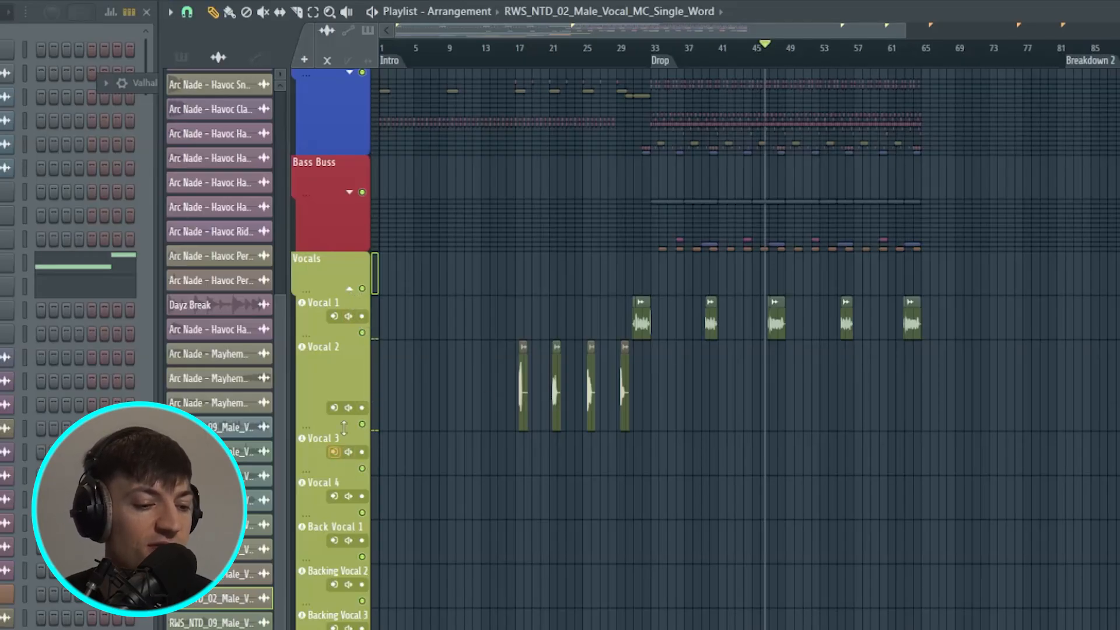
left_click_drag(343, 429, 355, 384)
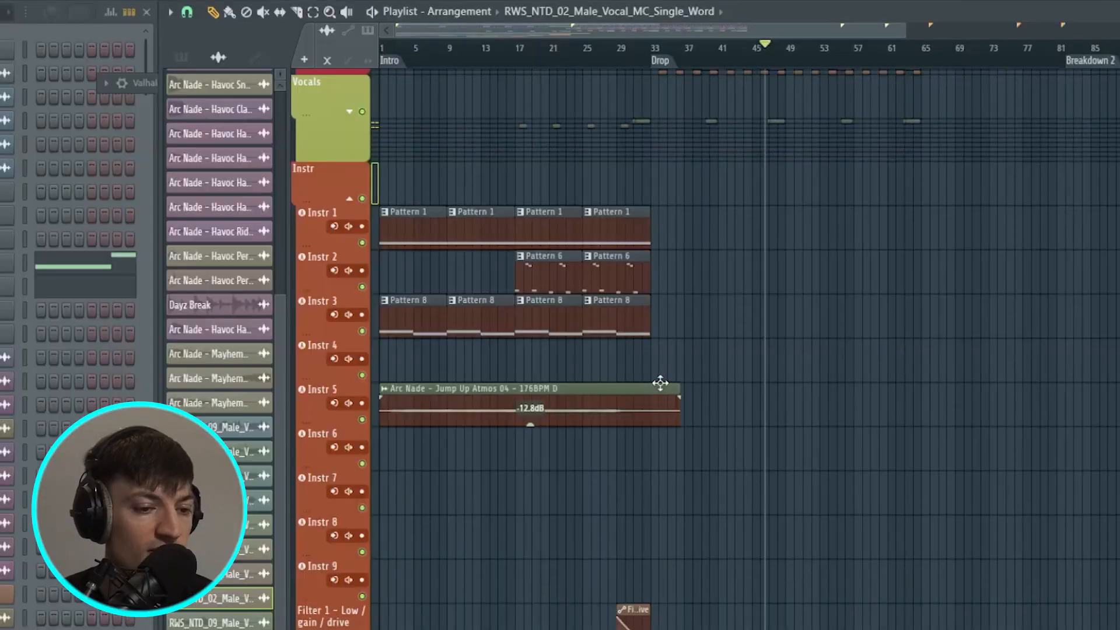
scroll(653, 390, "down", 5)
scroll(646, 399, "down", 3)
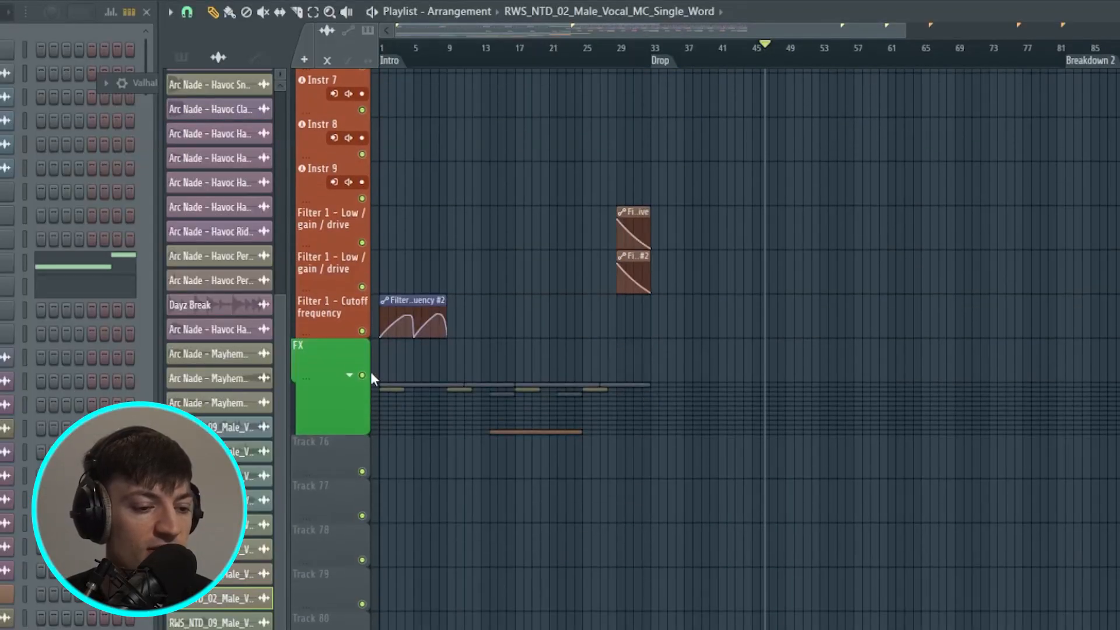
left_click(356, 377)
scroll(662, 449, "up", 8)
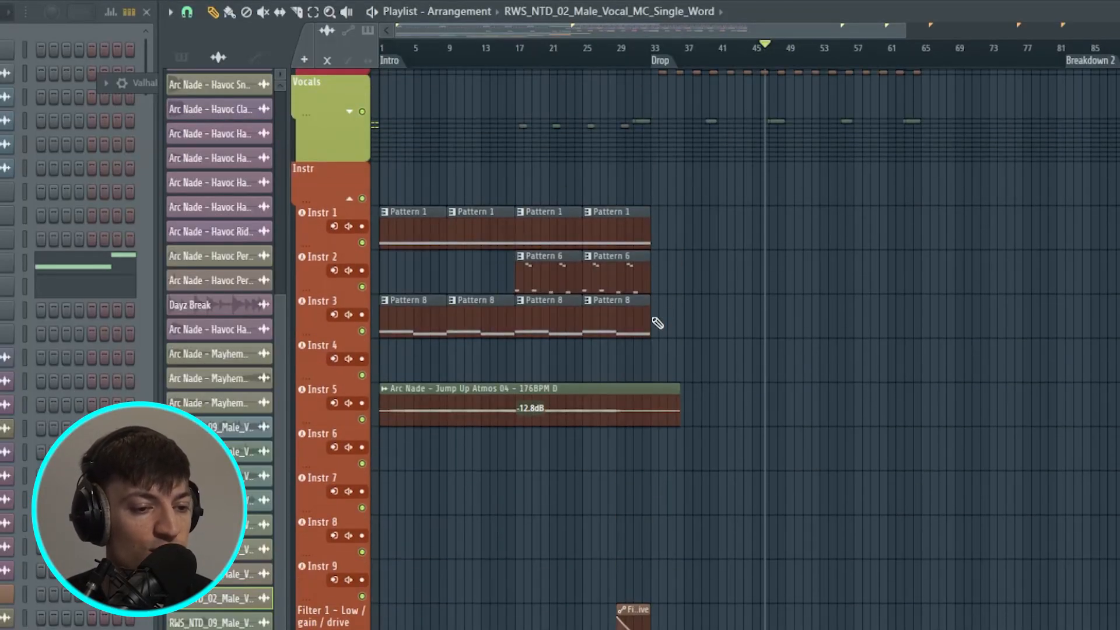
Solo Instr 1, check the Nexus preset behind Pattern 1 and play the track from the intro's start
right_click(362, 242)
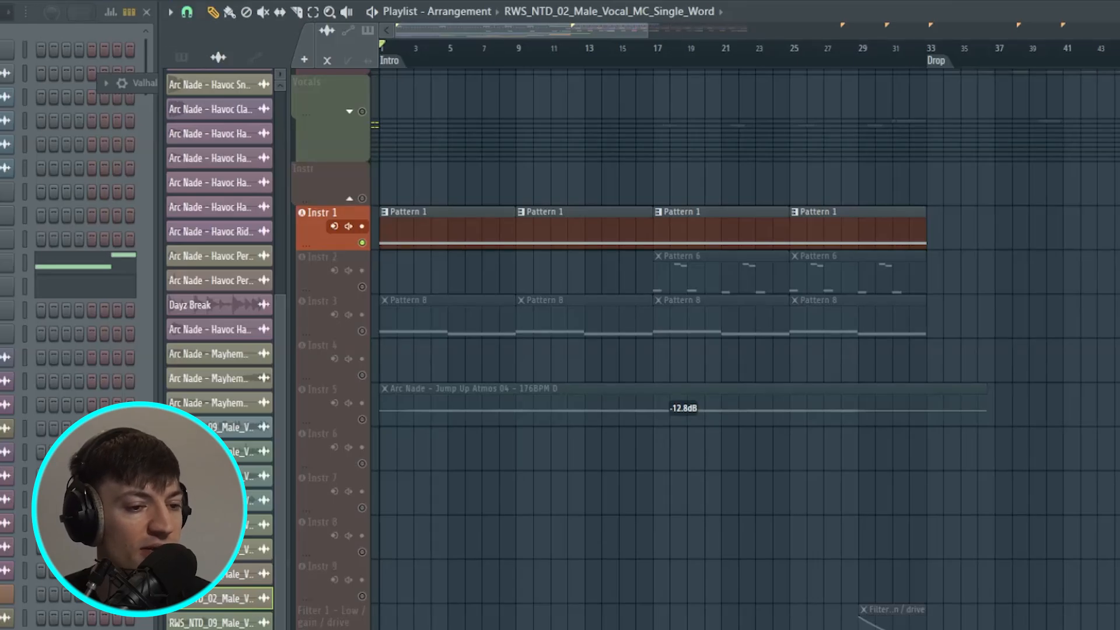
left_click(476, 234)
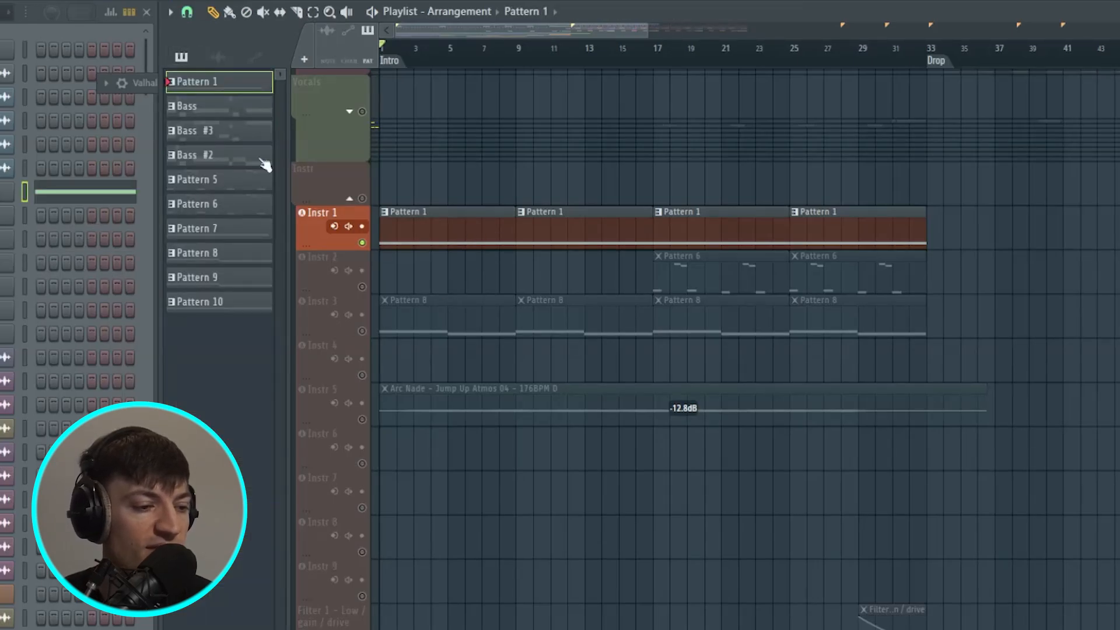
left_click(147, 85)
left_click(251, 83)
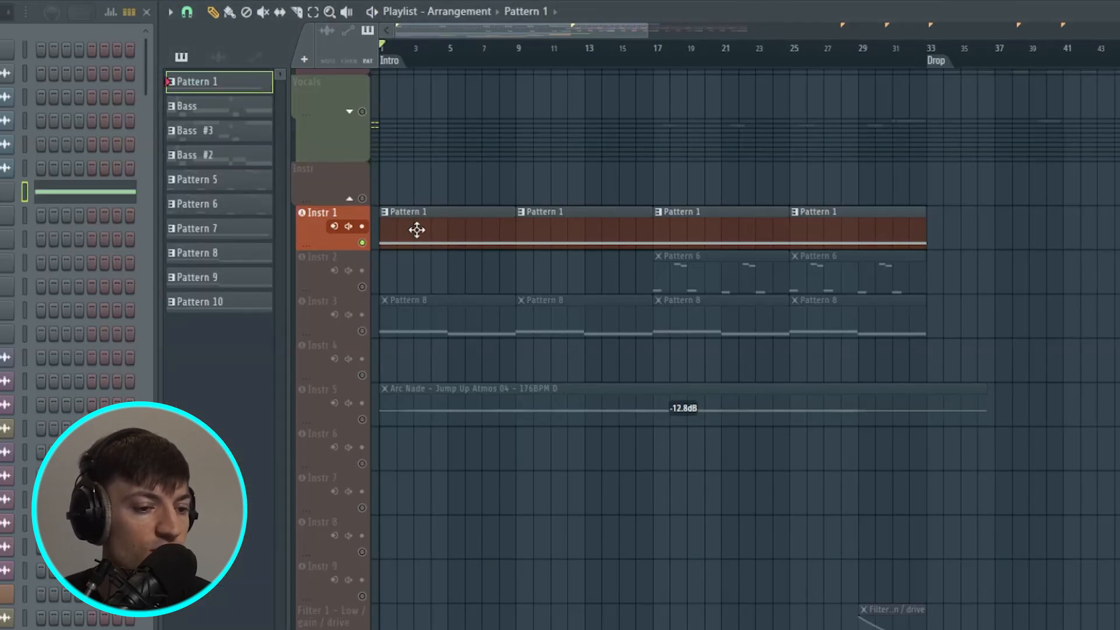
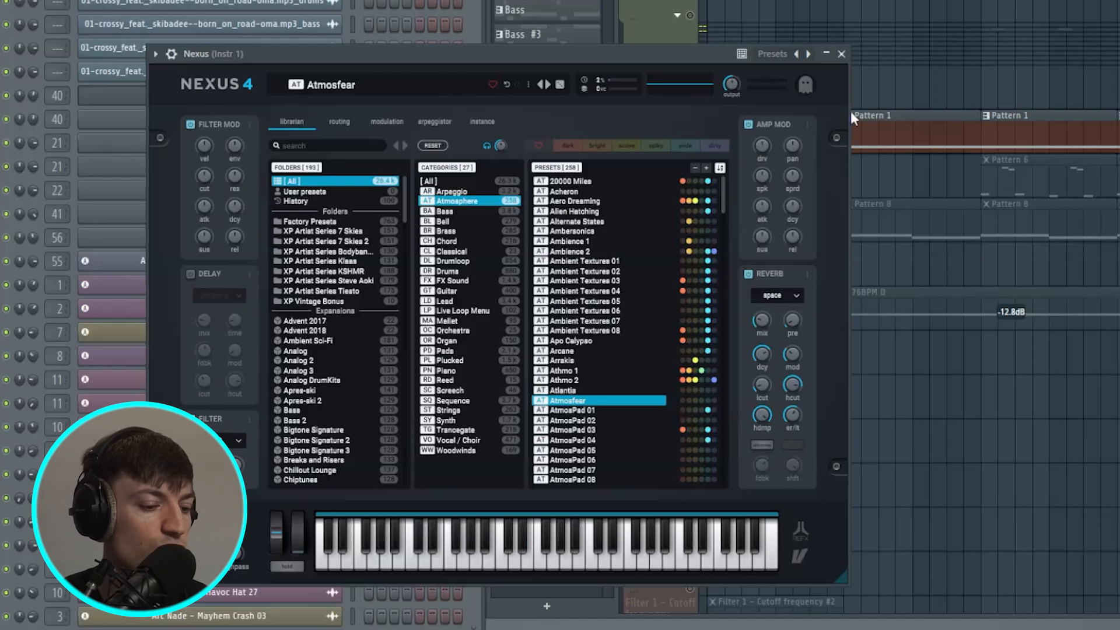
left_click(842, 54)
key("space")
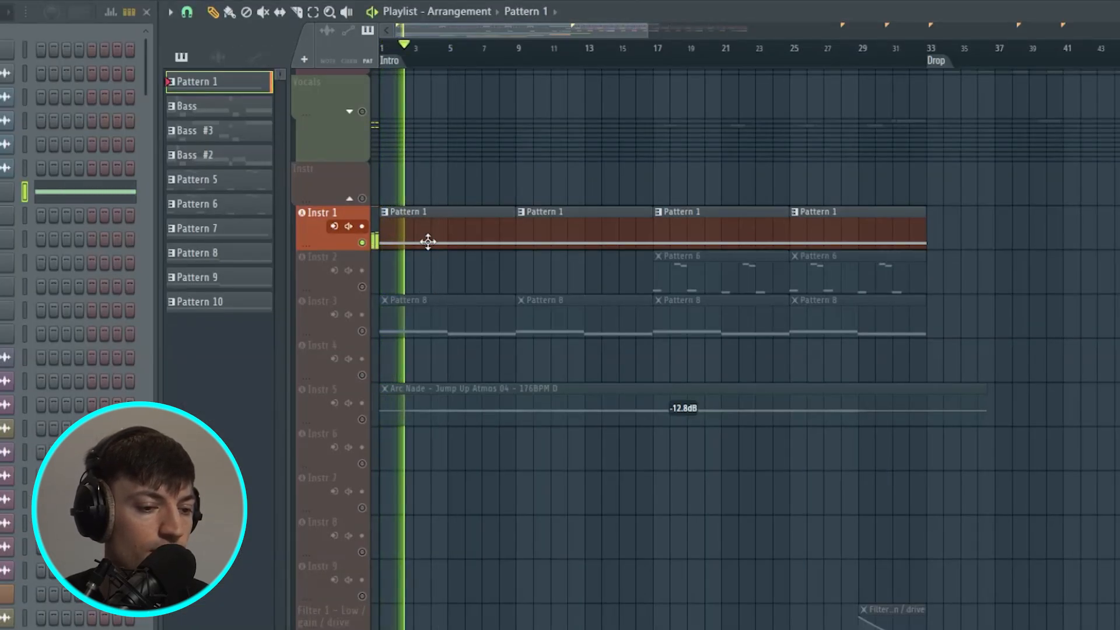
double_click(429, 241)
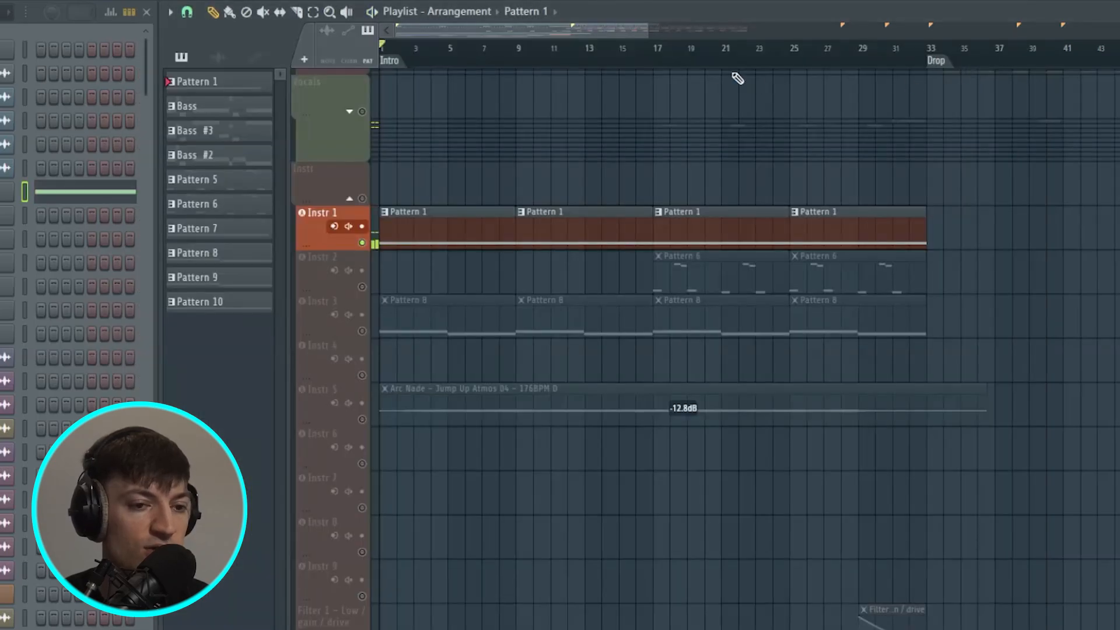
Solo Instr 2, highlight bars 17 to 33, play Pattern 6 and check its Nexus preset
left_click_drag(659, 61, 594, 64)
left_click(362, 287)
left_click(362, 242)
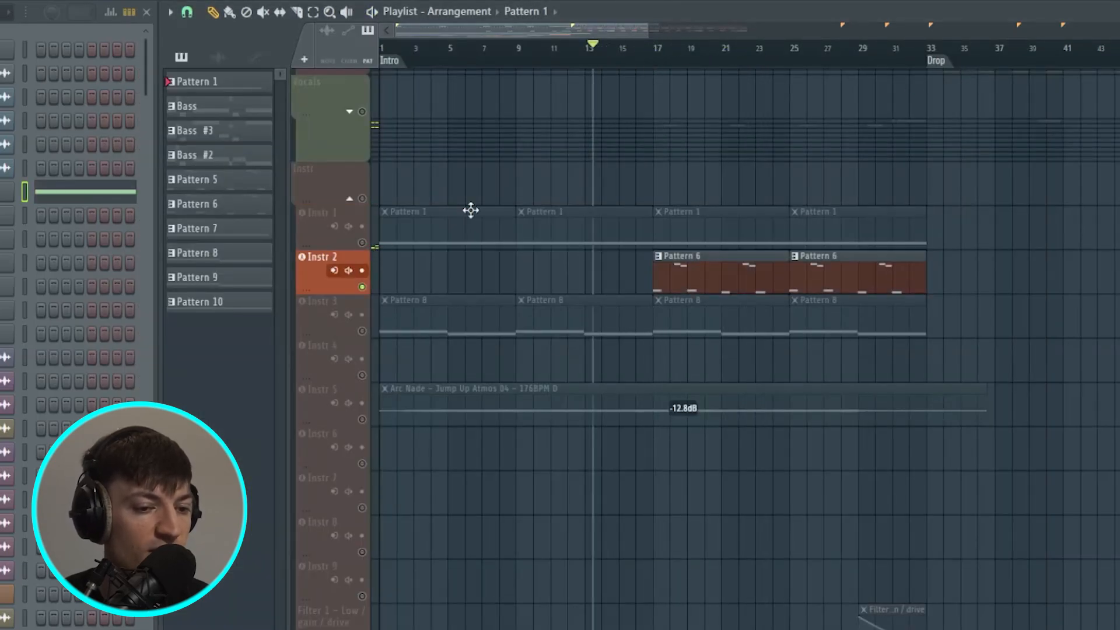
left_click(657, 59)
left_click_drag(660, 58, 927, 58)
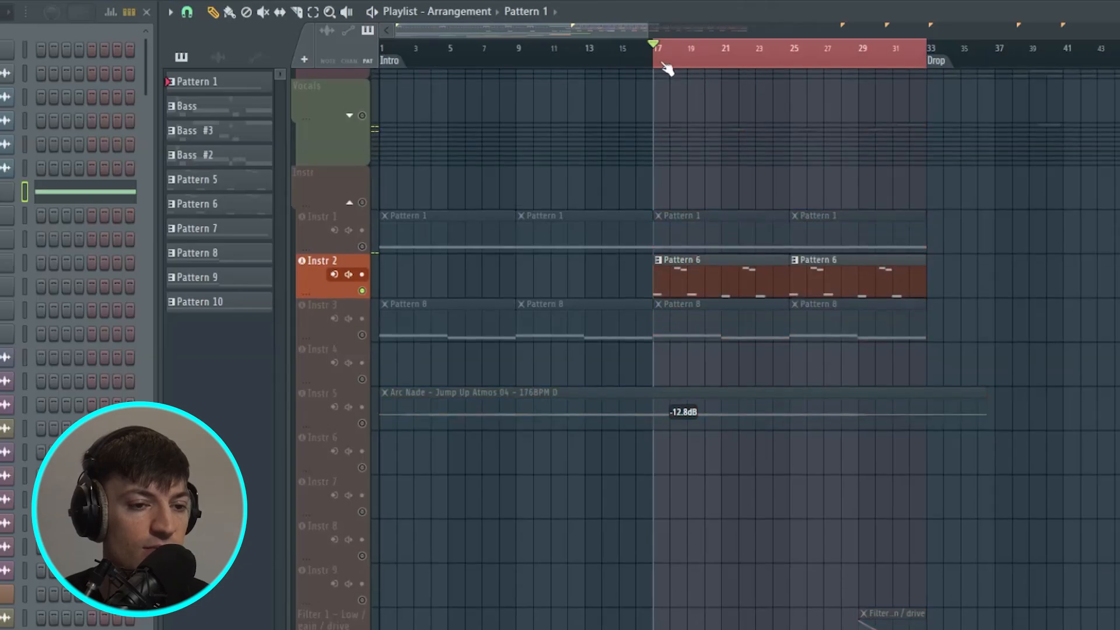
left_click(657, 60)
key("space")
left_click(25, 310)
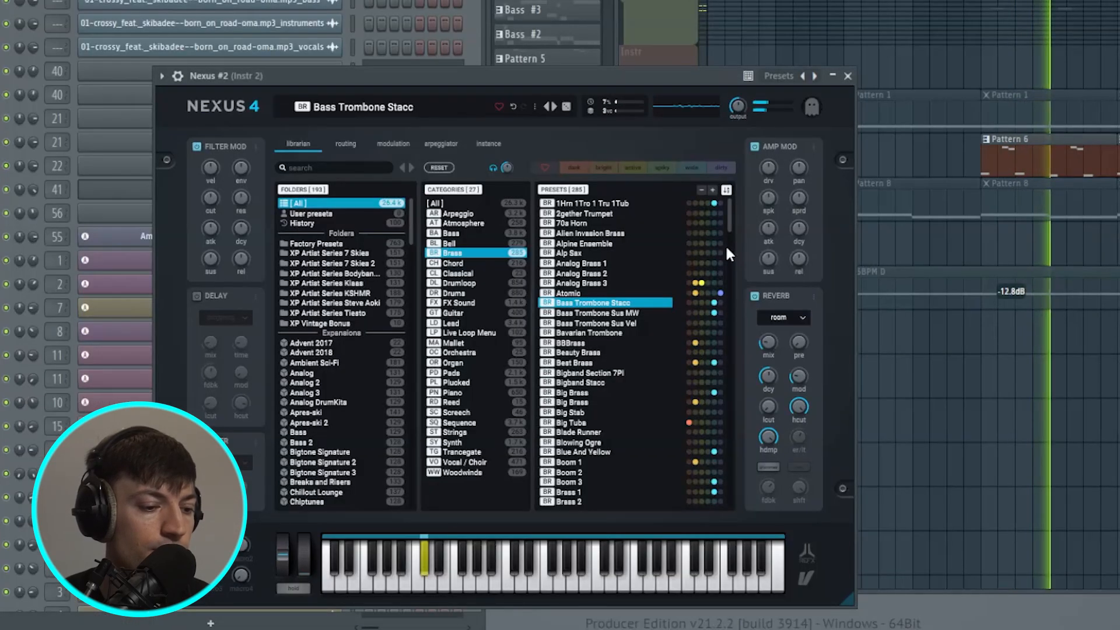
key("space")
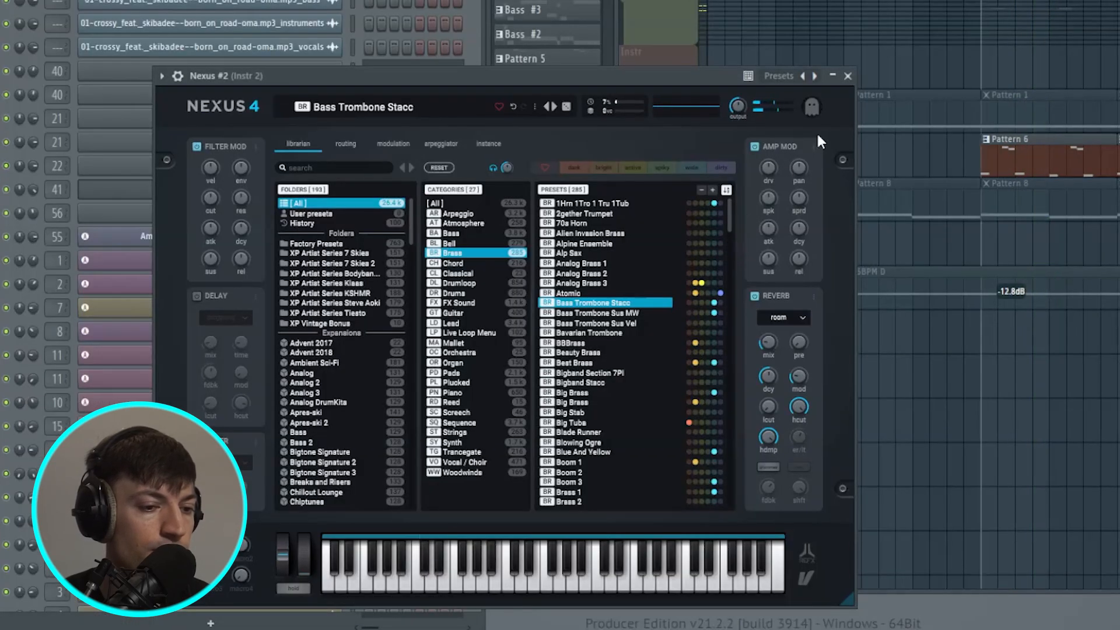
left_click(847, 75)
Play the track and inspect the ValhallaRoom reverb and Decapitator on the Instr 2 mixer channel
left_click(636, 41)
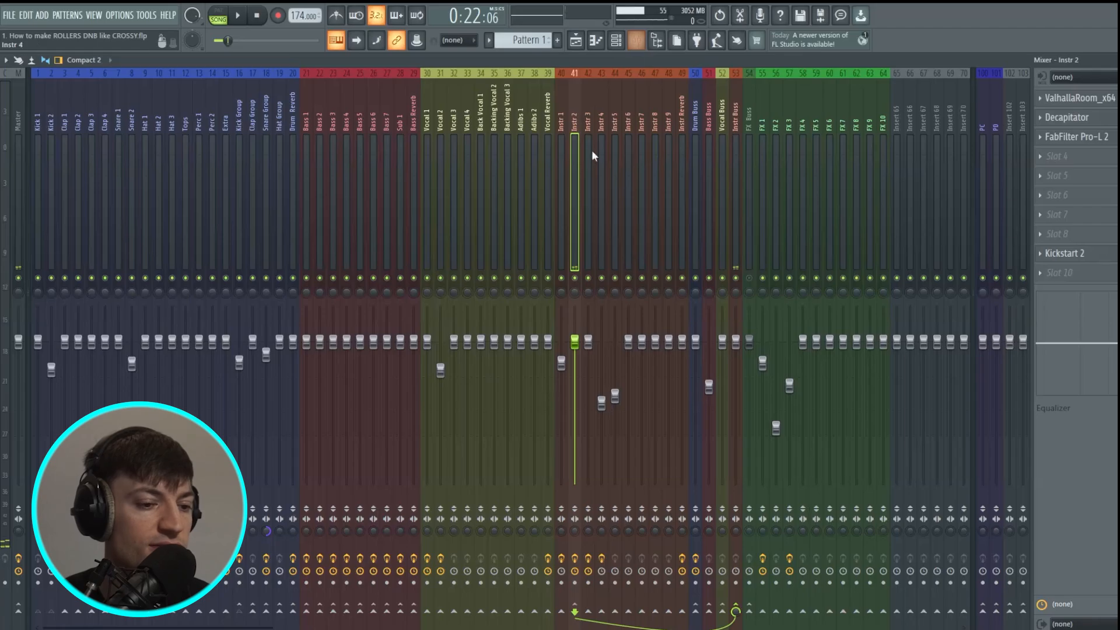
key("space")
left_click(1080, 98)
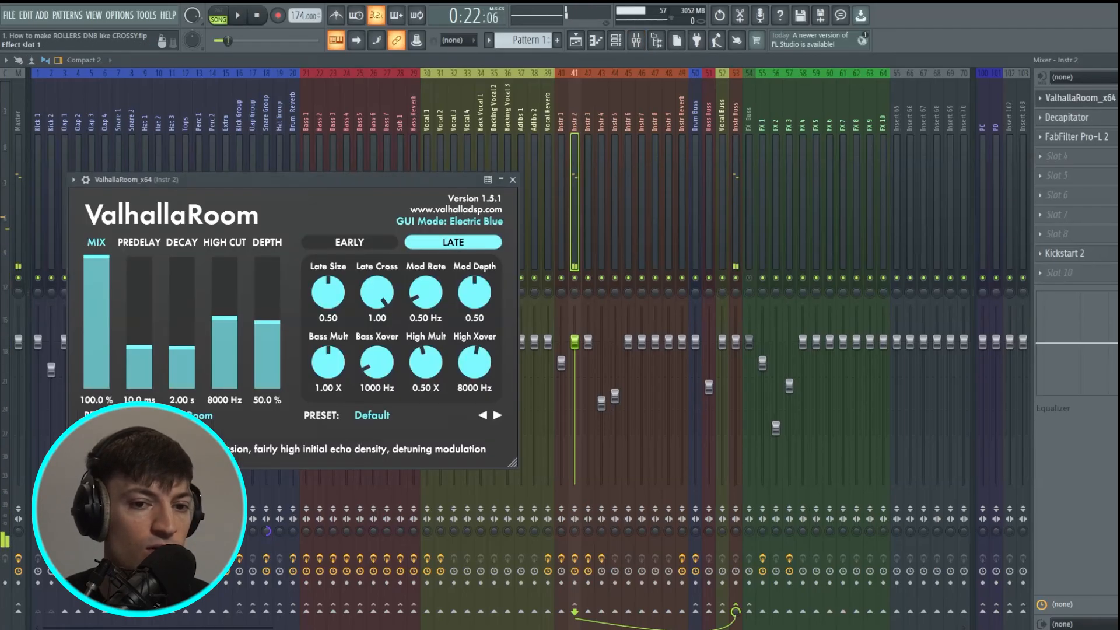
left_click(513, 180)
left_click(1065, 117)
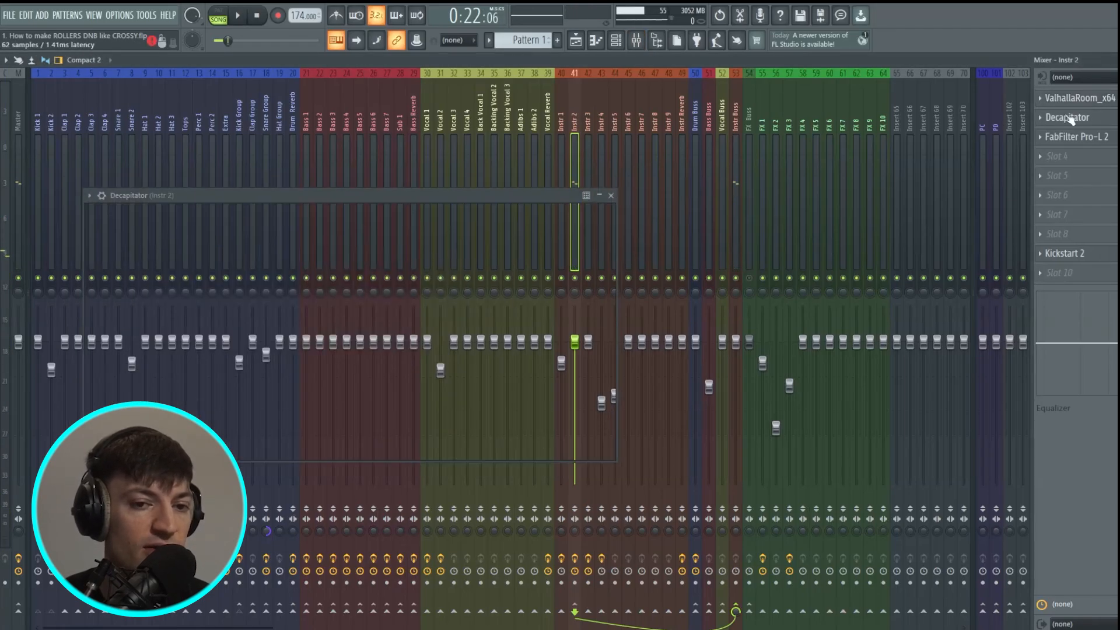
left_click(611, 196)
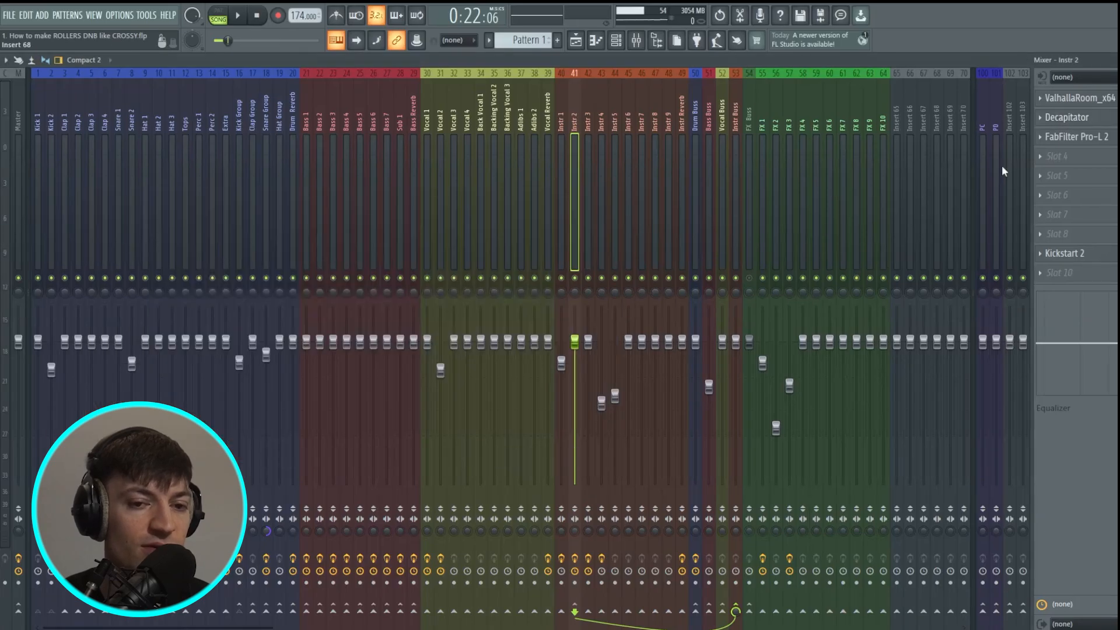
Inspect FabFilter Pro-L 2 and Kickstart 2 on the Instr 2 mixer channel during playback
left_click(1073, 137)
key("space")
left_click(584, 213)
key("space")
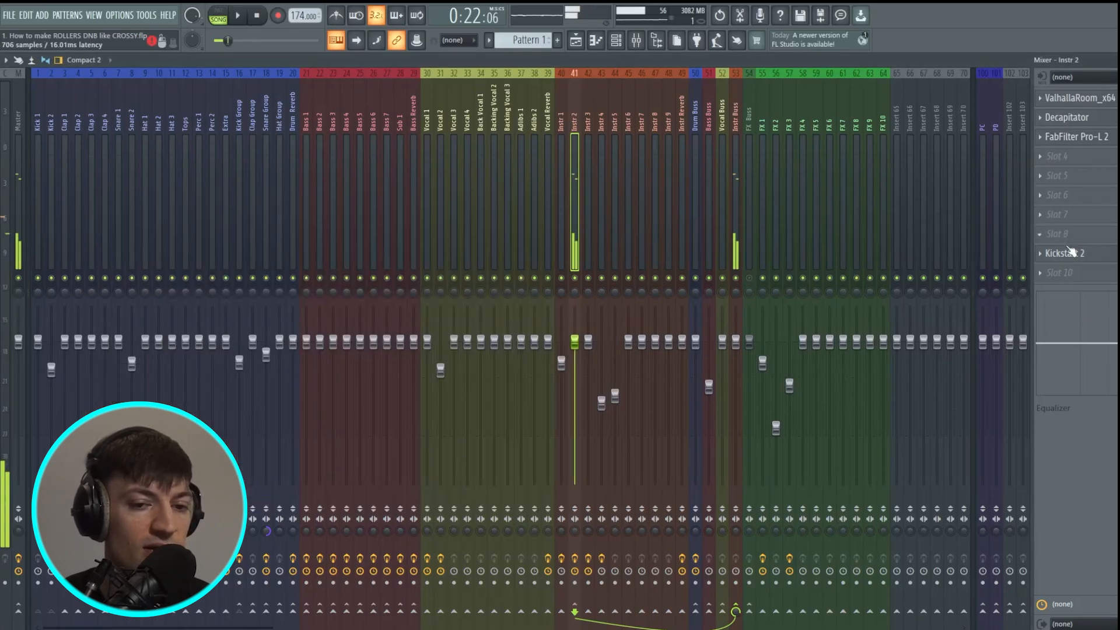
left_click(1065, 253)
left_click(401, 180)
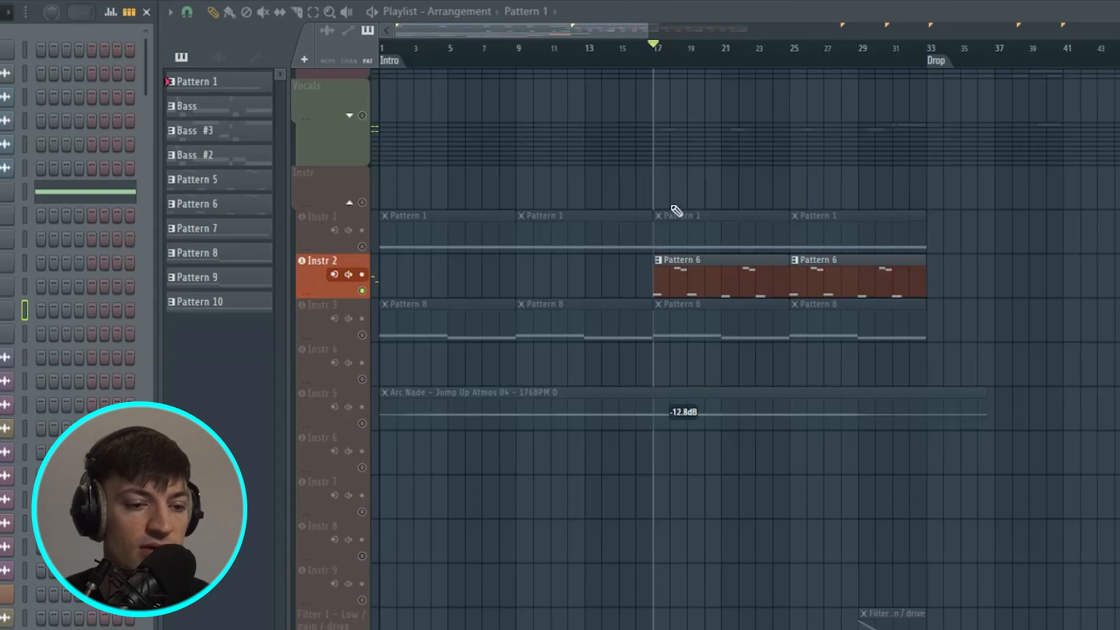
Return to the playlist and play the soloed Instr 2 track from bar 17
scroll(674, 209, "up", 4)
left_click(362, 204)
left_click(350, 206)
left_click(363, 253)
scroll(713, 323, "down", 10)
key("space")
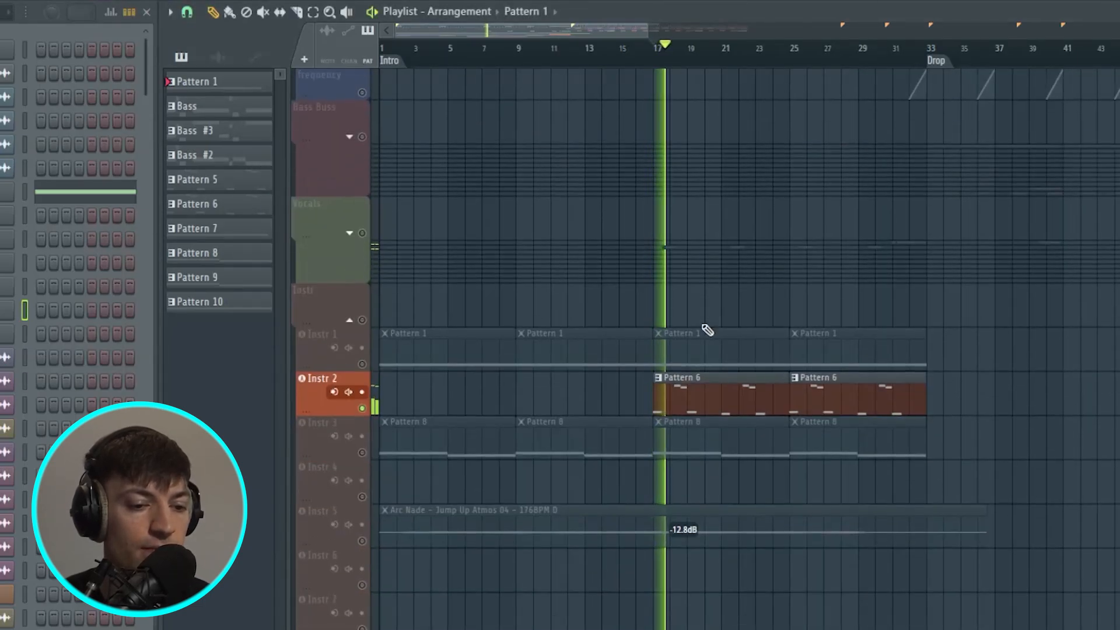
key("space")
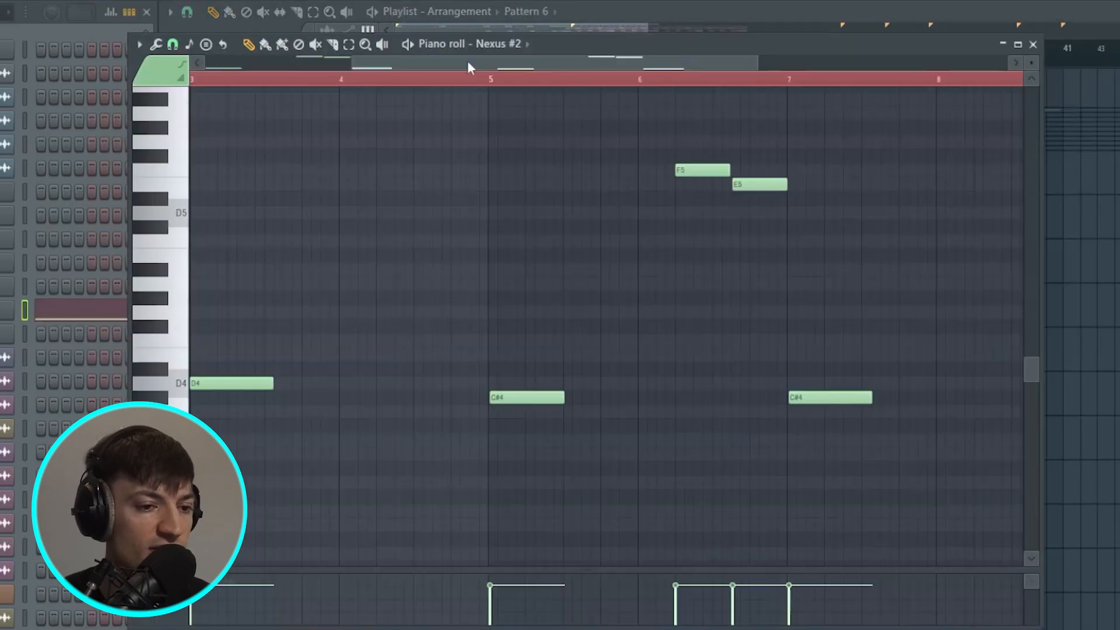
Review Pattern 6's notes across bars 1 to 8, highlighting the first four-bar phrase and the second one in turn
left_click_drag(468, 65, 278, 75)
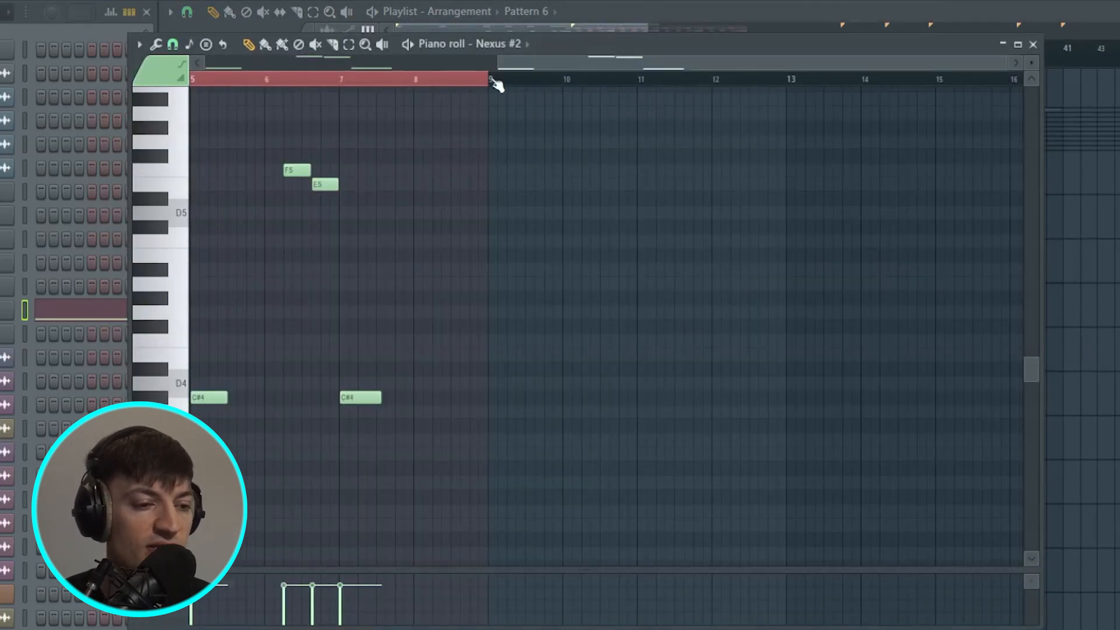
left_click_drag(501, 66, 209, 72)
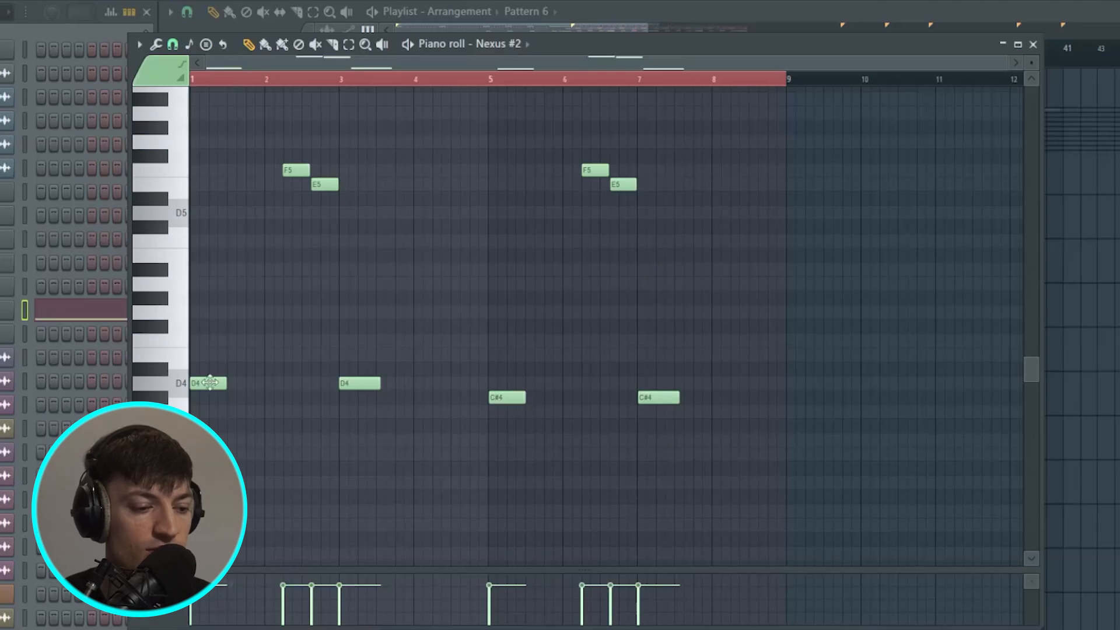
left_click_drag(466, 119, 192, 406)
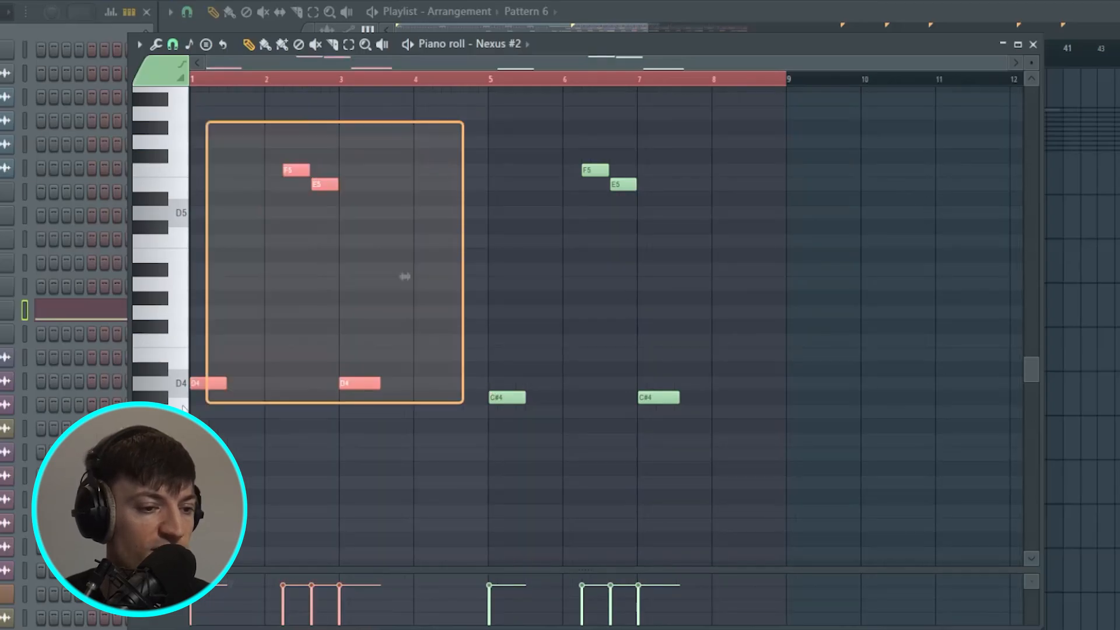
left_click_drag(859, 106, 493, 460)
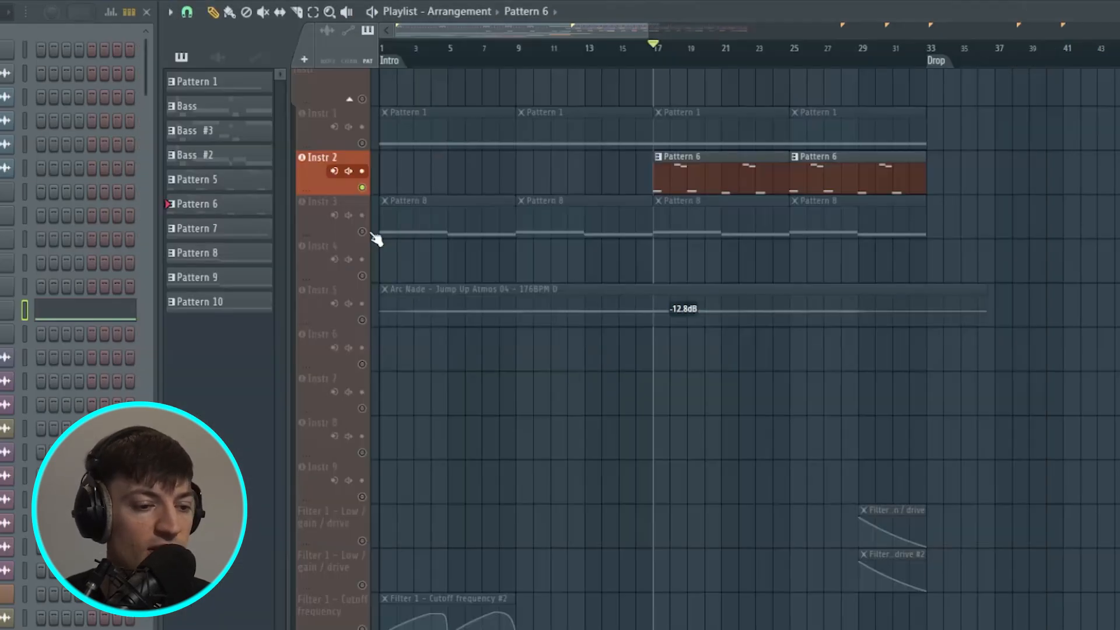
Solo Instr 3, play Pattern 8 from bar 17 and check its Nexus preset
left_click(362, 232)
key("space")
left_click(362, 188)
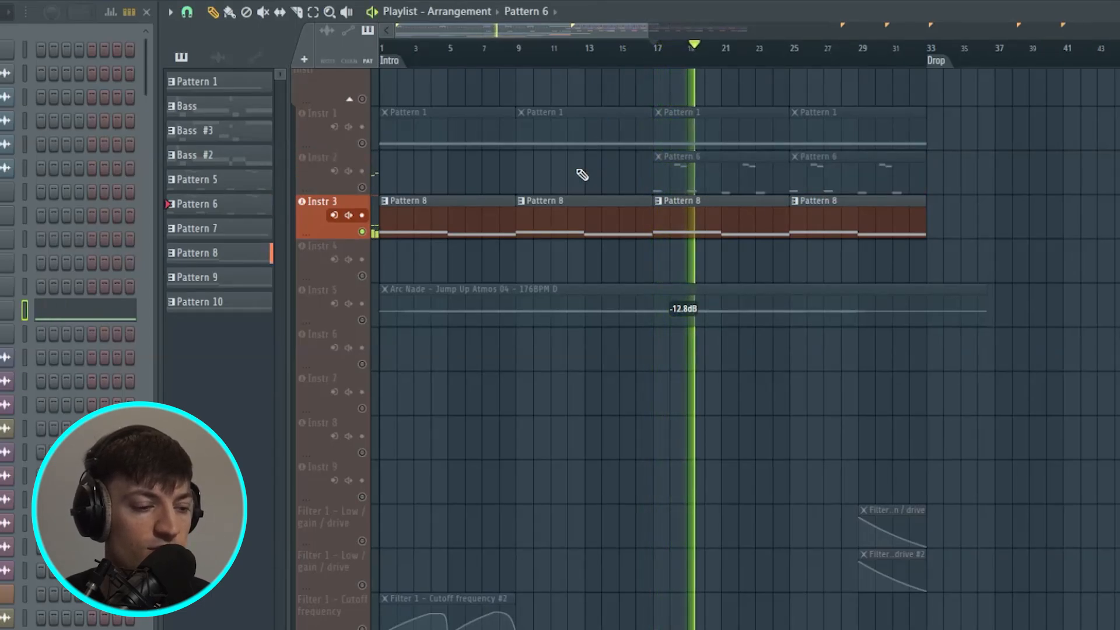
left_click(703, 222)
scroll(93, 370, "down", 8)
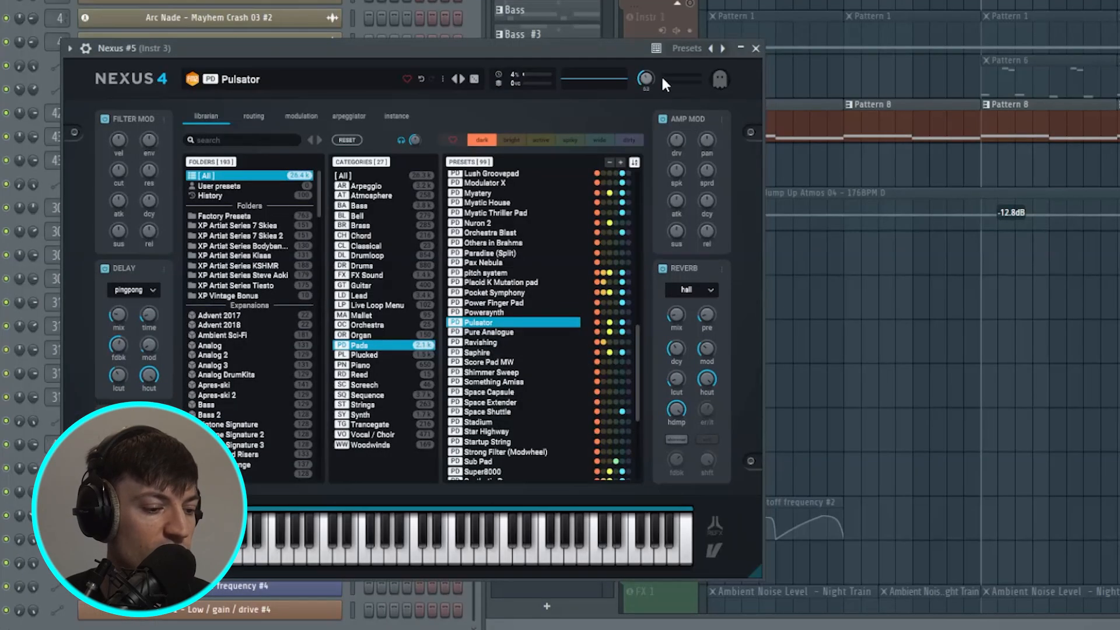
left_click(756, 49)
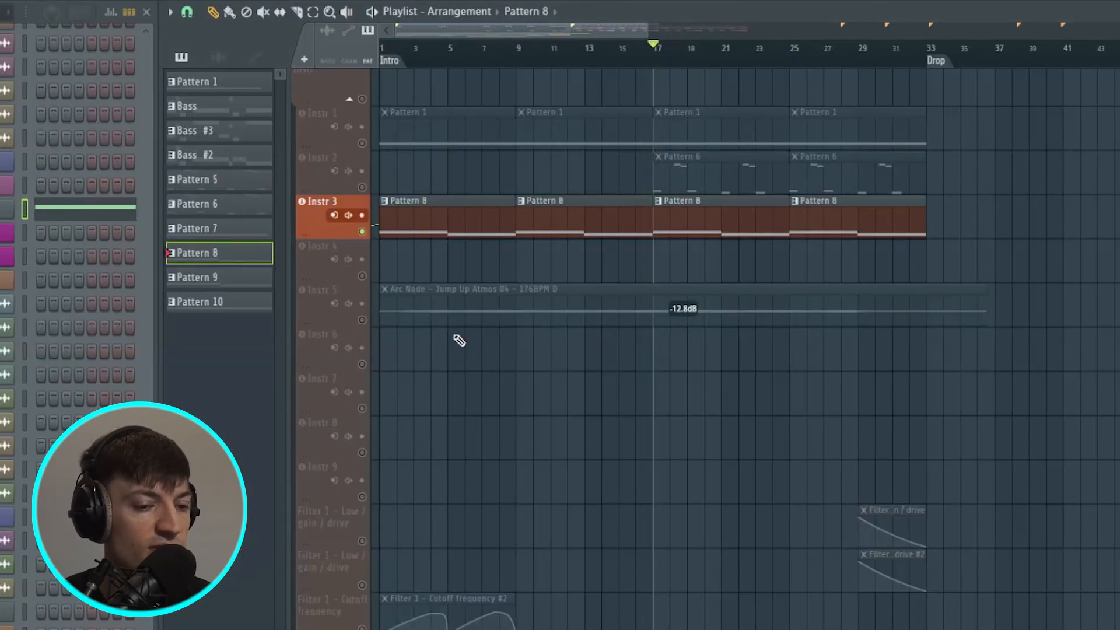
Compare the Instr clips around bar 17 and solo Instr 2 with Pattern 6 in place of Instr 3
scroll(628, 366, "up", 2)
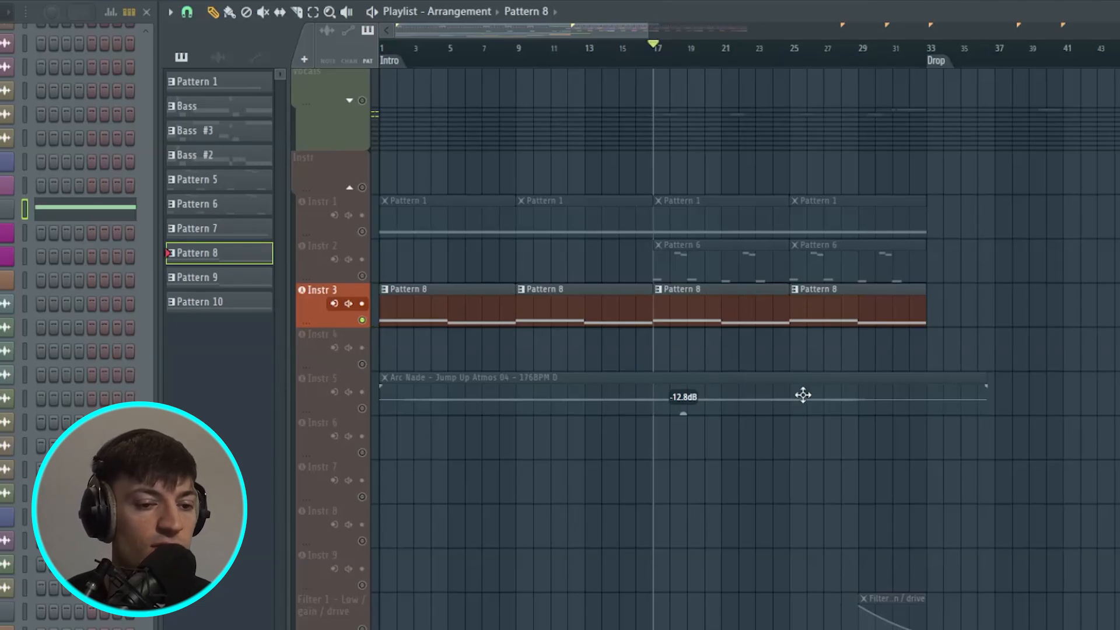
scroll(753, 269, "up", 1)
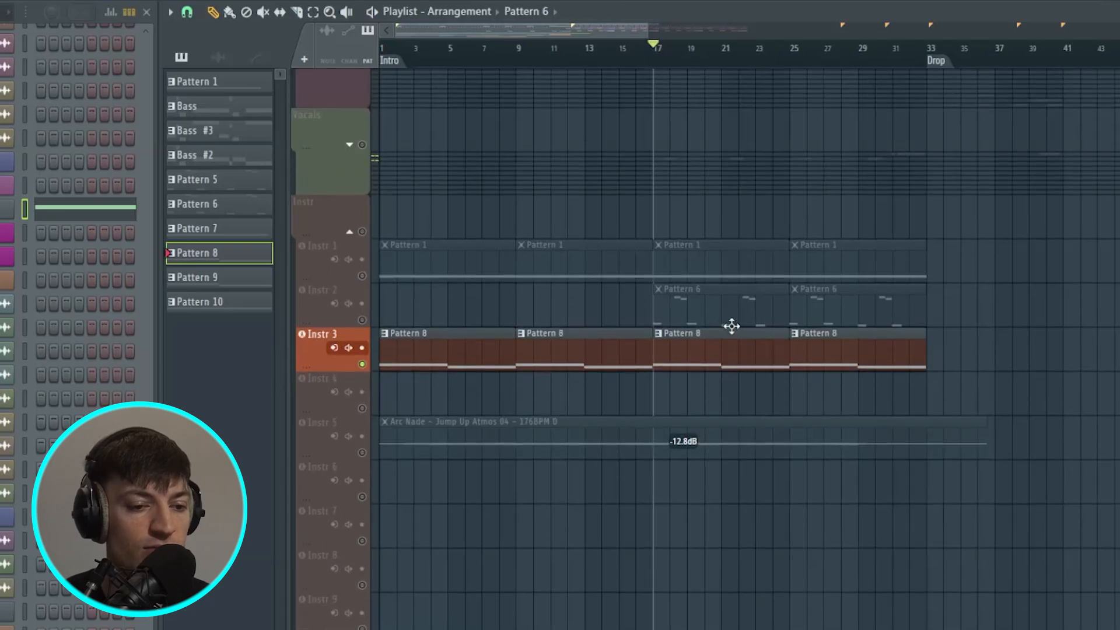
left_click(702, 300)
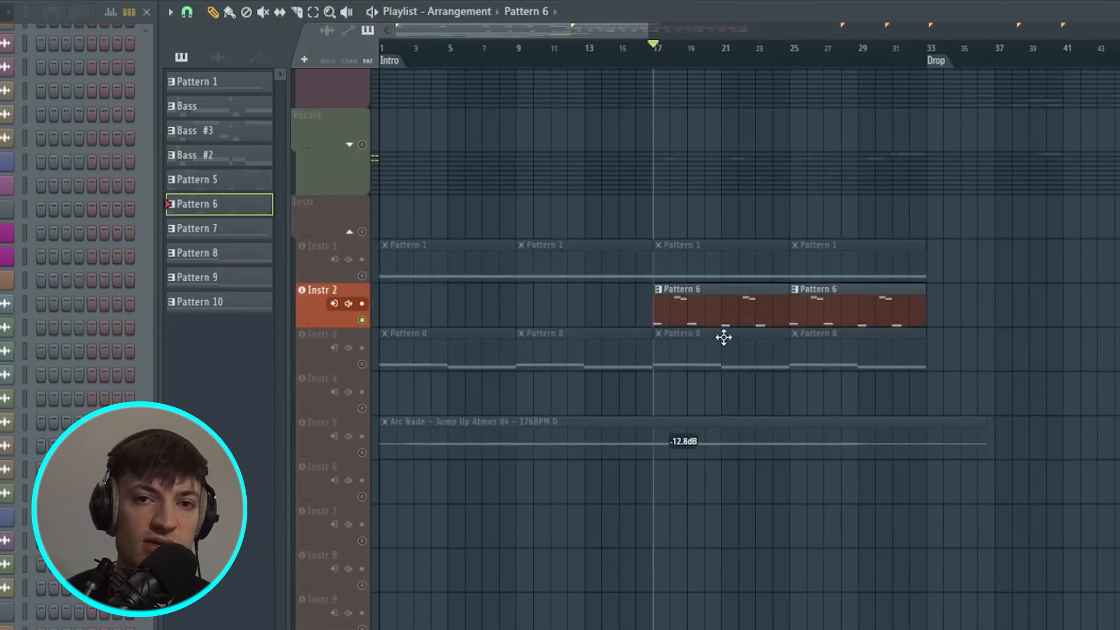
Solo Instr 5 and play the Jump Up Atmos 04 sample from bar 17
scroll(723, 337, "down", 5)
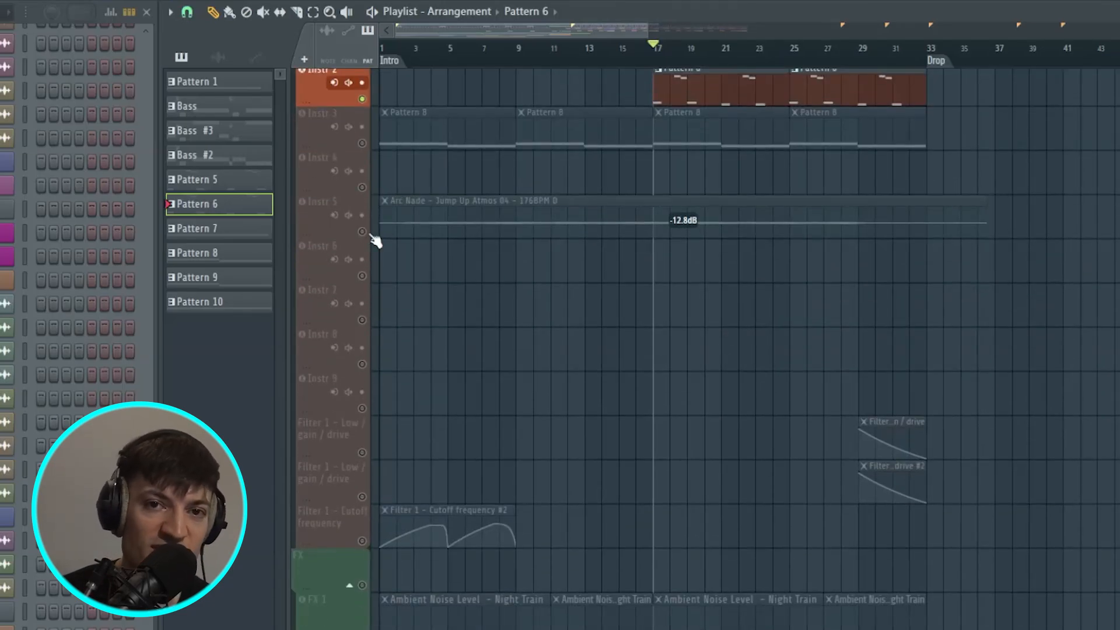
left_click(370, 234)
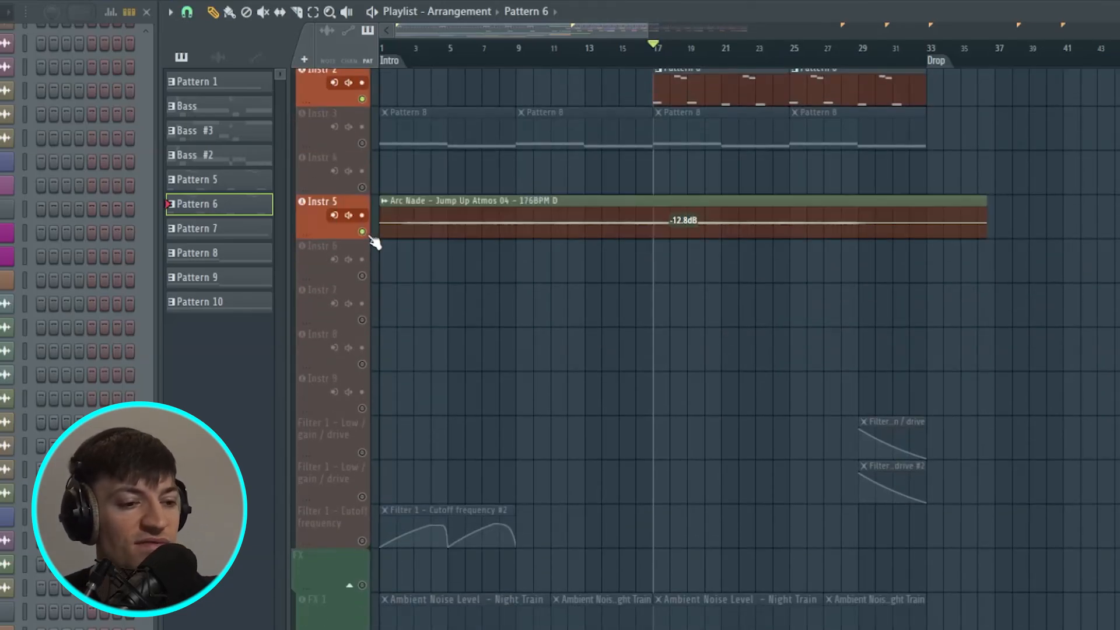
left_click(362, 99)
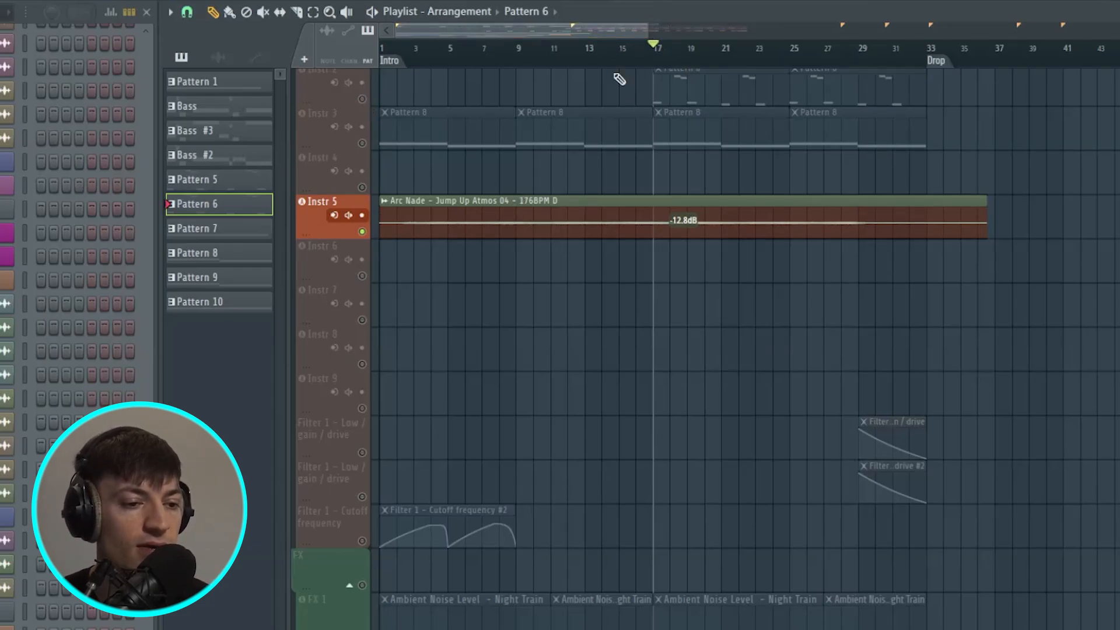
key("space")
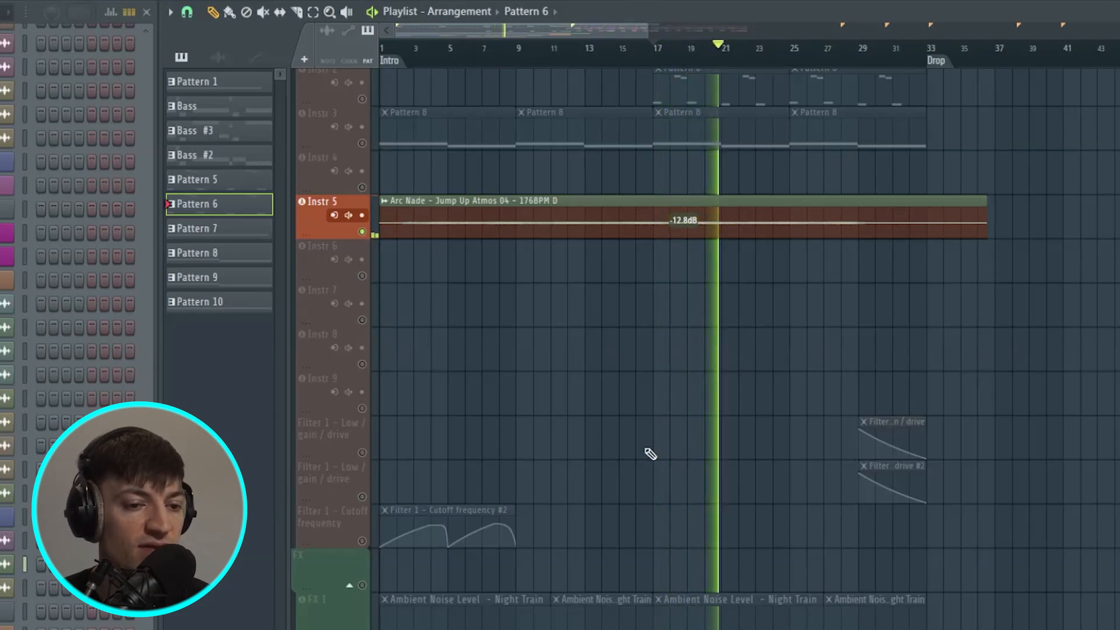
scroll(658, 465, "up", 2)
key("space")
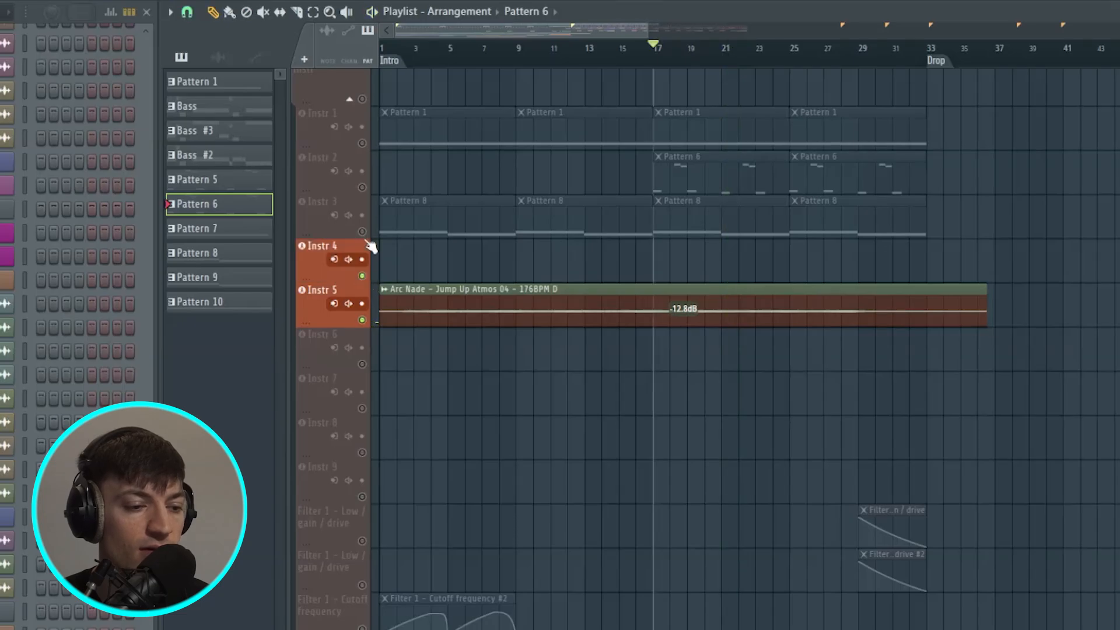
Enable Instr 1 to Instr 4 alongside Instr 5 and play the layers together from bar 17
left_click(375, 200)
left_click(365, 155)
left_click(368, 111)
key("space")
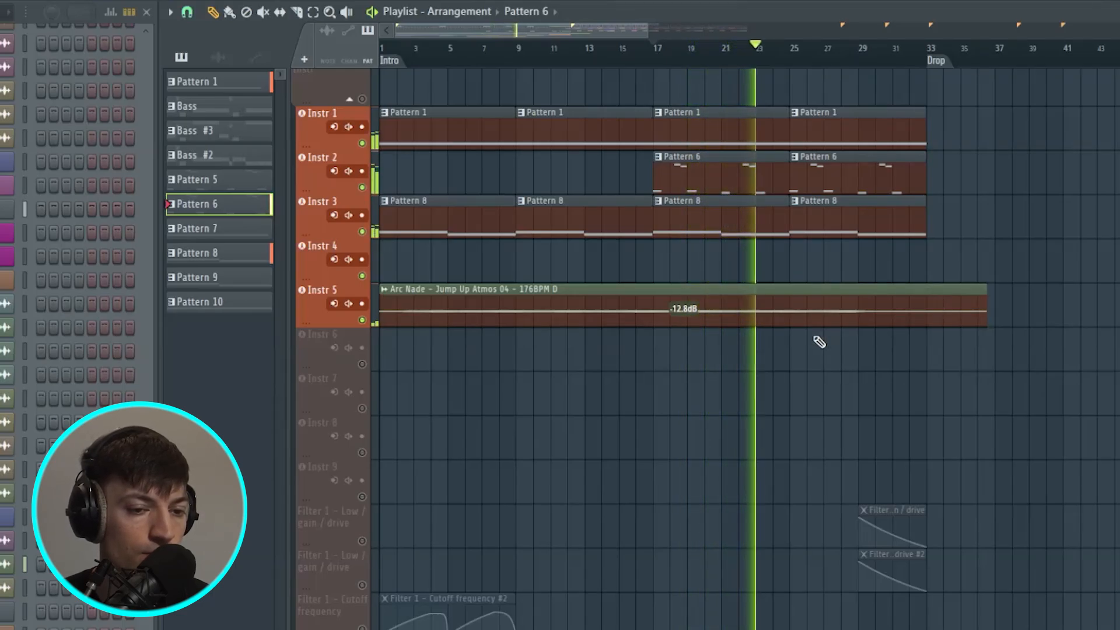
key("space")
Enable both Filter 1 Low / gain / drive automation tracks and play the instruments from bar 29 towards the drop
left_click_drag(590, 31, 618, 33)
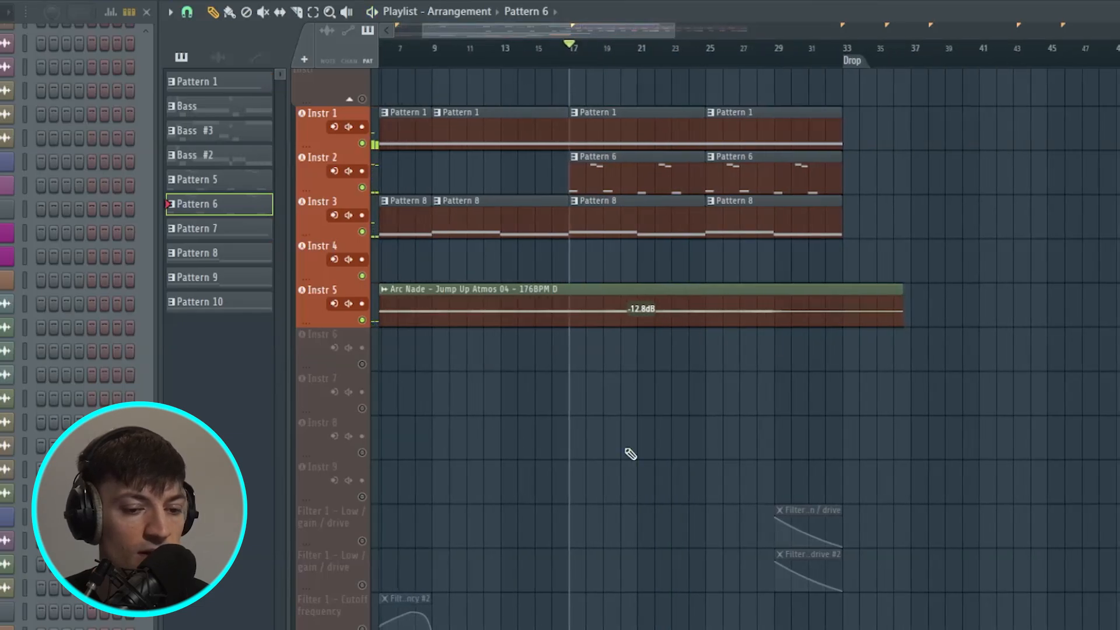
left_click(362, 585)
left_click(362, 541)
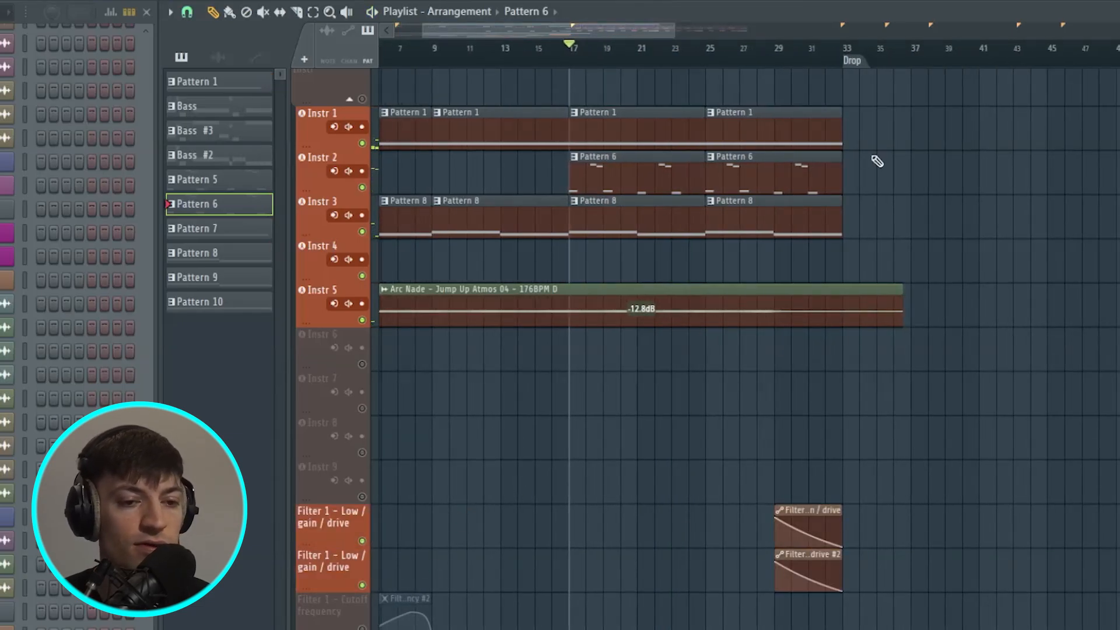
scroll(875, 44, "up", 3)
left_click(717, 53)
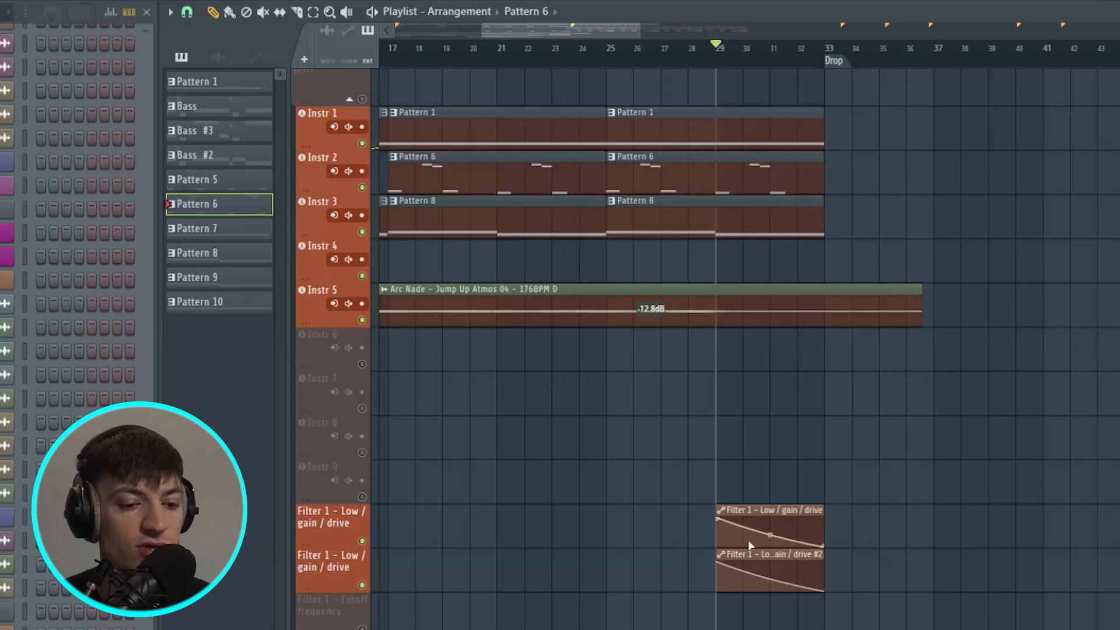
scroll(631, 208, "down", 1)
scroll(783, 143, "up", 1)
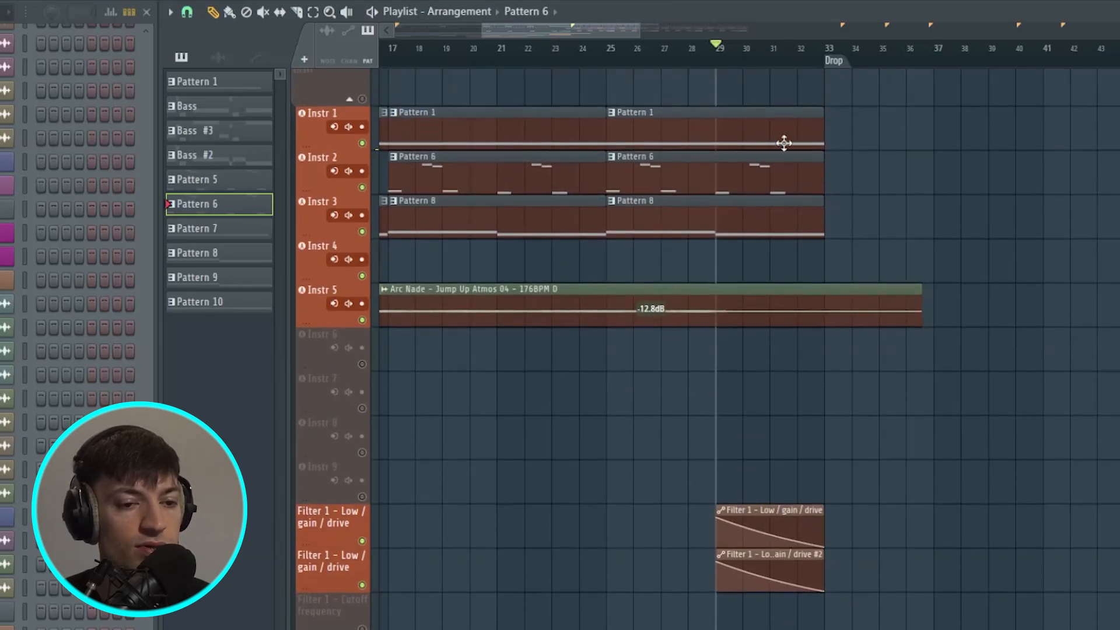
key("space")
scroll(744, 45, "up", 1)
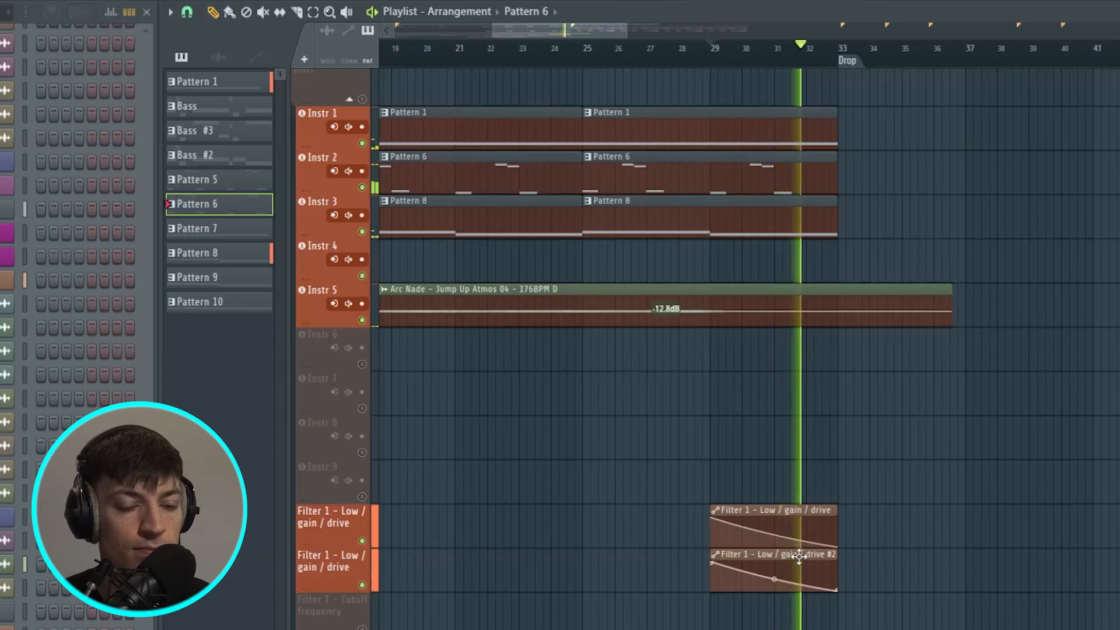
key("space")
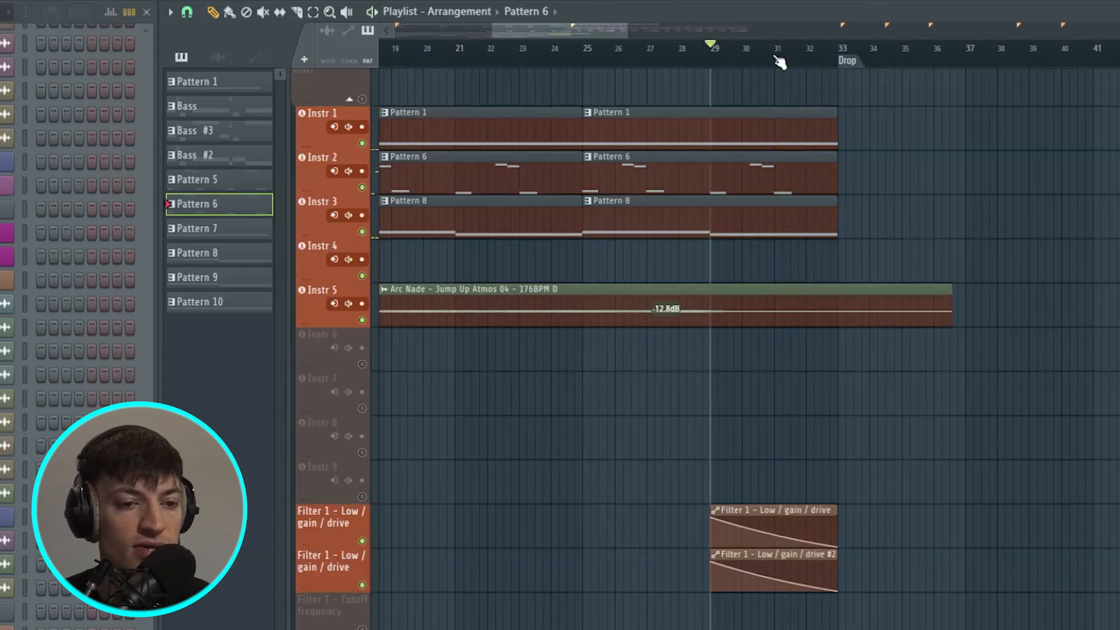
Highlight bars 31 to 33 before the drop, clear the selection and highlight only the last bar from bar 32
left_click_drag(779, 62, 845, 73)
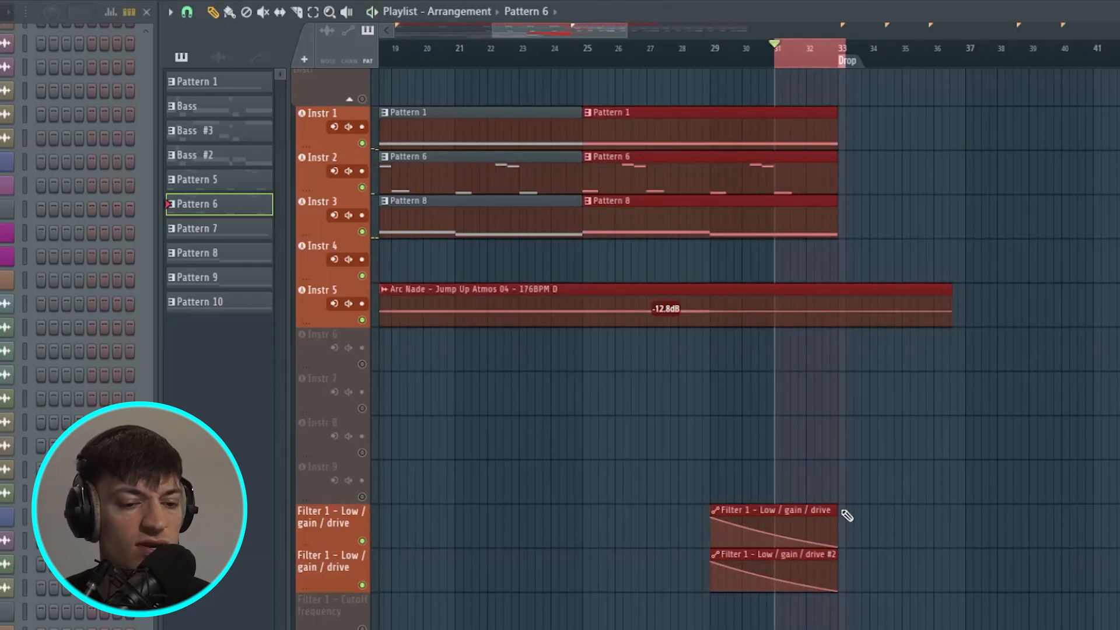
scroll(813, 282, "down", 5)
left_click(831, 59)
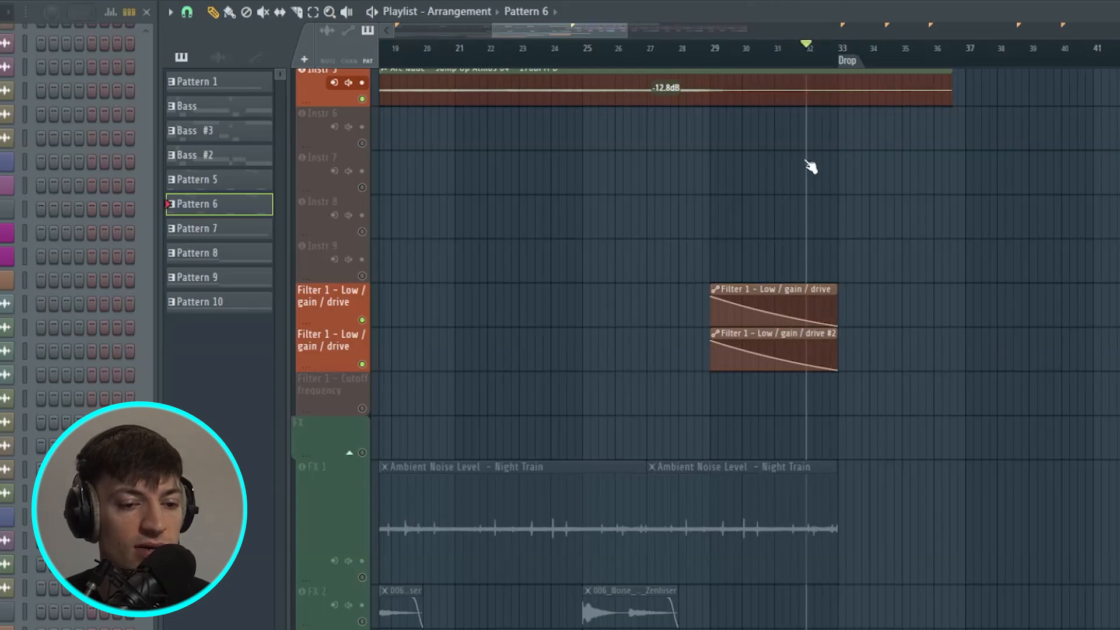
left_click_drag(807, 61, 821, 68)
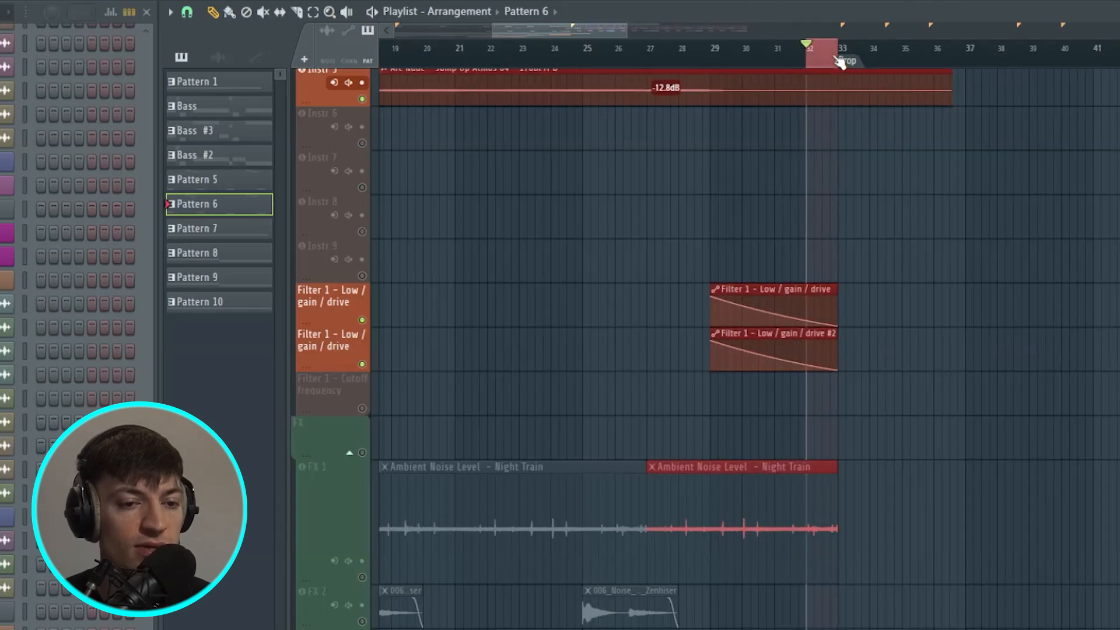
Return to the intro and solo the FX 1 track with the Night ambience clips
left_click(498, 27)
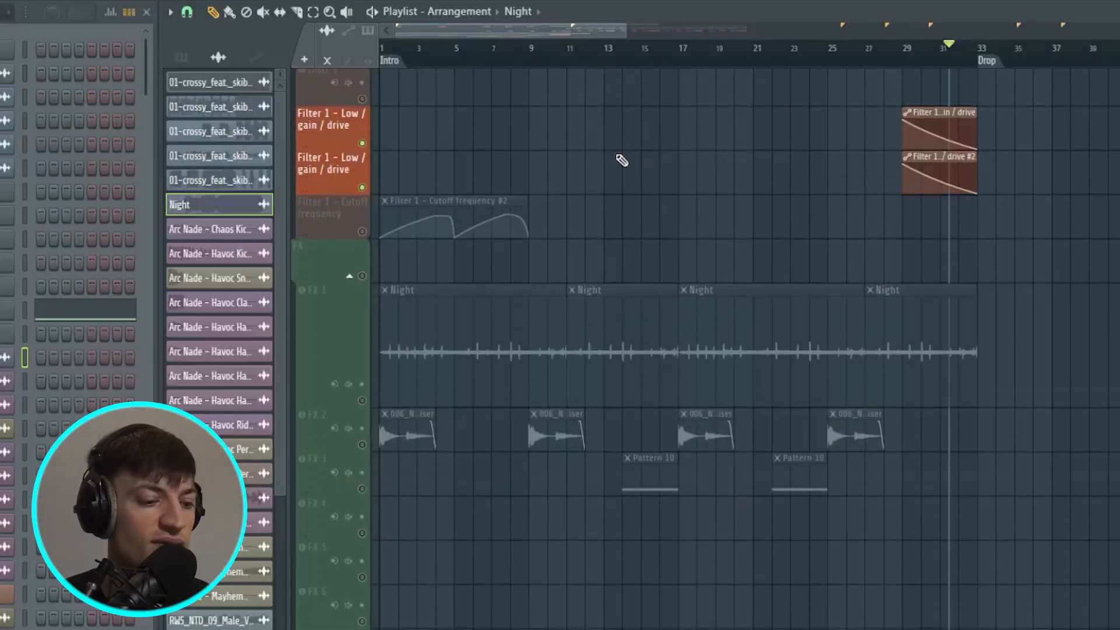
left_click(363, 401)
scroll(773, 390, "down", 3)
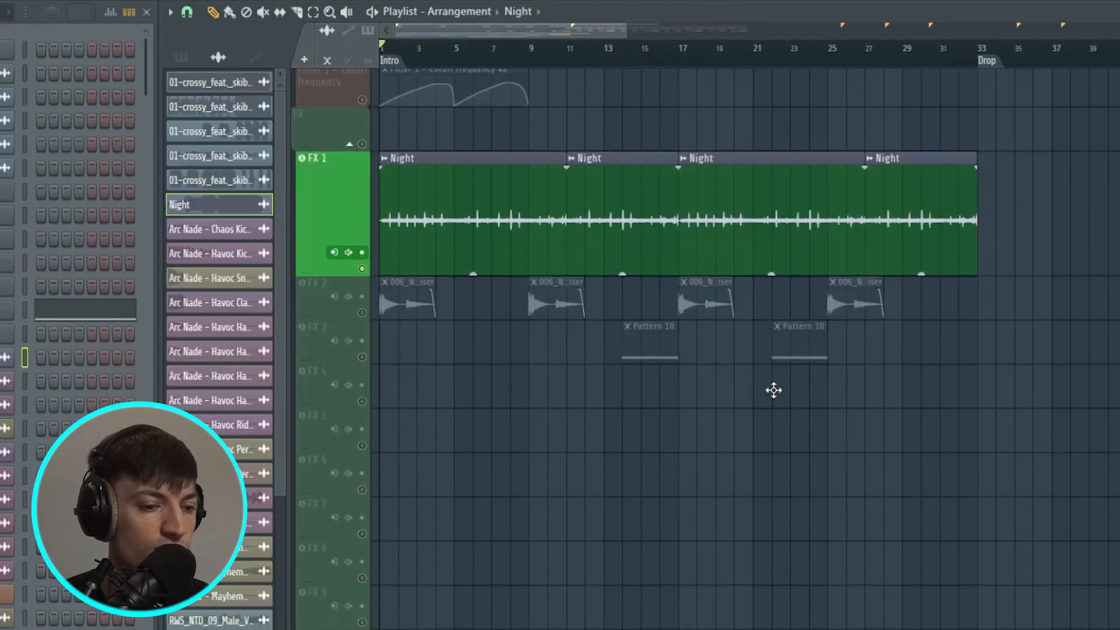
Play the soloed Night ambience on FX 1, then solo FX 2 and play its clips from the intro's start
key("space")
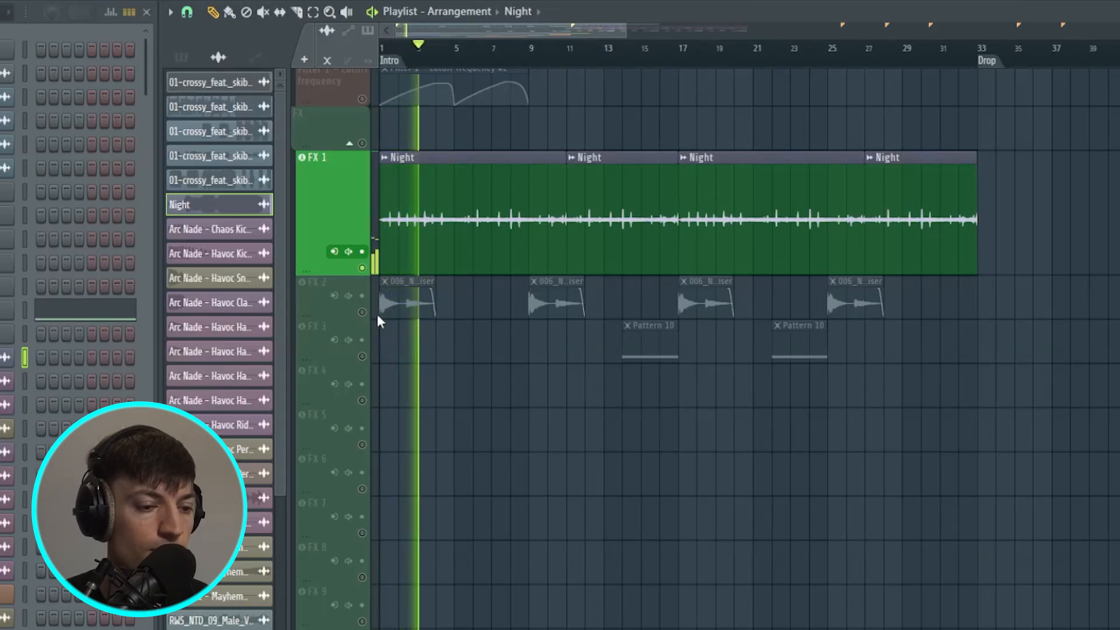
key("space")
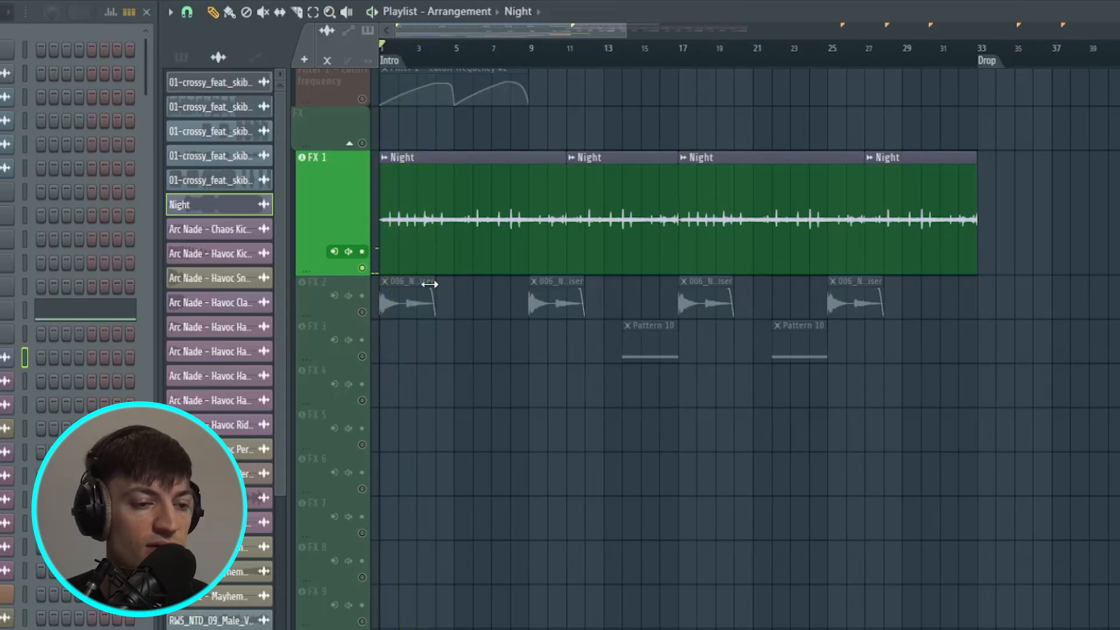
left_click(362, 313, "ctrl")
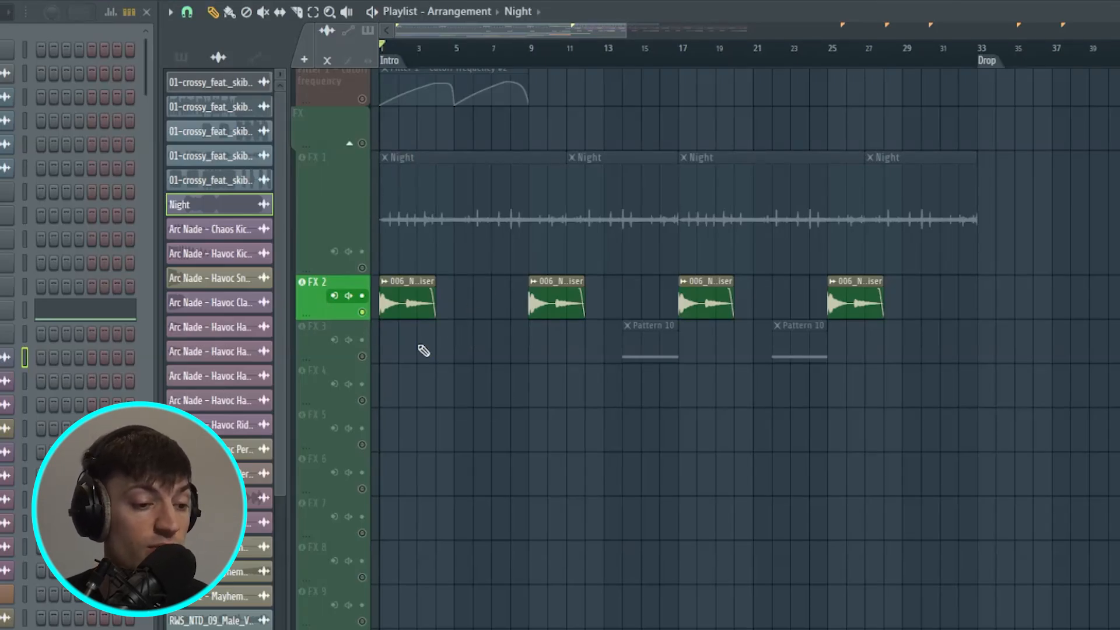
scroll(424, 350, "down", 3)
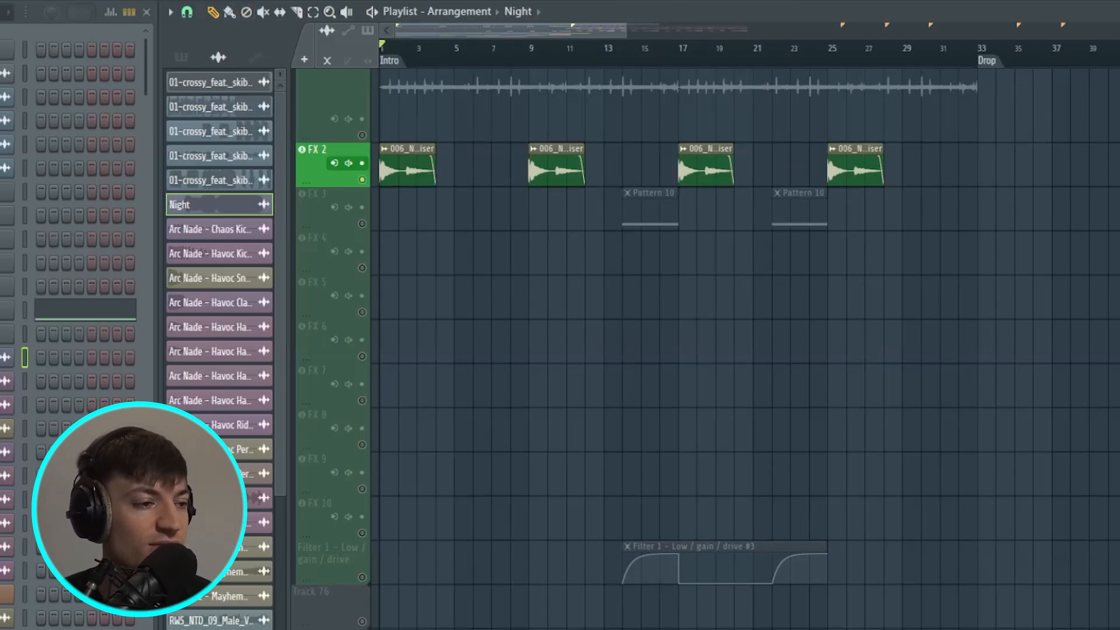
scroll(567, 345, "up", 3)
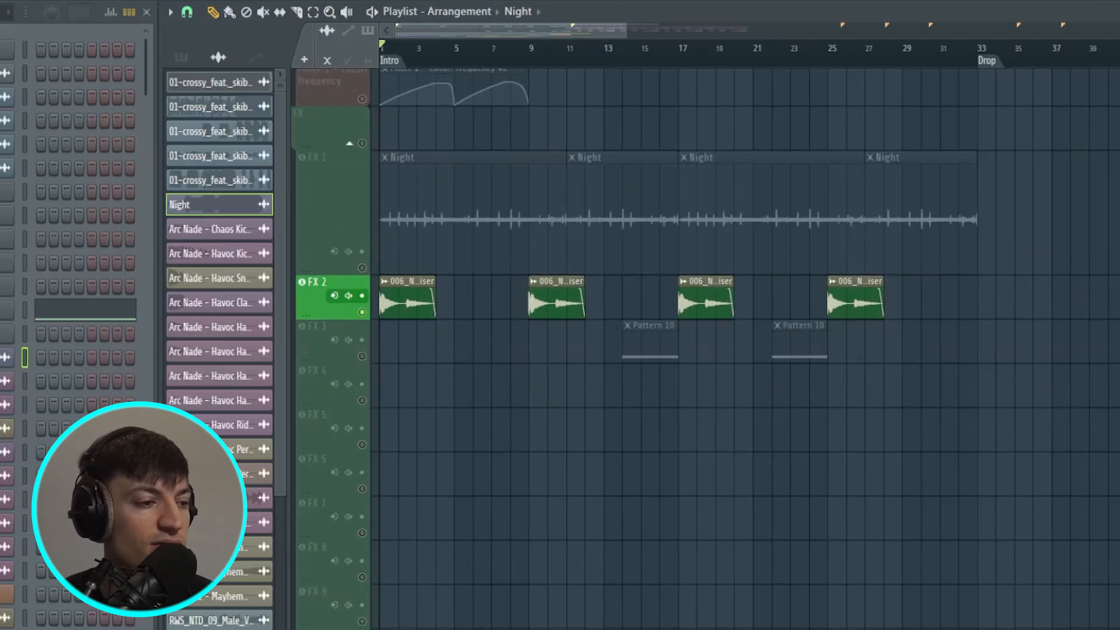
key("space")
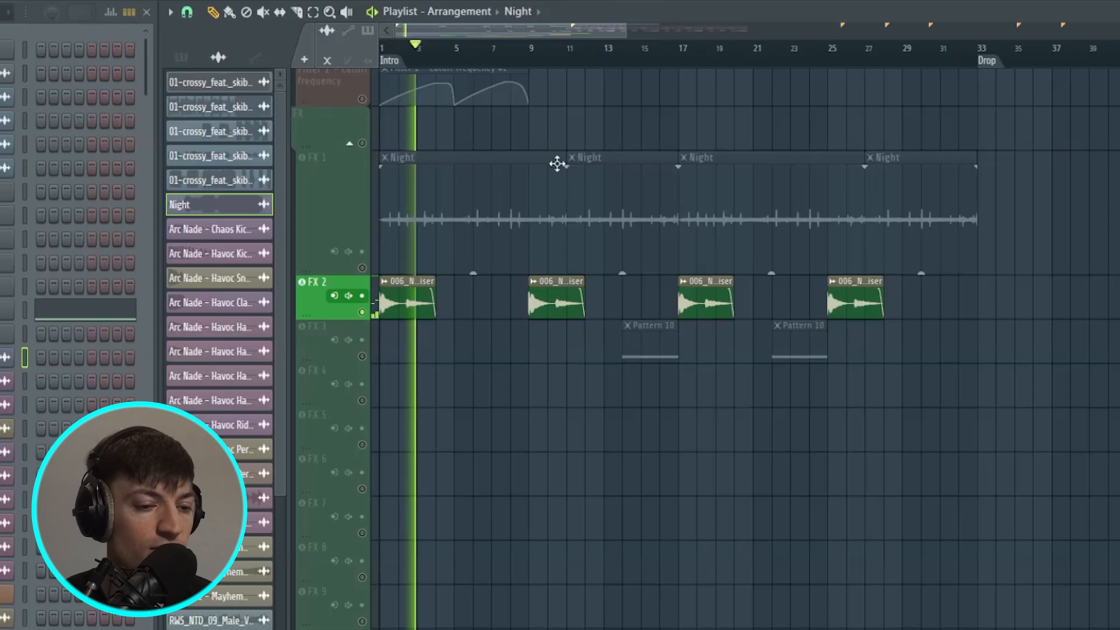
Enable FX 3 and its Filter 1 Low / gain / drive automation alongside FX 2 and let the intro play through them
scroll(568, 418, "down", 3)
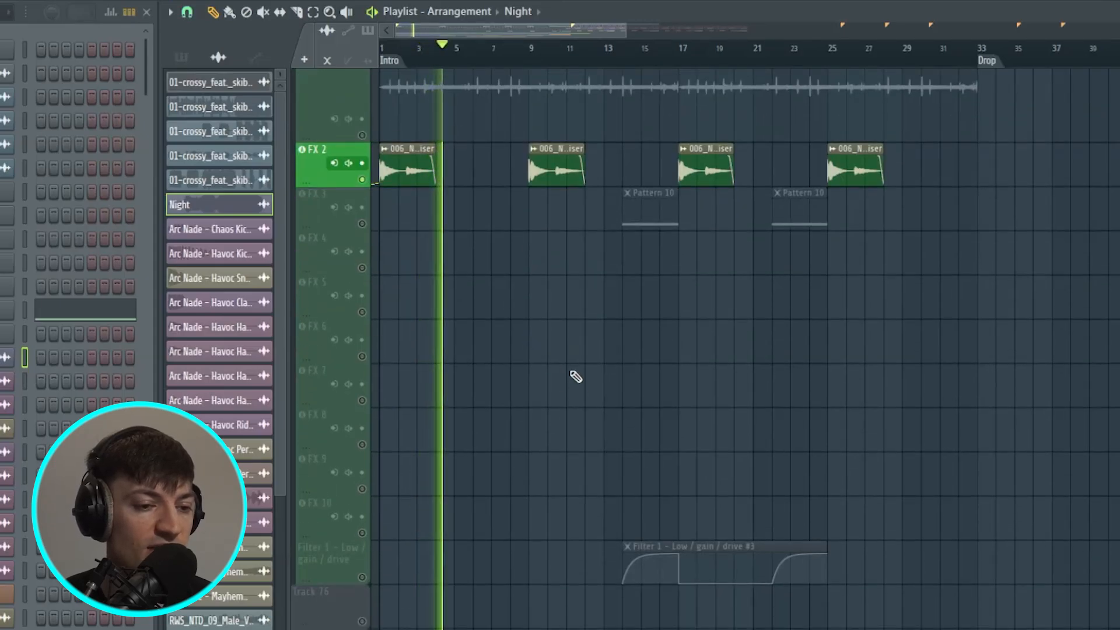
left_click(362, 224)
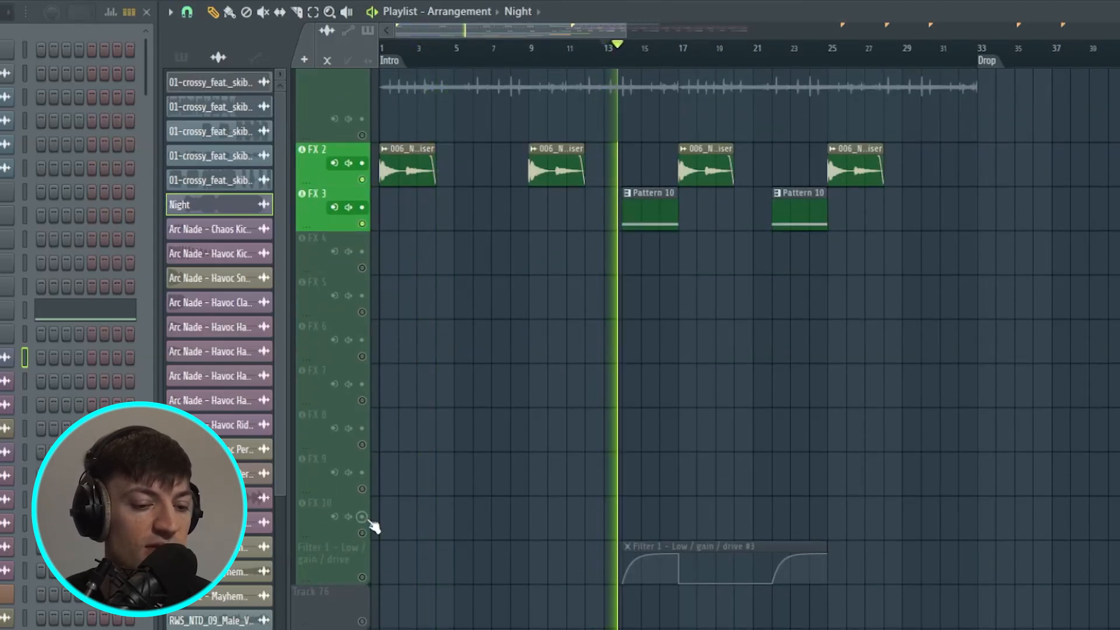
left_click(362, 577)
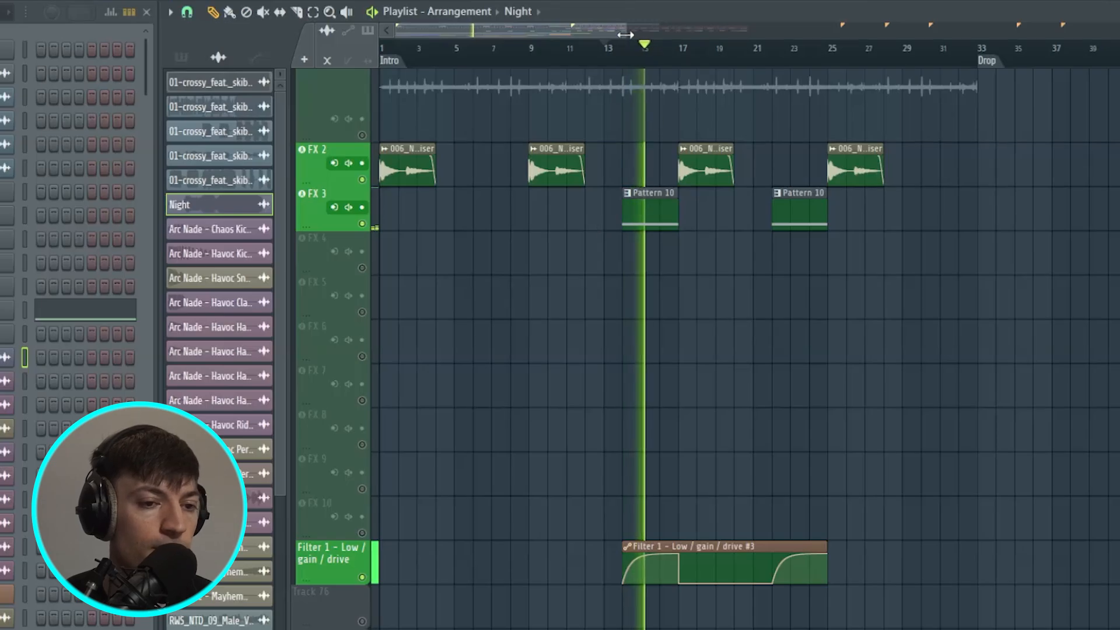
left_click_drag(627, 32, 703, 30)
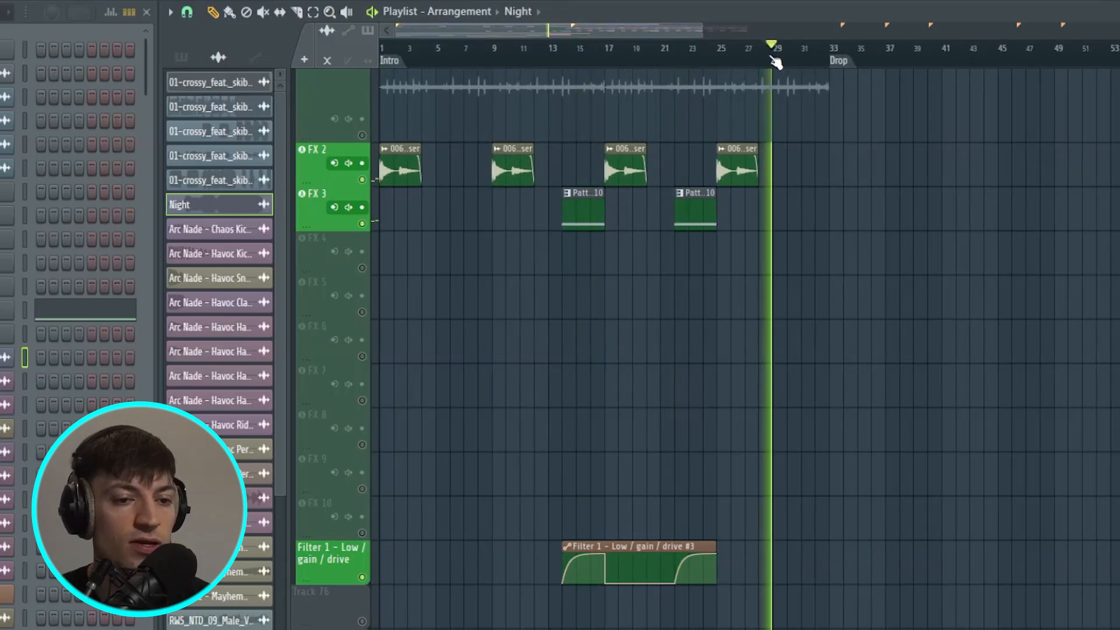
Re-enable all playlist tracks and return to the drum tracks in the bars before the drop
scroll(814, 240, "up", 9)
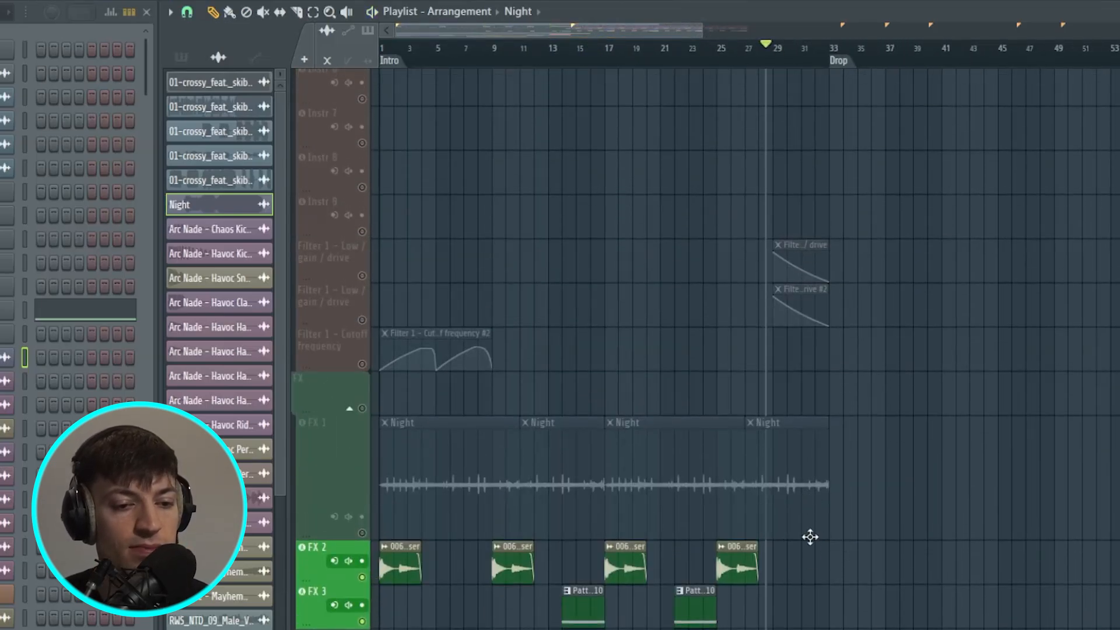
scroll(817, 539, "up", 10)
left_click(362, 92)
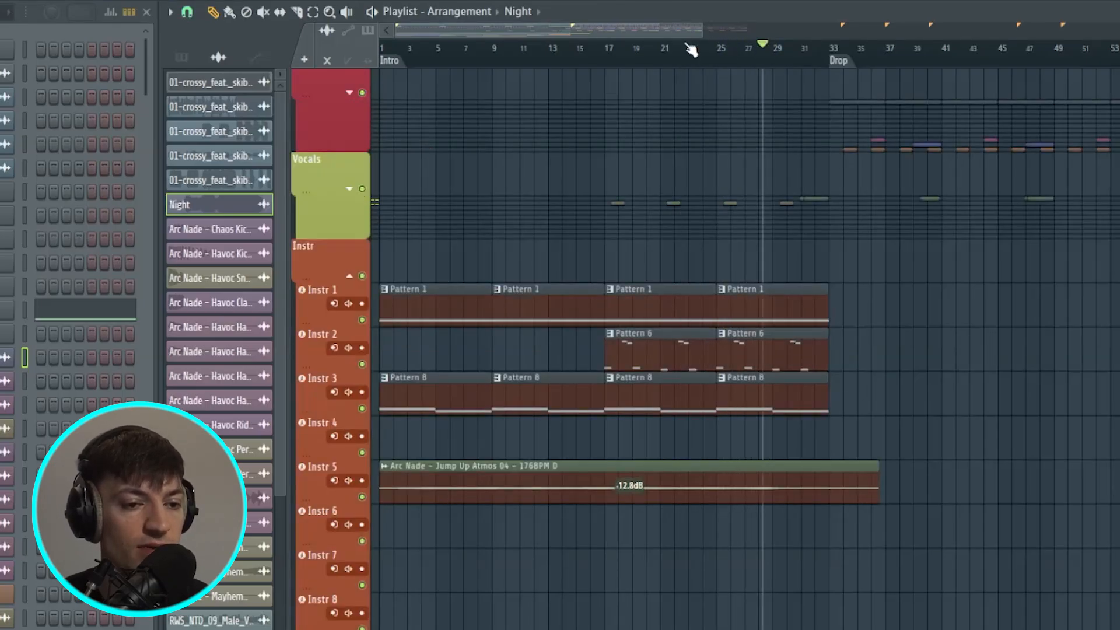
scroll(690, 49, "up", 3)
left_click(187, 11)
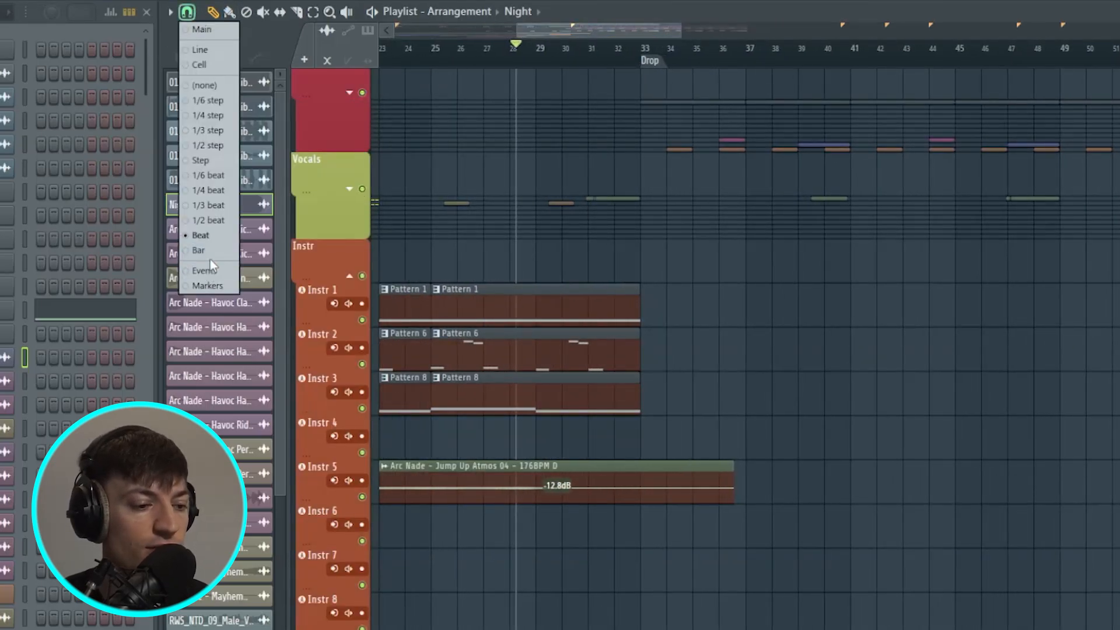
scroll(562, 225, "up", 5)
Play all tracks towards the drop and examine the crash clips on Clap 1 and Clap 2
key("space")
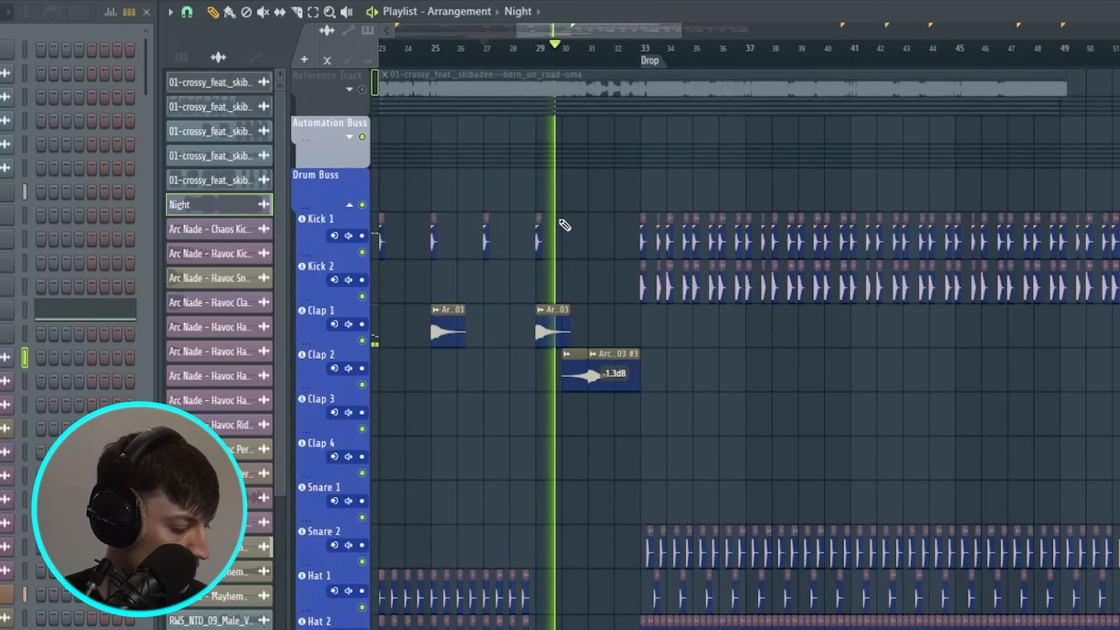
mouse_move(584, 370)
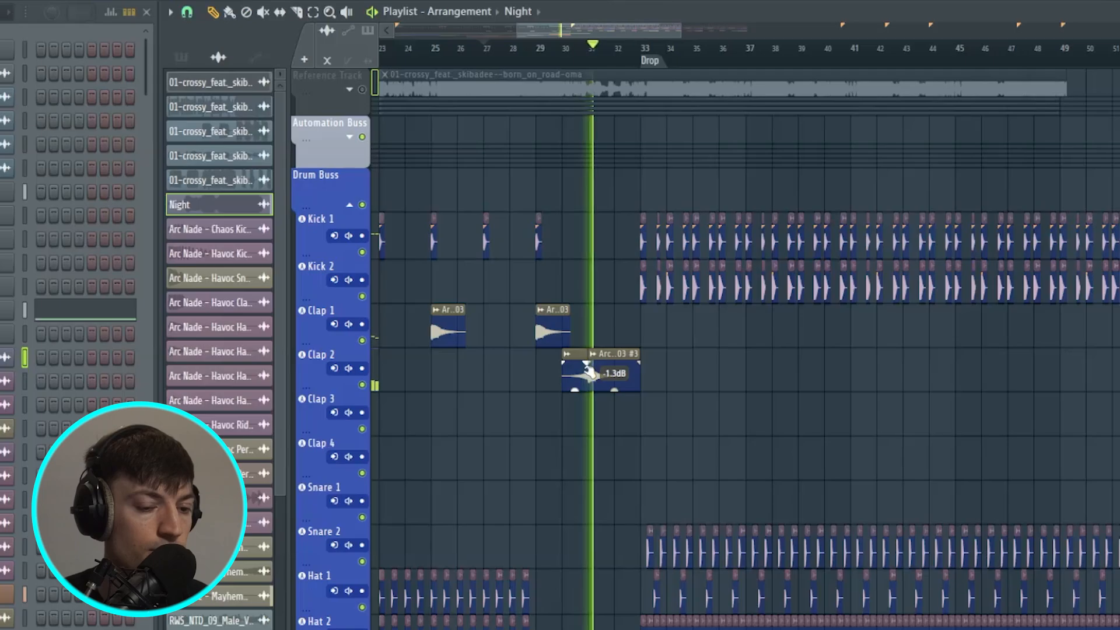
scroll(586, 370, "down", 10)
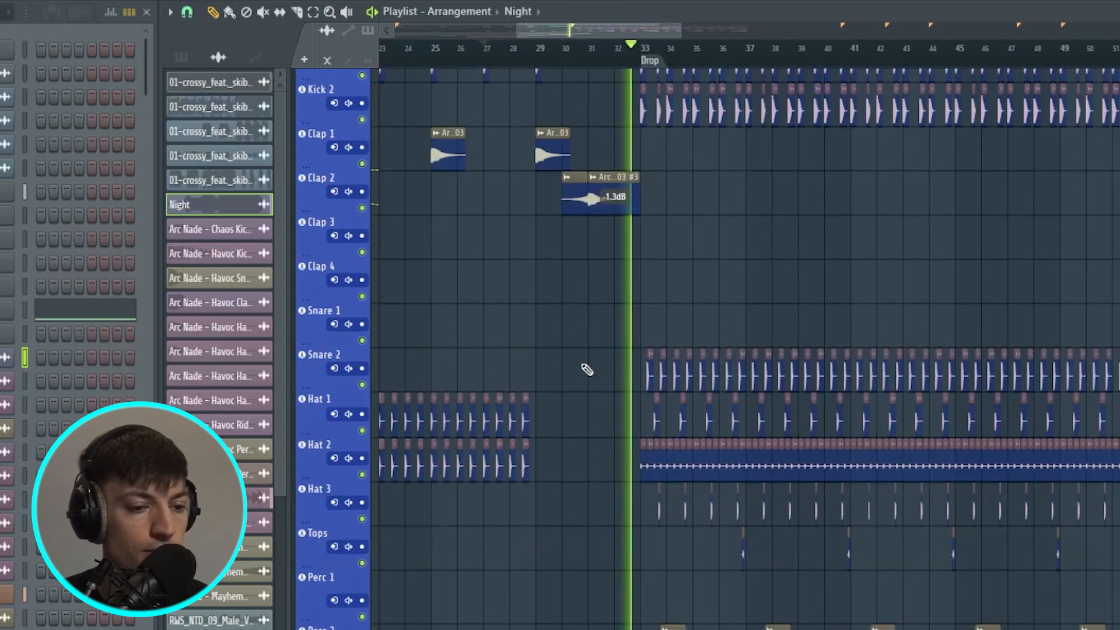
scroll(578, 370, "down", 15)
Play from bar 29 while checking the Instr, FX and drum tracks, then highlight bars 29 and 30 and inspect them closely
left_click(540, 51)
scroll(595, 218, "up", 5)
key("space")
scroll(615, 252, "up", 8)
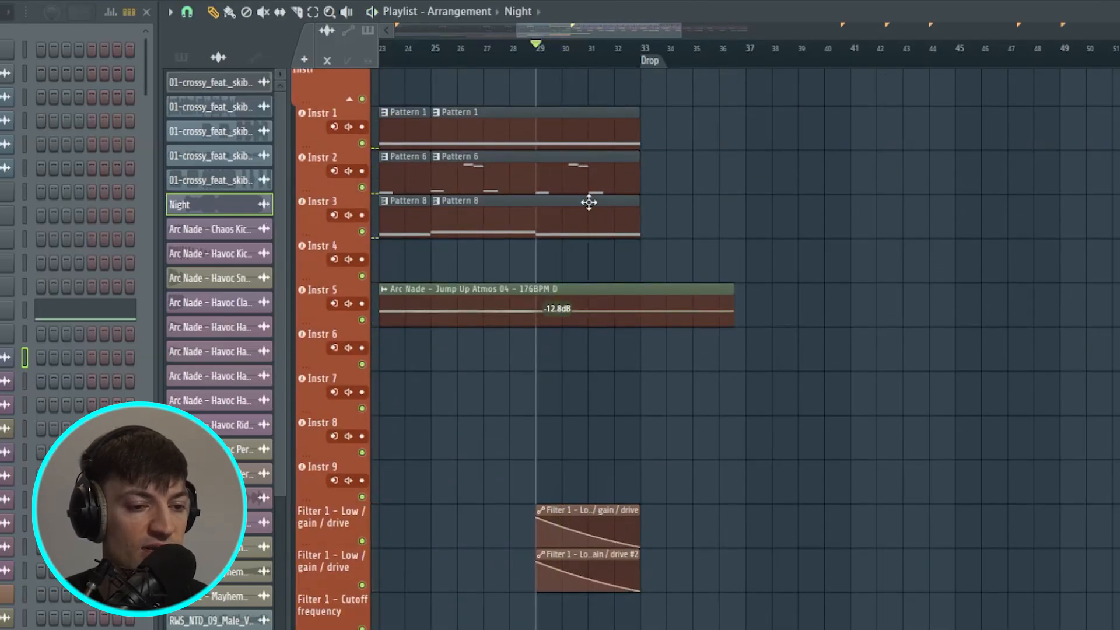
scroll(588, 203, "down", 12)
key("space")
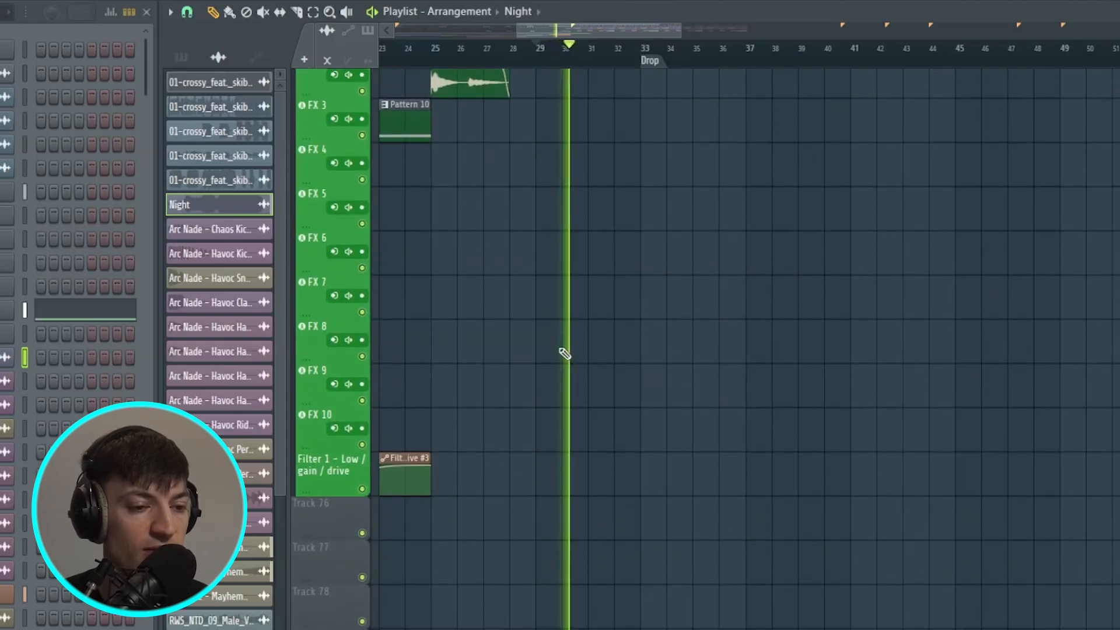
scroll(564, 352, "down", 8)
scroll(583, 358, "up", 15)
scroll(585, 358, "up", 20)
scroll(586, 347, "down", 5)
key("space")
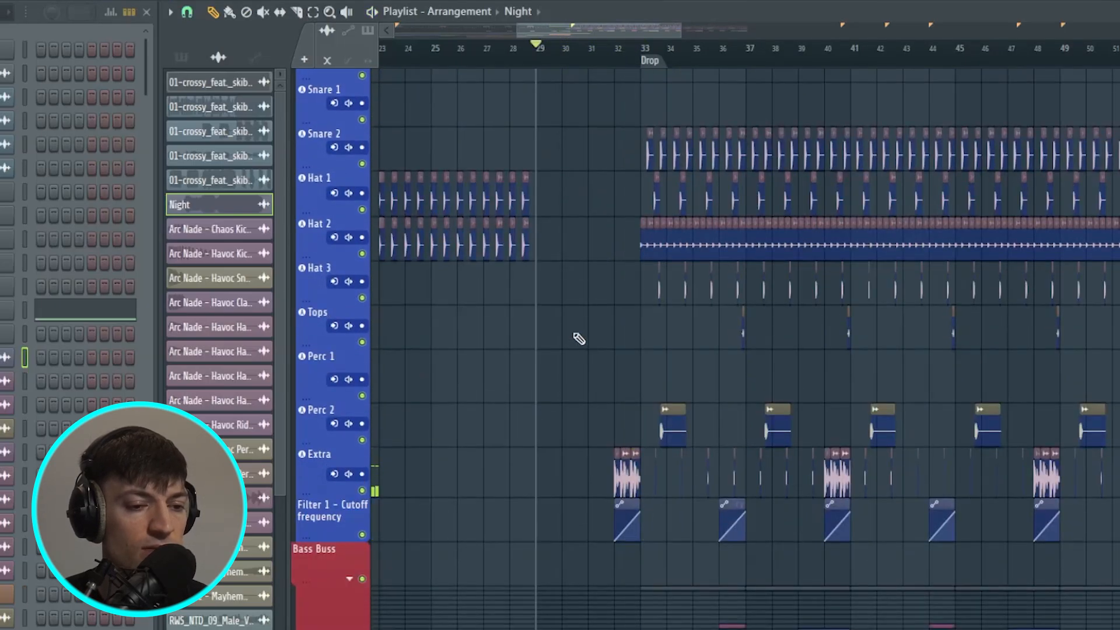
scroll(531, 241, "up", 8)
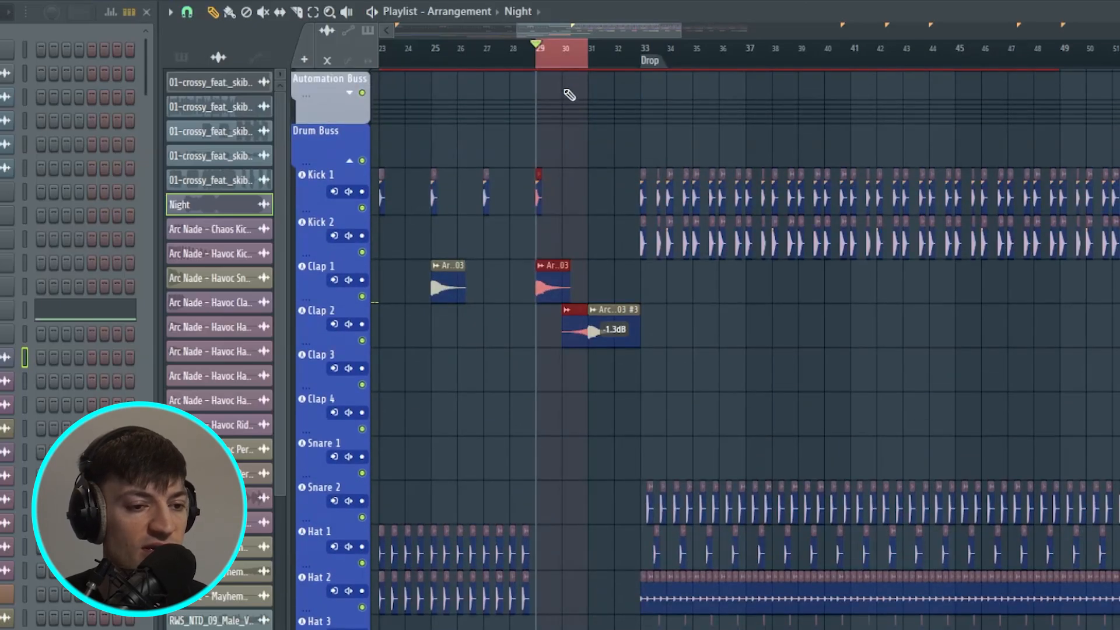
scroll(553, 62, "up", 4)
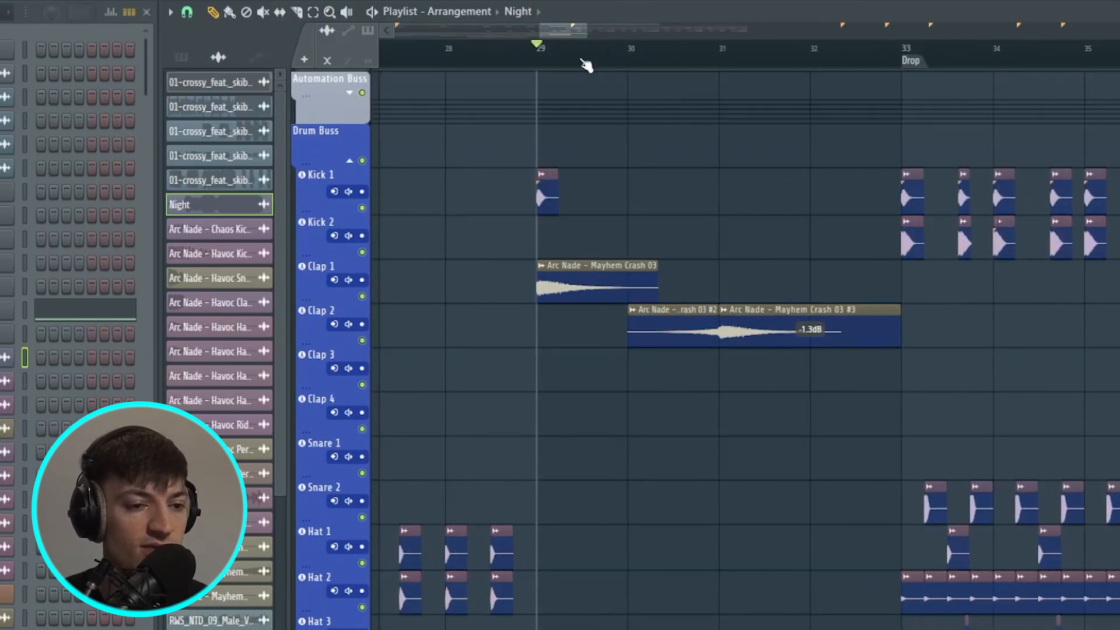
Show the whole arrangement from the intro to the outro and collapse the expanded track groups, including FX
scroll(586, 65, "down", 8)
scroll(362, 440, "down", 10)
left_click(350, 432)
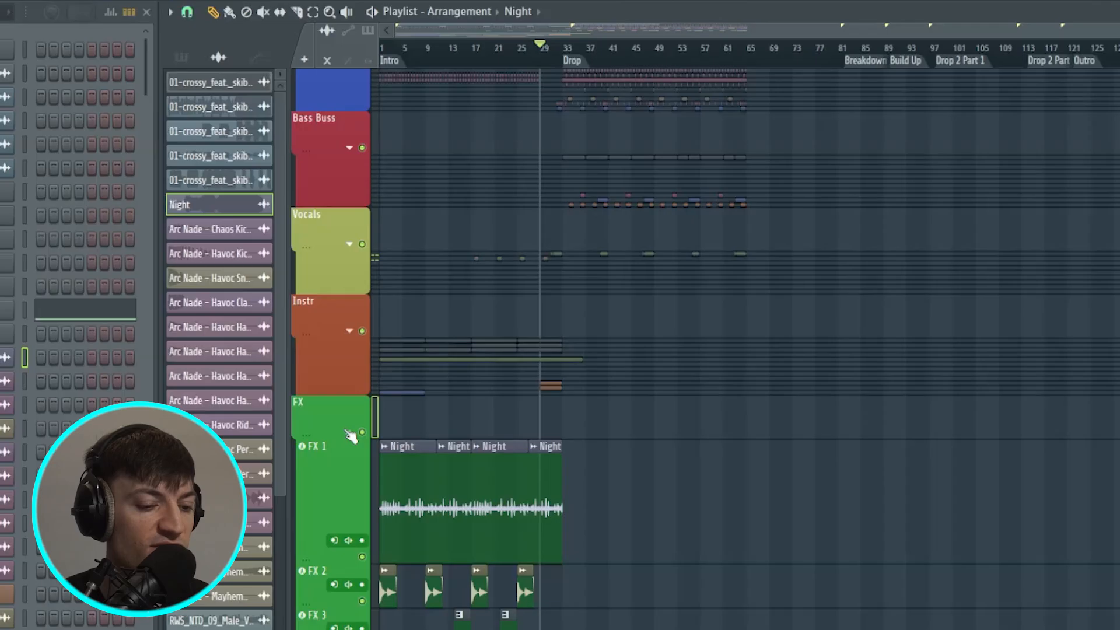
left_click(351, 434)
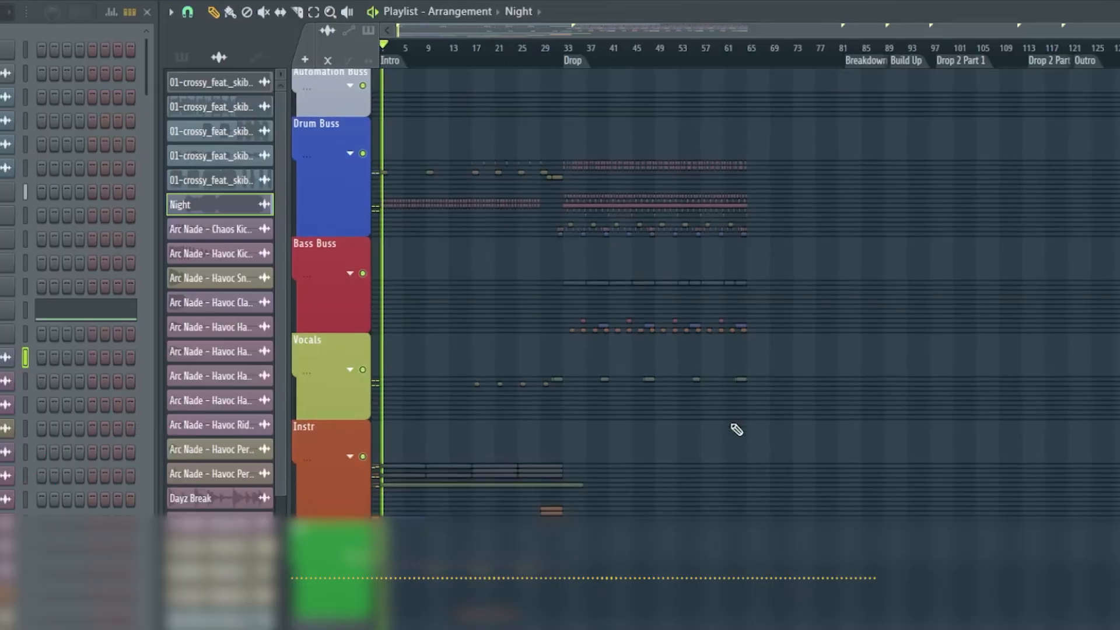
Expand the Instr group while the intro plays and select the Instr Buss mixer track to watch its level
left_click(356, 419)
scroll(525, 379, "down", 5)
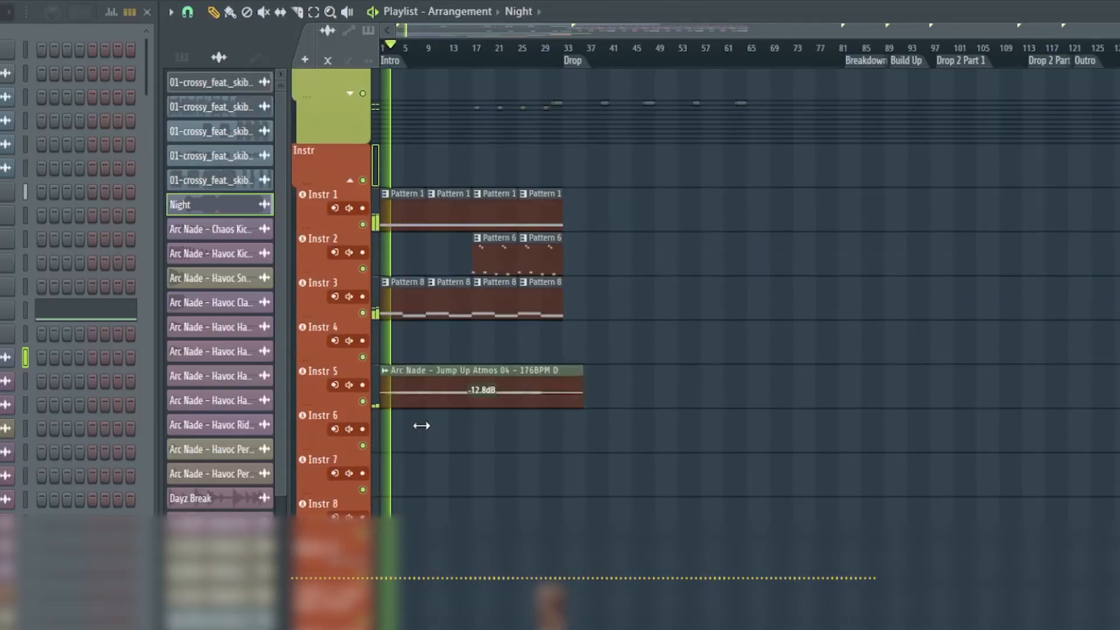
scroll(475, 336, "down", 10)
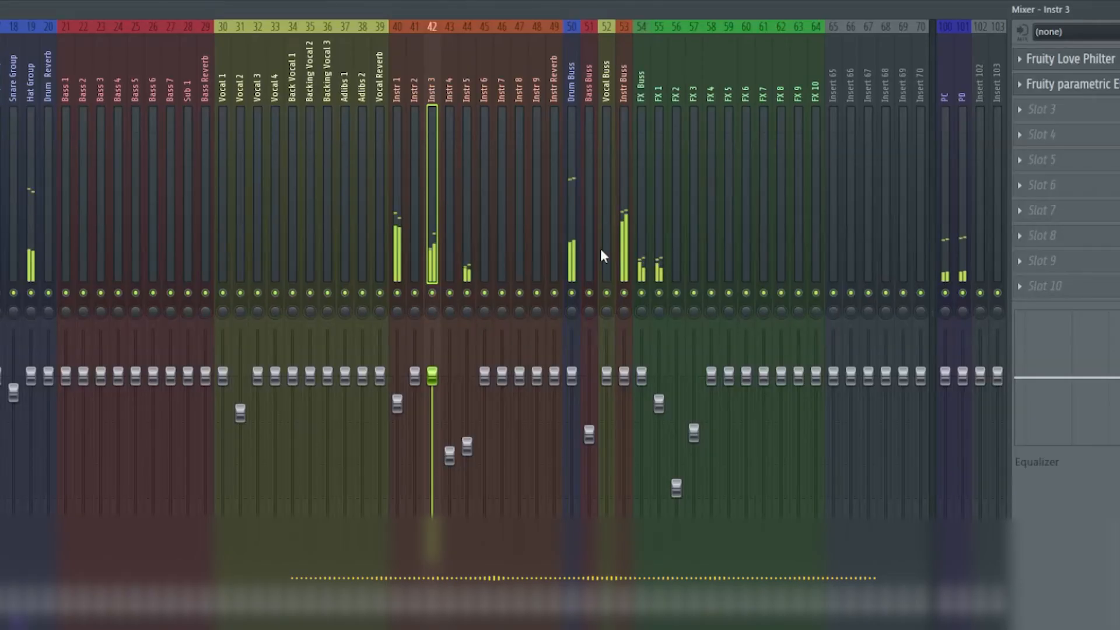
left_click(624, 236)
left_click(595, 232)
left_click(631, 228)
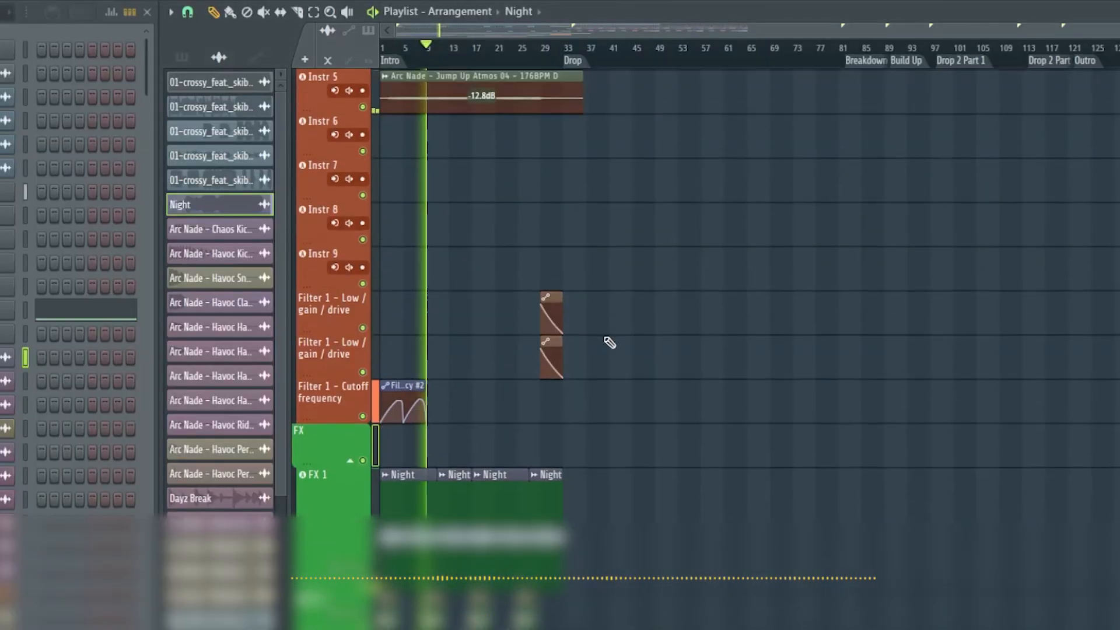
Expand the Drum Buss and Vocals groups and follow the Vocal 2 clips from bar 17 during playback
scroll(583, 350, "up", 12)
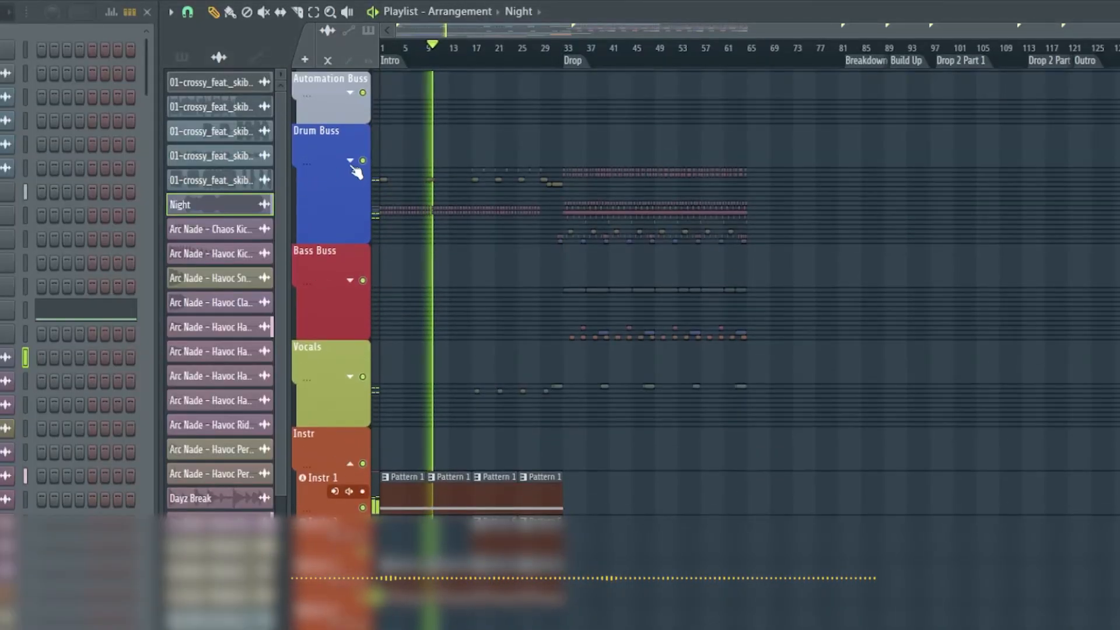
left_click(351, 163)
scroll(420, 379, "down", 5)
scroll(458, 372, "down", 10)
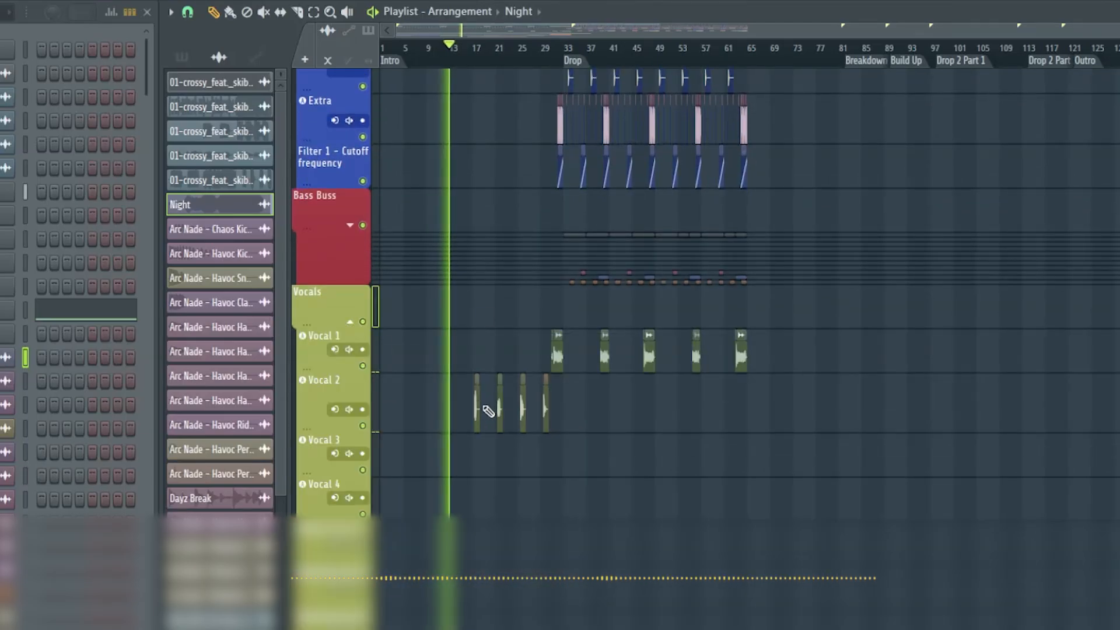
scroll(475, 56, "up", 5)
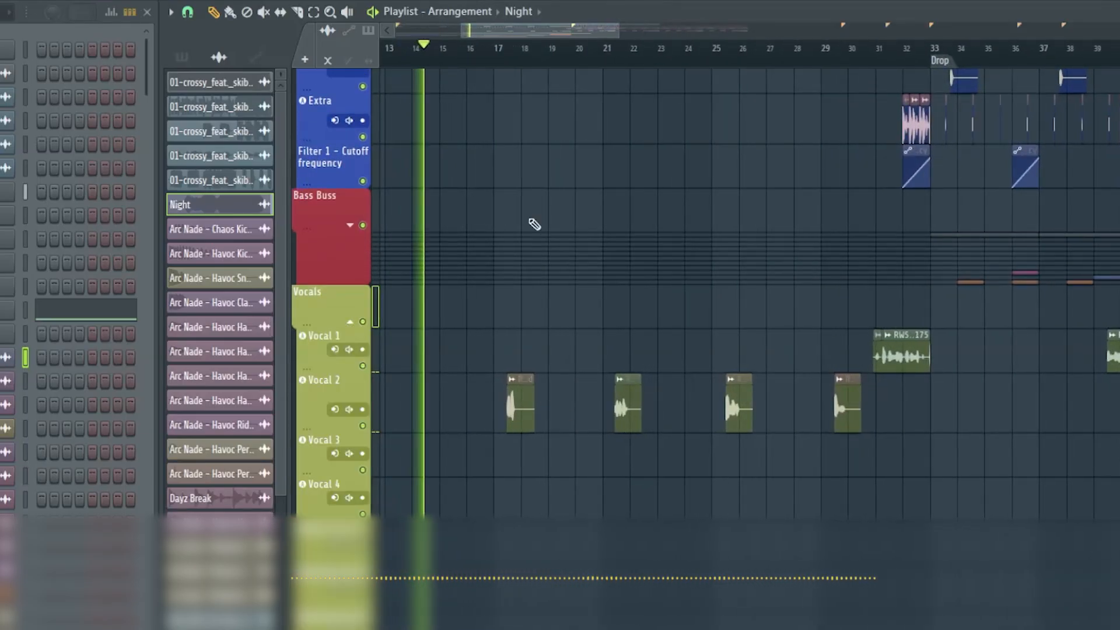
left_click_drag(548, 44, 558, 38)
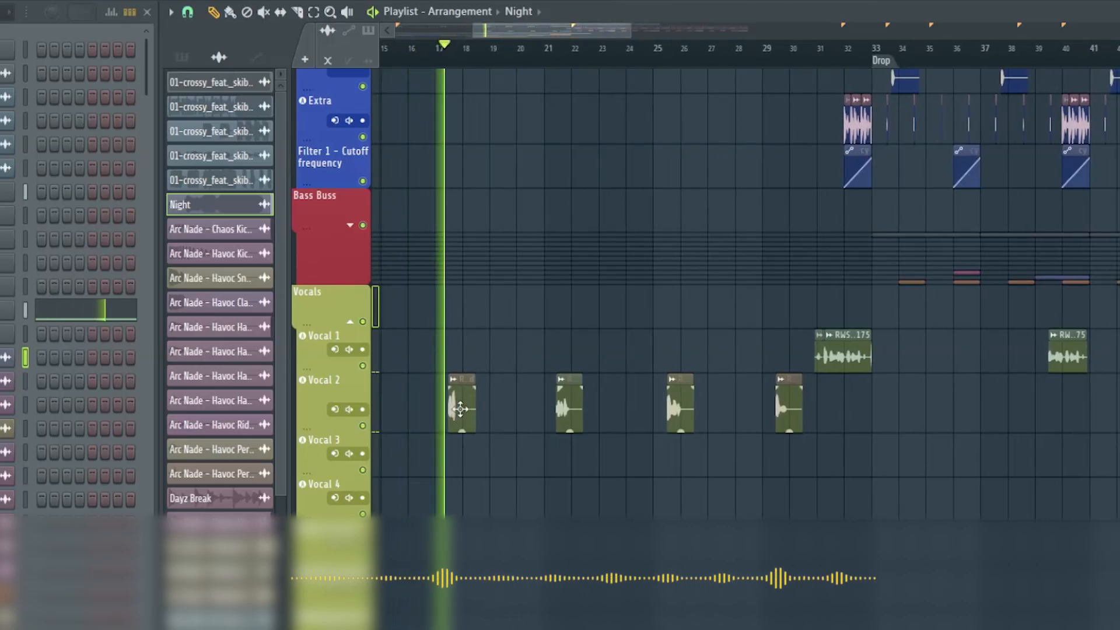
scroll(526, 192, "up", 8)
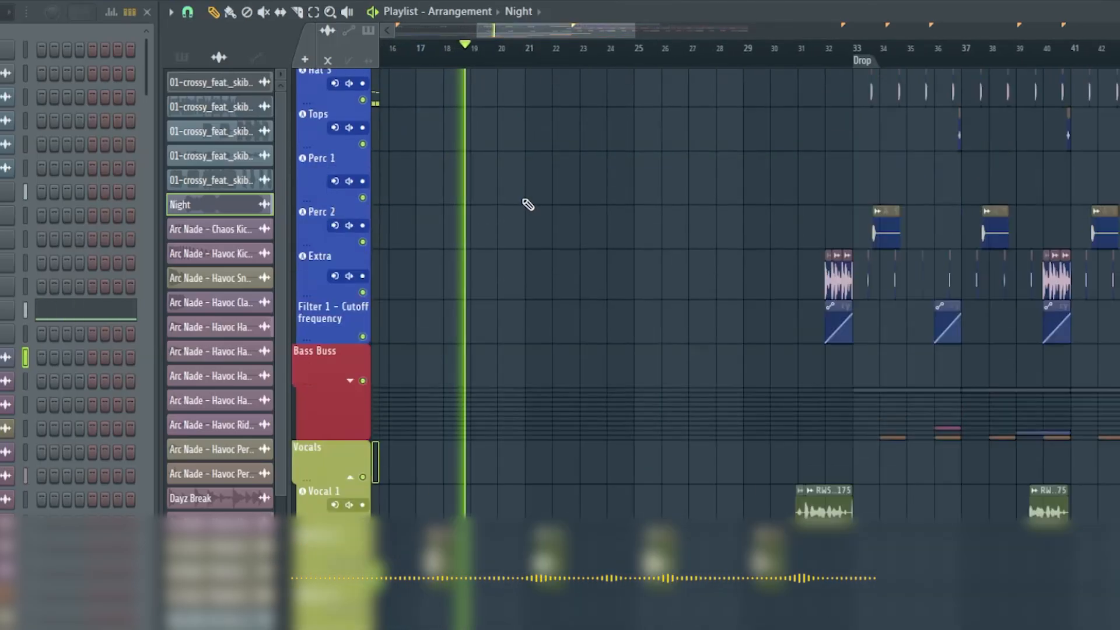
Select the Vocal Buss mixer track to watch the vocal level during playback, then return to the playlist
key("F9")
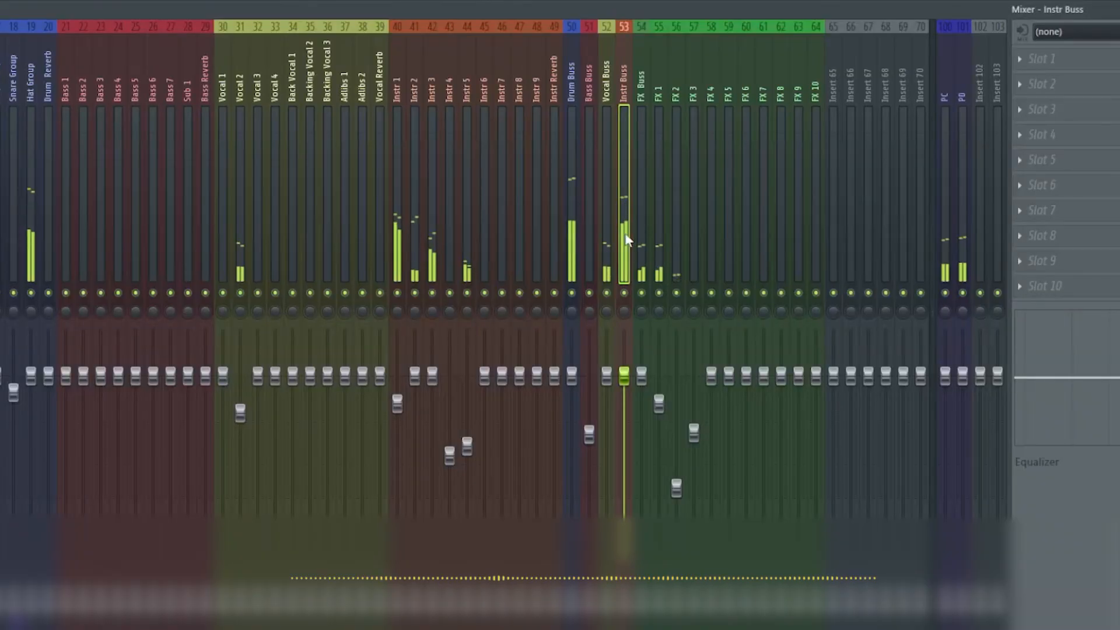
left_click(608, 237)
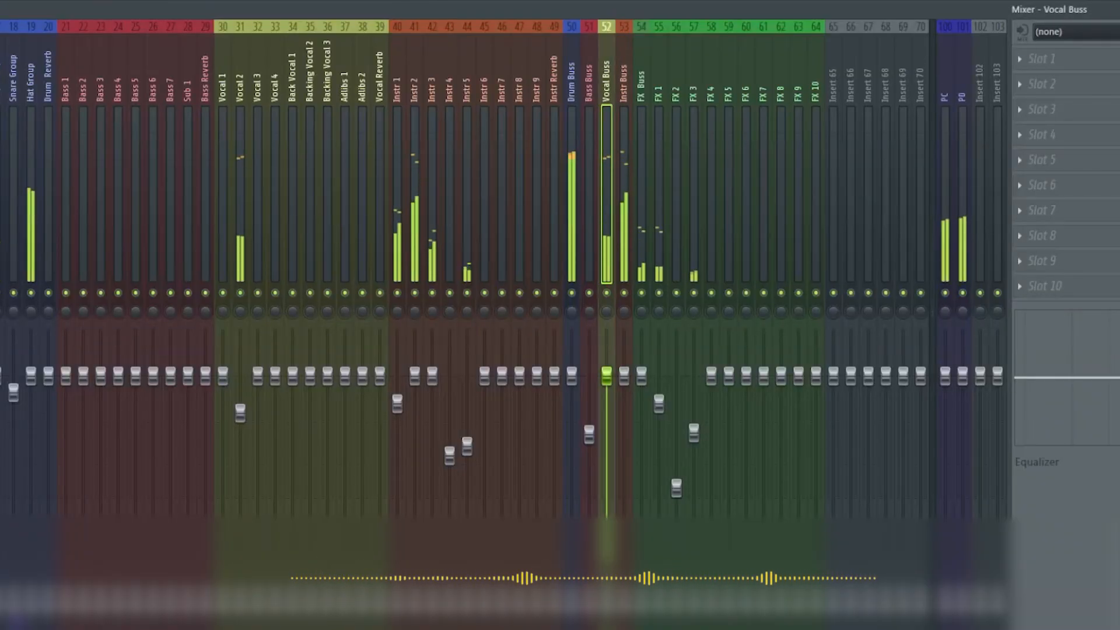
key("F9")
Follow the build-up towards the drop during playback, examining the Drum Buss tracks, the Instr tracks and their filter automation
mouse_move(585, 31)
left_mouse_down()
mouse_move(613, 33)
mouse_move(591, 32)
left_mouse_up()
scroll(586, 169, "up", 4)
scroll(567, 187, "up", 2)
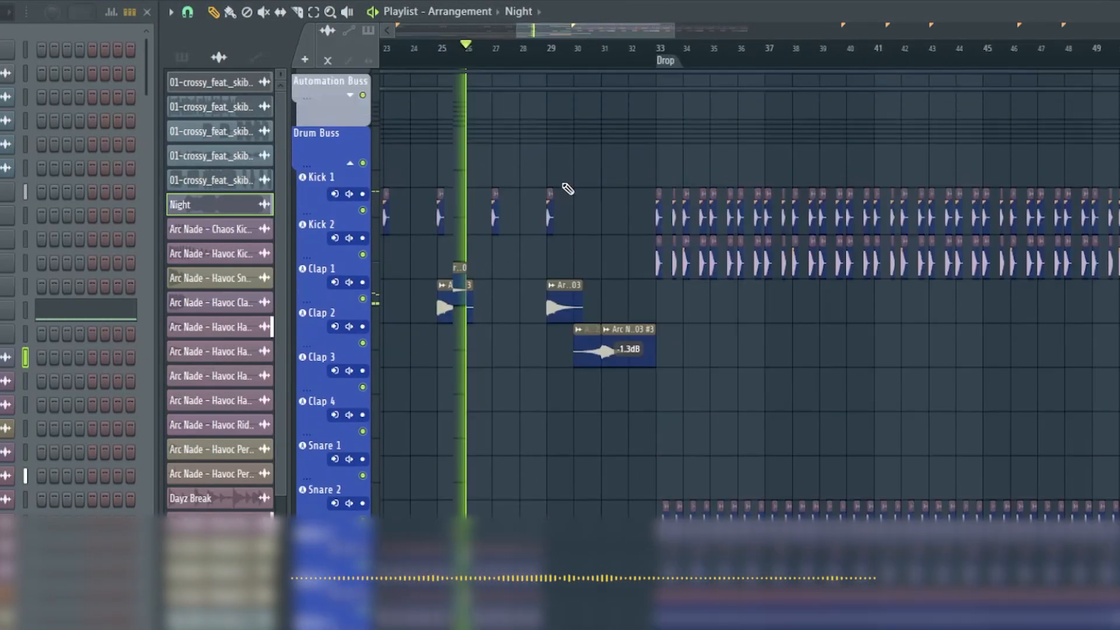
scroll(595, 193, "down", 3)
scroll(588, 253, "down", 8)
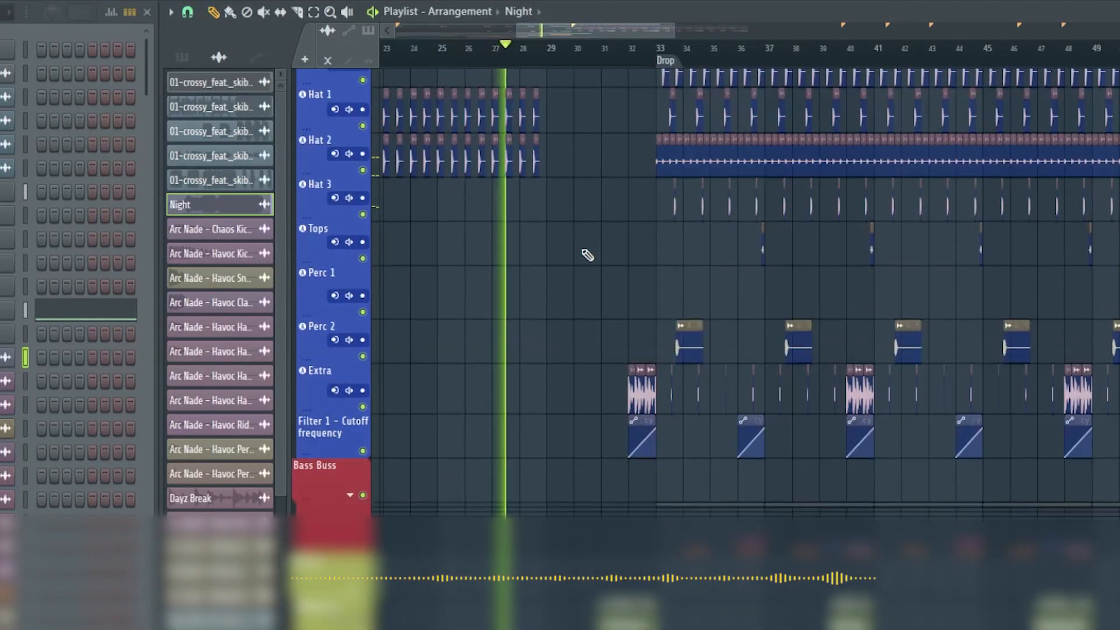
scroll(588, 261, "down", 10)
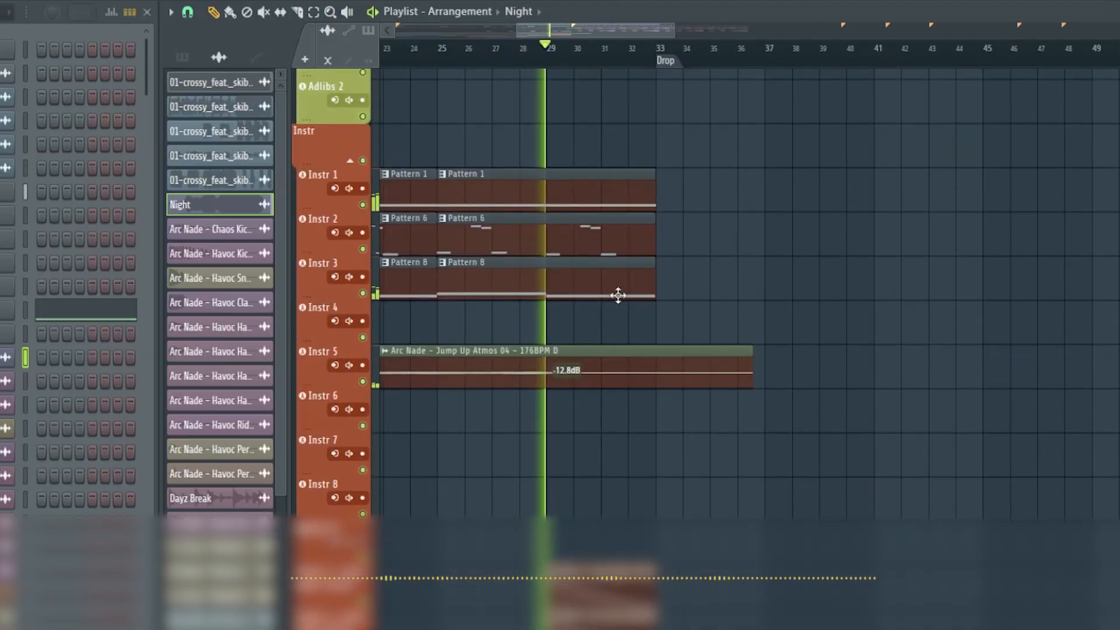
left_click_drag(583, 30, 610, 30)
scroll(580, 201, "up", 10)
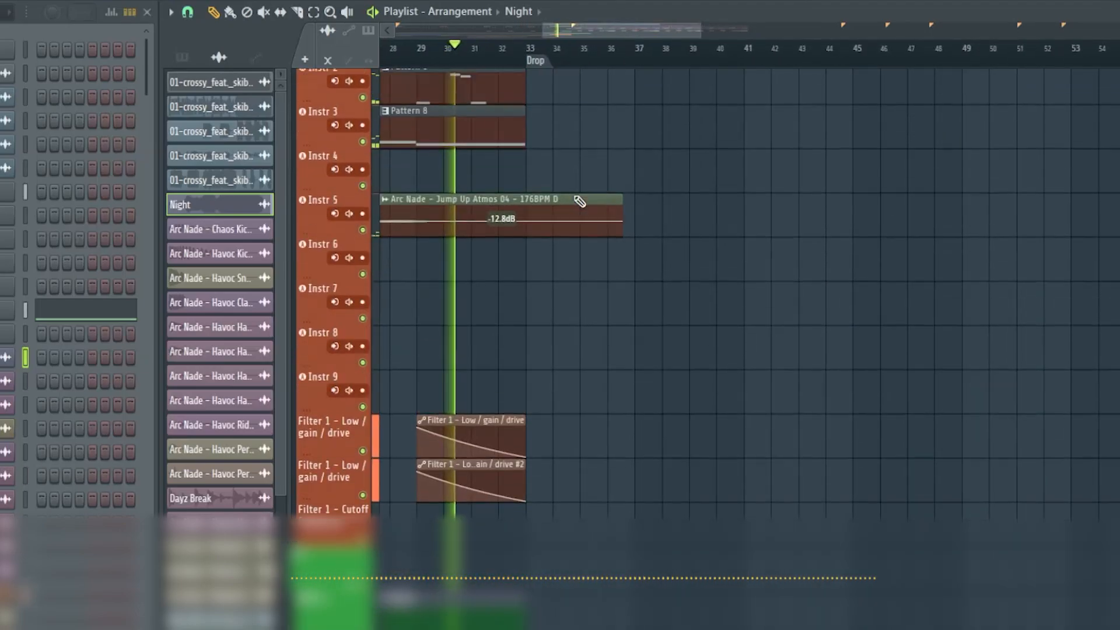
Expand the Bass Buss group and follow the Bass 1 patterns during playback from the drop at bar 33
scroll(579, 201, "up", 10)
left_click(350, 357)
scroll(596, 260, "down", 3)
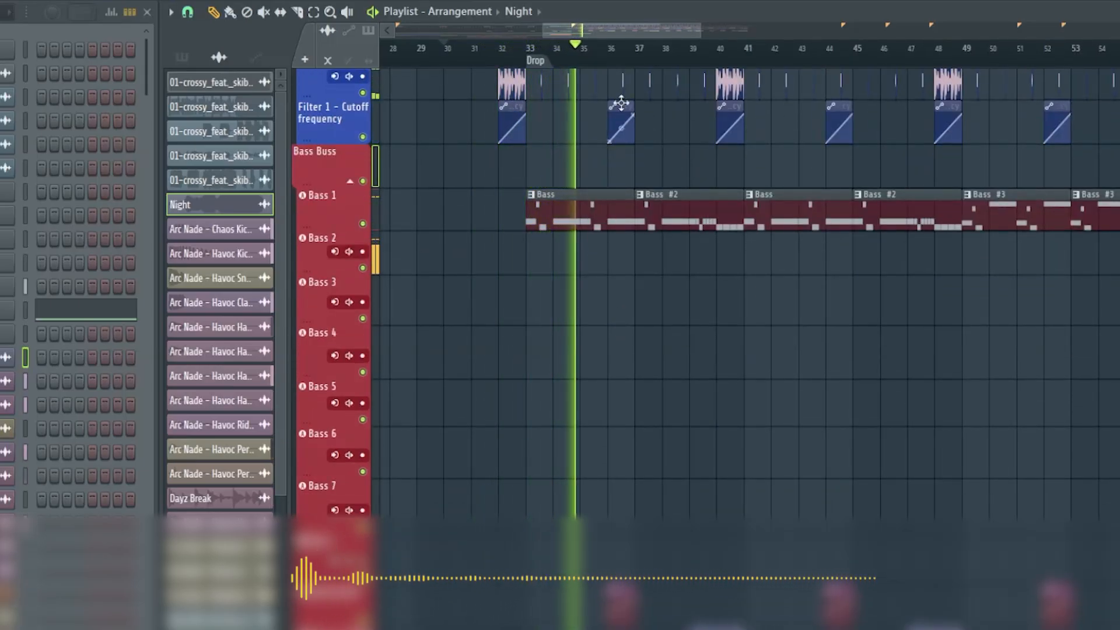
left_click_drag(639, 34, 657, 34)
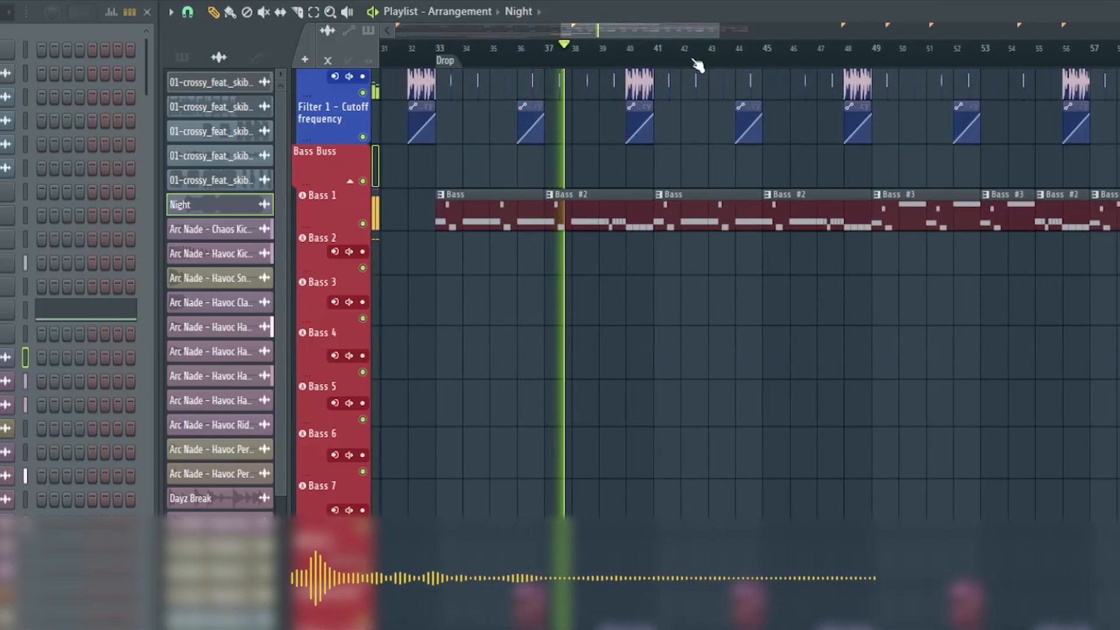
left_click_drag(717, 29, 814, 29)
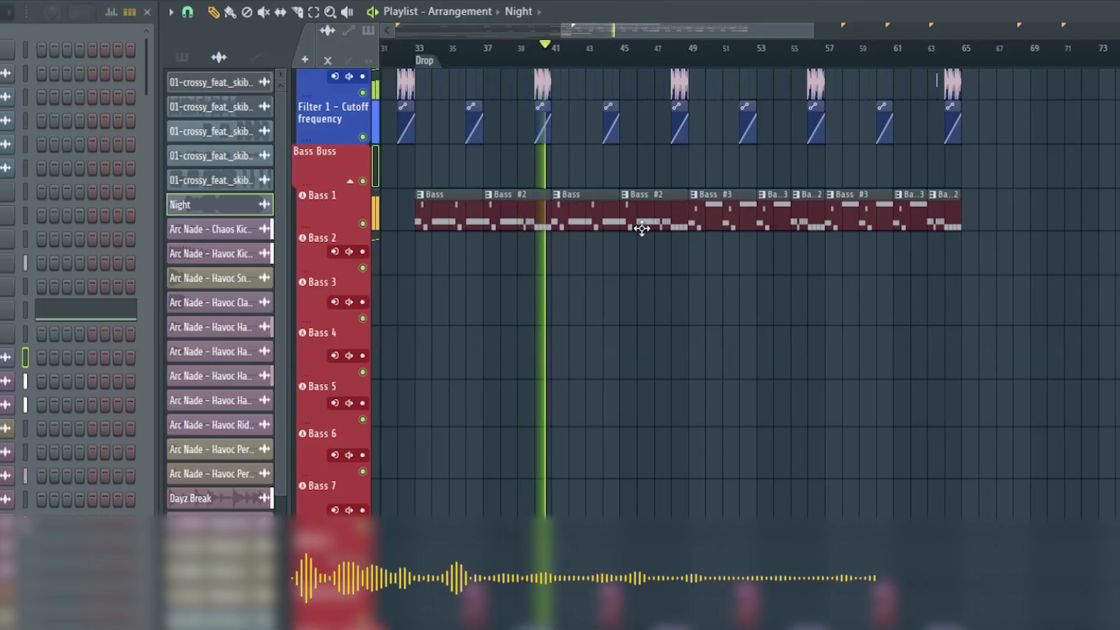
left_click_drag(596, 28, 638, 27)
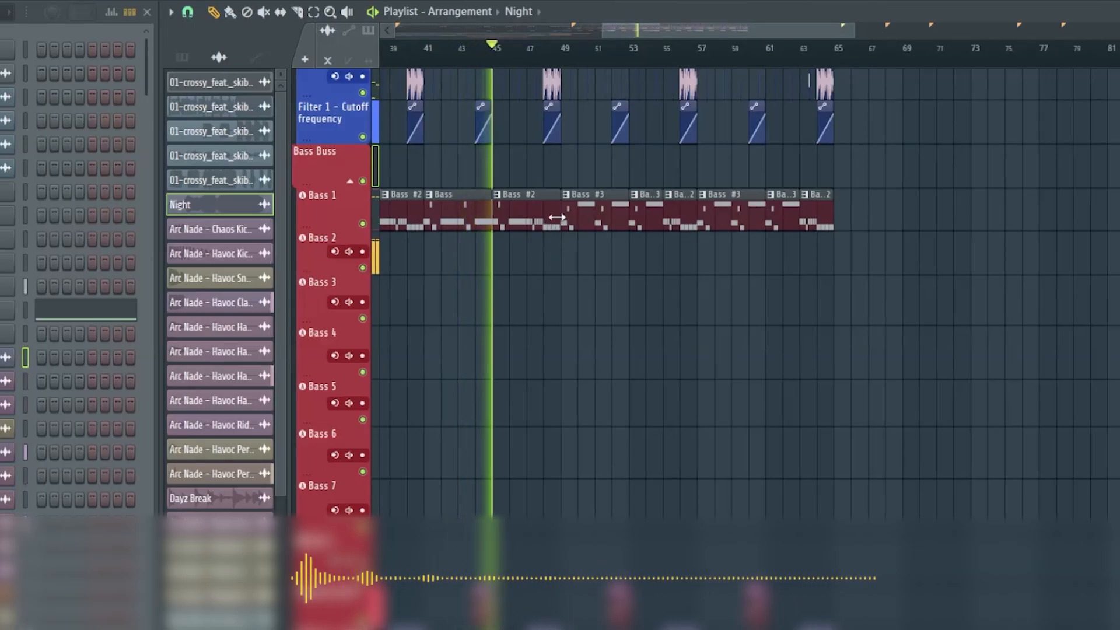
Lower the D4 note at bar 4 of the Bass #3 pattern to C#4 in the Serum #2 piano roll and return to the playlist
left_click(596, 213)
left_click(87, 296)
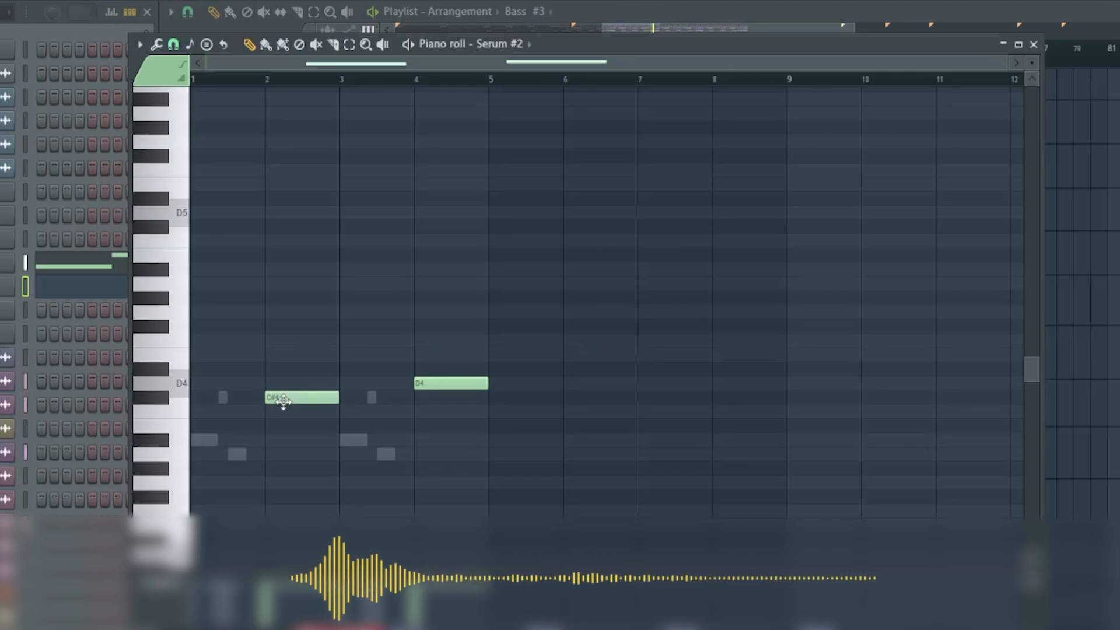
left_click_drag(437, 402, 432, 401)
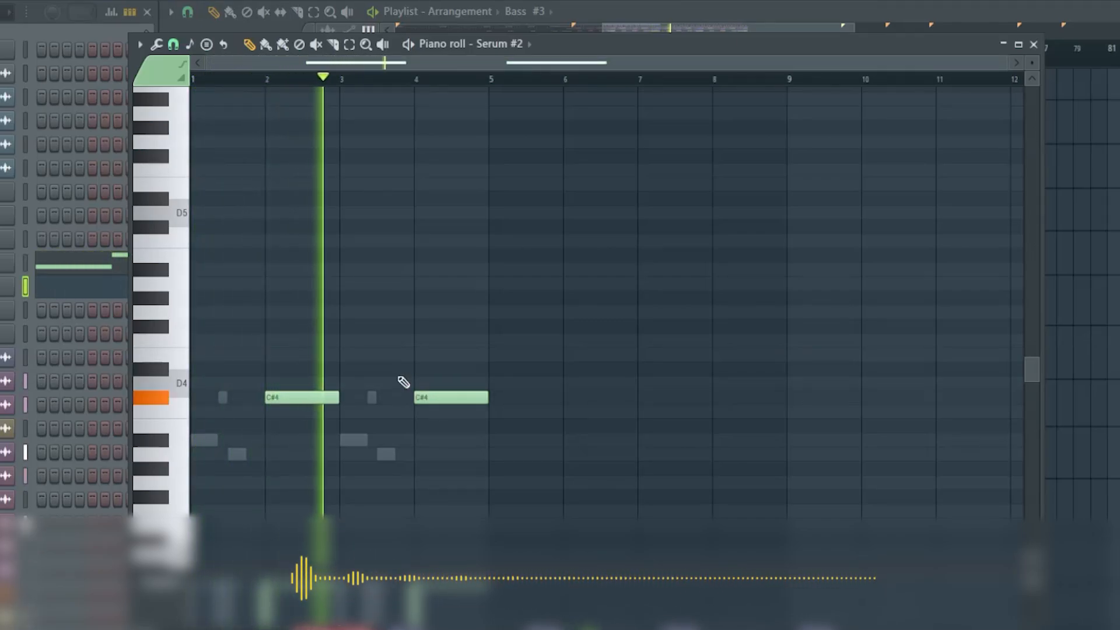
left_click(1033, 45)
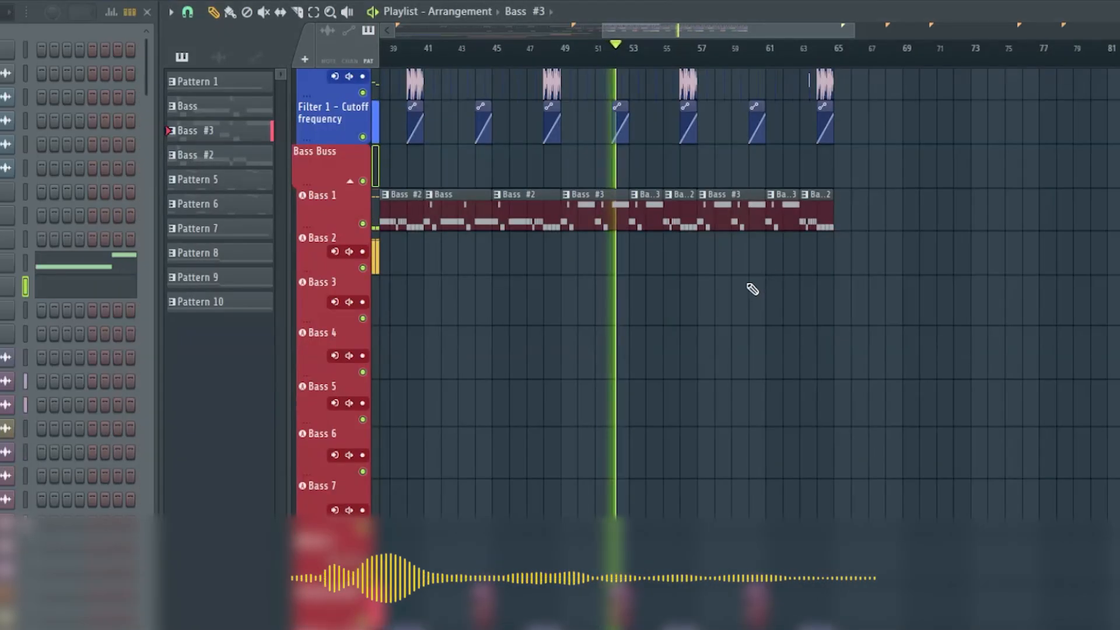
Select the Bass #2 pattern and review the bass, vocal and drum tracks during playback towards the end of the drop
left_click(676, 207)
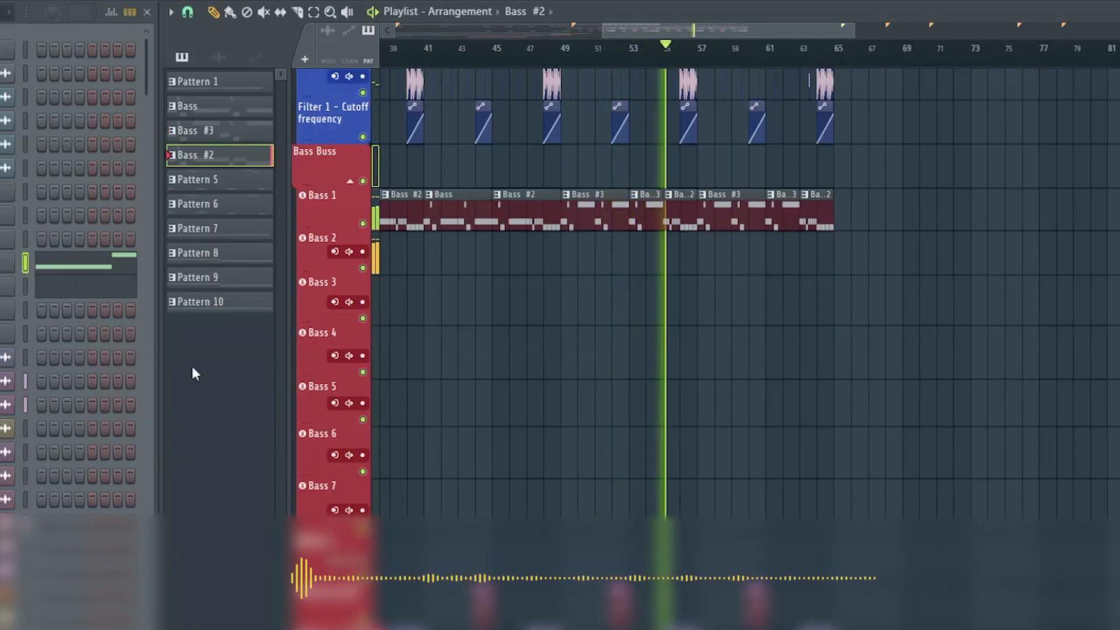
left_click_drag(709, 26, 739, 29)
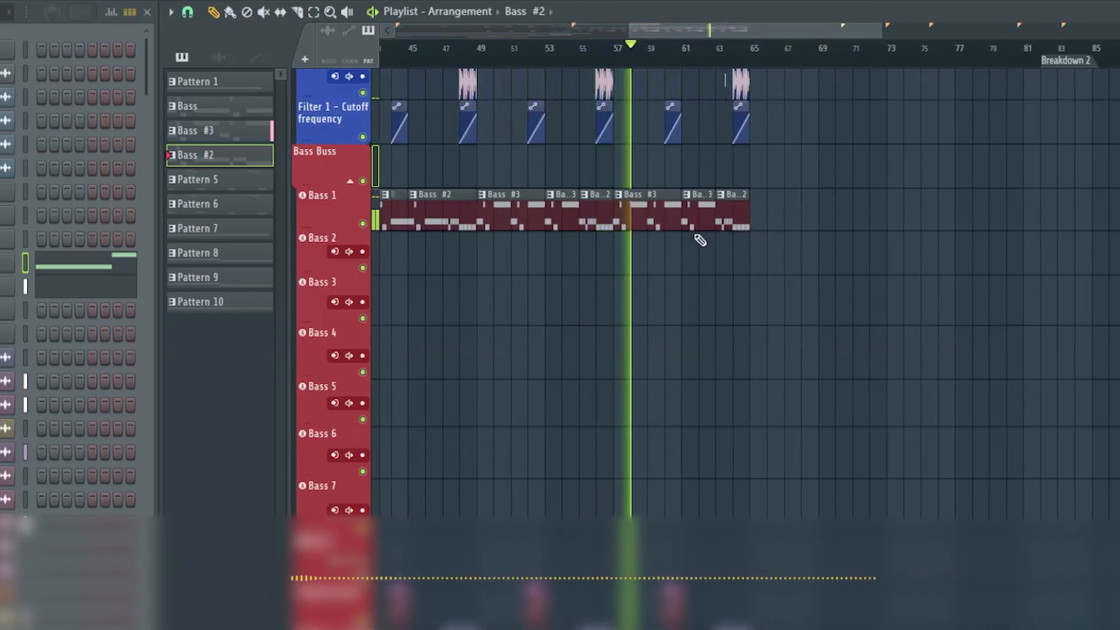
scroll(670, 260, "down", 10)
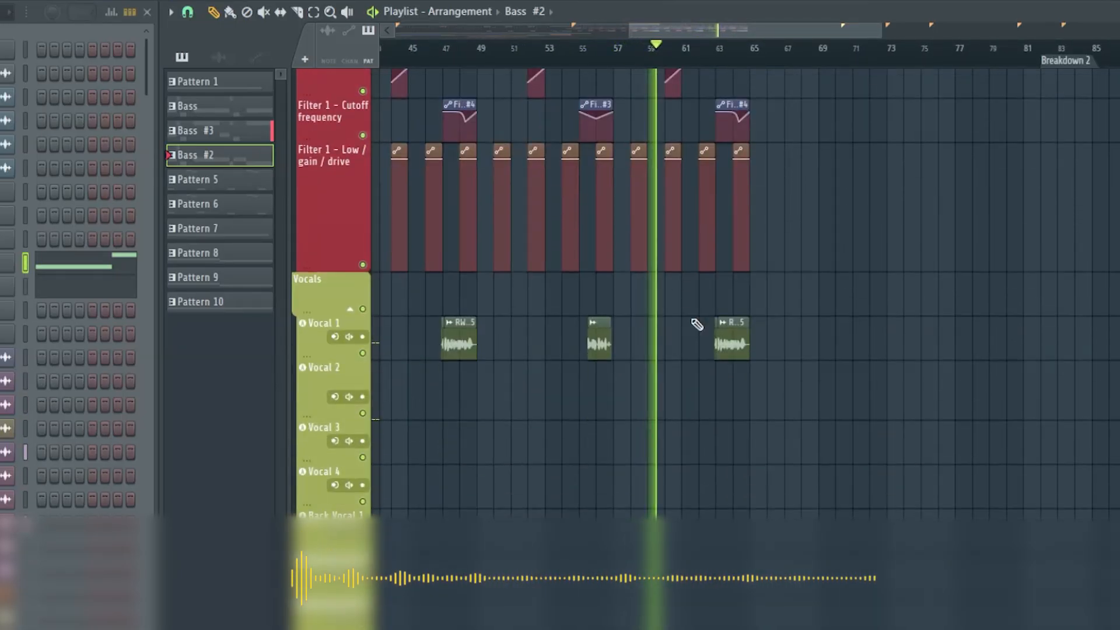
scroll(697, 325, "up", 8)
scroll(749, 407, "up", 15)
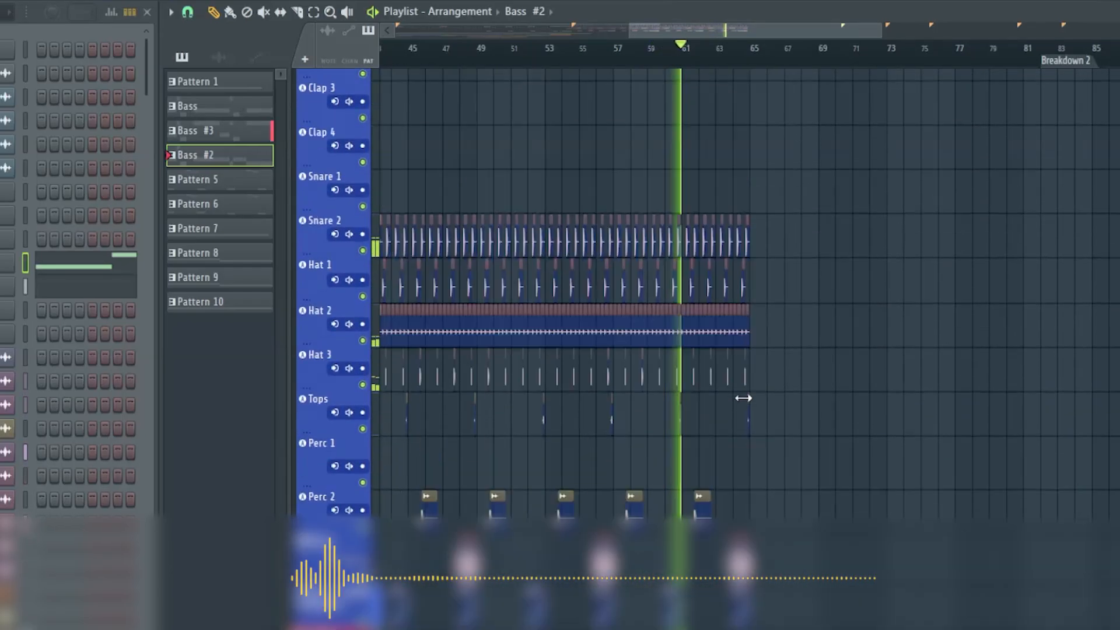
scroll(751, 402, "down", 15)
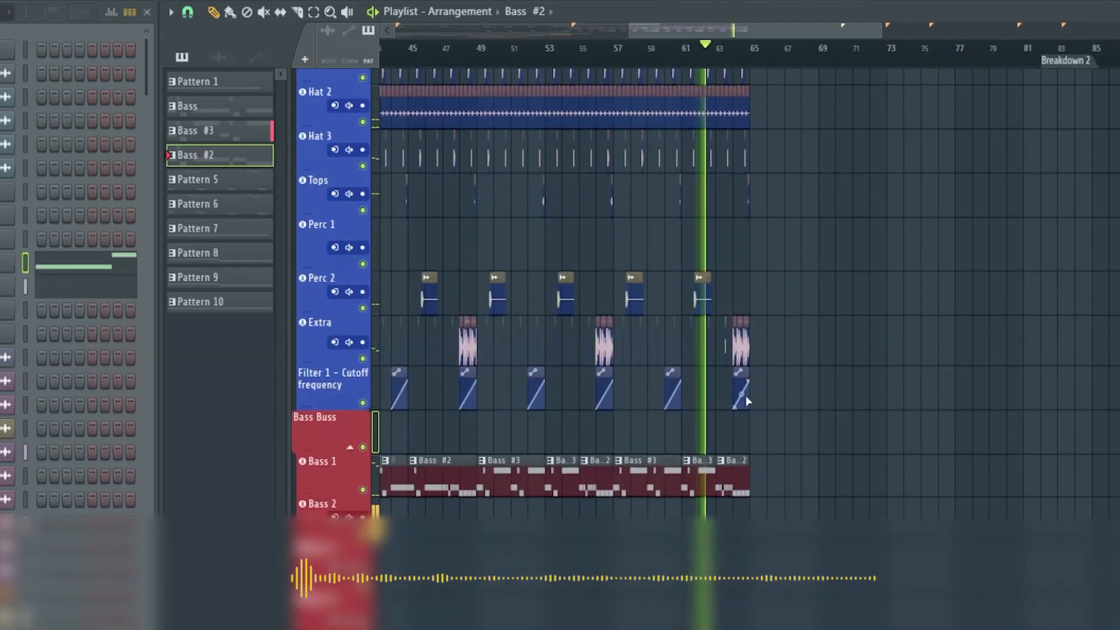
scroll(746, 397, "up", 4)
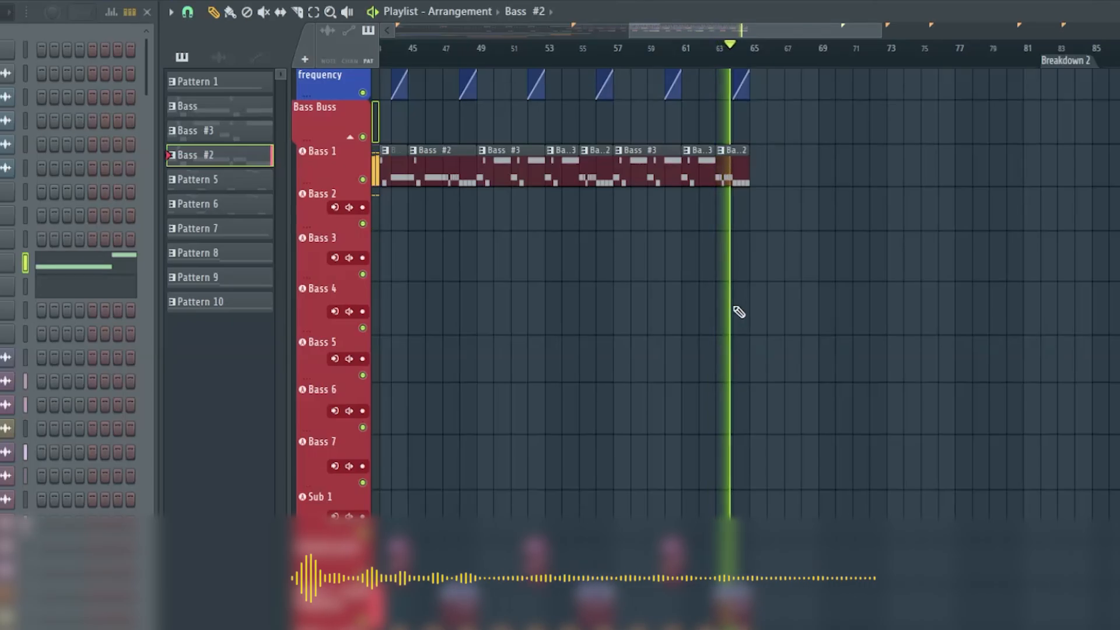